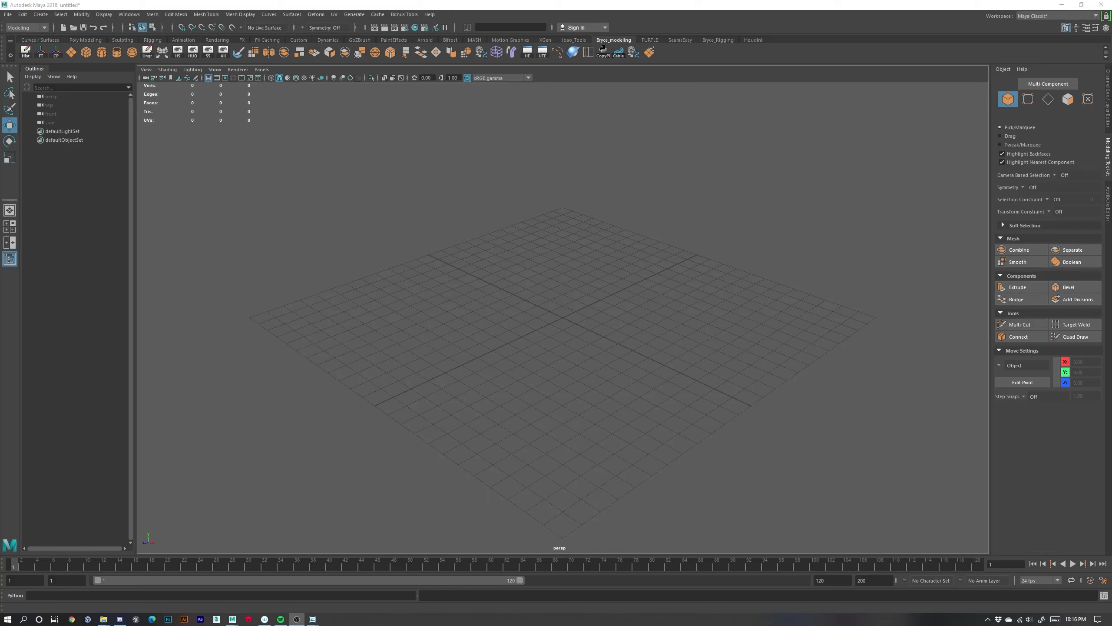
Import the gravestone sketch from the Desktop's Grave stone Game Asset/Concept folder as an image plane in the front view
key(space)
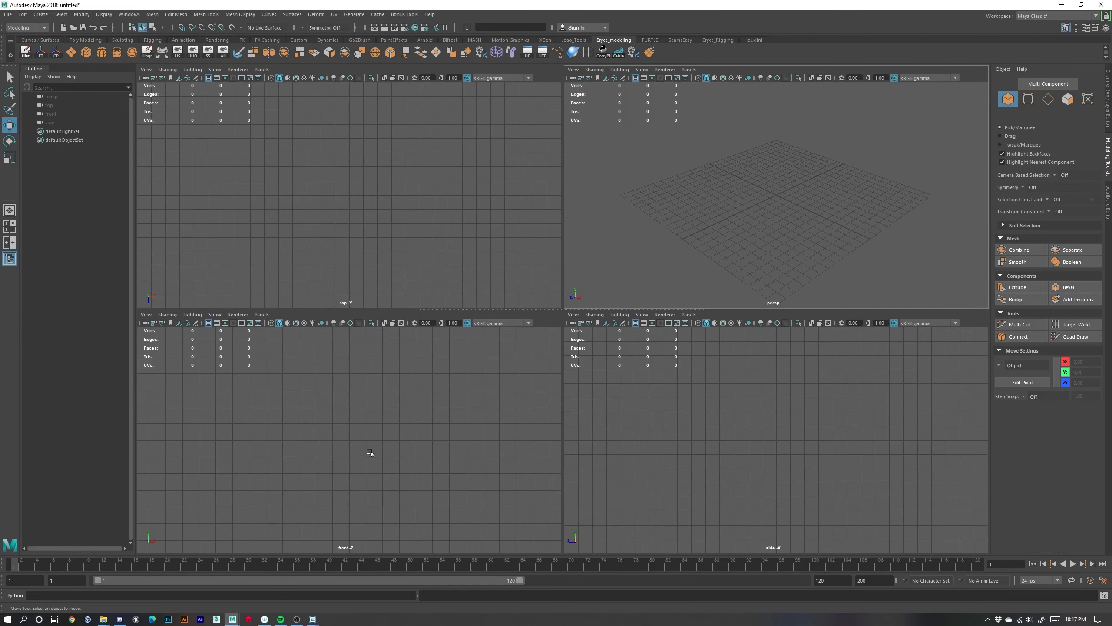
key(space)
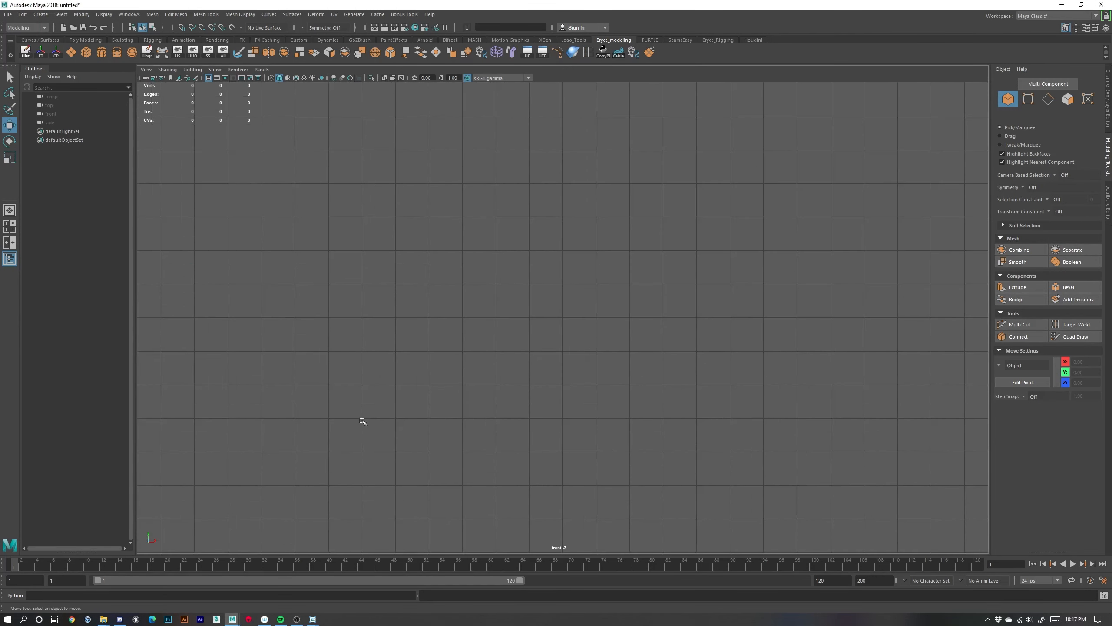
click(180, 80)
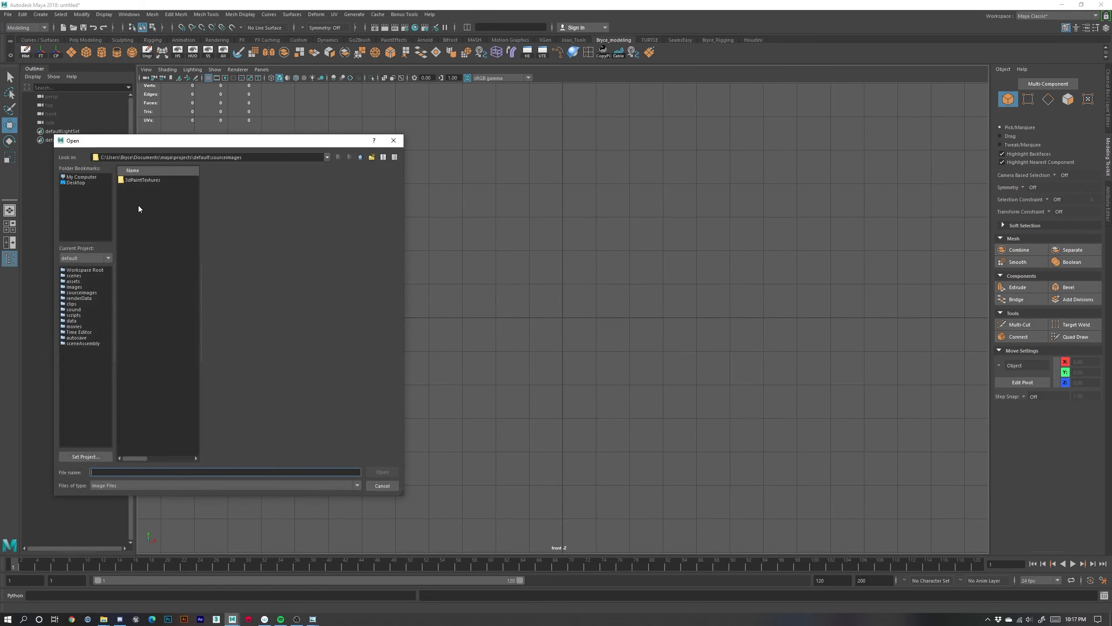
click(77, 184)
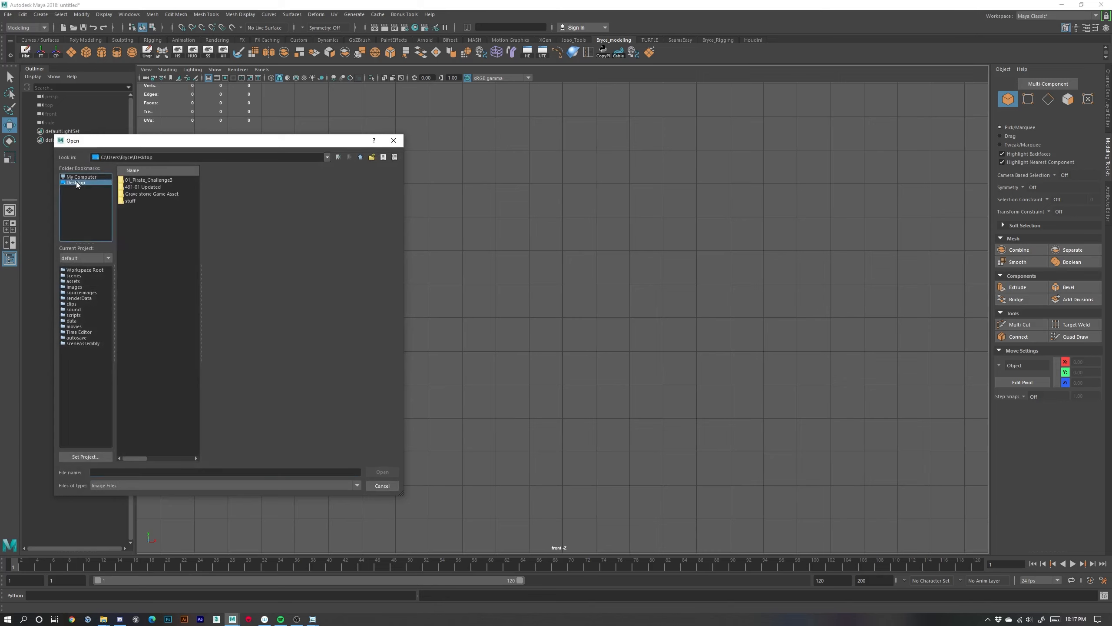
double_click(149, 194)
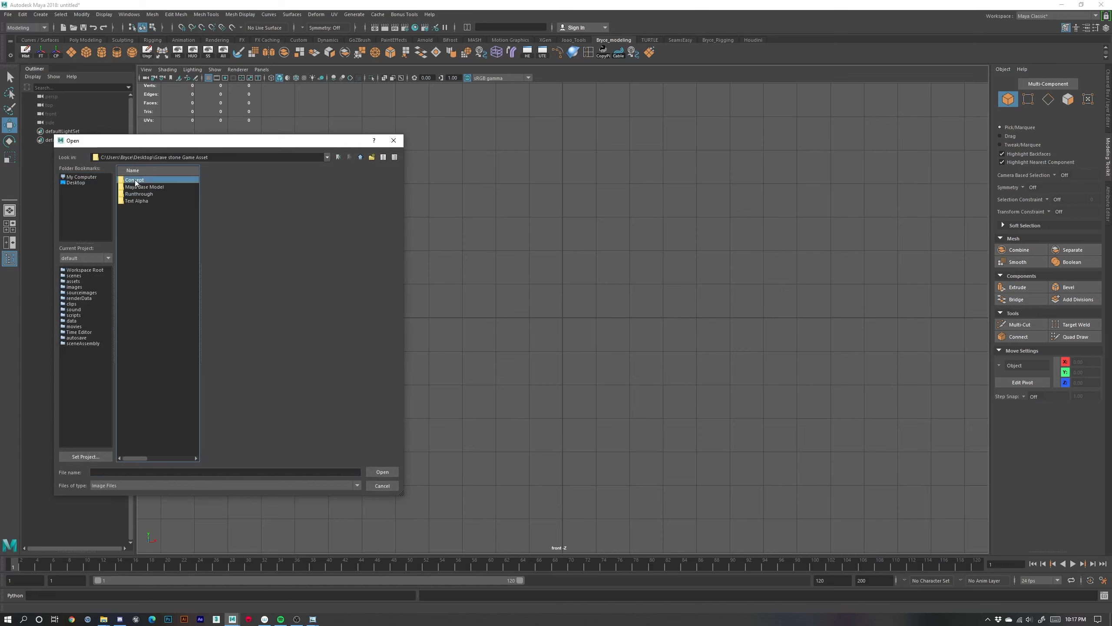
double_click(134, 179)
click(144, 194)
double_click(144, 194)
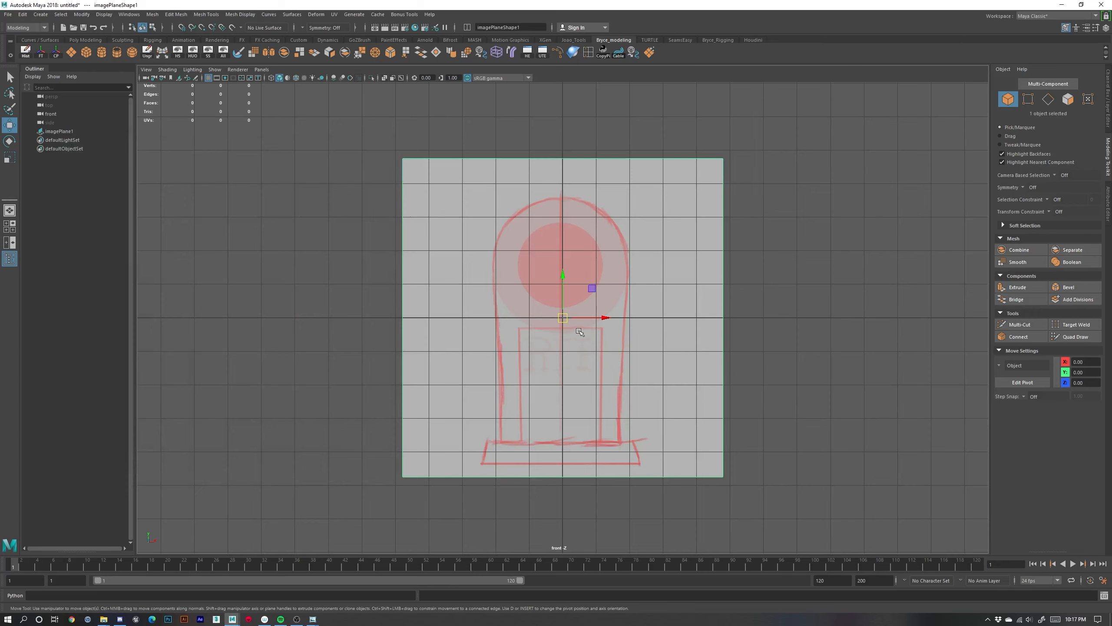
Move the image plane to about 0.06 on X so the sketch's centre line matches the grid's vertical axis
scroll(574, 326, up, 4)
scroll(569, 293, up, 2)
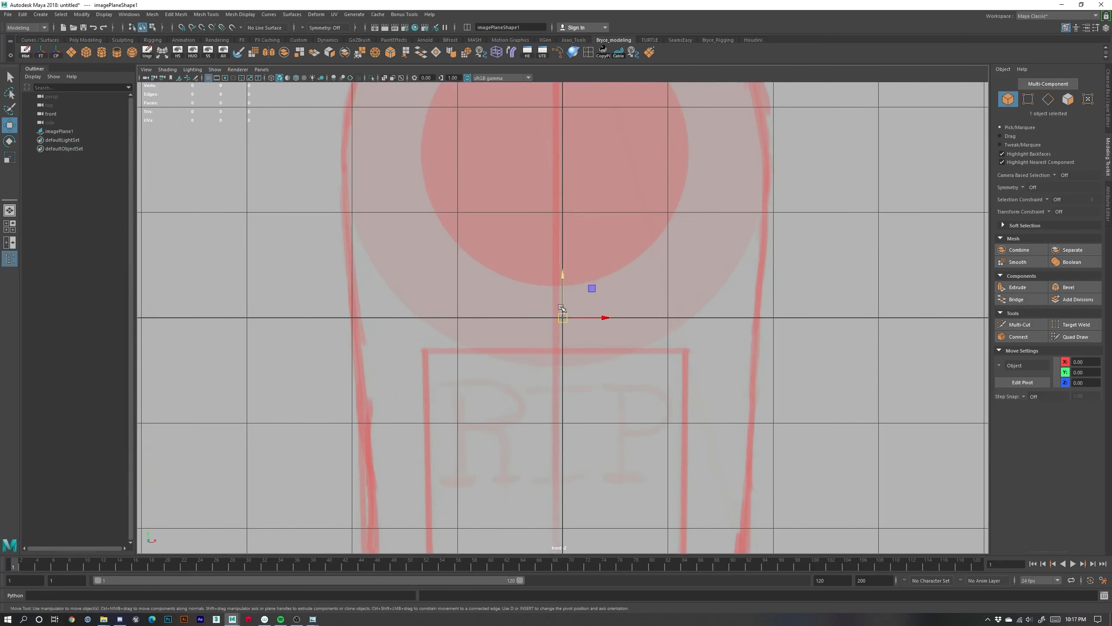
drag(591, 319, 598, 319)
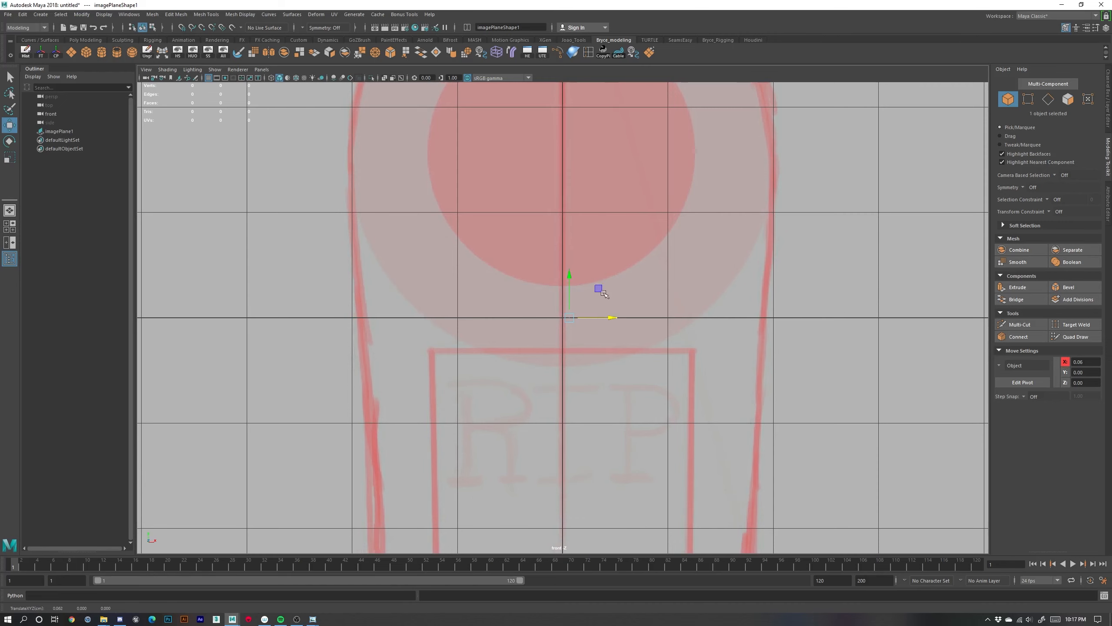
scroll(586, 296, down, 3)
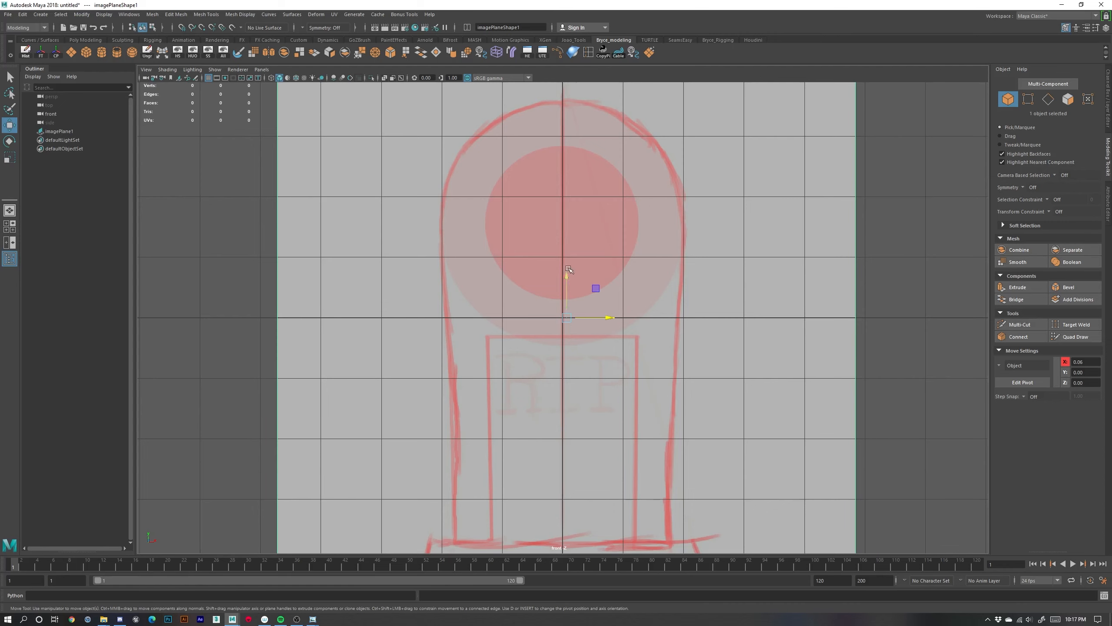
In the perspective view, raise the image plane to about 4.40 on Y so the gravestone's base meets the grid
key(space)
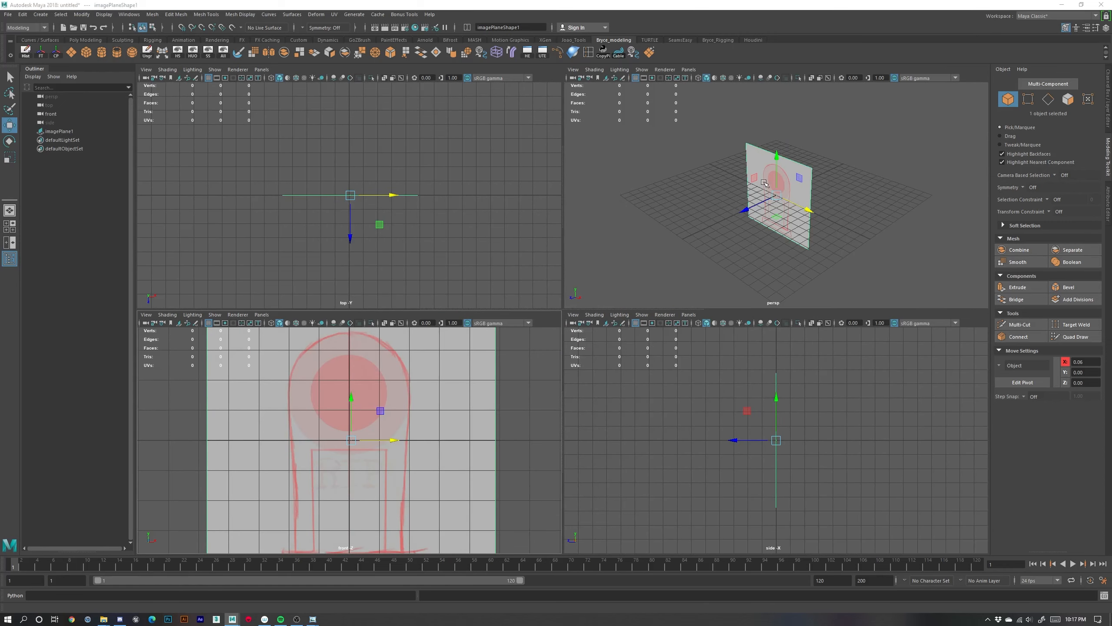
key(space)
alt+drag(675, 263, 555, 141)
alt+middle_drag(639, 275, 586, 427)
alt+right_drag(586, 427, 547, 430)
alt+drag(547, 430, 508, 437)
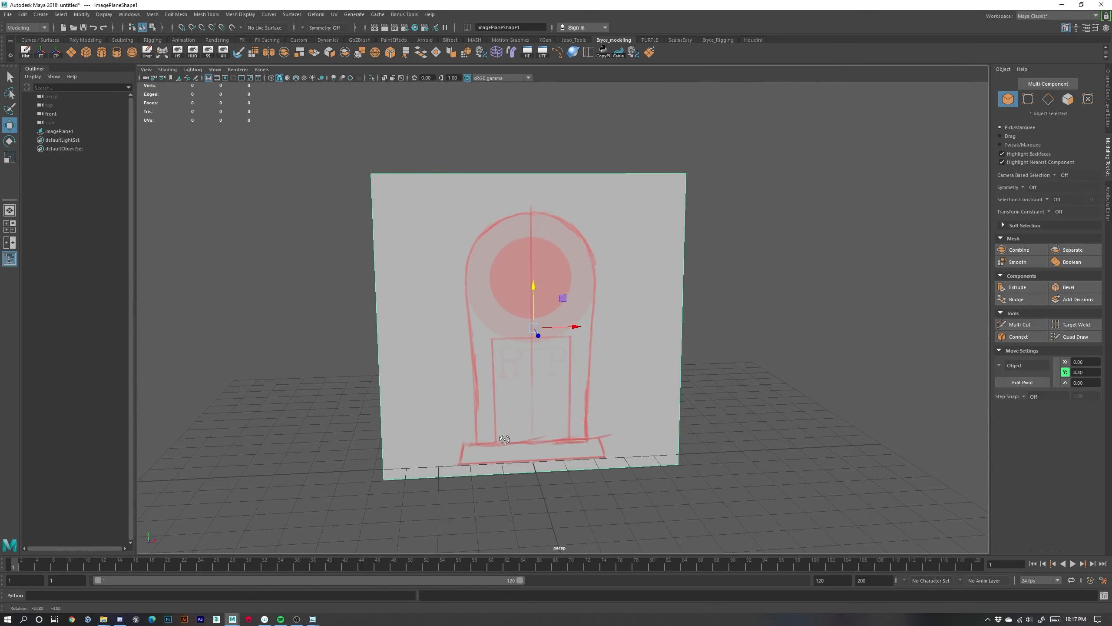
Rename the image plane as Ref_Grave
double_click(59, 131)
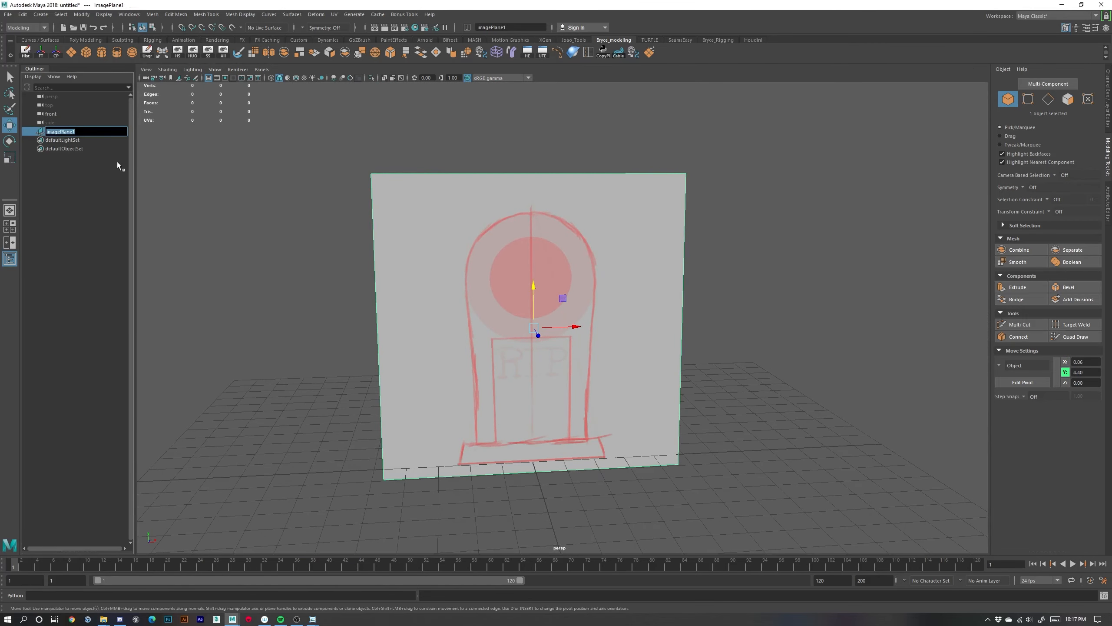
key(BackSpace)
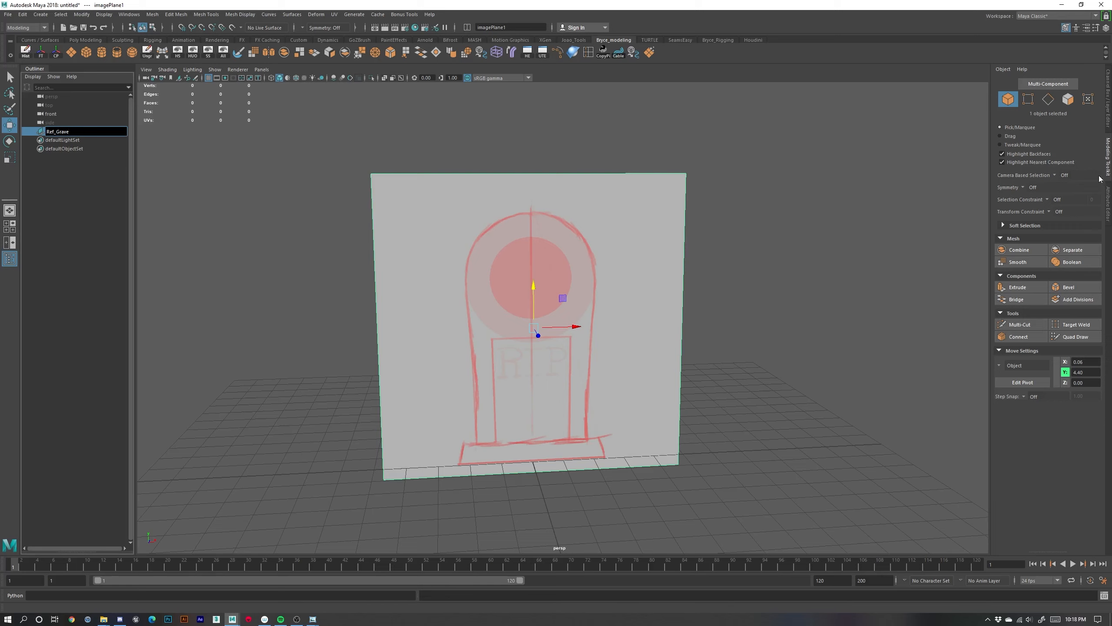
click(1109, 101)
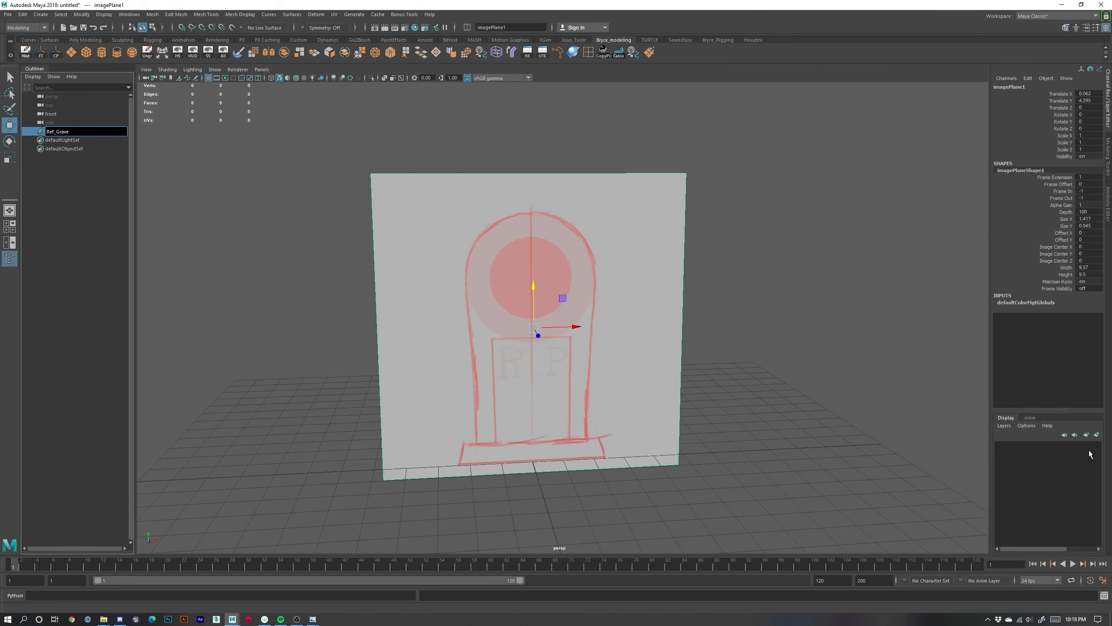
click(252, 254)
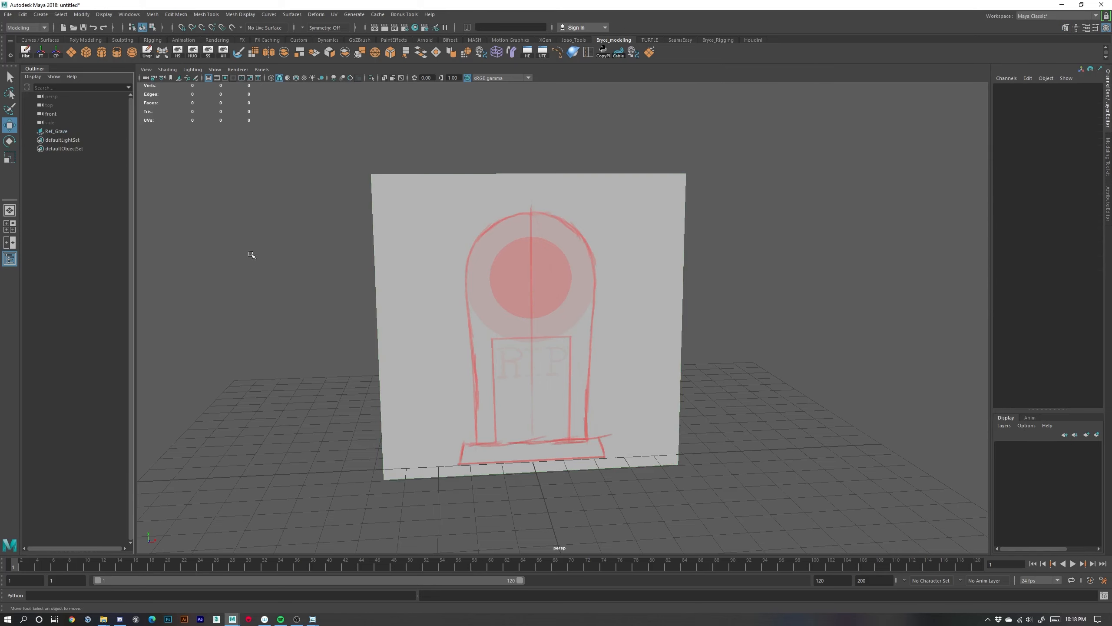
Create a display layer containing the Ref_Grave image plane and test hiding and showing it
click(641, 245)
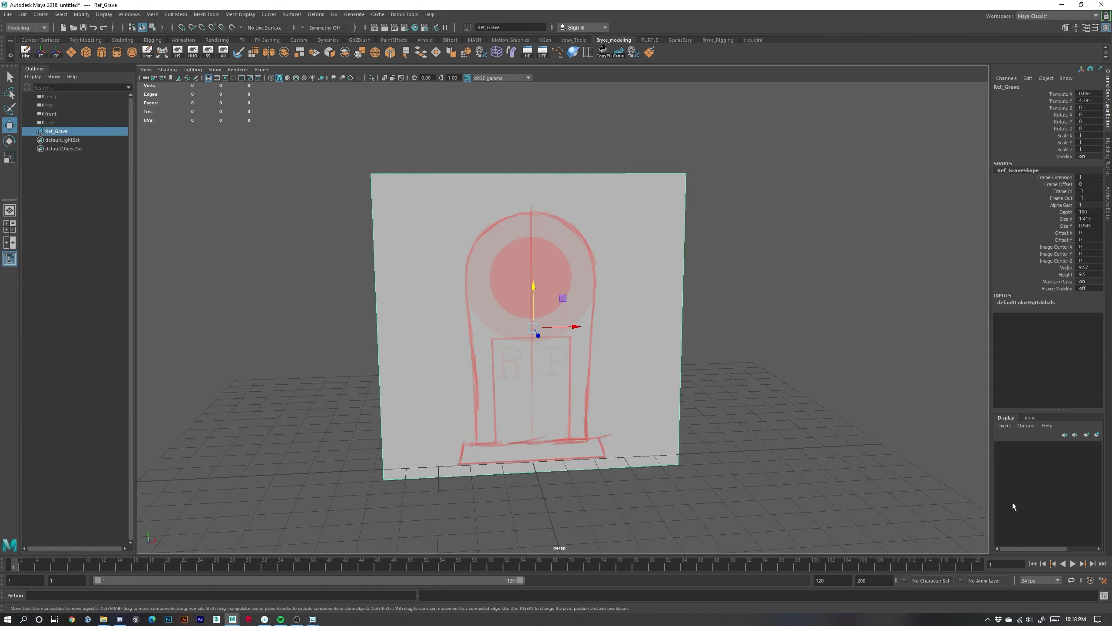
click(1097, 435)
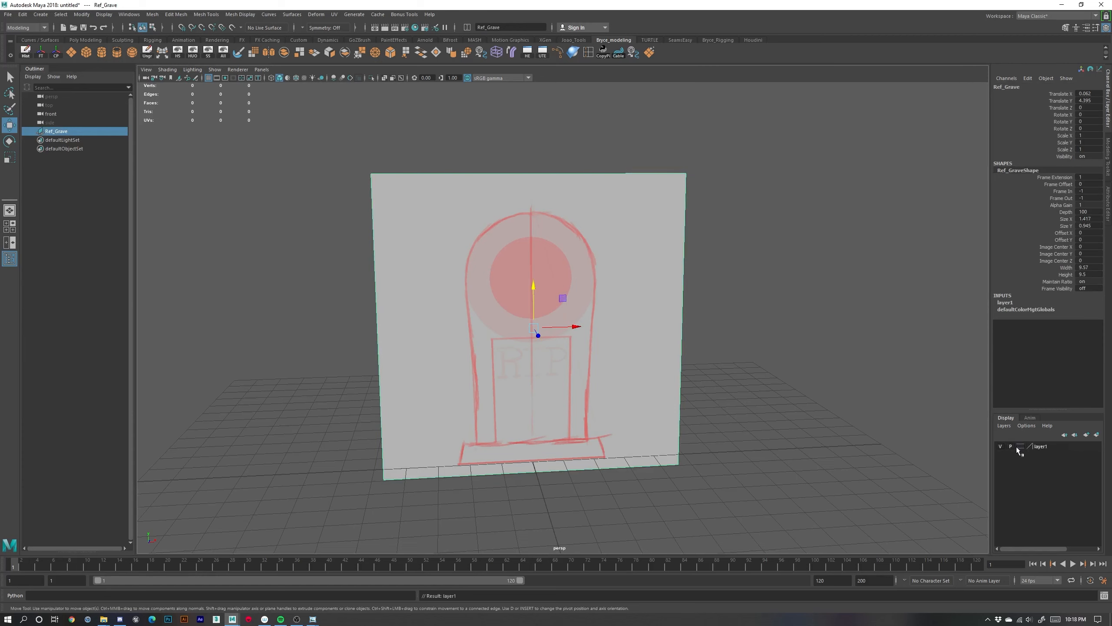
click(999, 449)
click(1001, 447)
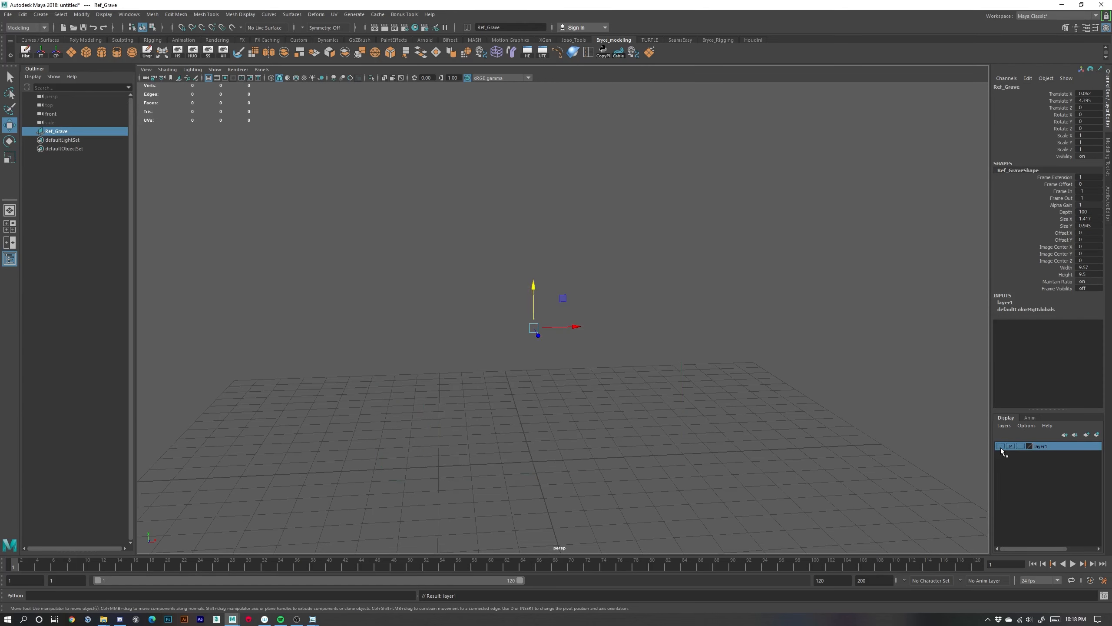
click(1001, 446)
click(1001, 447)
click(1001, 446)
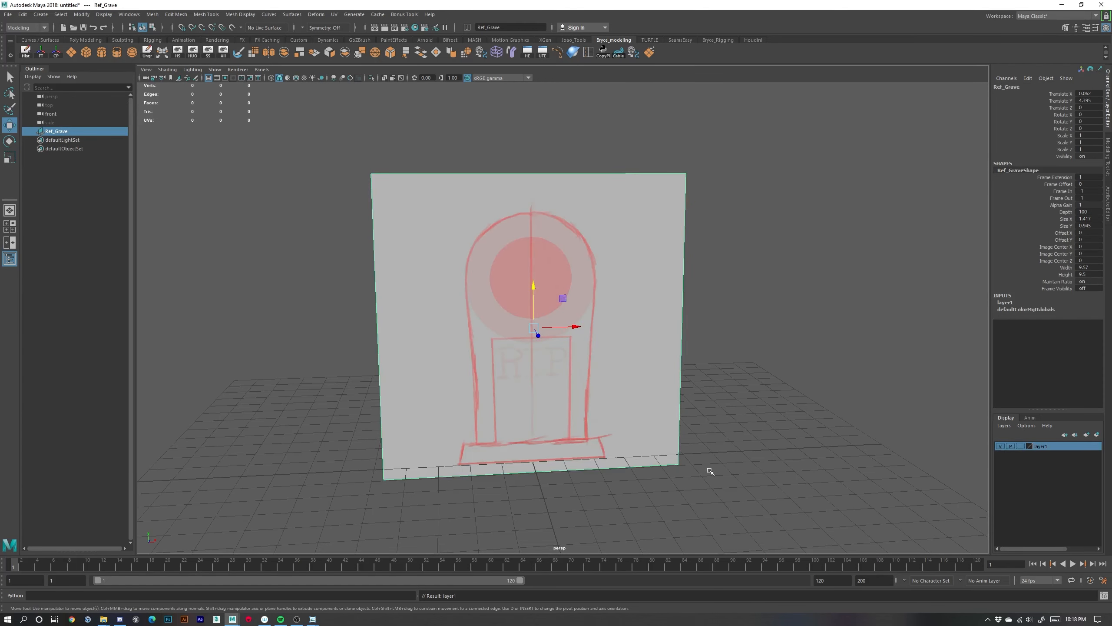
Rename the new display layer as Ref_Lyr
double_click(1043, 446)
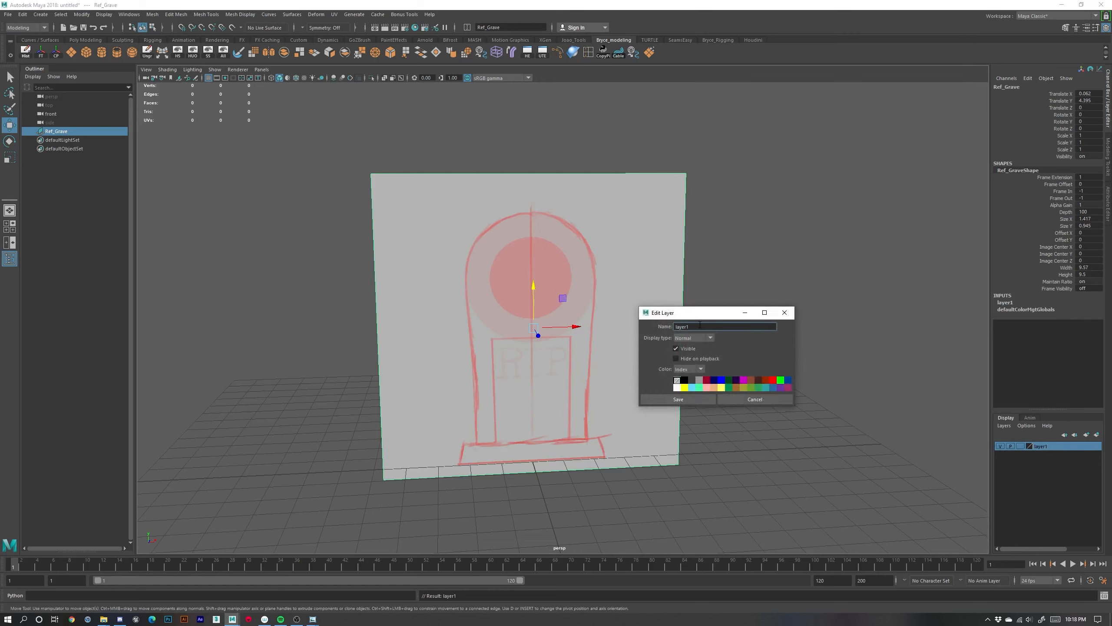
drag(700, 325, 628, 327)
text(Ref_Lyr)
click(701, 399)
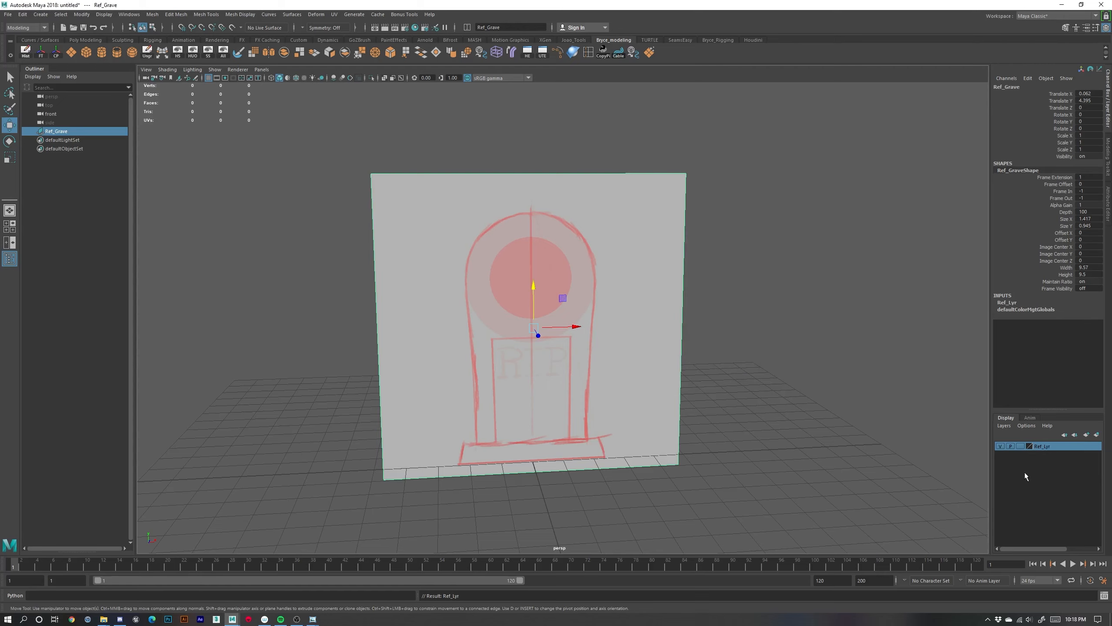
Set the Ref_Lyr layer to the Reference display type so the image plane stays visible but cannot be selected
click(1000, 447)
click(1000, 446)
click(1021, 446)
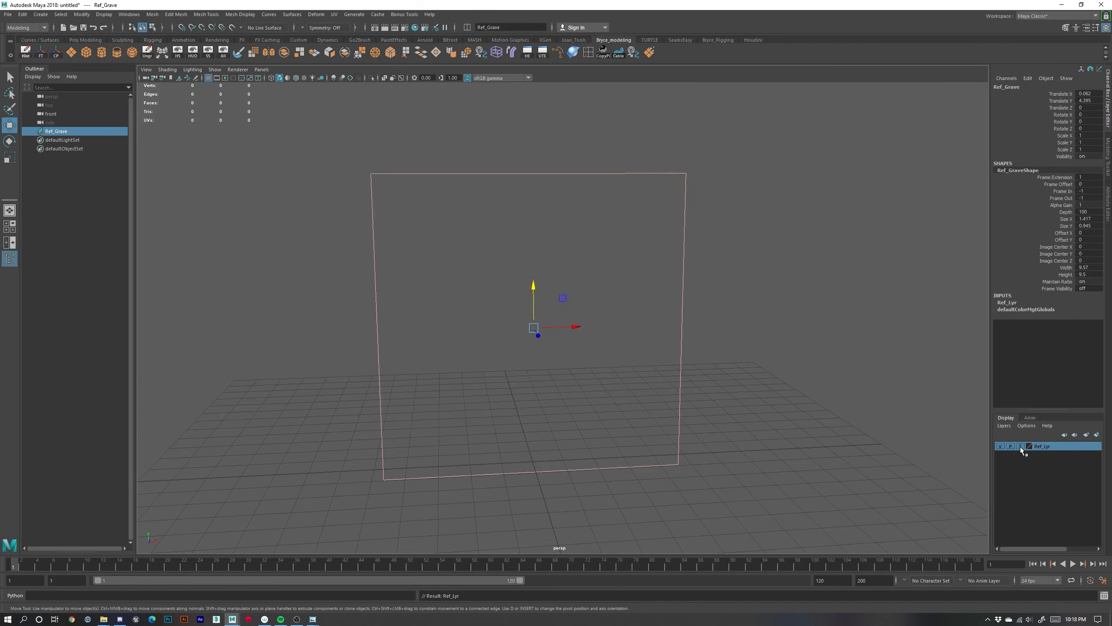
click(1020, 447)
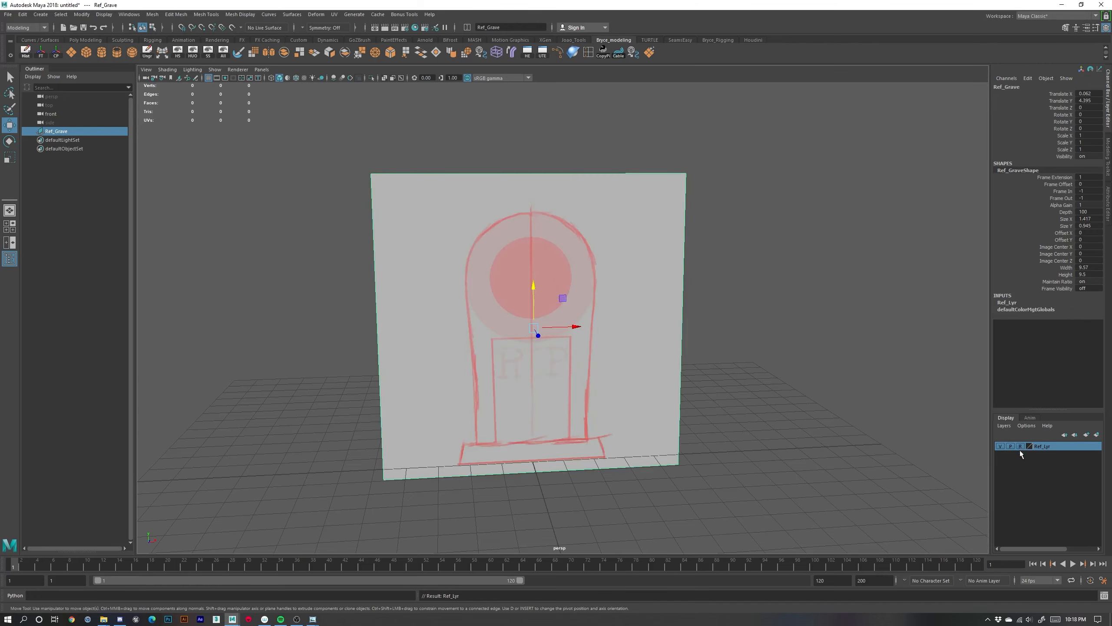
click(813, 405)
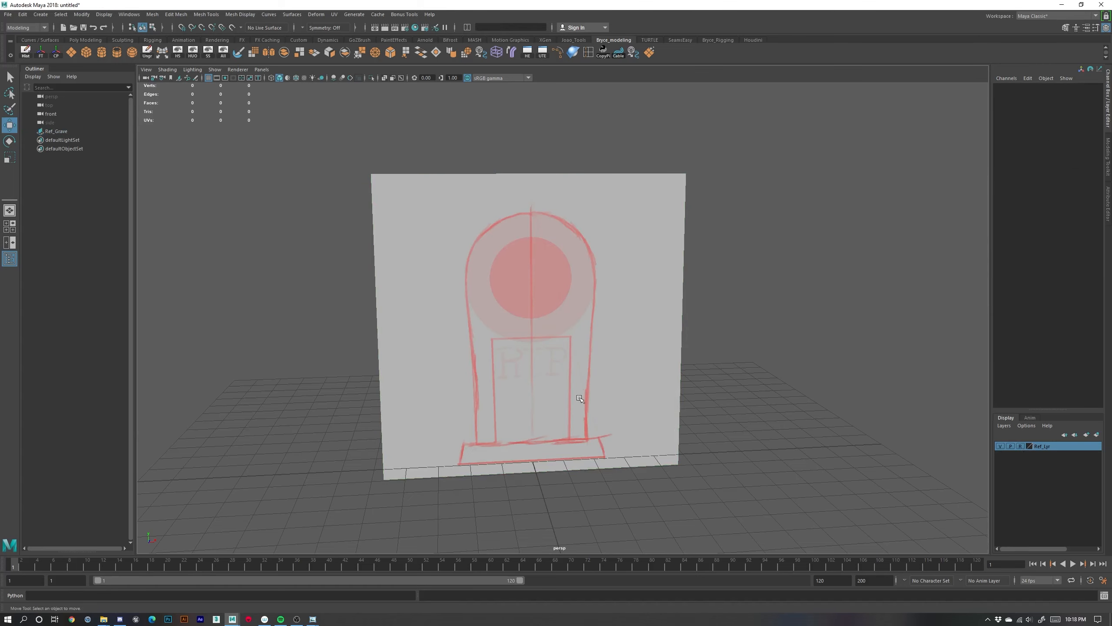
alt+drag(476, 241, 600, 293)
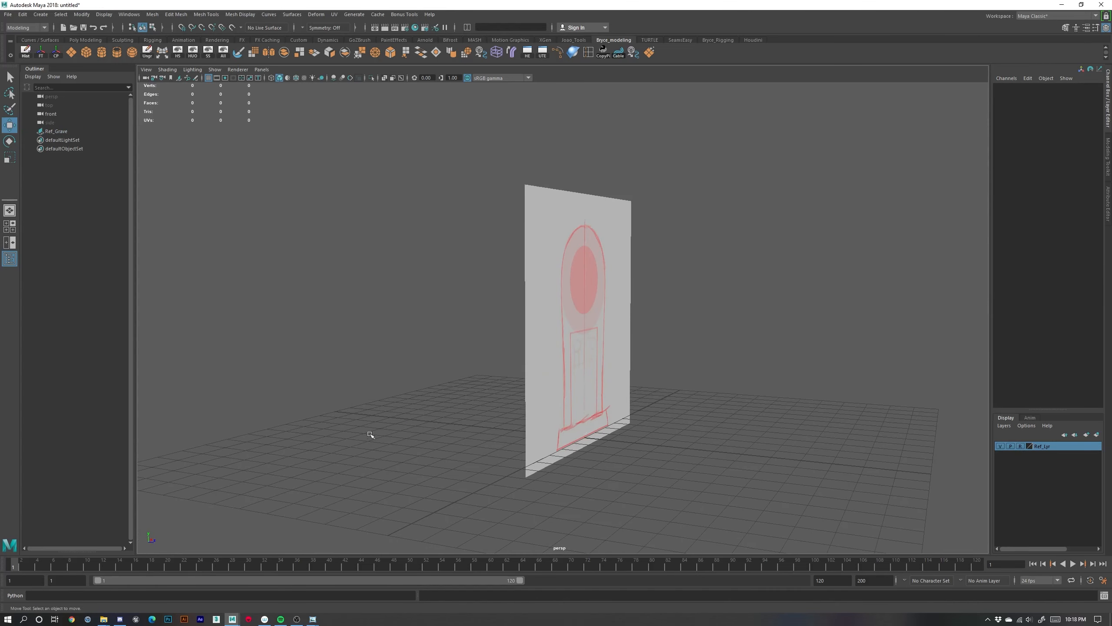
alt+drag(601, 217, 571, 398)
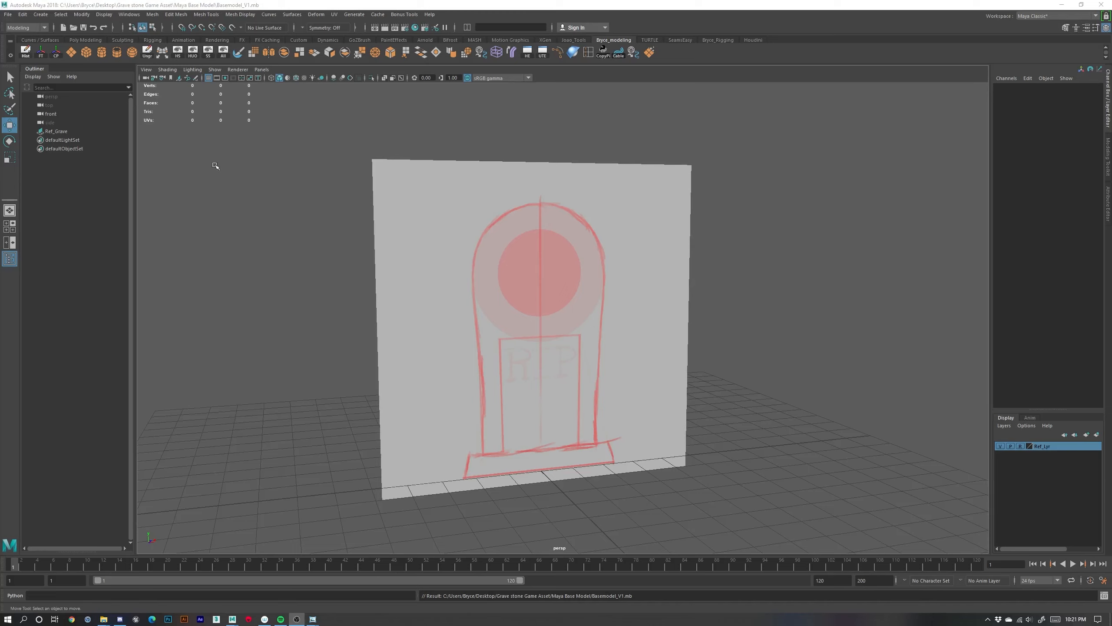
Create a 1-unit polygon cube at the origin and raise it to about 0.44 on Y, at the sketch's base
click(86, 51)
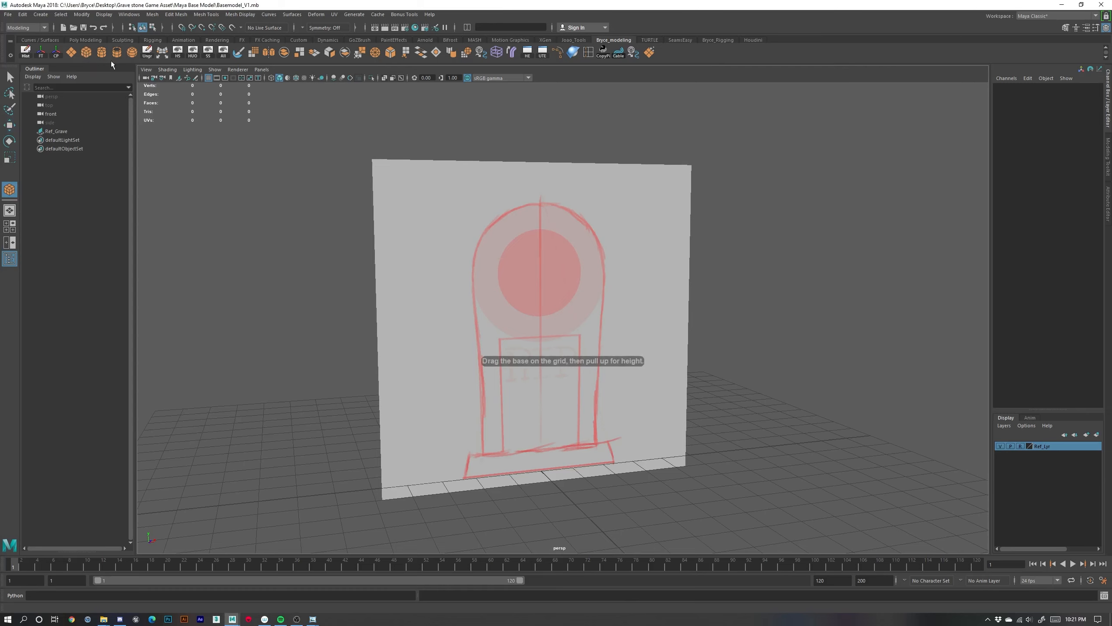
click(74, 40)
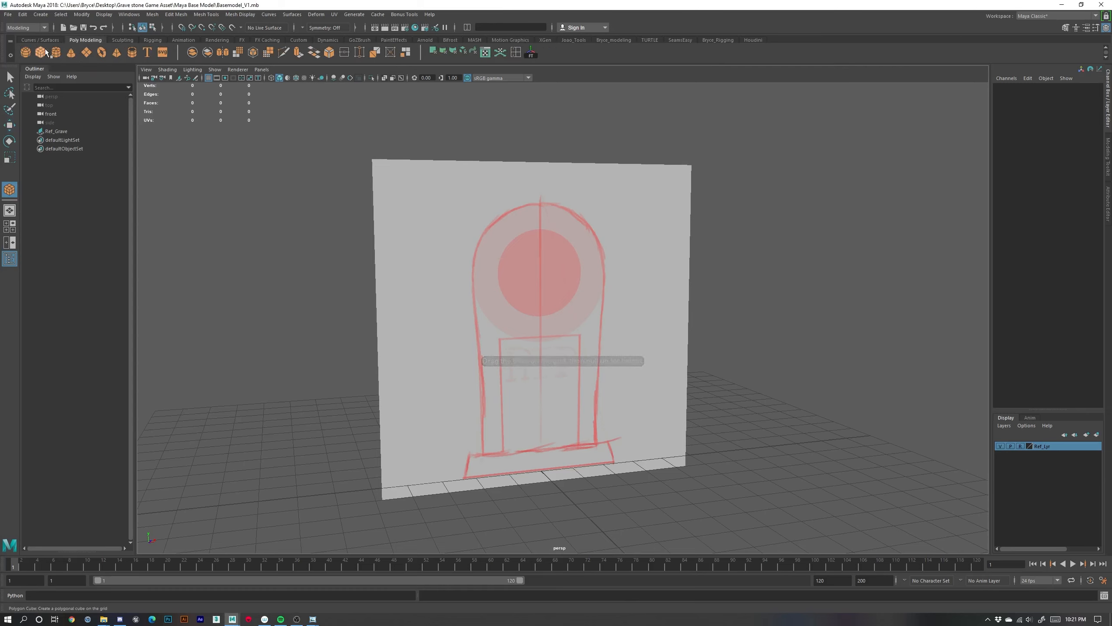
click(543, 484)
key(w)
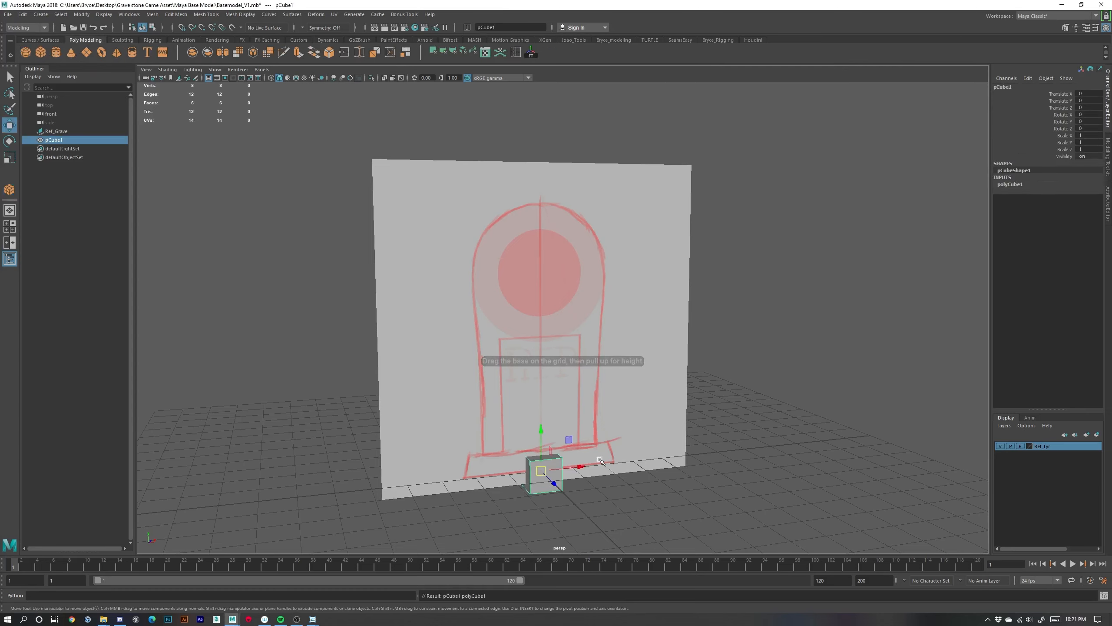
drag(541, 448, 542, 431)
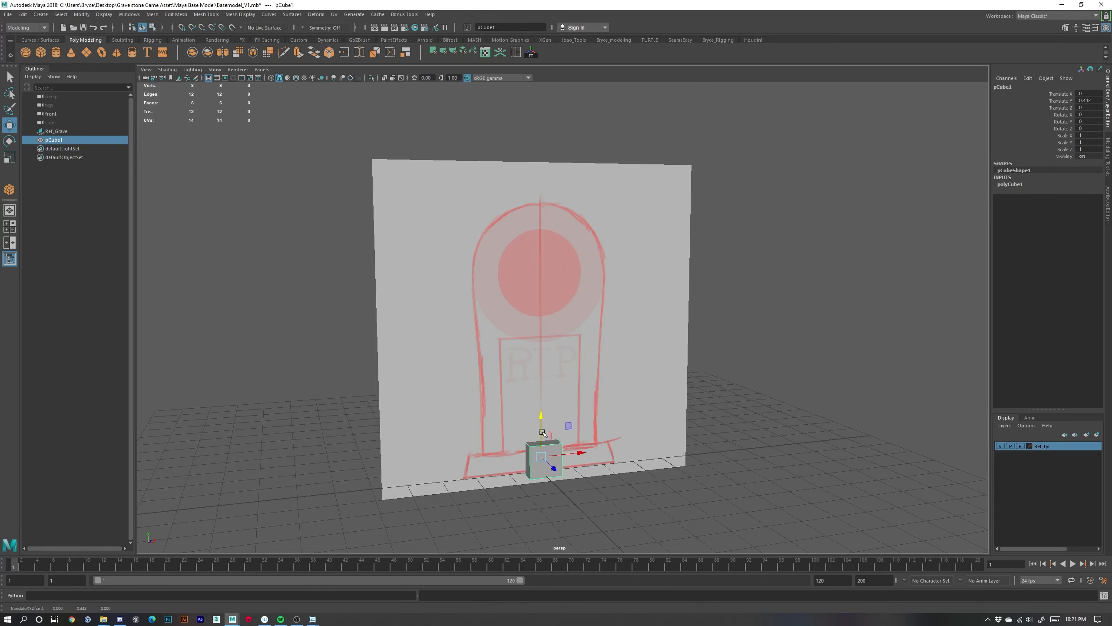
Examine the cube's placement against the reference sketch's base from the front and the side
alt+right_drag(635, 471, 596, 474)
alt+middle_drag(596, 474, 635, 373)
alt+right_drag(635, 372, 652, 379)
mouse_move(554, 339)
alt+mouse_down()
mouse_move(616, 331)
mouse_move(554, 337)
alt+mouse_up()
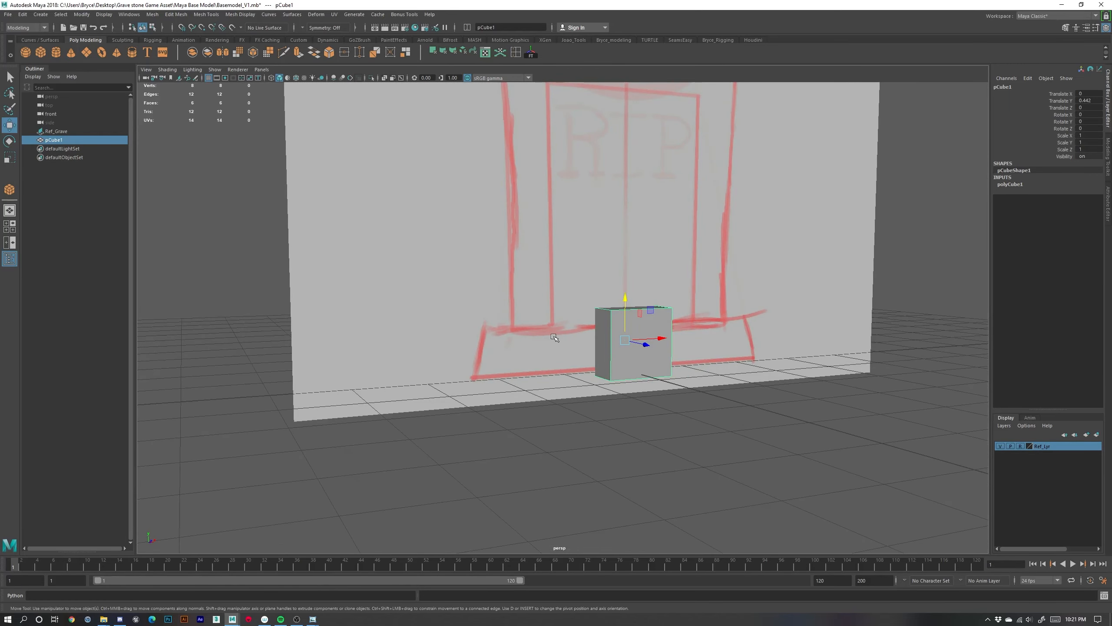
alt+drag(585, 349, 627, 309)
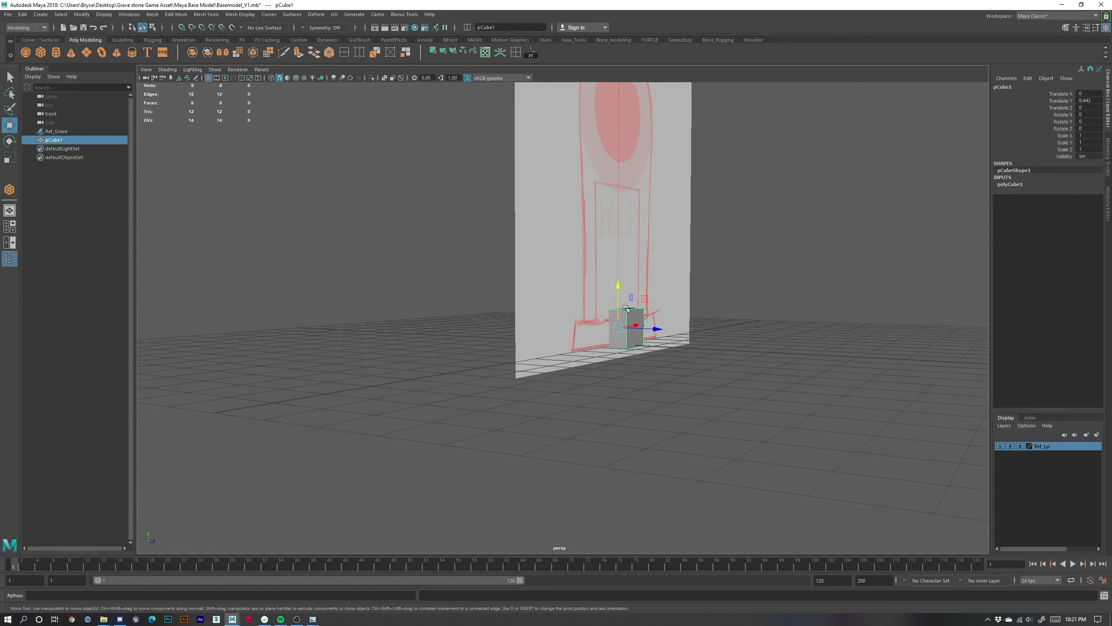
alt+middle_drag(626, 308, 683, 422)
alt+right_drag(683, 422, 678, 432)
alt+middle_drag(696, 478, 684, 444)
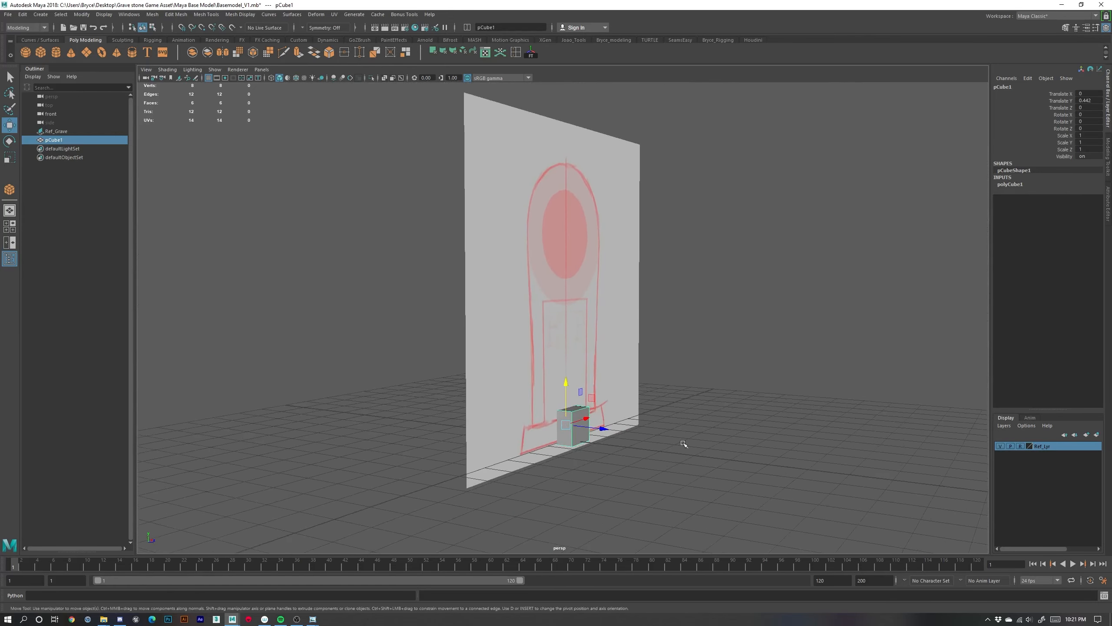
alt+drag(683, 443, 642, 467)
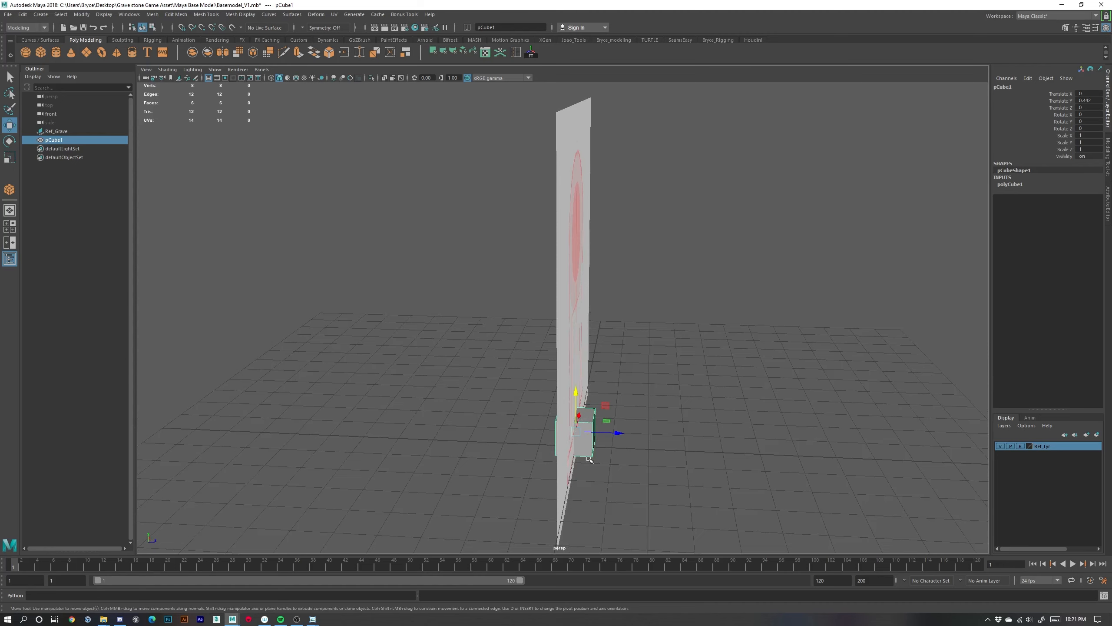
mouse_move(650, 452)
alt+mouse_down()
mouse_move(700, 462)
mouse_move(641, 465)
alt+mouse_up()
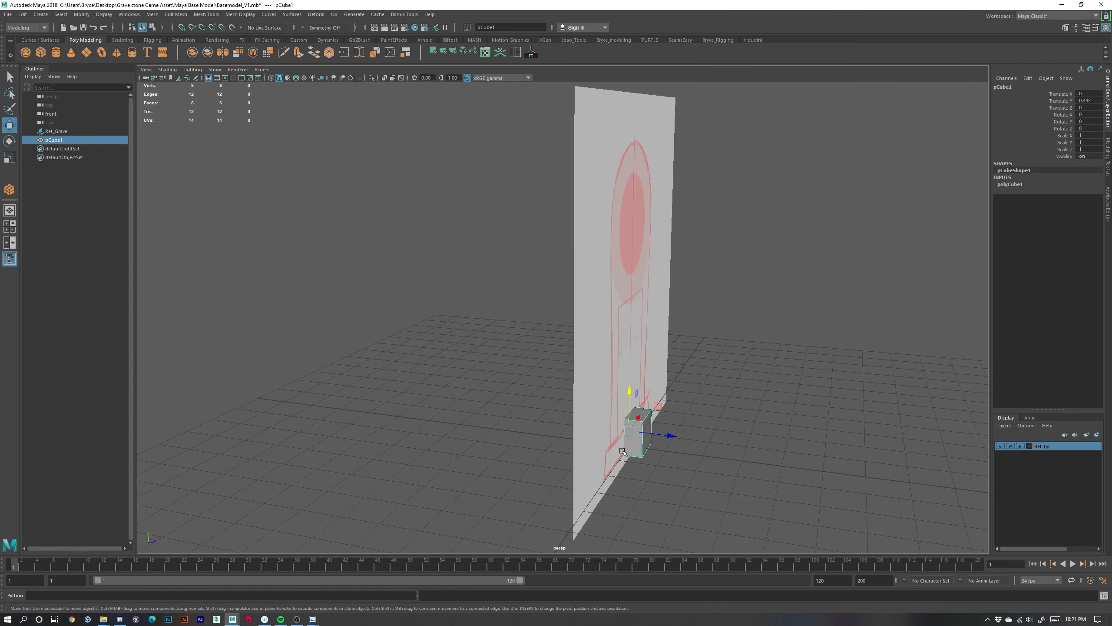
Move the Ref_Grave image plane back to about -3.4 on Z, behind the cube, and reselect the cube
click(61, 133)
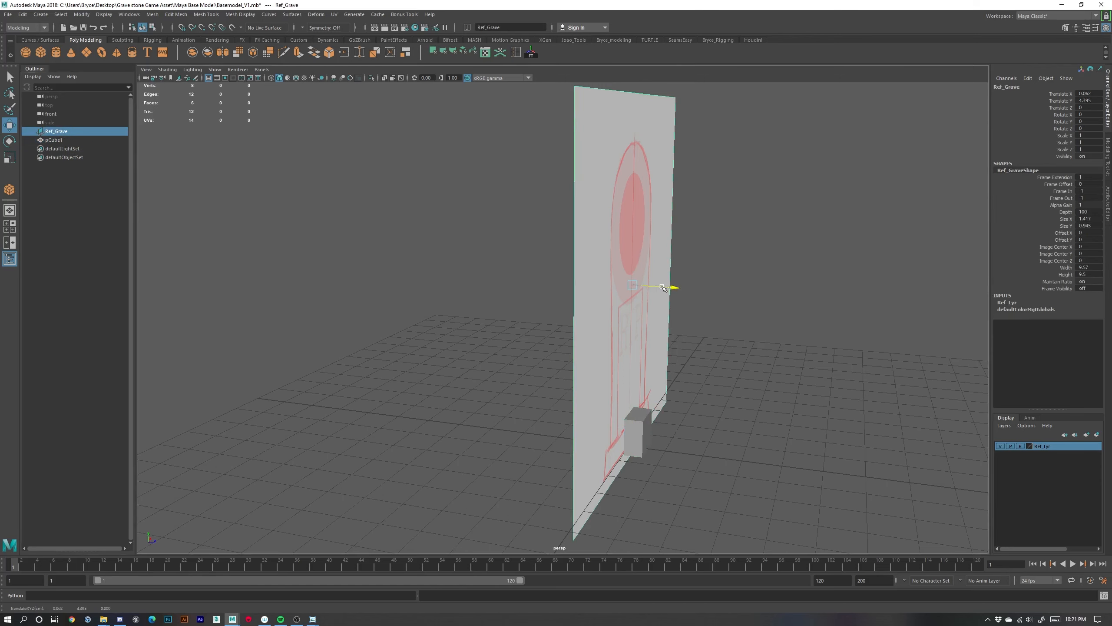
drag(665, 287, 538, 286)
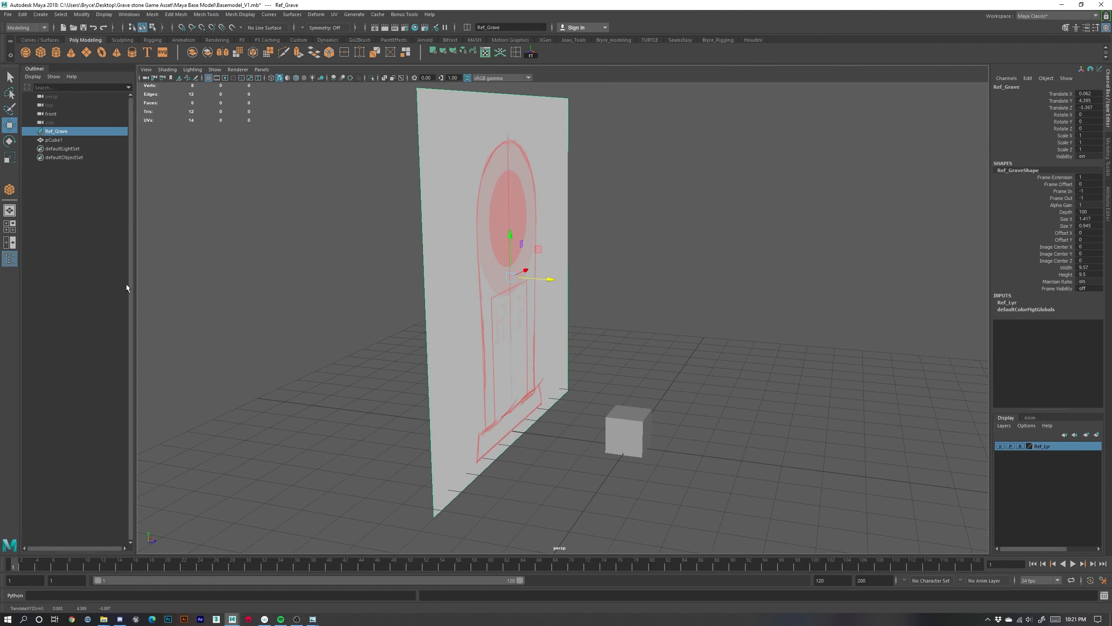
click(53, 141)
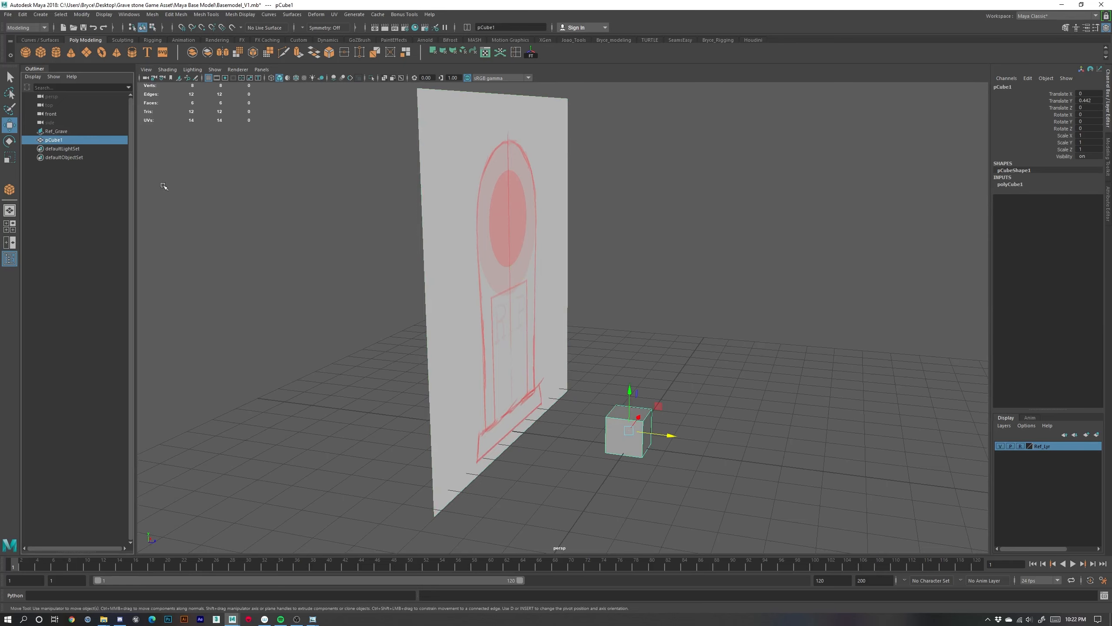
Examine the cube against the moved reference sketch from the front and in perspective
key(space)
key(space)
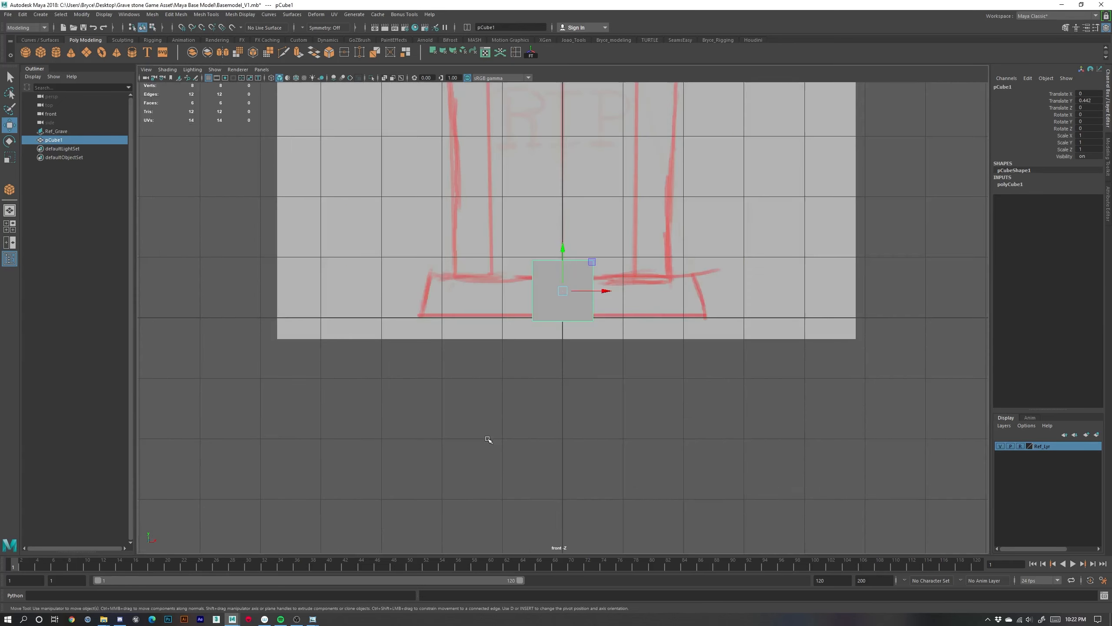
scroll(631, 246, down, 7)
alt+middle_drag(628, 170, 546, 333)
scroll(546, 333, up, 1)
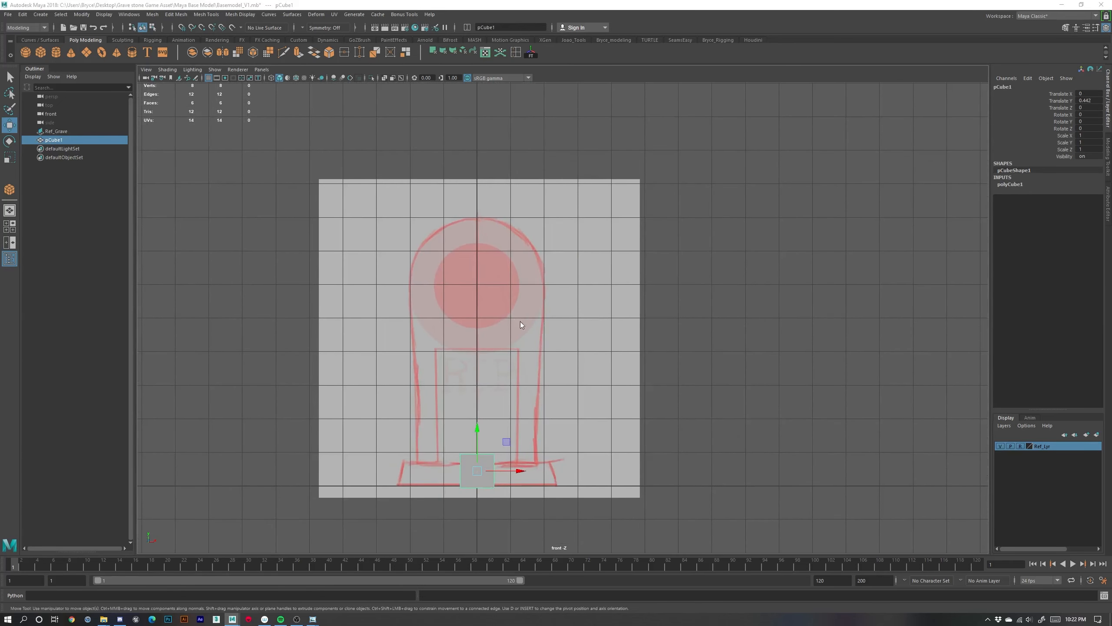
key(space)
key(space)
scroll(604, 340, up, 3)
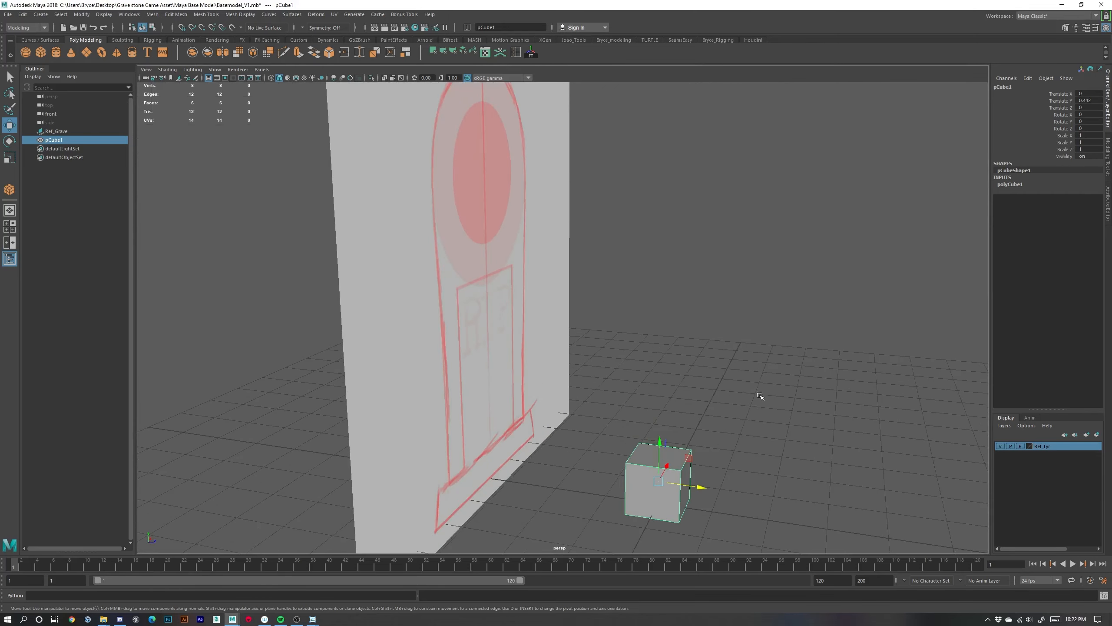
scroll(763, 397, down, 4)
alt+drag(762, 398, 644, 437)
alt+drag(632, 387, 651, 368)
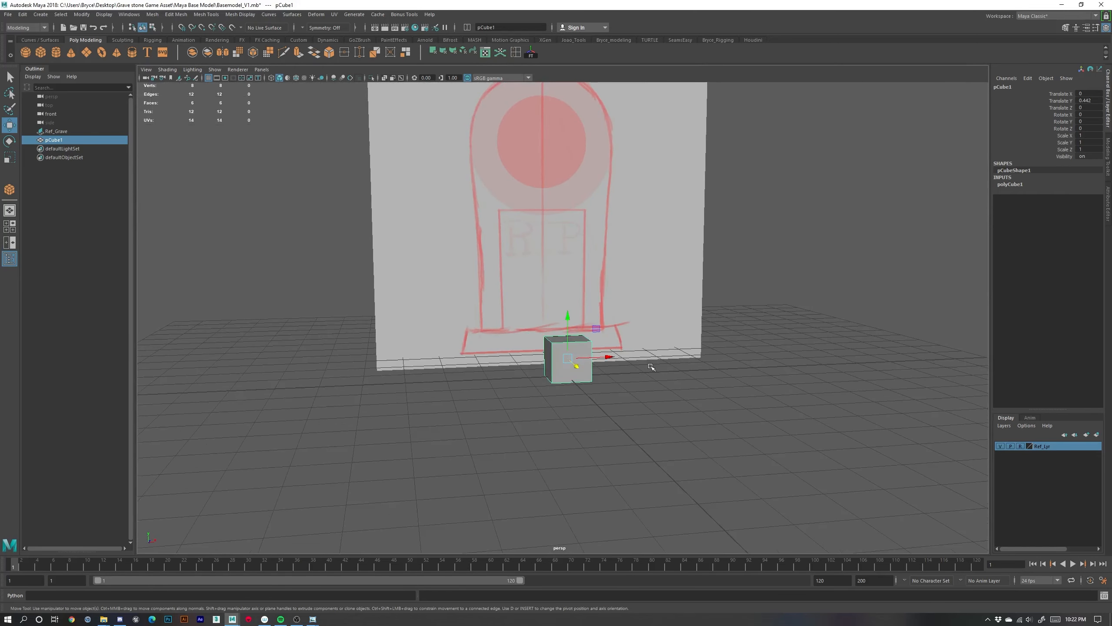
Raise the cube to about 0.495 on Y so its bottom rests on the ground line in the front view
key(space)
key(space)
scroll(592, 457, up, 4)
alt+middle_drag(500, 448, 625, 151)
scroll(587, 246, up, 5)
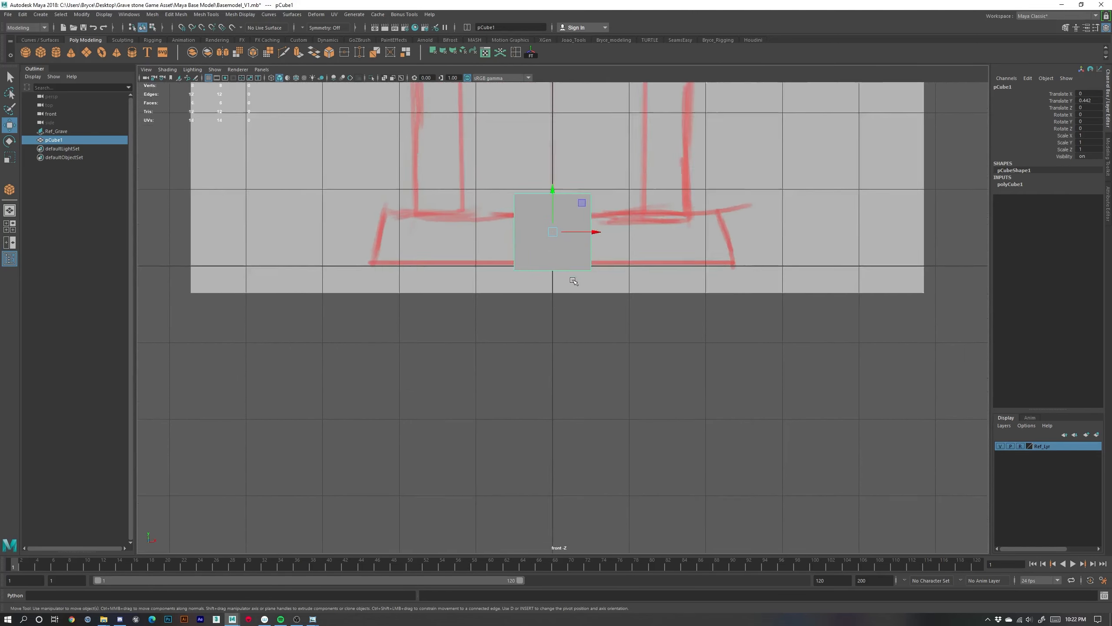
alt+middle_drag(567, 264, 563, 324)
drag(548, 266, 549, 261)
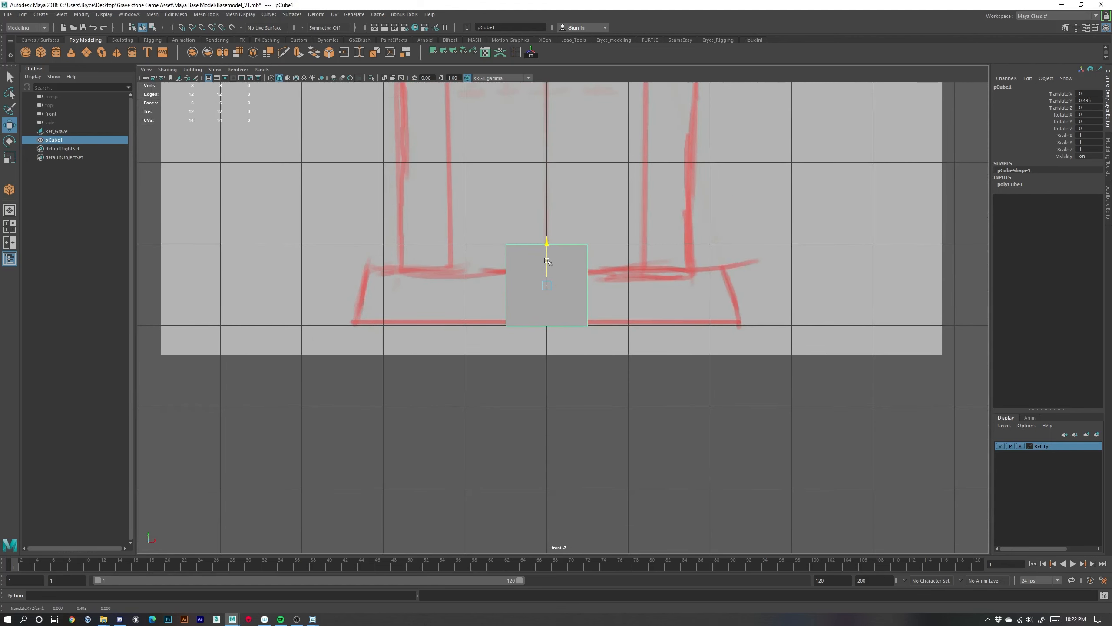
Lower the cube's top vertices to the upper edge of the base in the reference sketch
right_drag(533, 279, 512, 281)
drag(465, 181, 653, 274)
drag(547, 222, 546, 244)
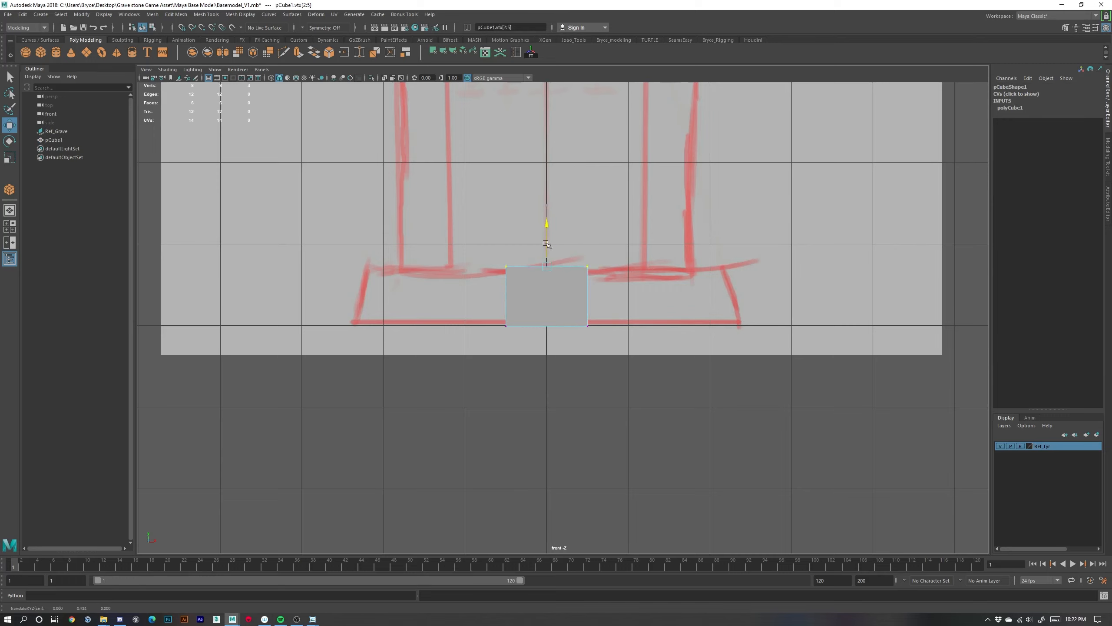
Widen the cube on X to the sketched base's top width and flare its bottom vertices out to the sketch's lower corners
drag(441, 236, 615, 365)
key(e)
key(r)
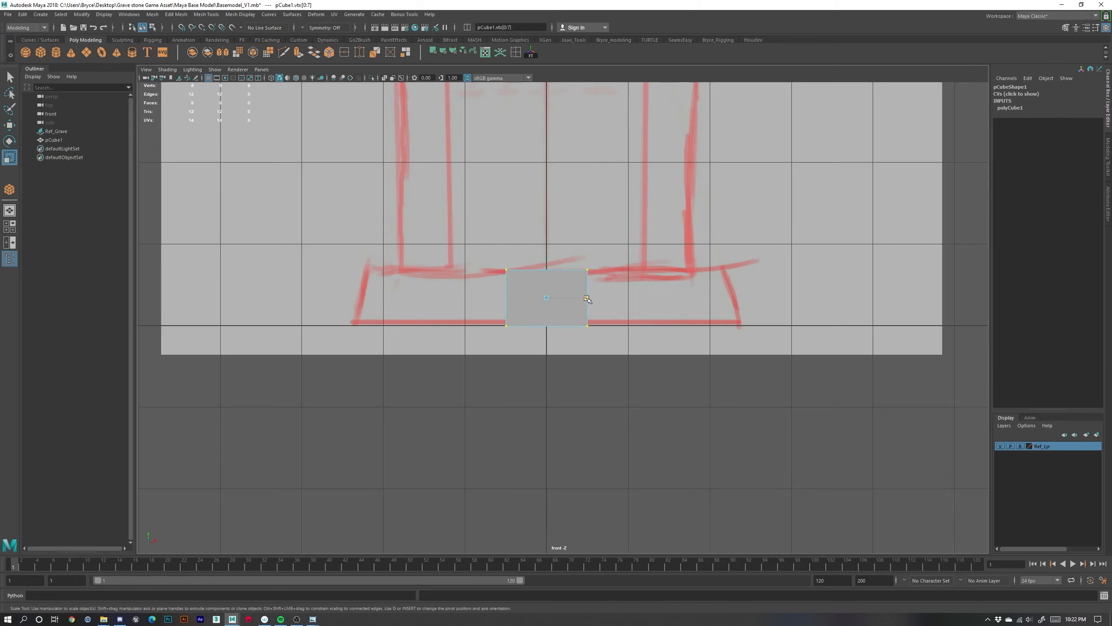
drag(587, 299, 716, 309)
drag(302, 312, 650, 362)
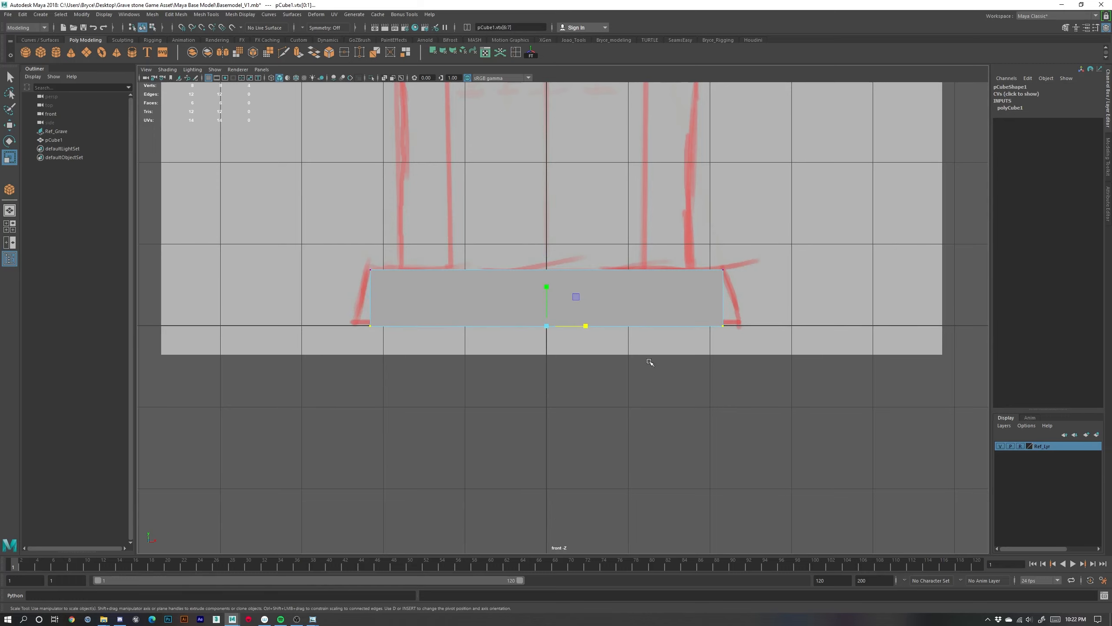
drag(585, 326, 589, 325)
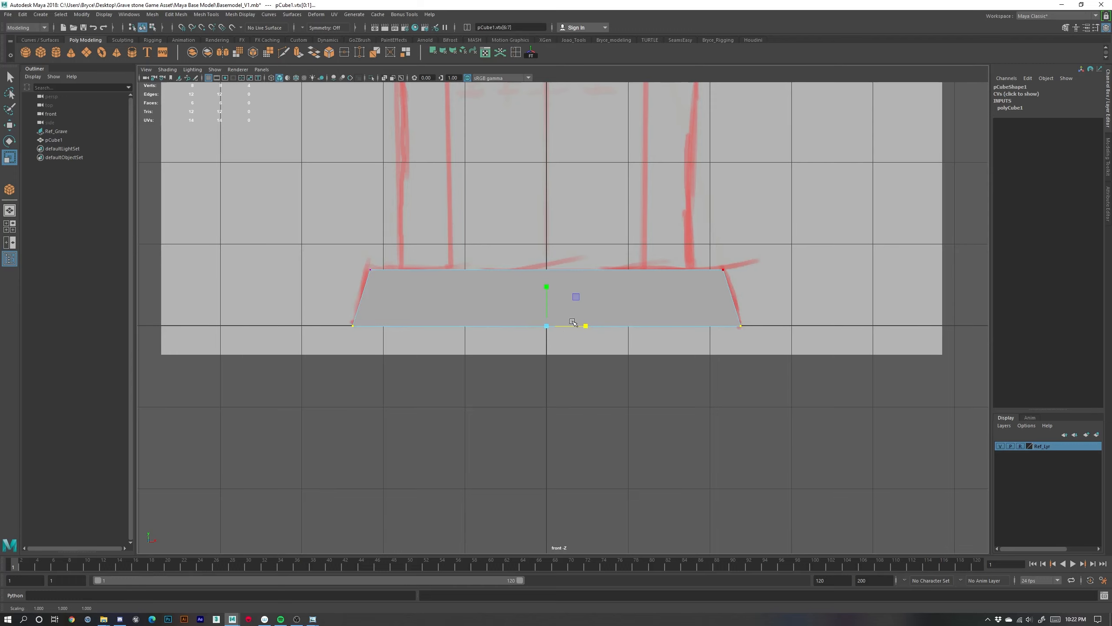
Scale all of the base block's vertices deeper on Z and move the Ref_Scene reference image window off the modelling view
key(space)
key(space)
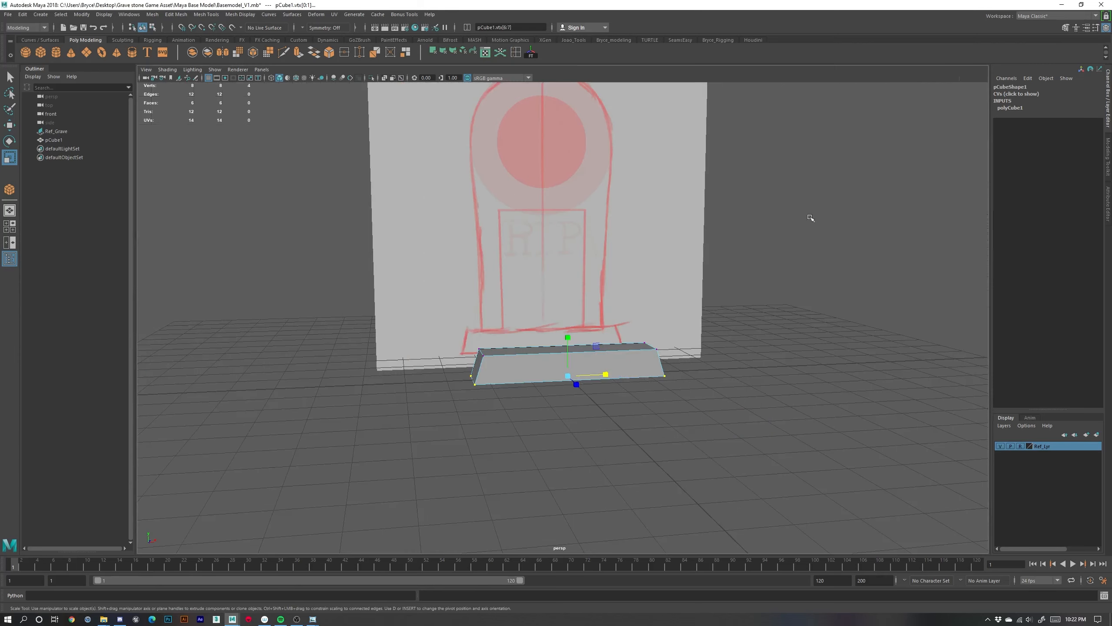
alt+drag(593, 372, 548, 366)
right_drag(627, 340, 655, 319)
key(w)
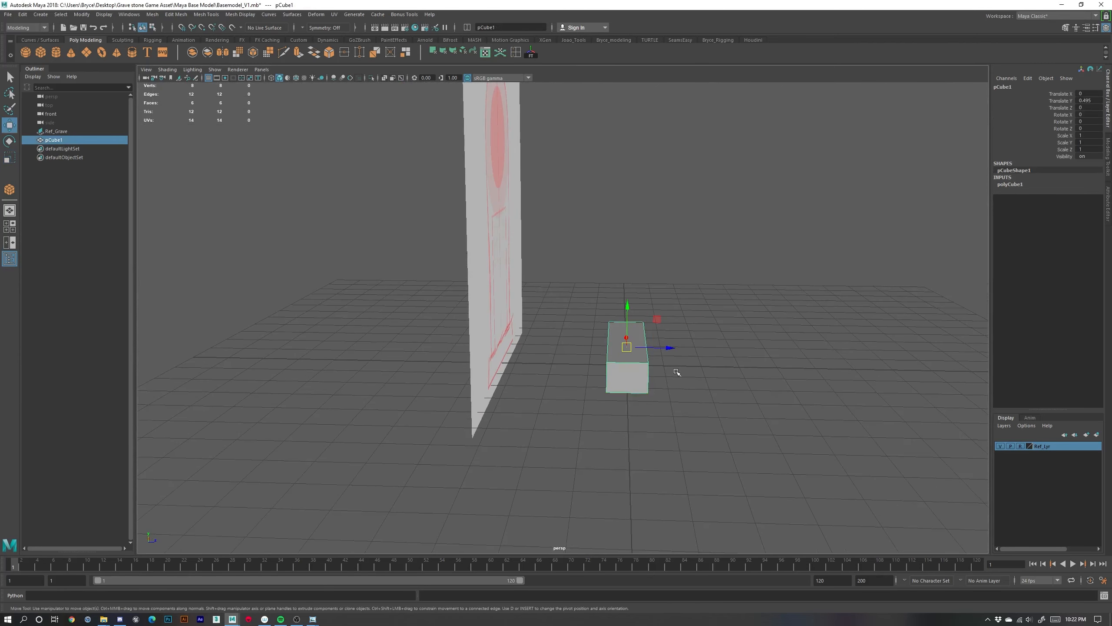
key(r)
right_click(645, 355)
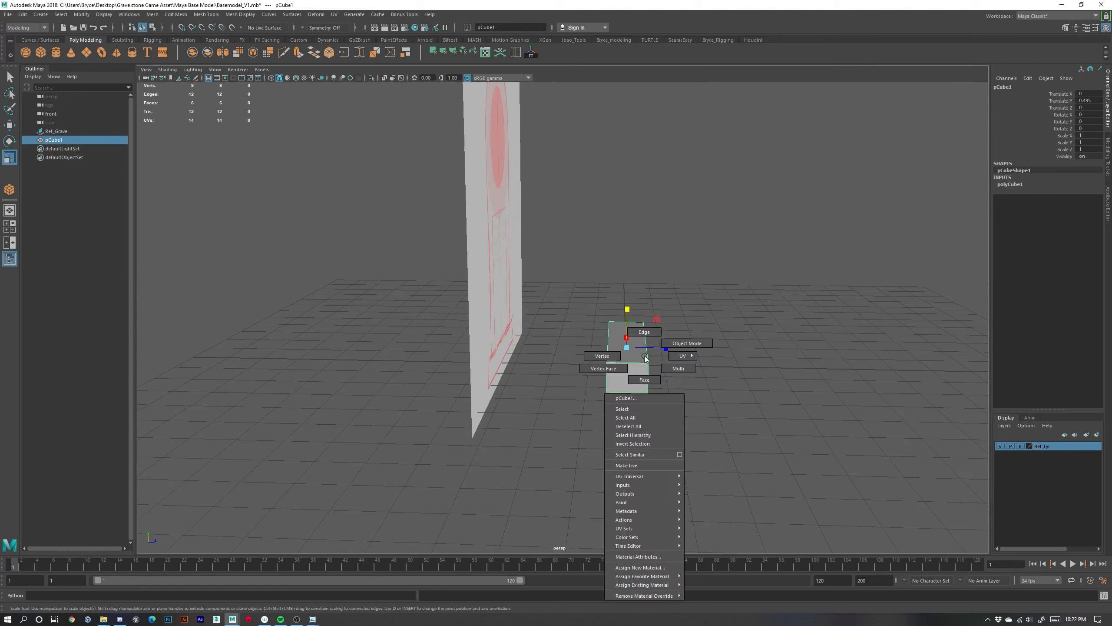
click(595, 352)
drag(578, 281, 713, 427)
drag(668, 354, 687, 358)
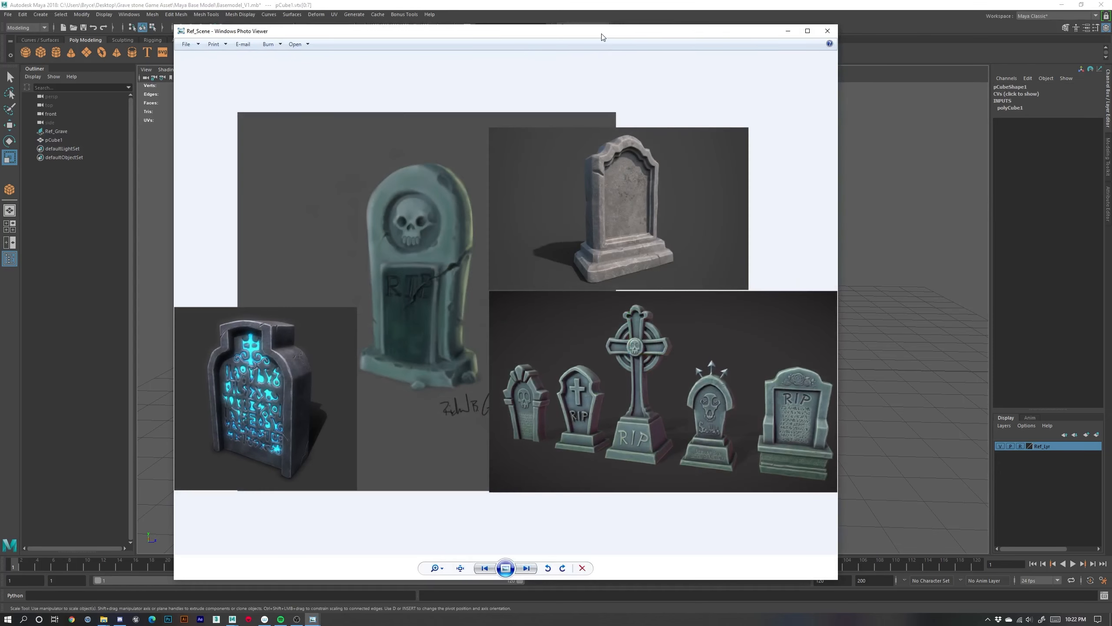
drag(602, 34, 1111, 98)
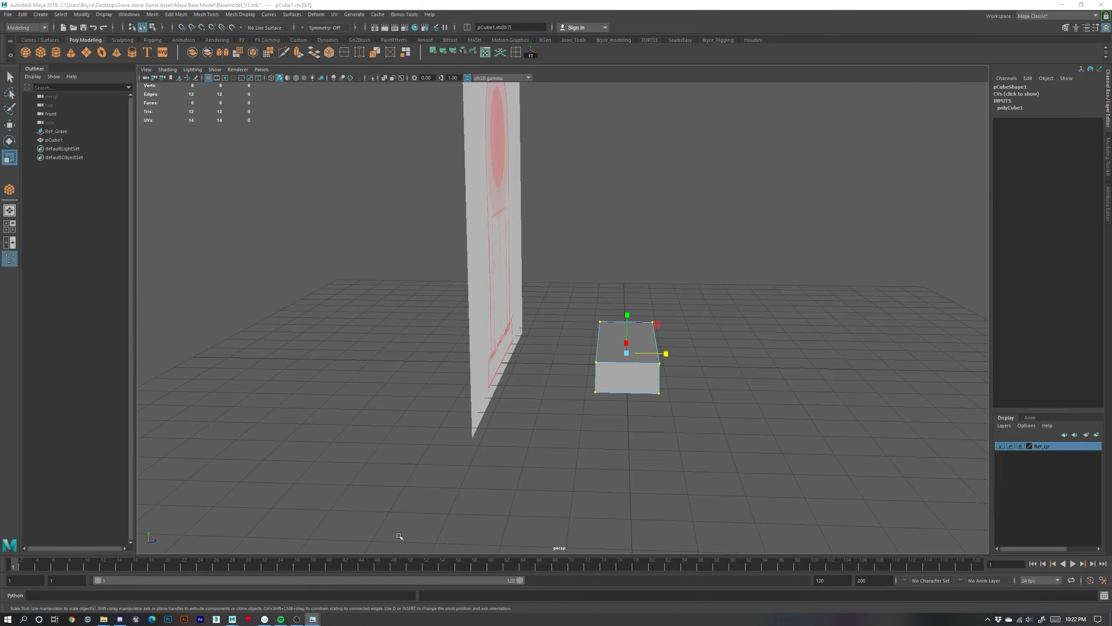
Scale the base block's bottom front and back edges outward on Z to slope those sides, and return to object mode with nothing selected
mouse_move(622, 384)
alt+mouse_down()
mouse_move(646, 403)
mouse_move(616, 382)
alt+mouse_up()
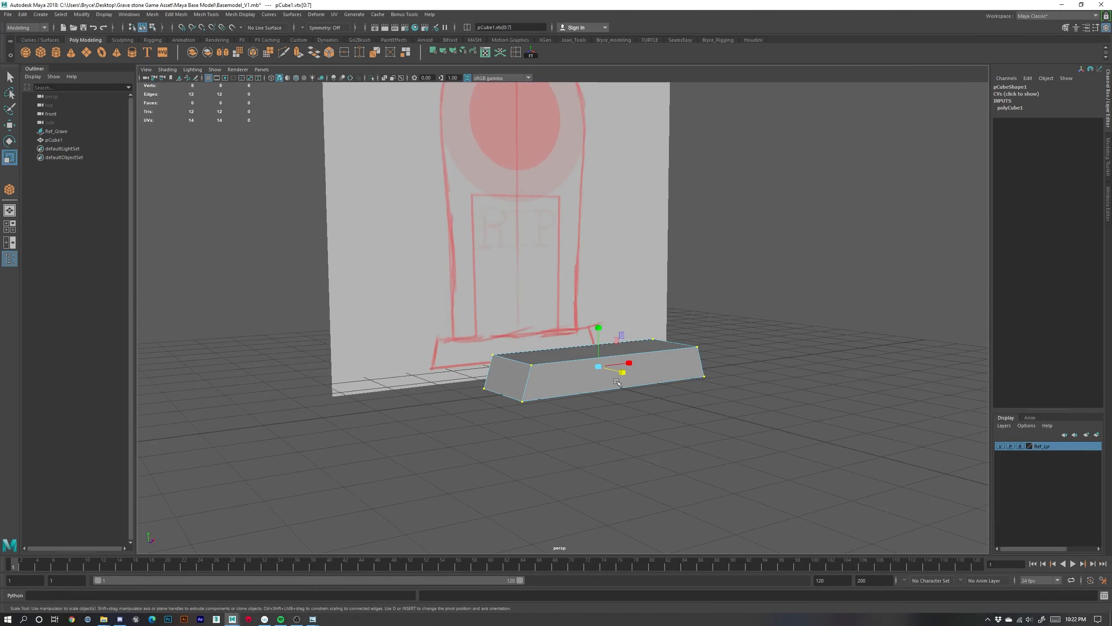
right_click(617, 382)
mouse_move(615, 422)
alt+mouse_down()
mouse_move(586, 412)
mouse_move(663, 430)
mouse_move(621, 427)
mouse_move(621, 455)
mouse_move(570, 437)
mouse_move(649, 447)
mouse_move(657, 480)
mouse_move(658, 443)
mouse_move(621, 427)
alt+mouse_up()
click(640, 424)
click(639, 432)
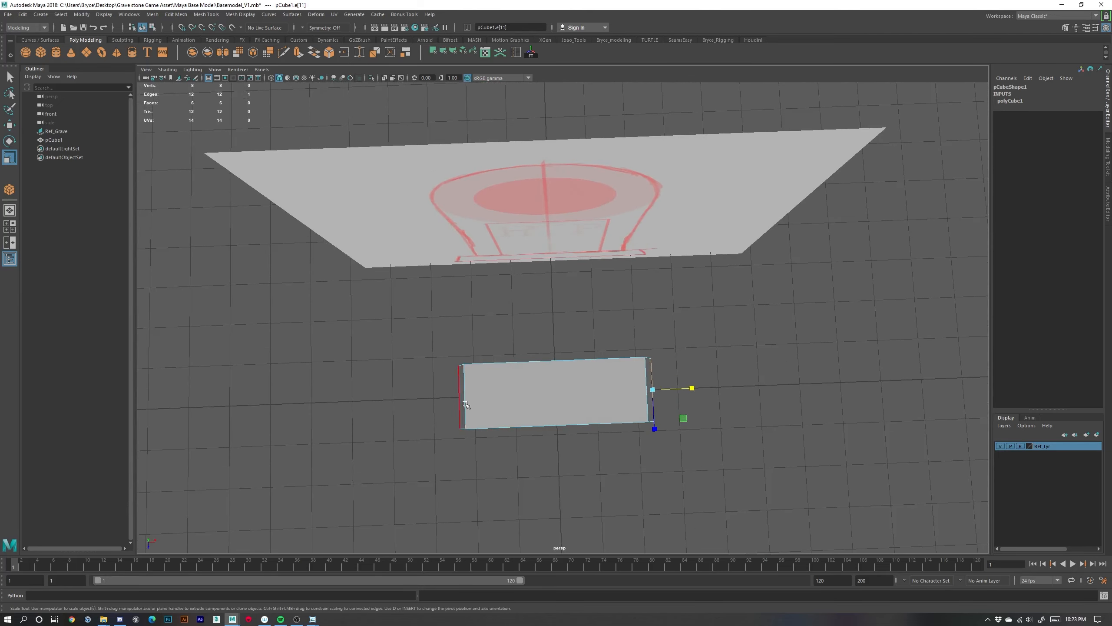
alt+drag(465, 404, 654, 457)
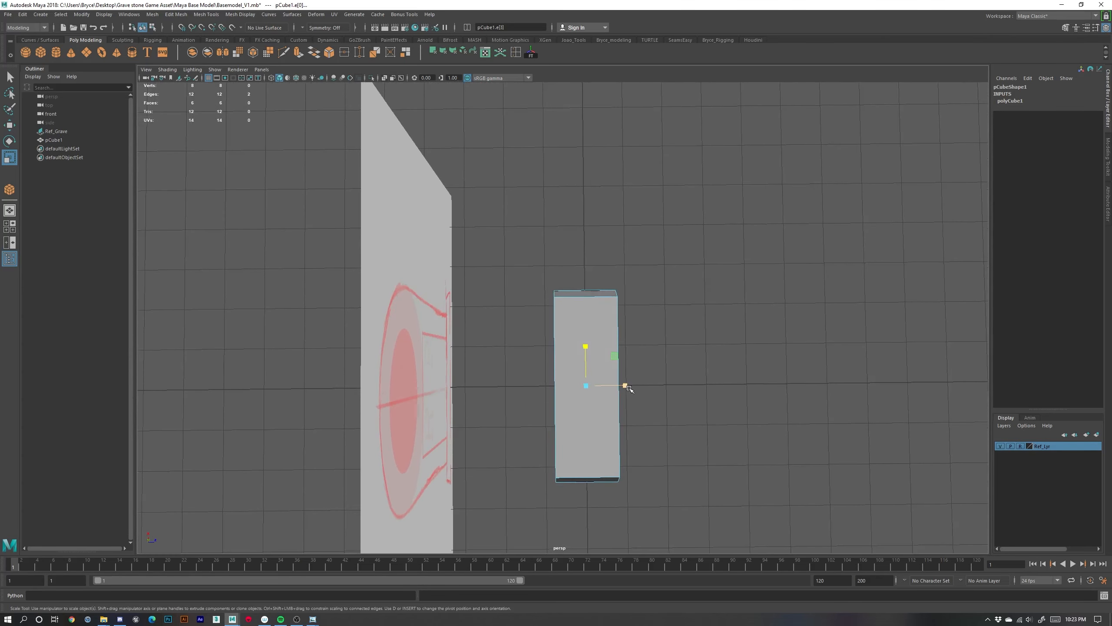
drag(626, 385, 641, 386)
alt+drag(715, 469, 682, 409)
drag(621, 394, 673, 462)
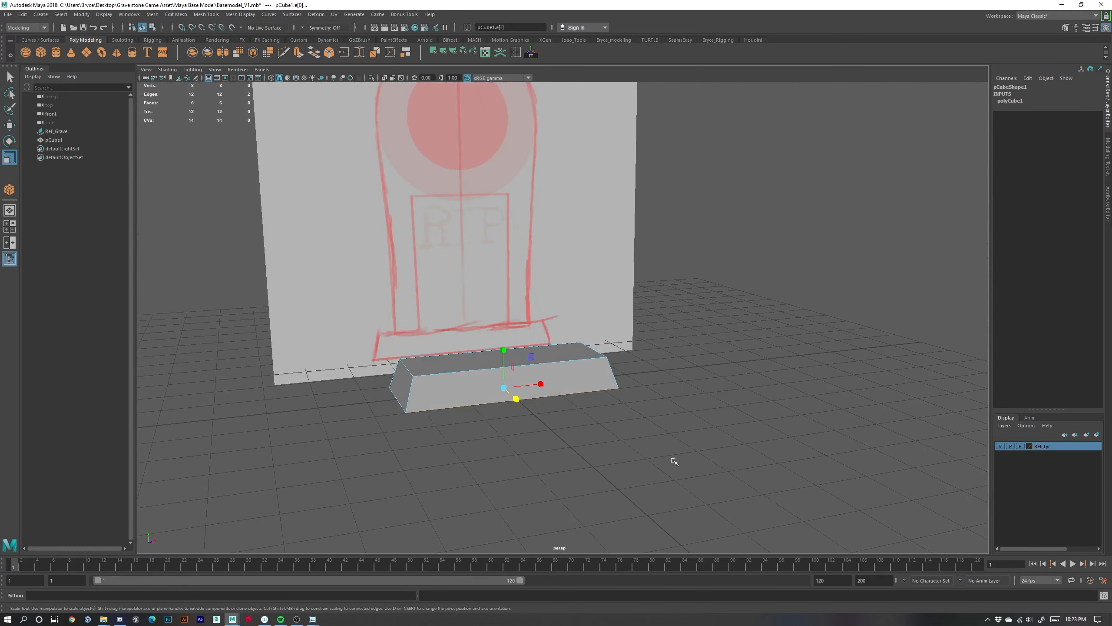
alt+middle_drag(673, 462, 615, 405)
right_drag(615, 378, 658, 365)
click(752, 450)
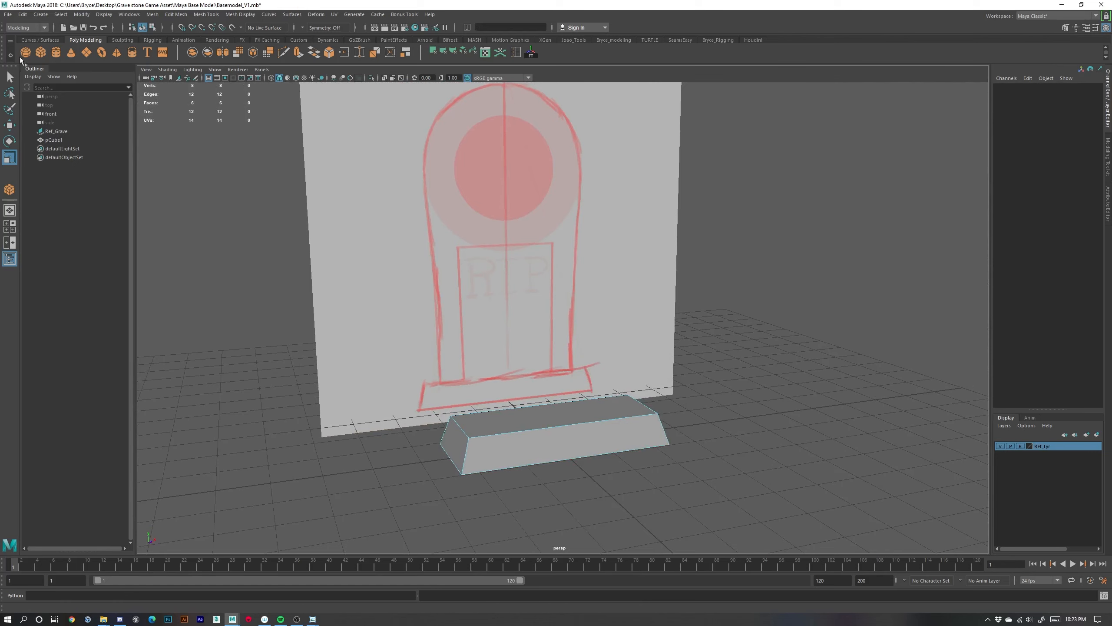
Create a second 1-unit polygon cube and raise it to about 1.15 on Y, on top of the base block
click(40, 52)
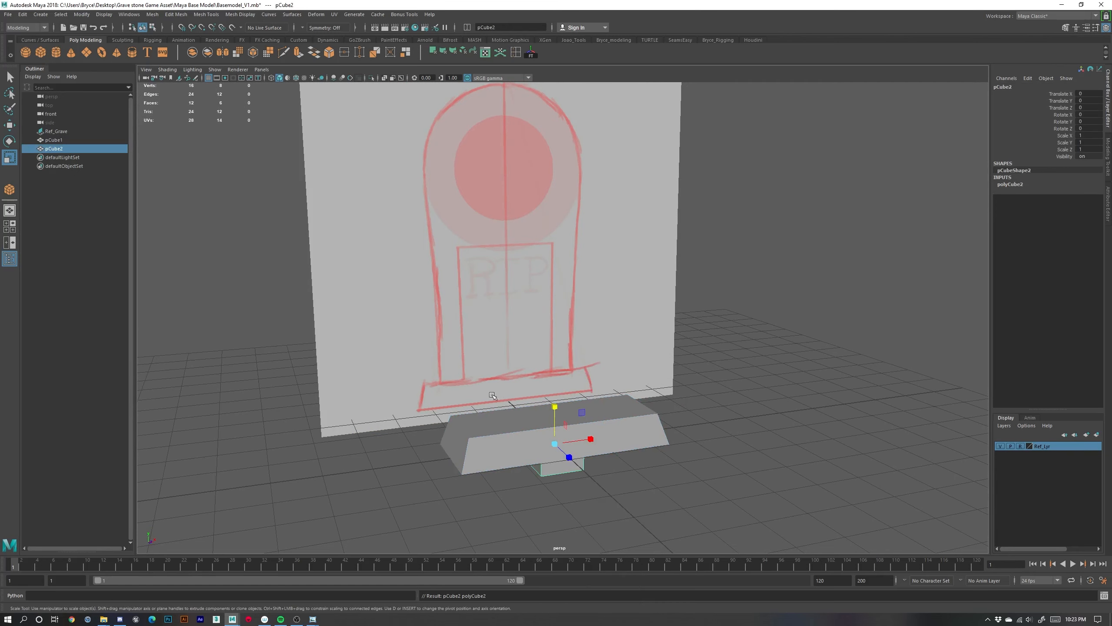
key(w)
drag(555, 423, 556, 381)
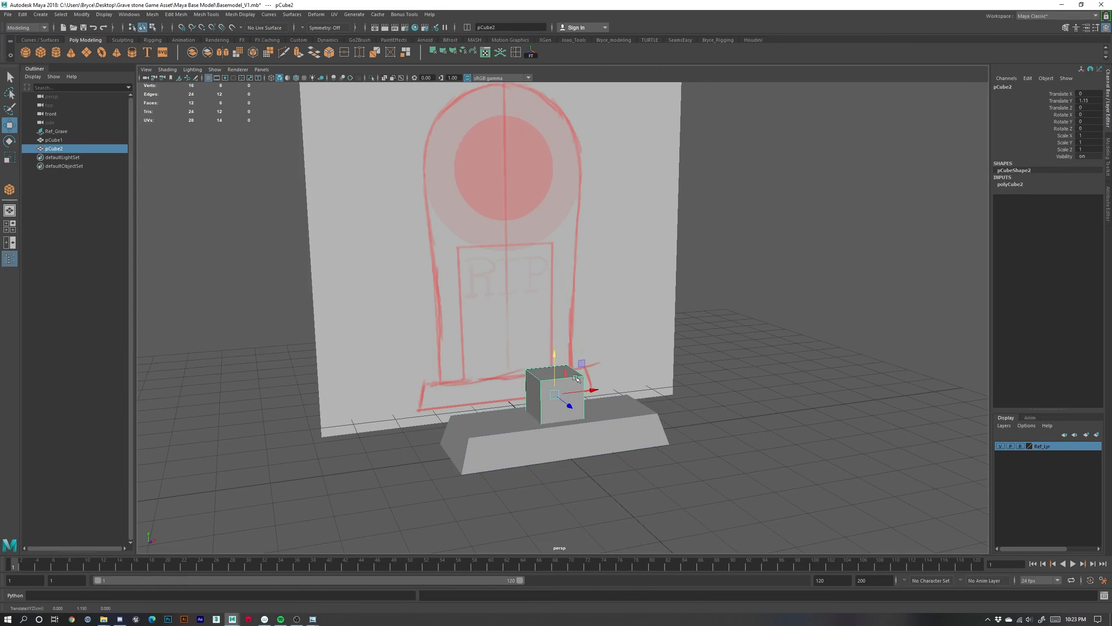
Raise the second cube's top vertices into the sketch's rounded head, near the top of the inner circle
key(space)
key(space)
scroll(472, 351, down, 5)
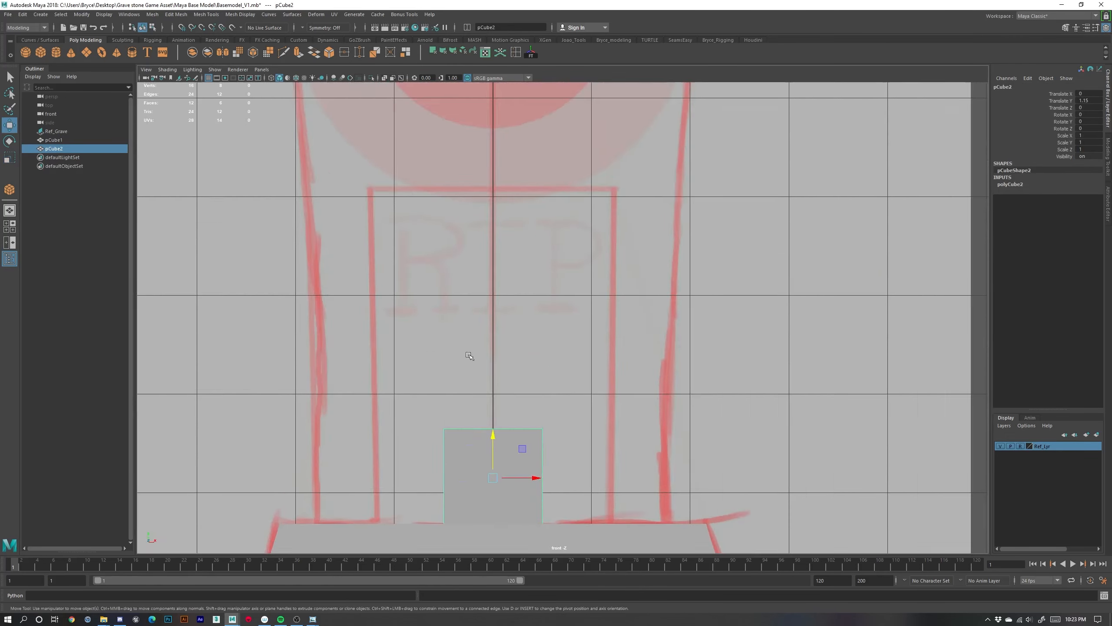
scroll(485, 384, up, 1)
scroll(515, 444, up, 2)
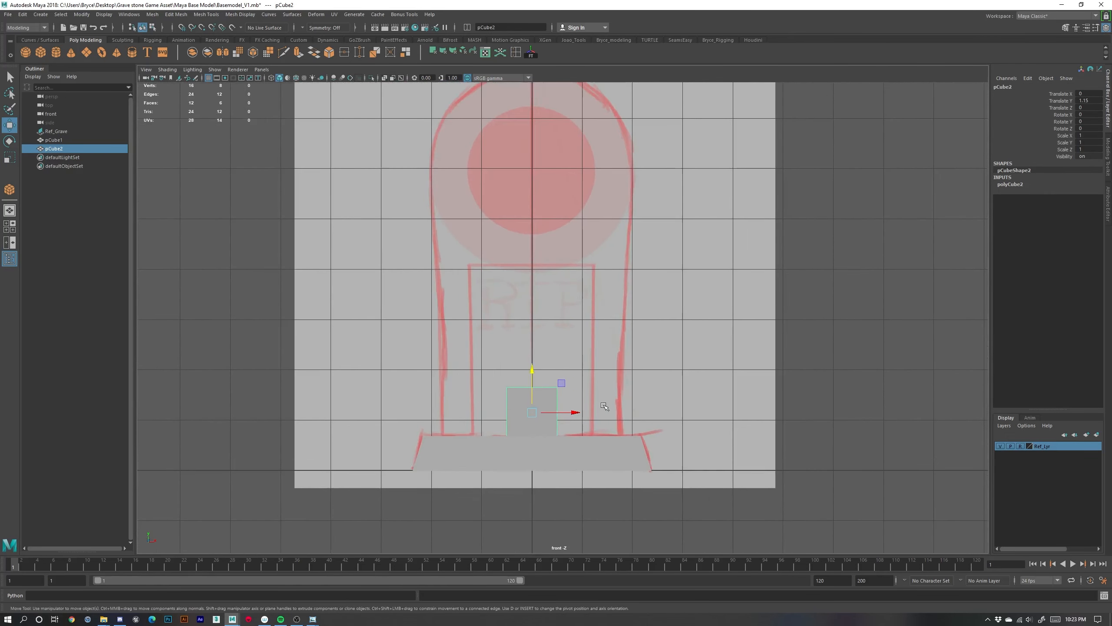
right_click(551, 374)
click(520, 374)
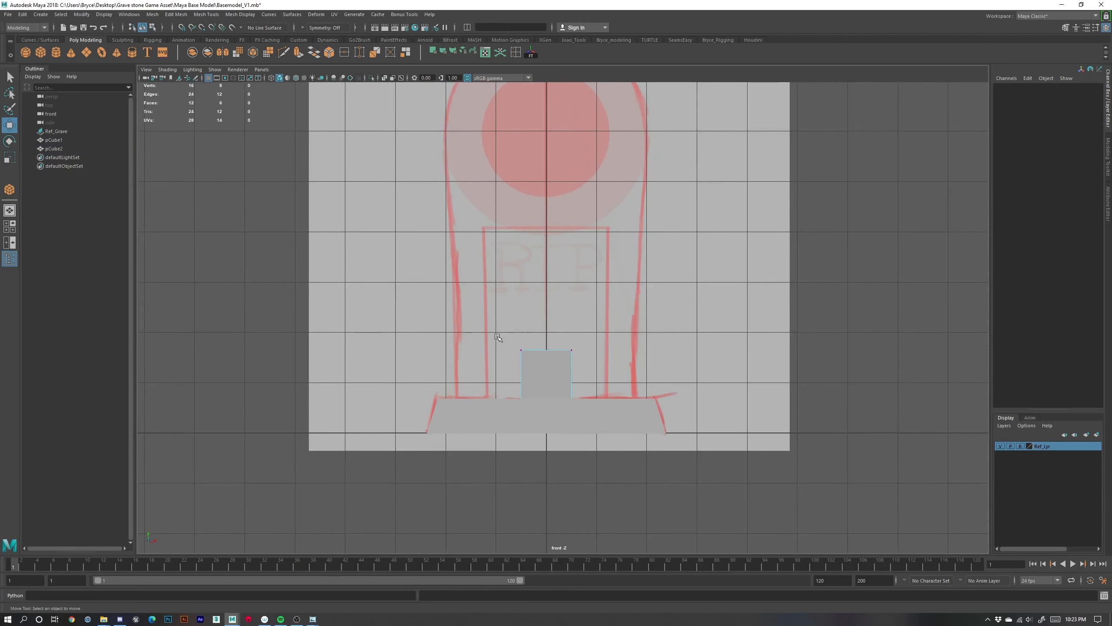
drag(592, 366, 593, 367)
scroll(556, 313, down, 2)
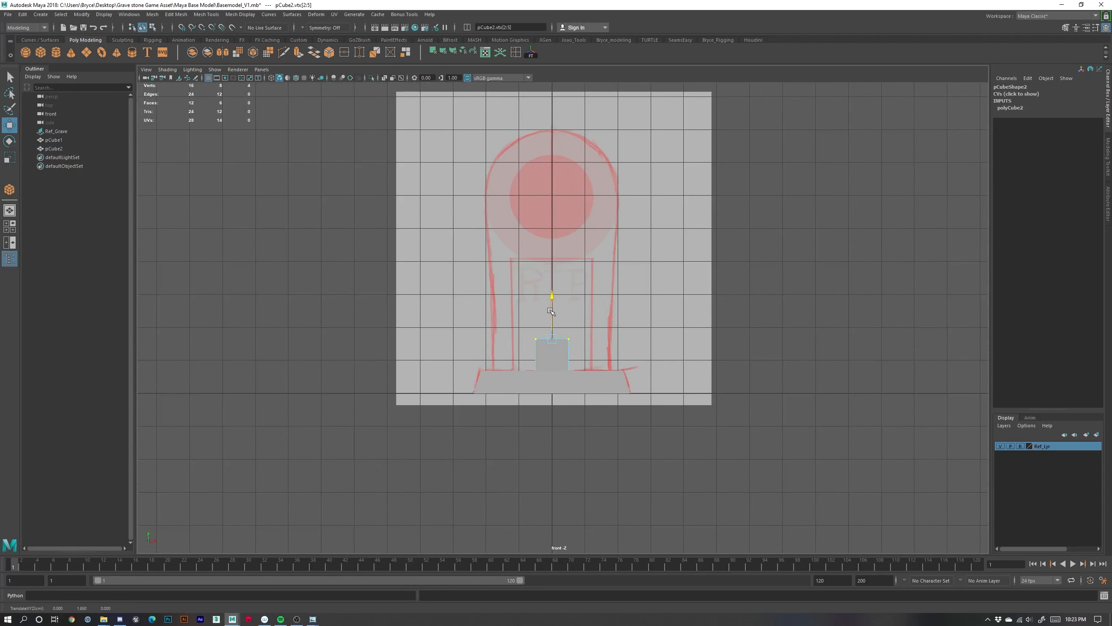
drag(552, 303, 539, 139)
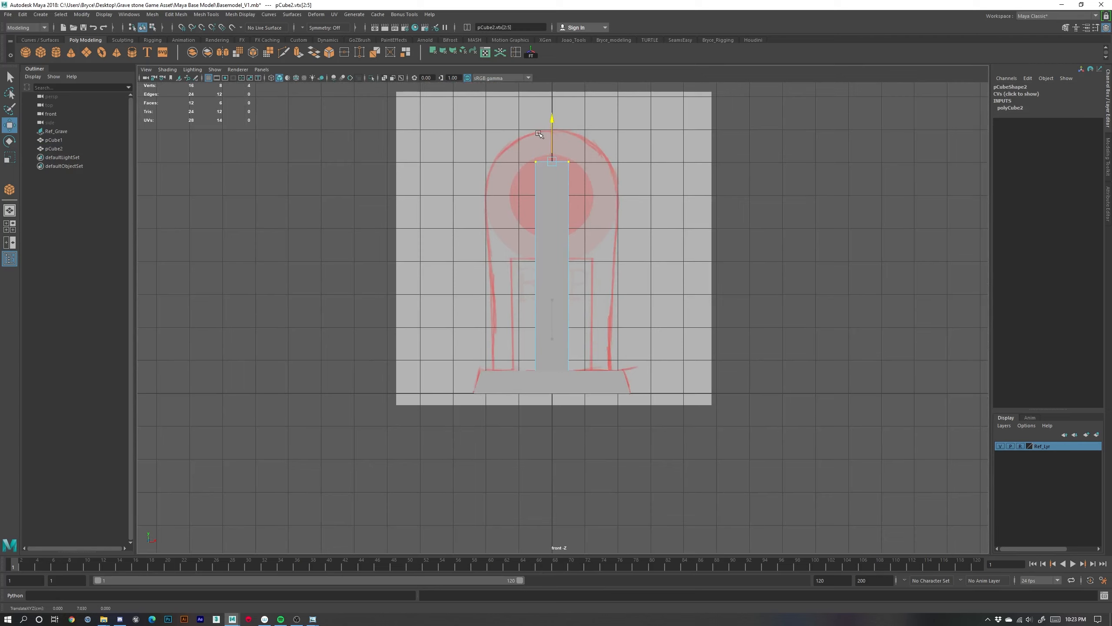
Compare the tall block with the reference sketch in the front view by toggling X-Ray shading on and off
shift+drag(502, 405, 592, 433)
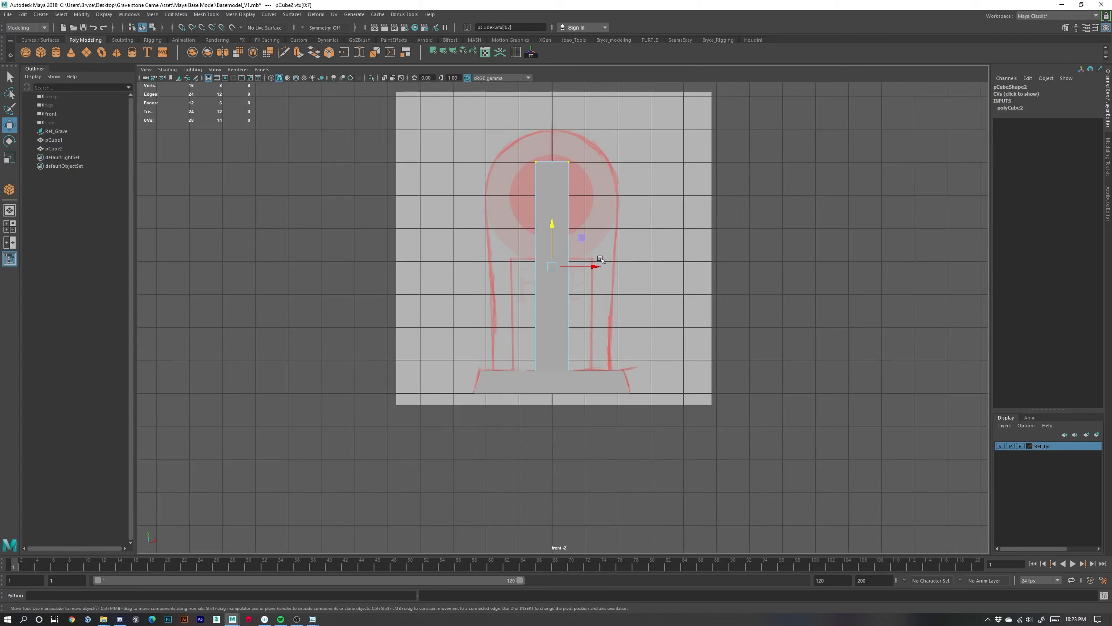
key(r)
scroll(552, 262, up, 4)
alt+middle_drag(551, 264, 568, 346)
scroll(543, 437, up, 1)
scroll(569, 412, up, 1)
alt+middle_drag(569, 415, 577, 391)
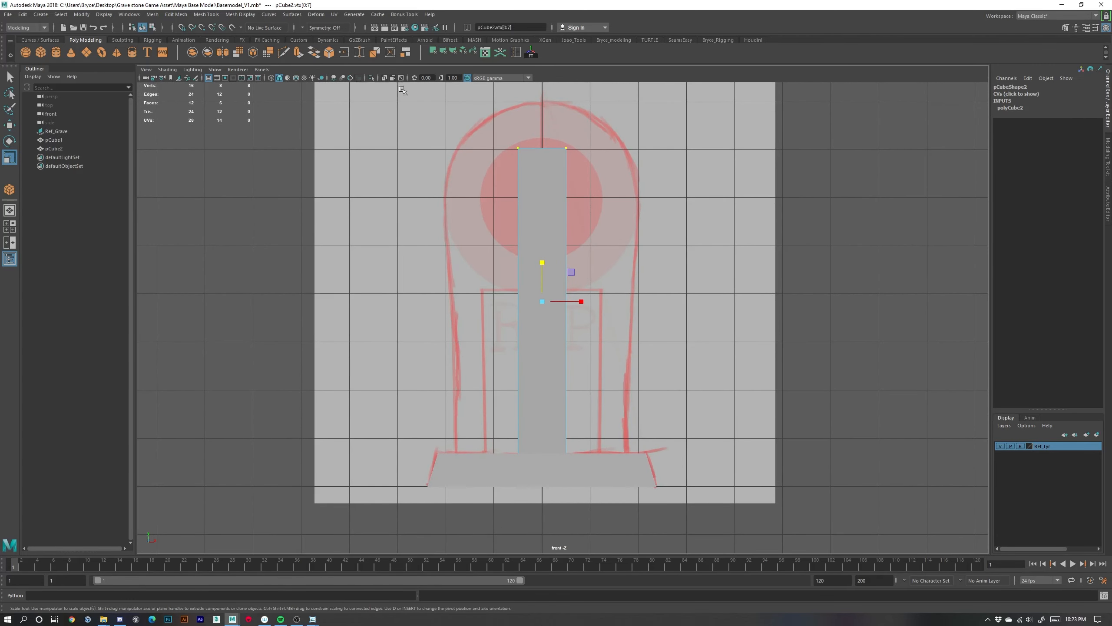
click(384, 78)
click(384, 79)
click(384, 78)
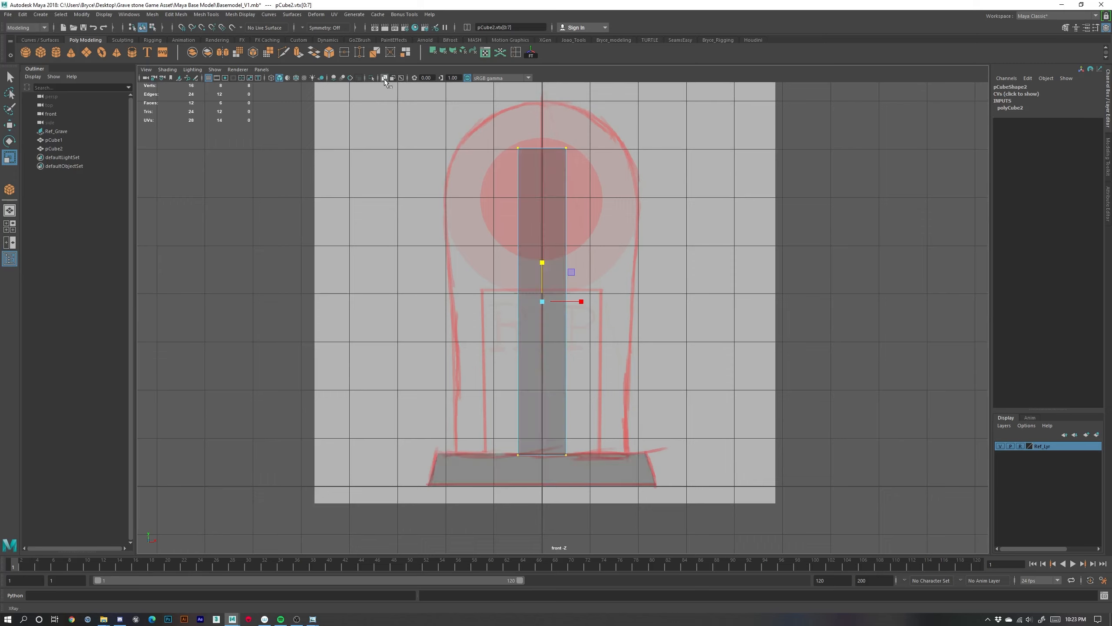
click(384, 79)
click(385, 78)
click(384, 79)
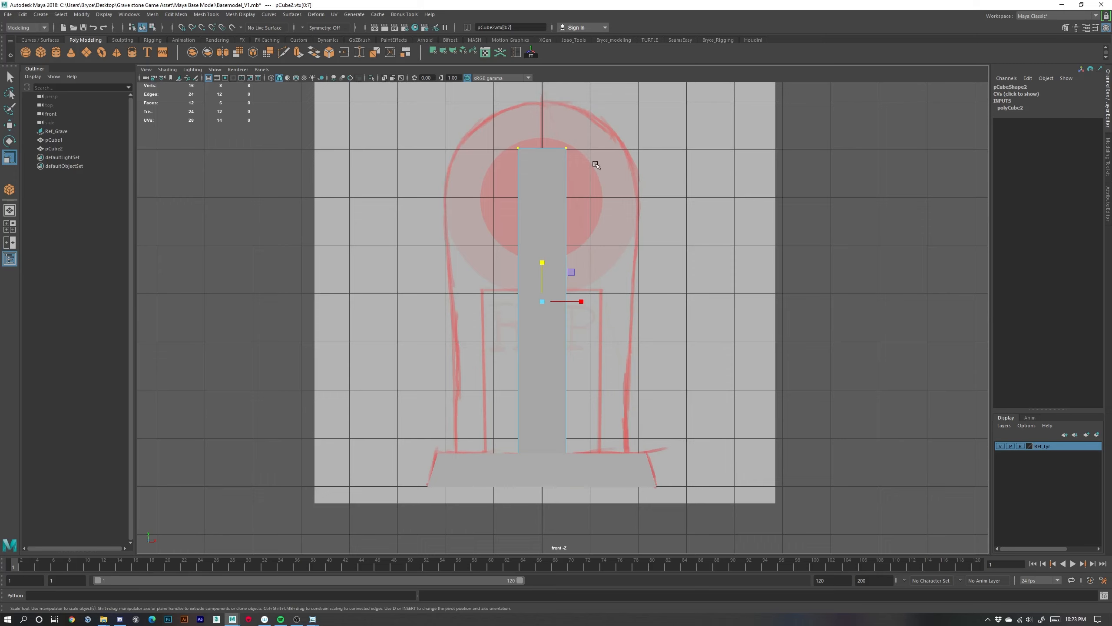
Scale all of the tall block's vertices wider on X to match the lower width of the sketched gravestone body
drag(495, 124, 585, 475)
drag(586, 302, 690, 314)
Lower the tall block's top vertices to the level where the sketch's rounded head meets the straight sides
click(456, 149)
drag(435, 121, 647, 195)
key(w)
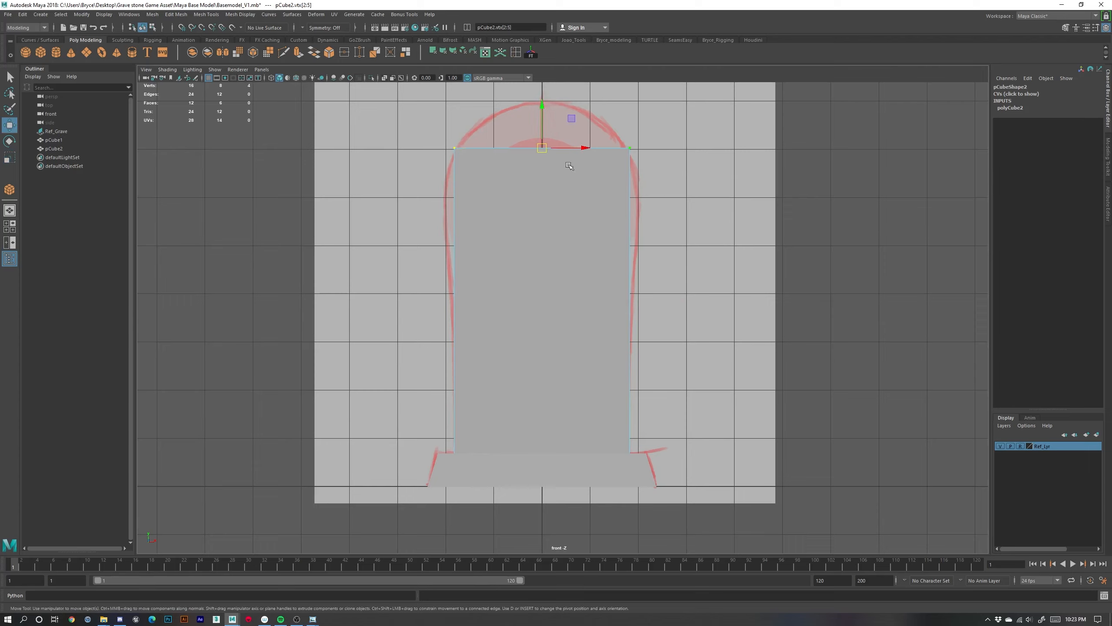
drag(547, 118, 584, 245)
With X-Ray shading on, scale the tall block's top vertices wider on X to meet the sketched side lines
key(r)
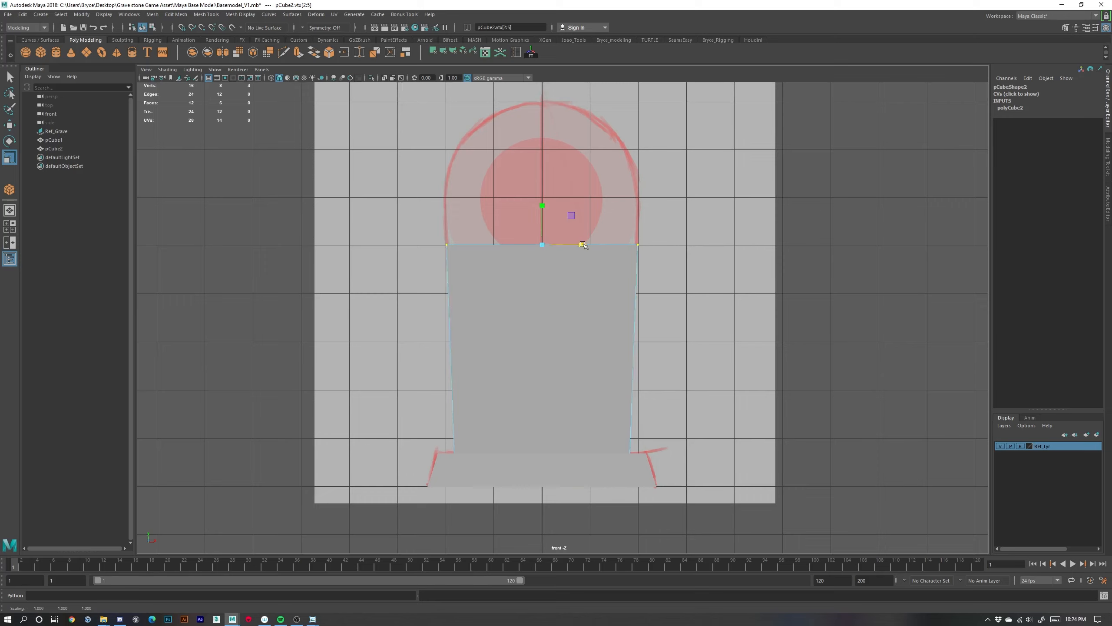
key(ctrl+z)
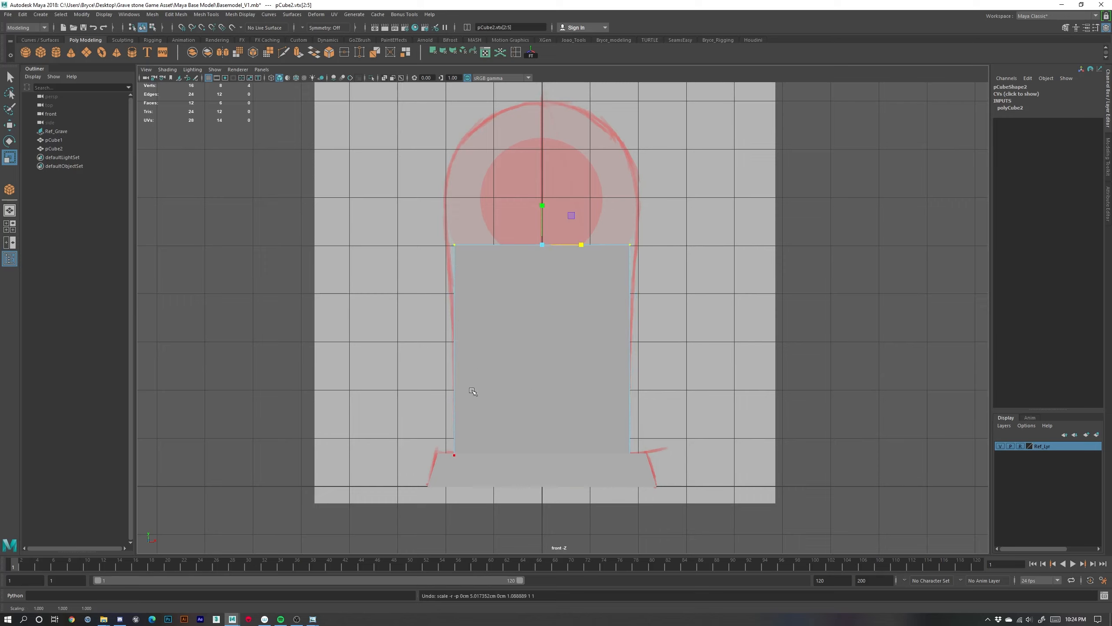
key(alt+x)
scroll(482, 307, up, 2)
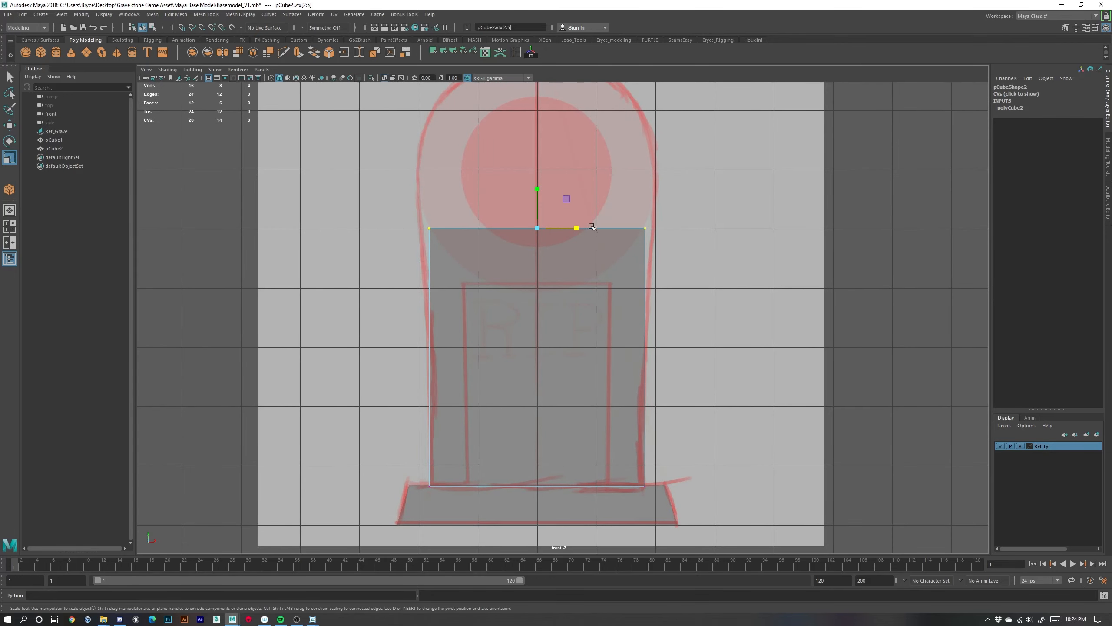
drag(578, 228, 580, 228)
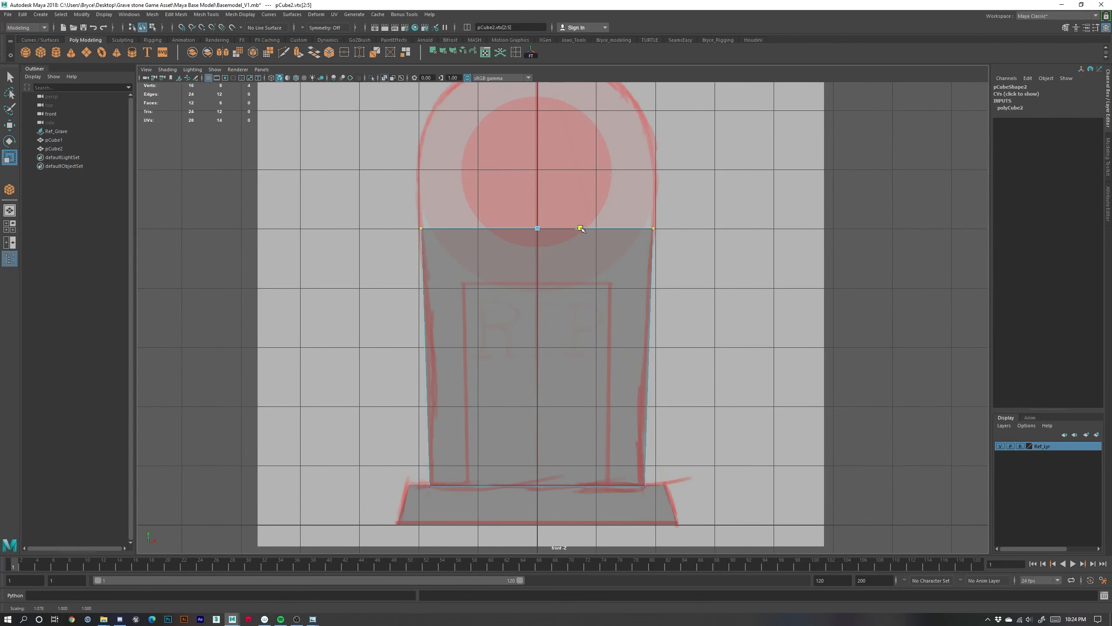
drag(402, 430, 368, 303)
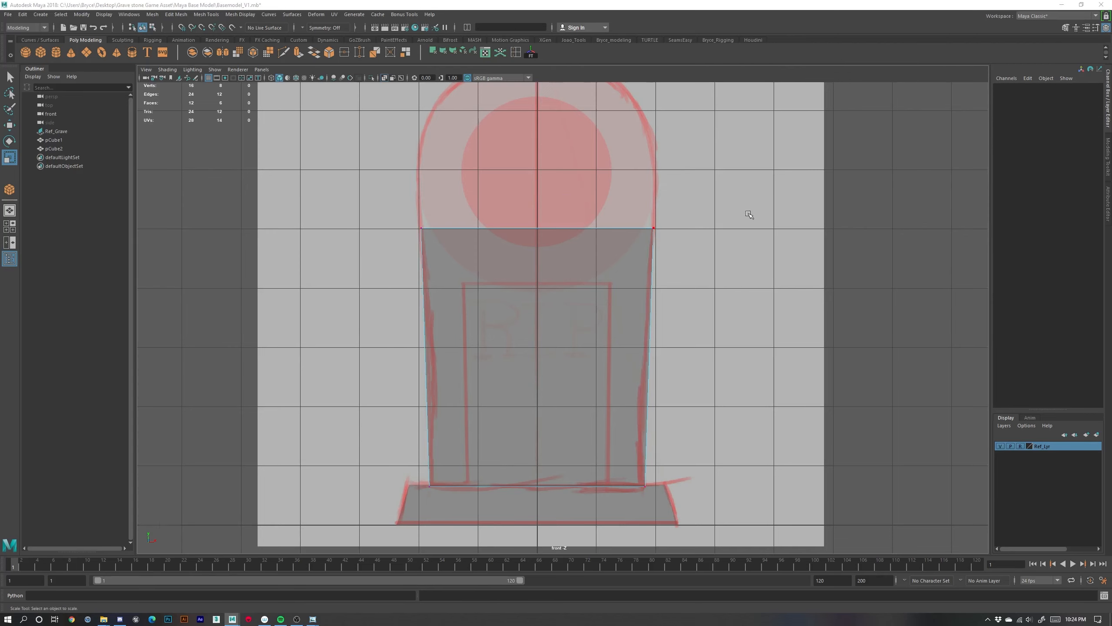
Extrude the tall block's top face upward with a Local Translate Z of about 1.755
key(space)
key(space)
scroll(516, 352, up, 2)
alt+drag(511, 352, 574, 381)
right_drag(574, 232, 578, 252)
key(w)
click(576, 240)
alt+drag(644, 377, 580, 364)
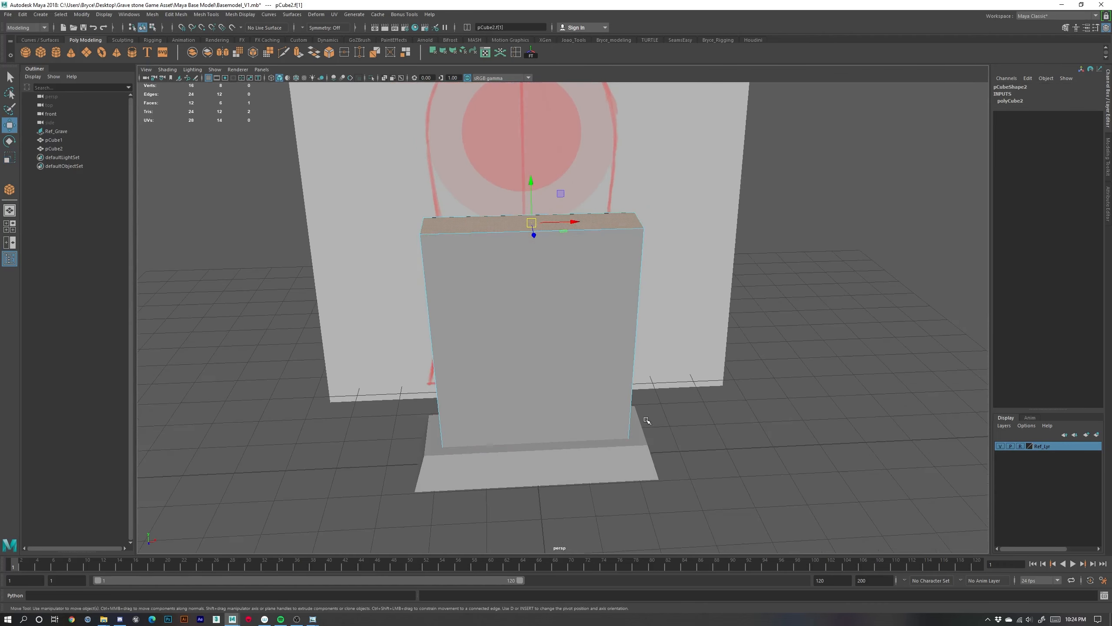
alt+drag(666, 391, 670, 450)
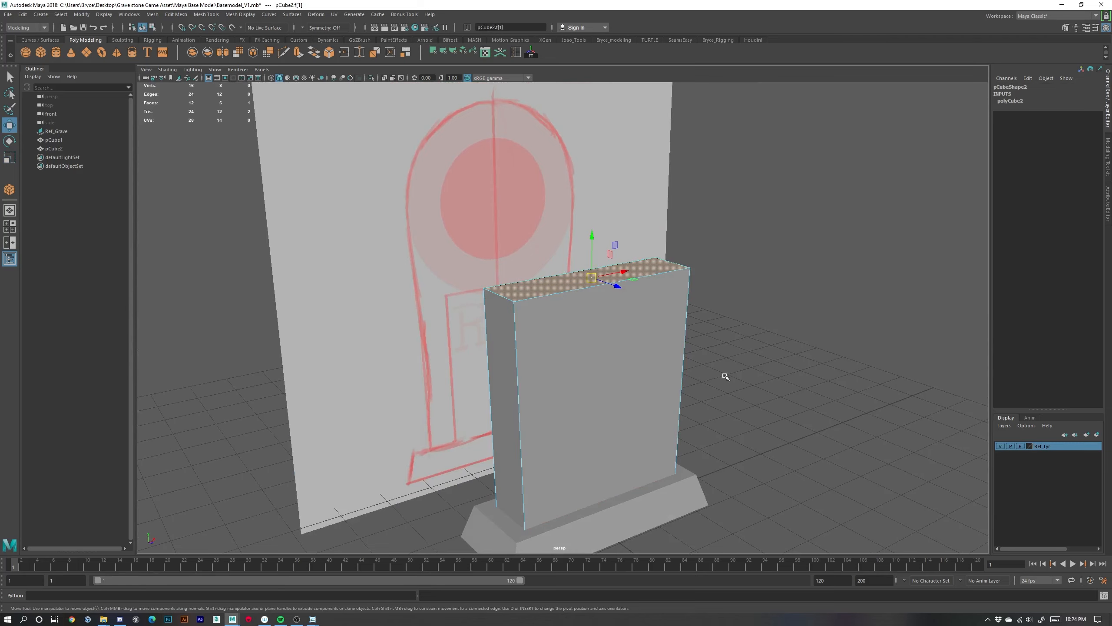
key(space)
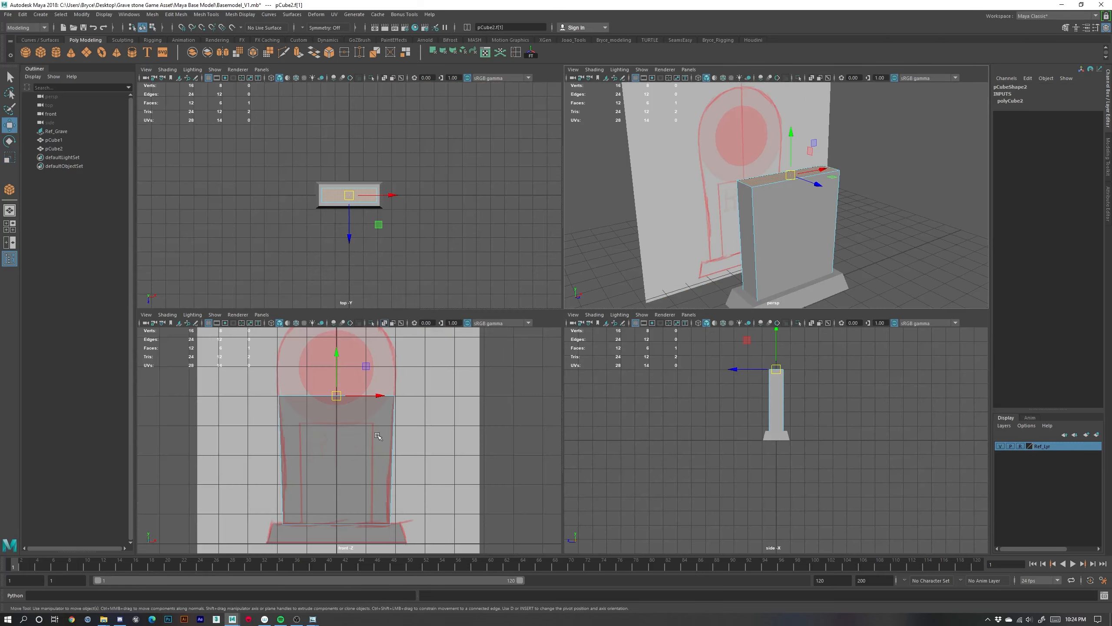
key(space)
key(space)
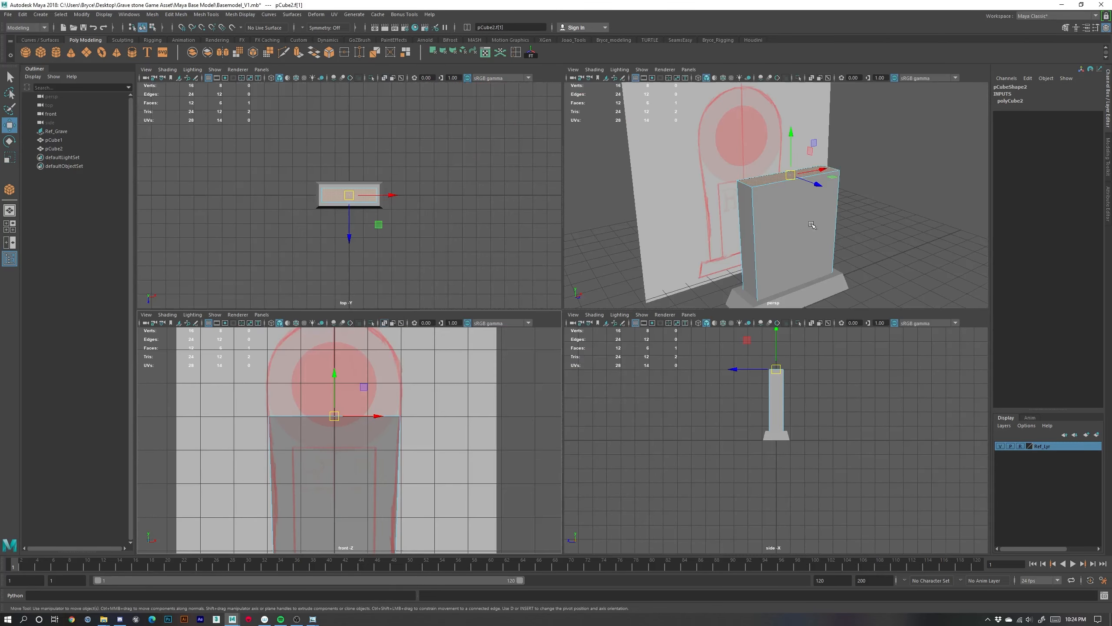
key(space)
alt+drag(693, 326, 698, 312)
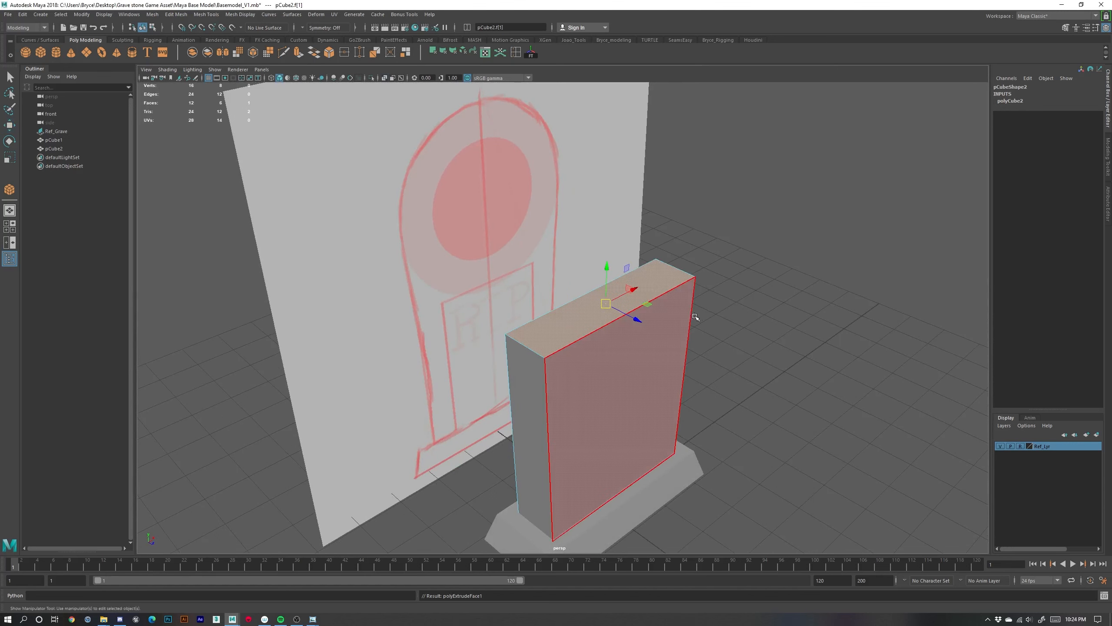
key(ctrl+e)
drag(609, 283, 610, 194)
alt+middle_drag(655, 298, 659, 361)
alt+drag(663, 419, 656, 411)
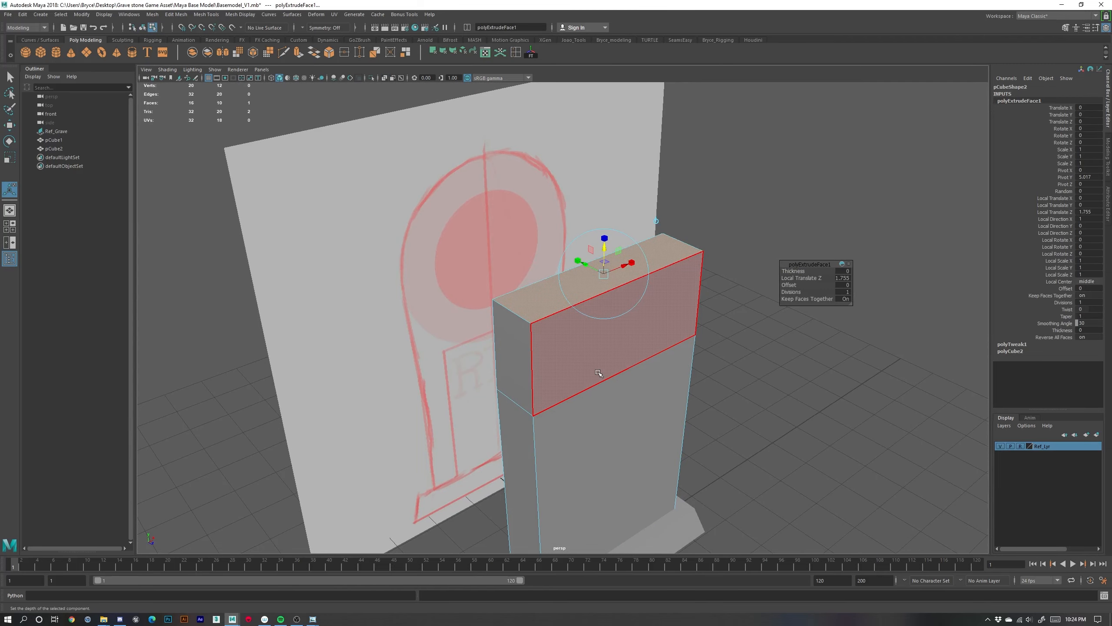
alt+drag(697, 398, 670, 390)
In the front view, raise the extruded top face to the peak of the sketched arch, and clear the selection
key(space)
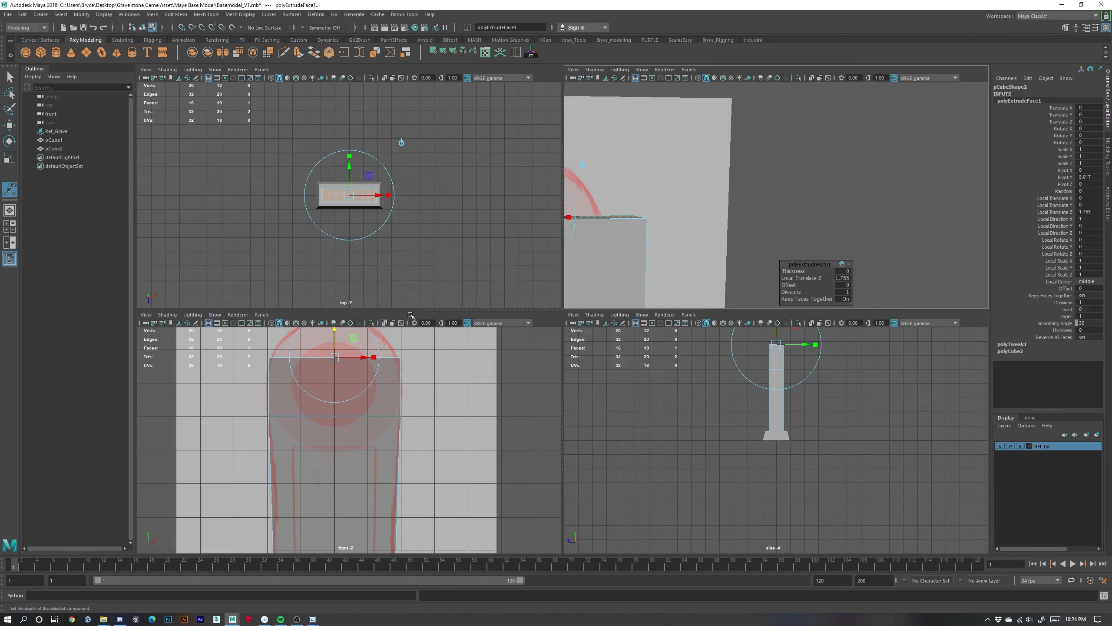
key(space)
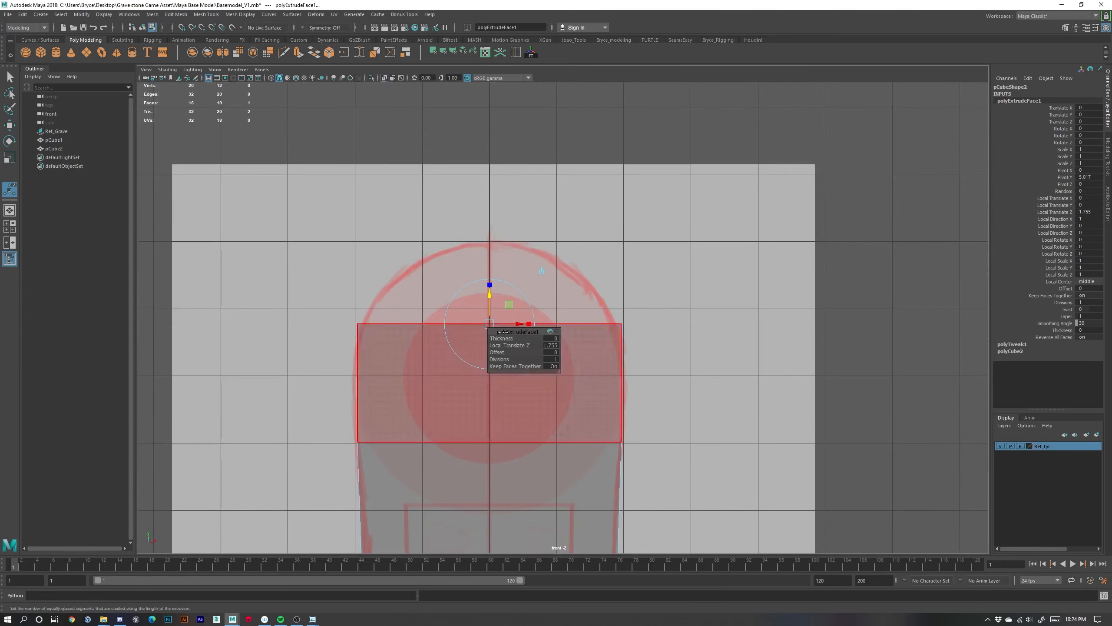
key(w)
drag(489, 298, 490, 203)
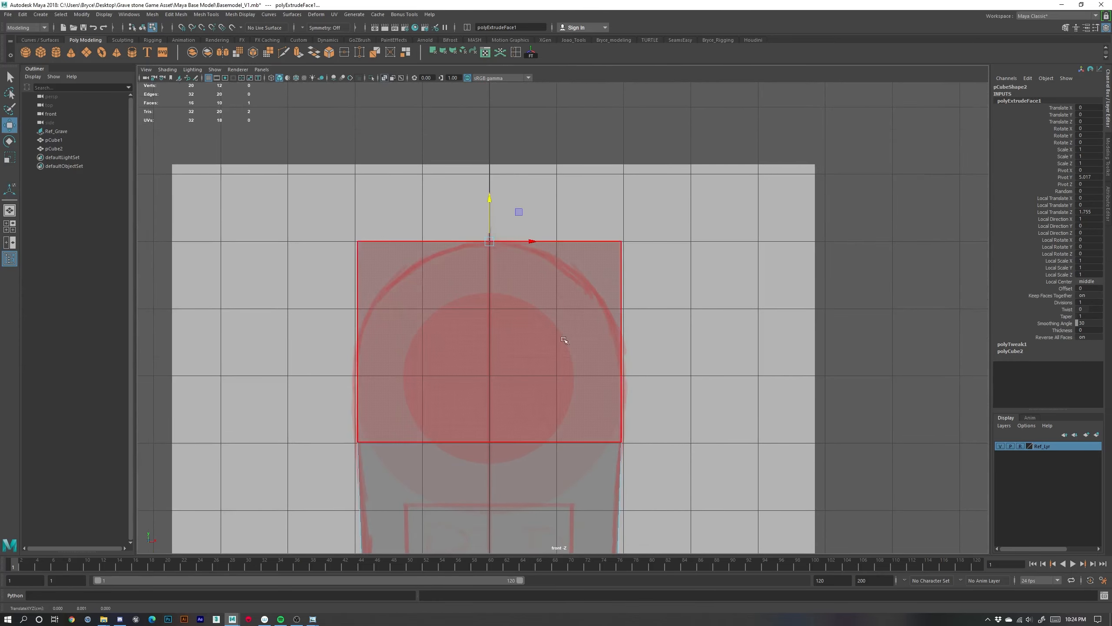
scroll(564, 340, down, 4)
key(space)
key(space)
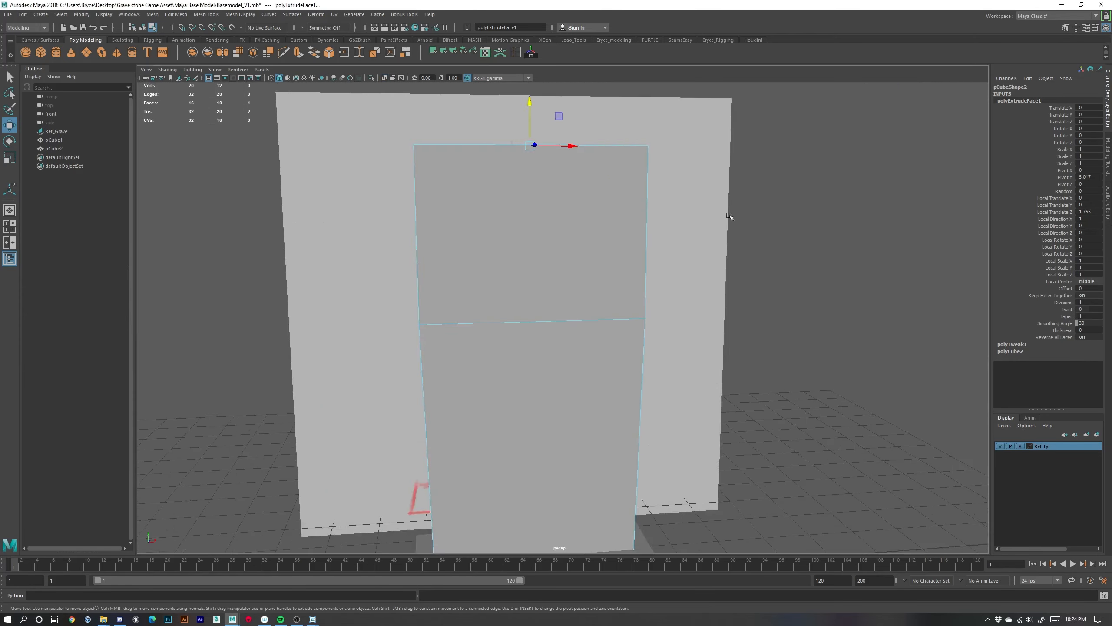
scroll(730, 216, down, 5)
alt+drag(609, 280, 653, 310)
click(773, 352)
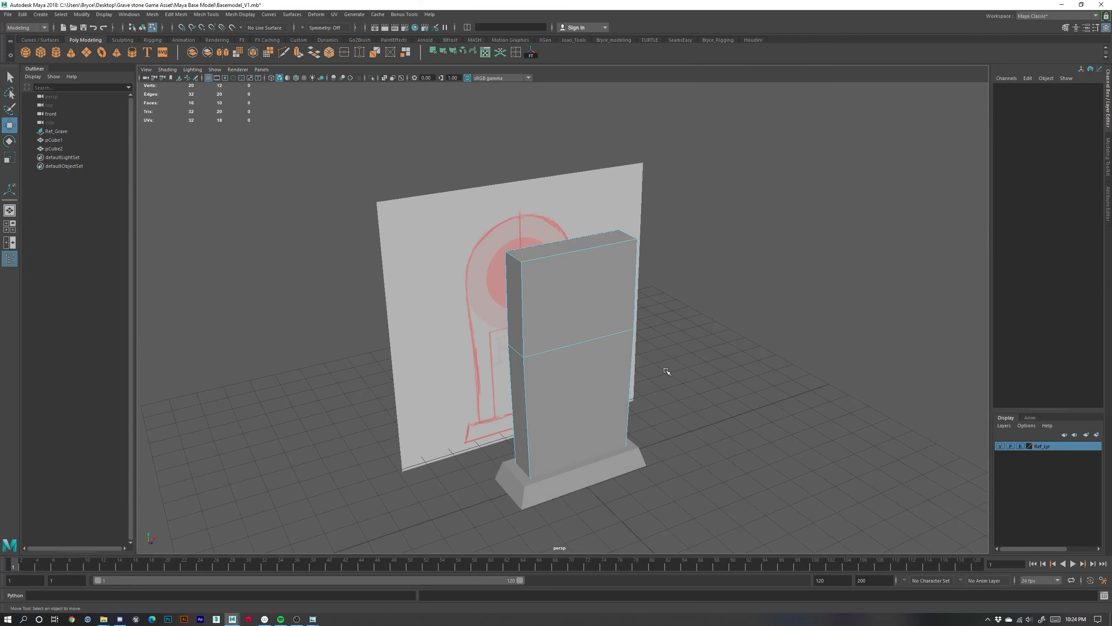
Connect the slab's horizontal front and back edges with 1 segment to add a vertical center edge loop
alt+drag(667, 371, 652, 379)
alt+drag(553, 271, 596, 389)
click(574, 264)
alt+drag(574, 264, 603, 344)
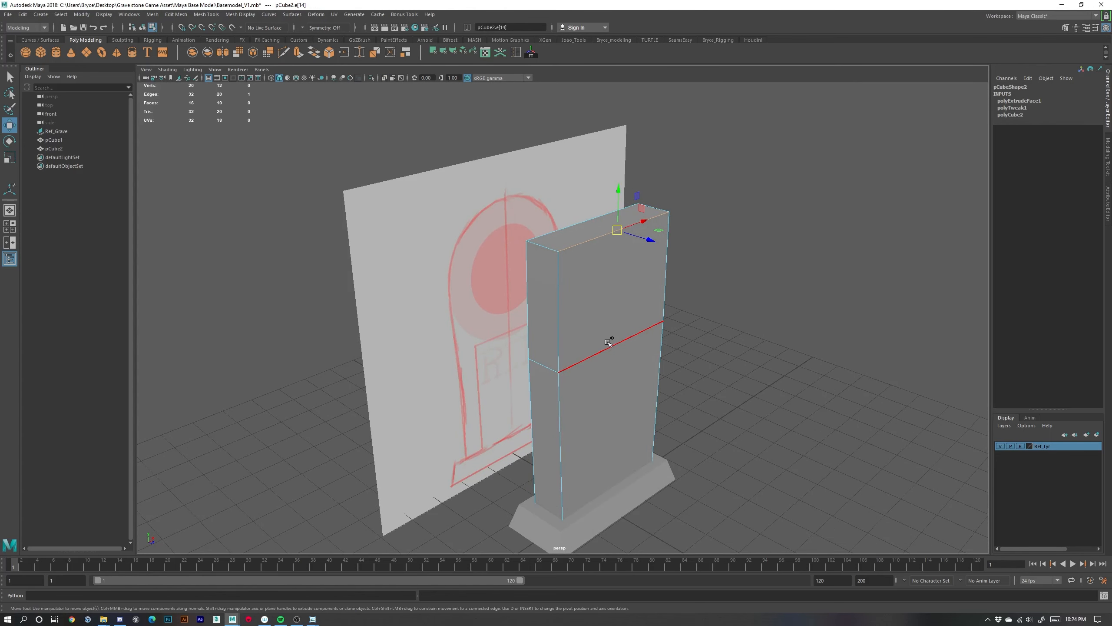
double_click(610, 342)
mouse_move(609, 343)
alt+mouse_down()
mouse_move(695, 553)
mouse_move(787, 524)
mouse_move(675, 541)
mouse_move(704, 462)
mouse_move(693, 398)
mouse_move(712, 467)
alt+mouse_up()
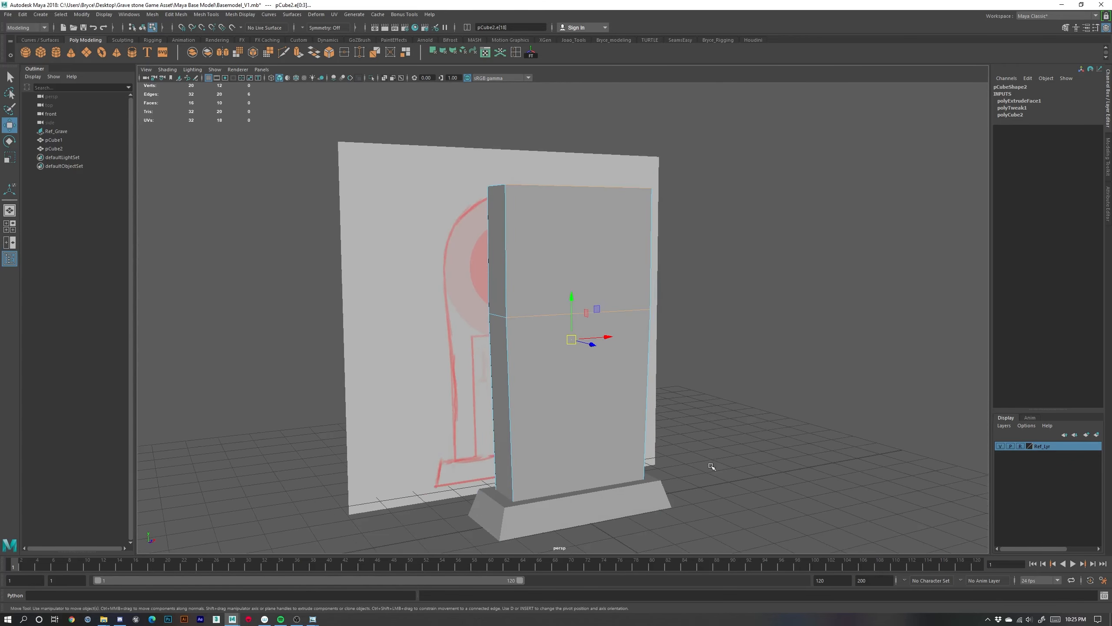
click(1108, 154)
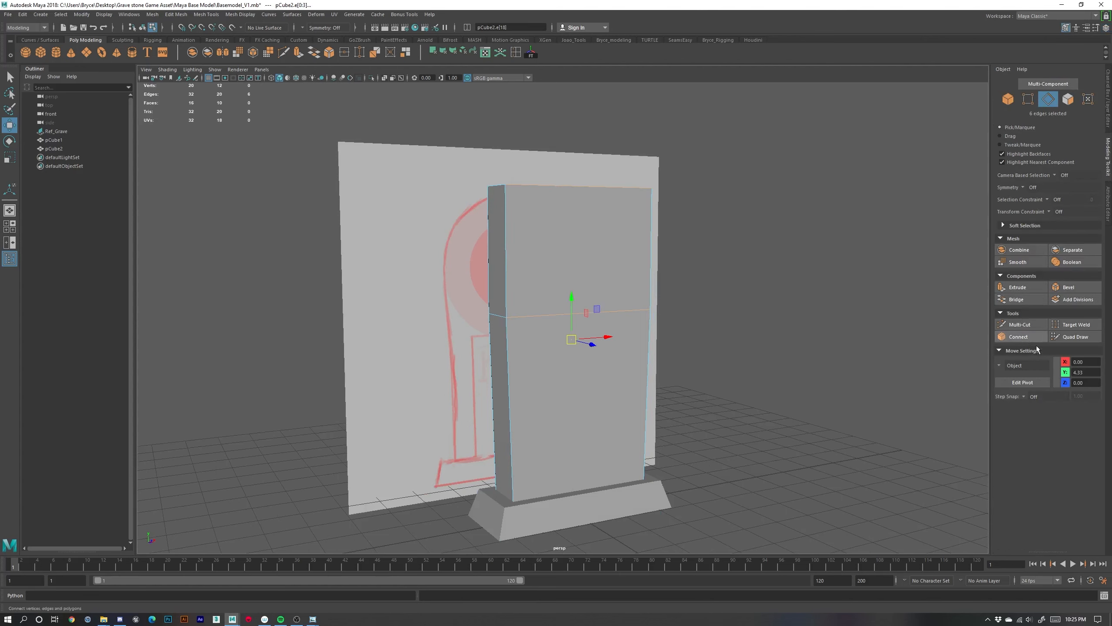
click(1024, 340)
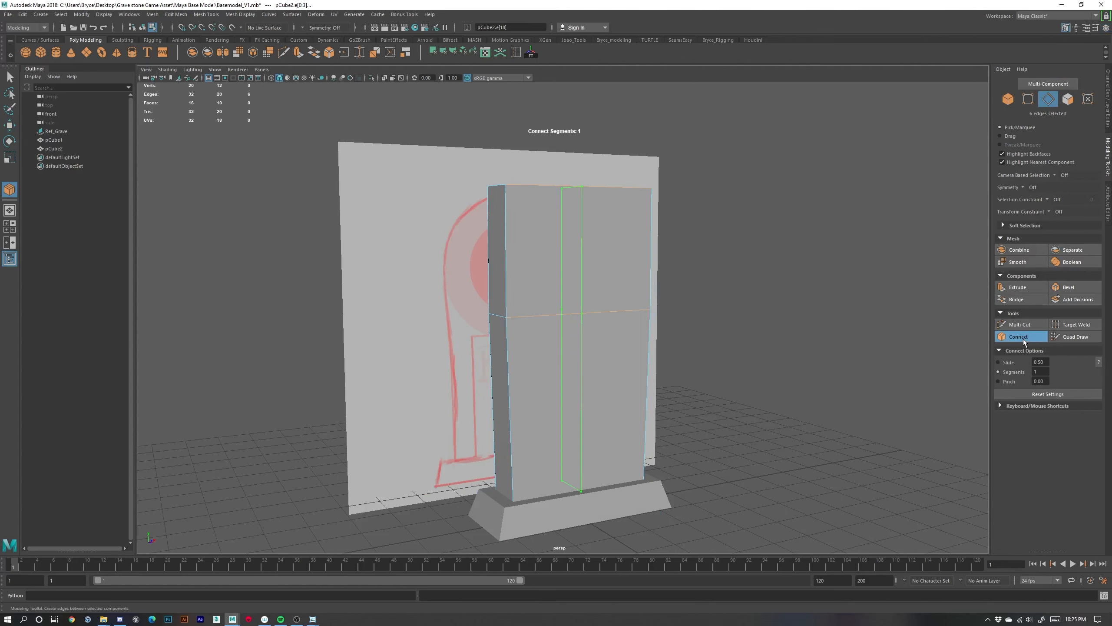
alt+drag(793, 417, 756, 428)
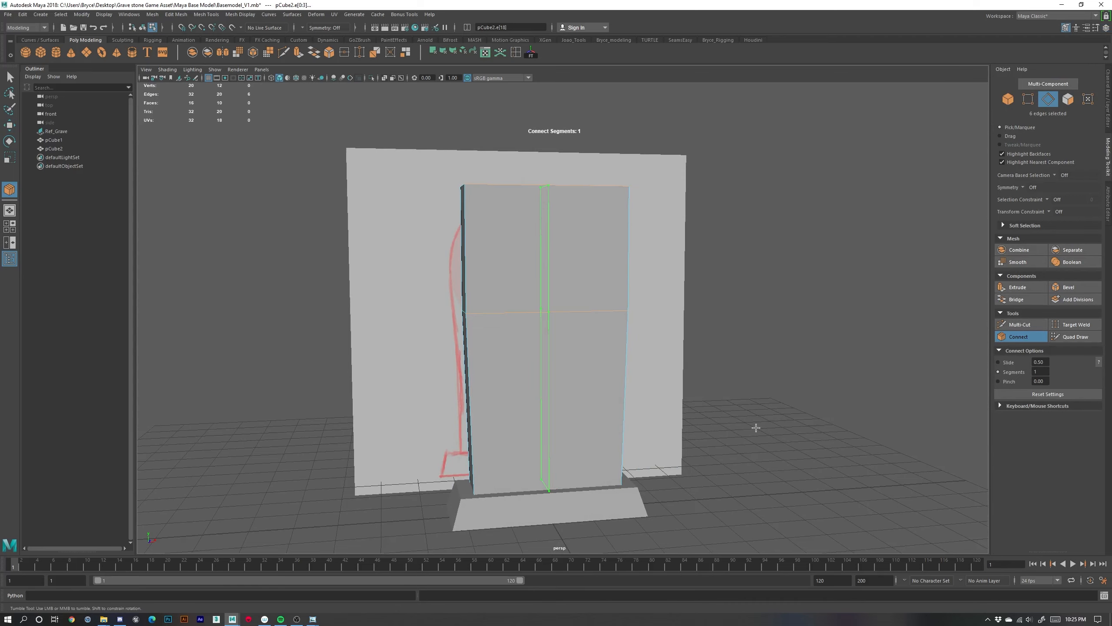
key(w)
alt+drag(655, 427, 673, 418)
click(674, 419)
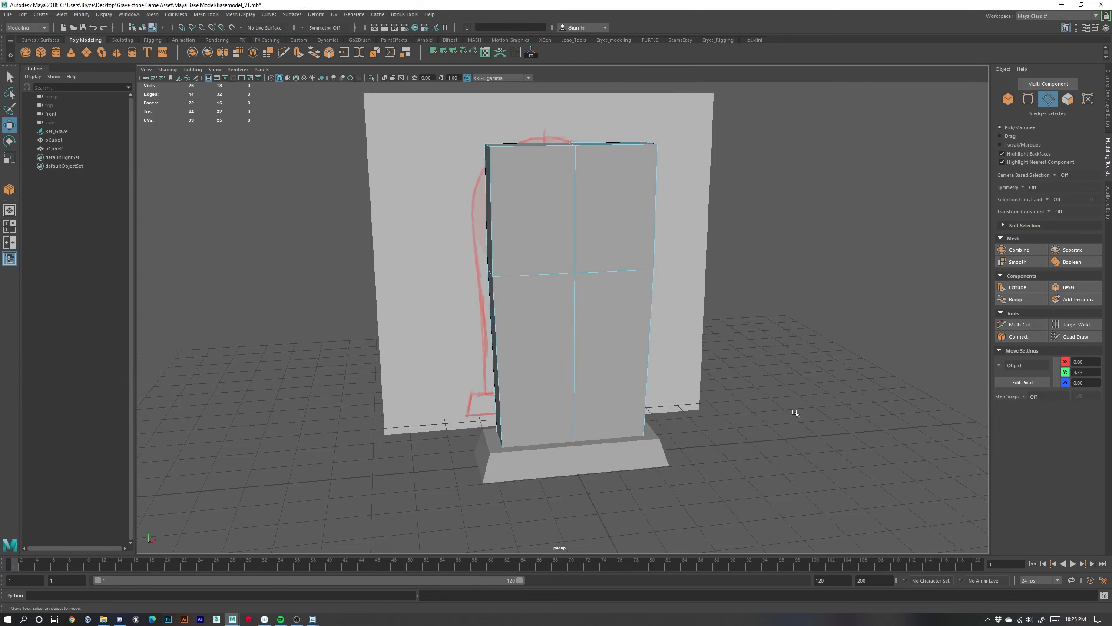
Scale the slab's two pairs of top corner vertices inward on X and lower them onto the sketched arch
key(space)
key(space)
scroll(423, 398, up, 7)
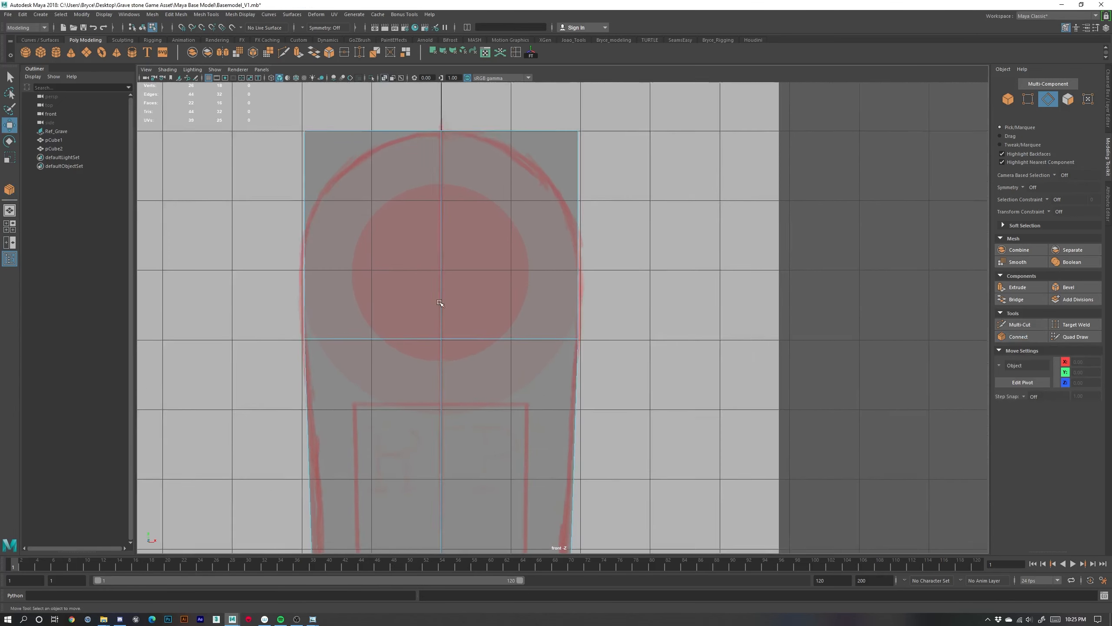
right_drag(385, 224, 338, 224)
alt+middle_drag(344, 145, 449, 282)
drag(450, 282, 355, 205)
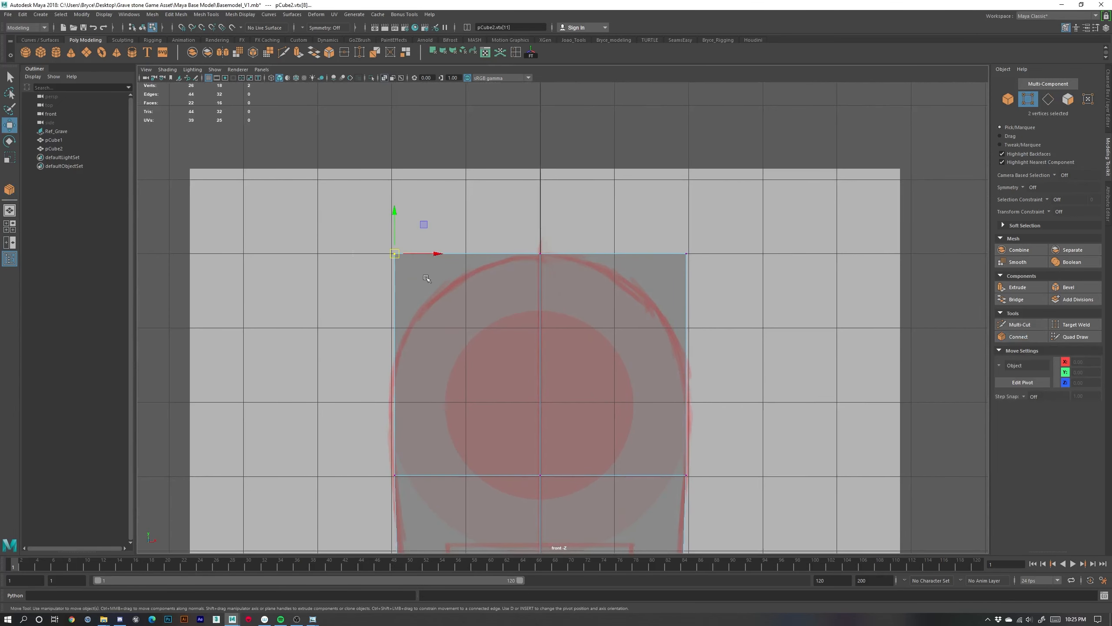
shift+drag(668, 208, 775, 307)
drag(548, 226, 542, 251)
key(e)
key(r)
key(w)
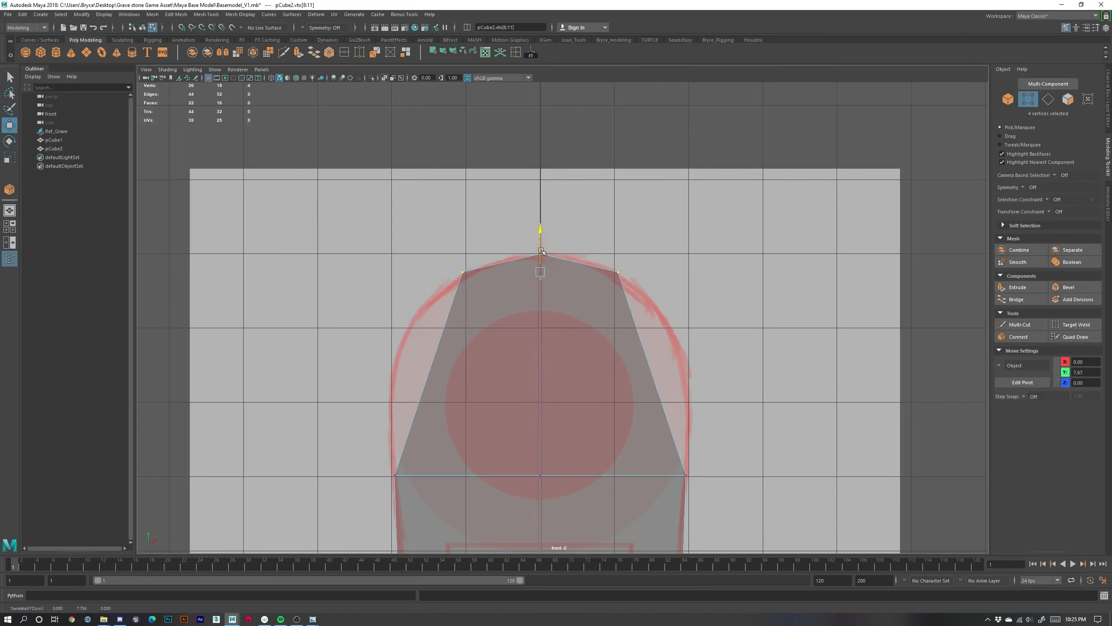
scroll(548, 307, down, 5)
scroll(542, 329, up, 3)
click(698, 383)
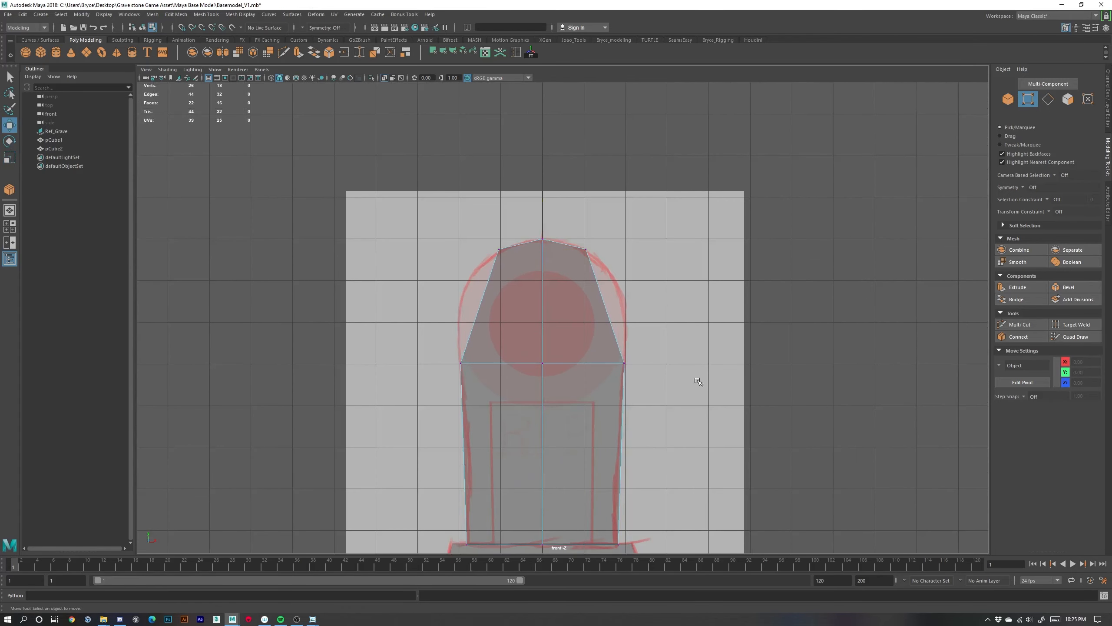
Insert a horizontal edge loop across the head near the top of the inner circle and flatten it on Y
scroll(603, 402, up, 2)
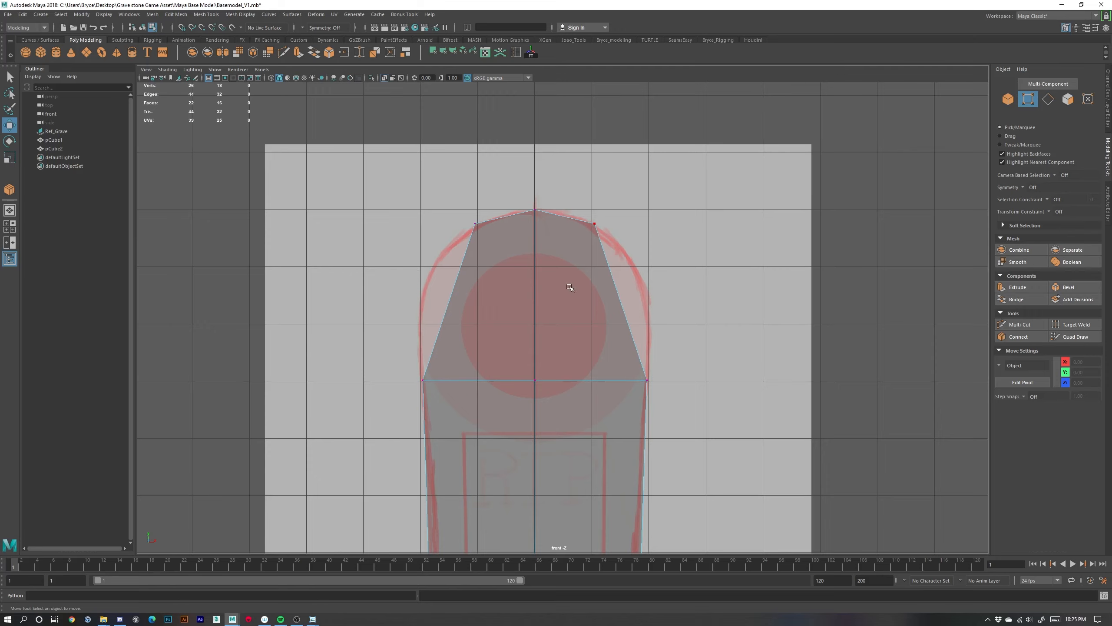
shift+right_drag(594, 311, 547, 271)
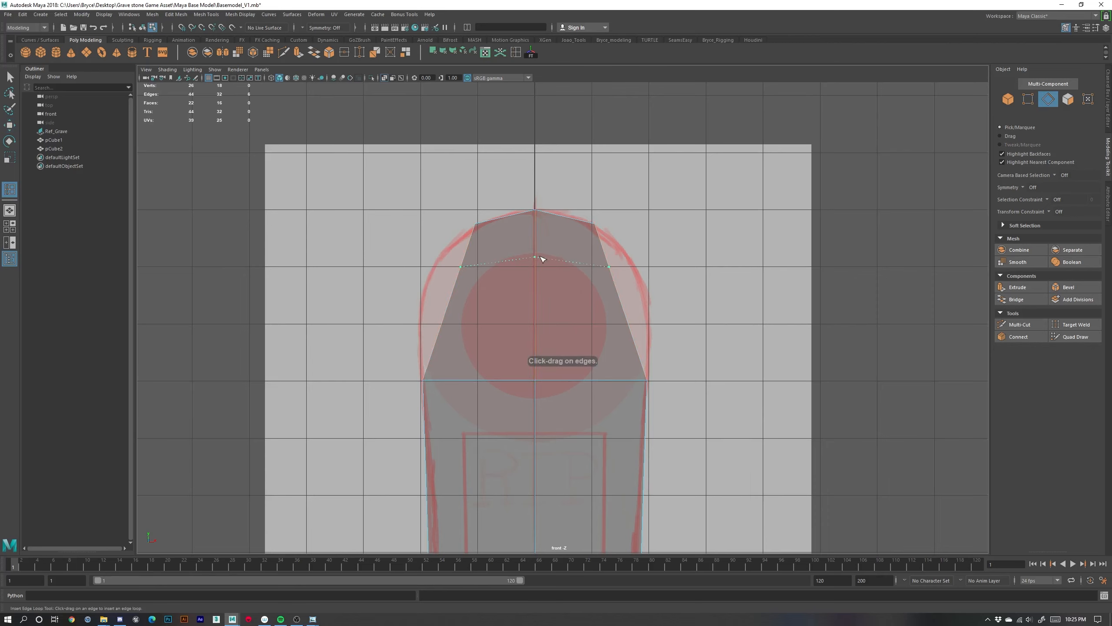
click(542, 259)
shift+right_drag(493, 271, 499, 267)
key(w)
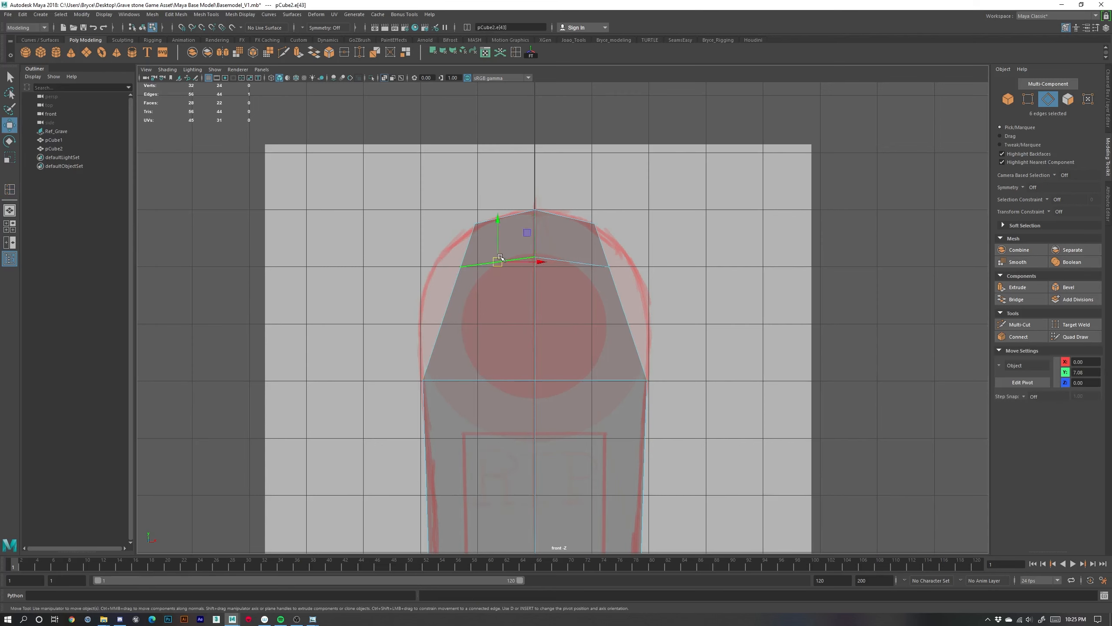
key(r)
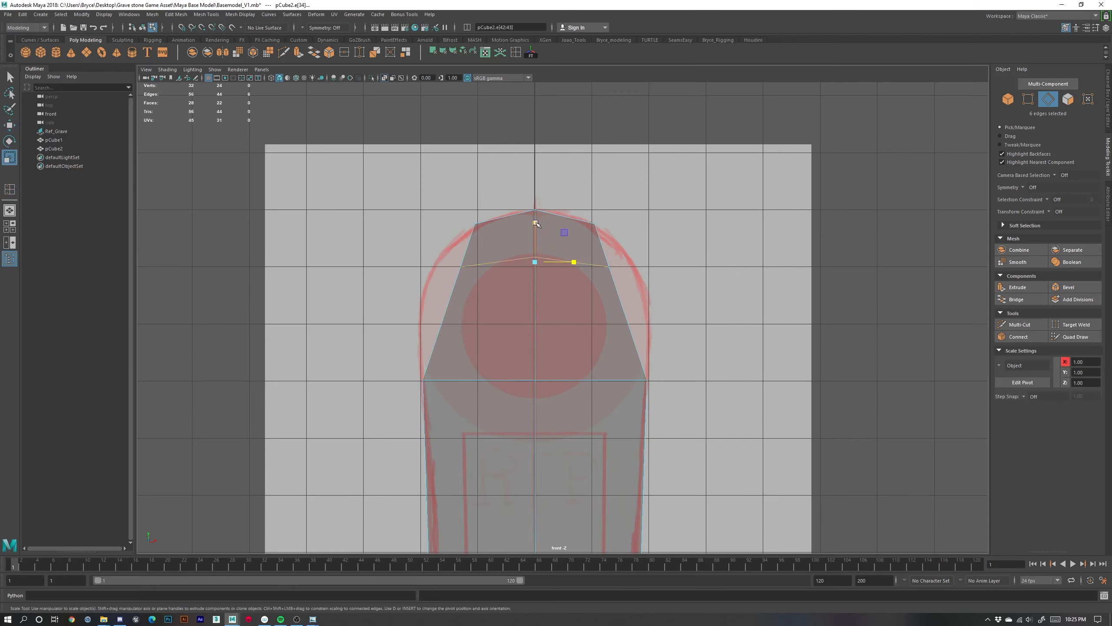
drag(536, 223, 549, 295)
Scale the flattened edge loop wider on X to reach the sketched arch on both sides
key(e)
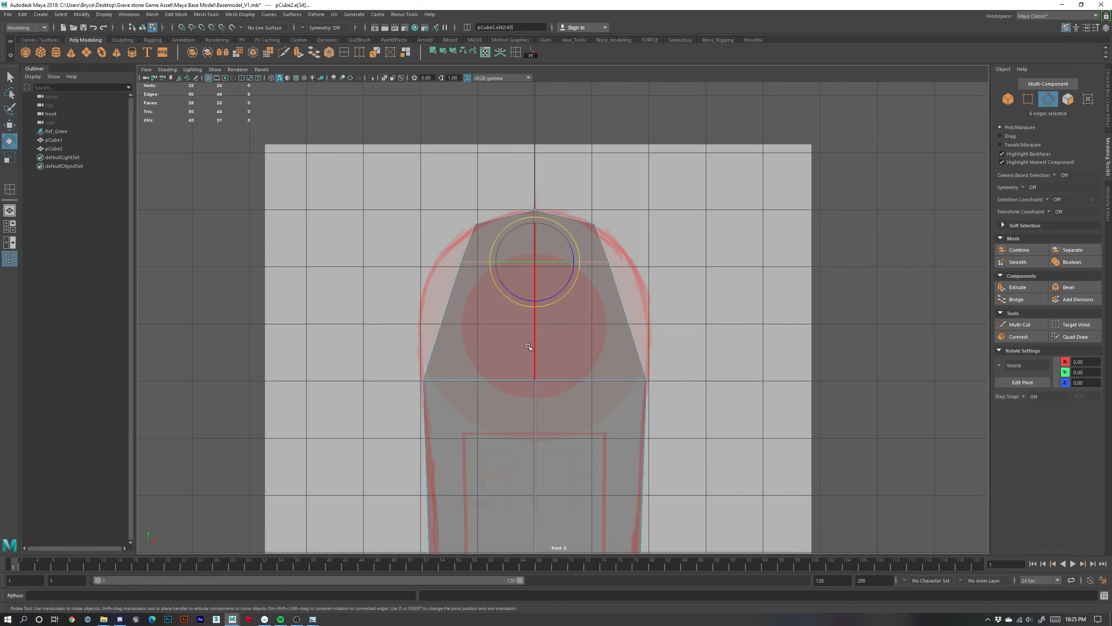
key(r)
drag(574, 263, 586, 267)
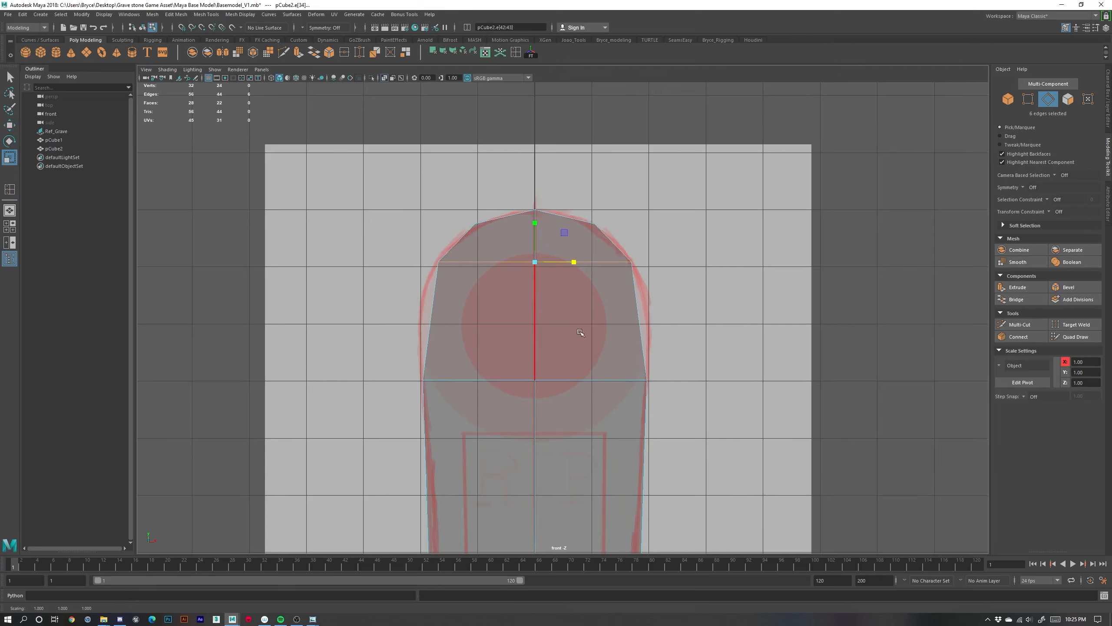
Insert two more horizontal edge loops through the head, between the widened loop and the base of the head
shift+right_drag(568, 333, 509, 290)
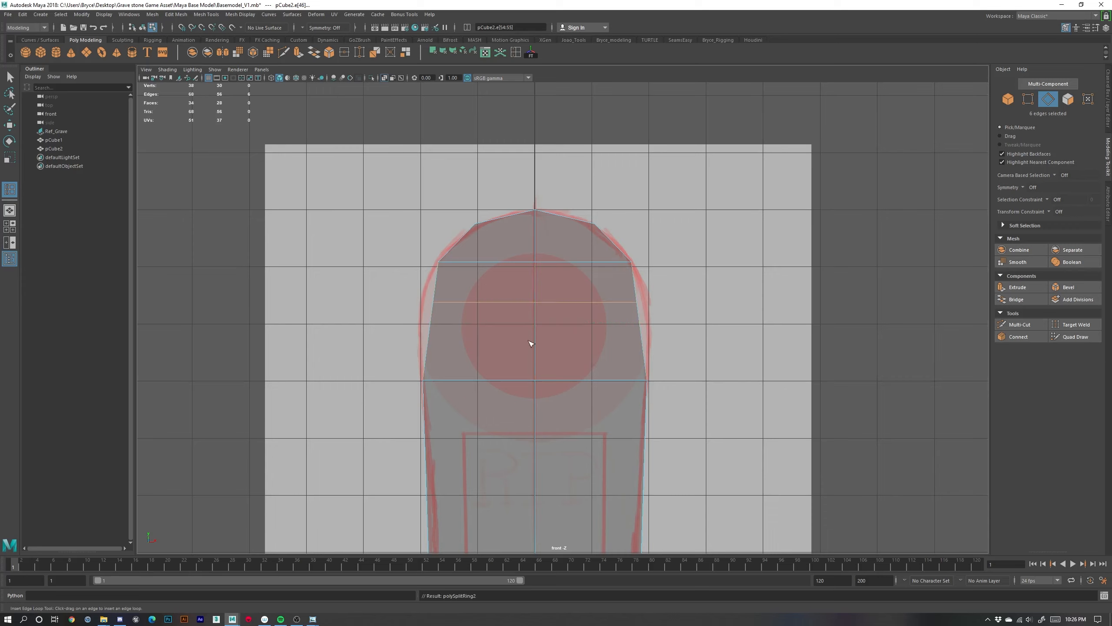
drag(537, 368, 538, 349)
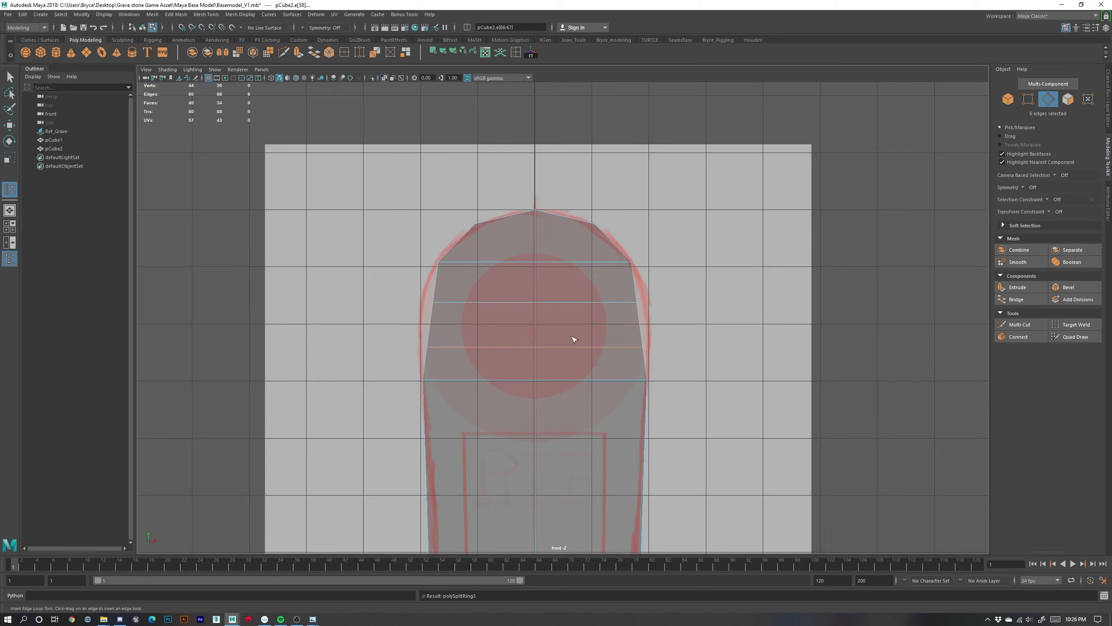
Scale the head's two middle edge loops wider on X until both sides meet the sketched arch
right_drag(498, 301, 498, 268)
key(w)
double_click(498, 303)
key(e)
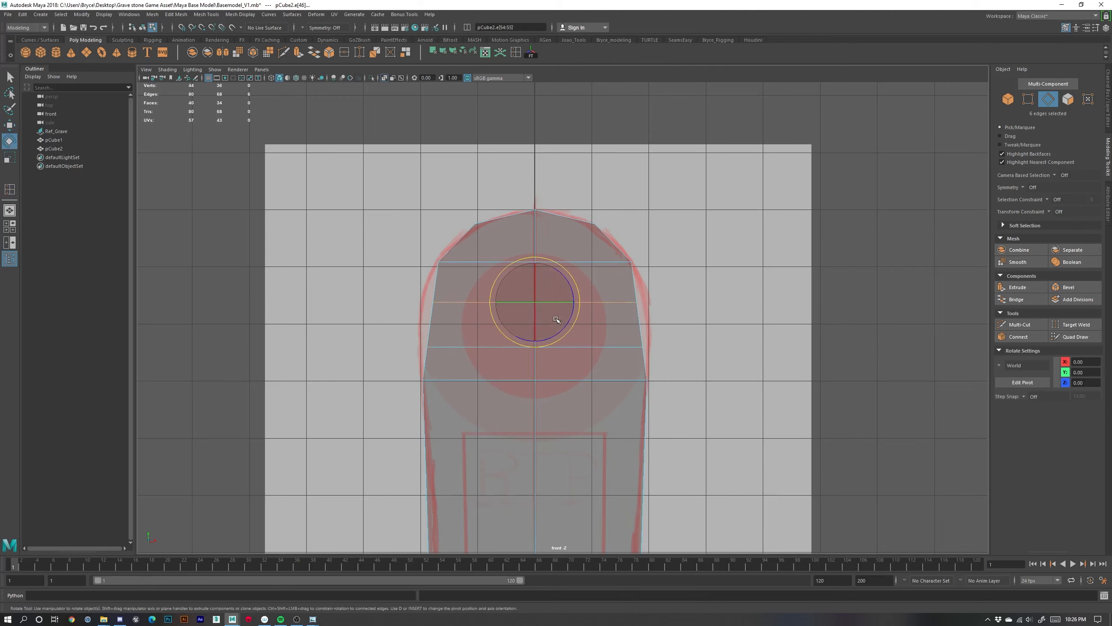
key(r)
drag(574, 302, 580, 303)
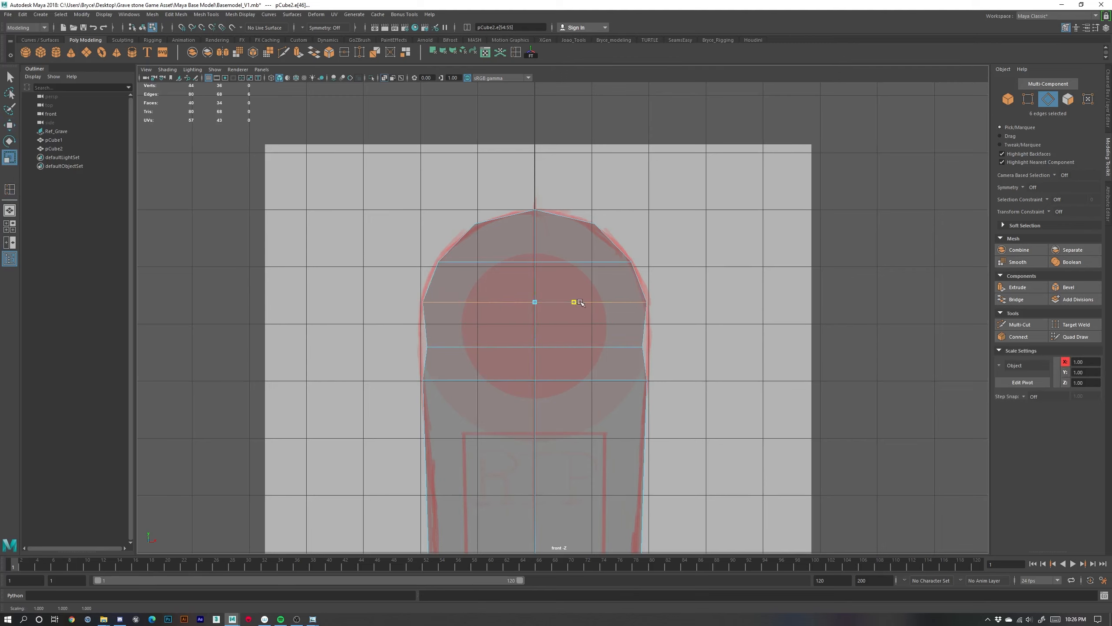
double_click(497, 347)
drag(576, 347, 581, 347)
double_click(564, 382)
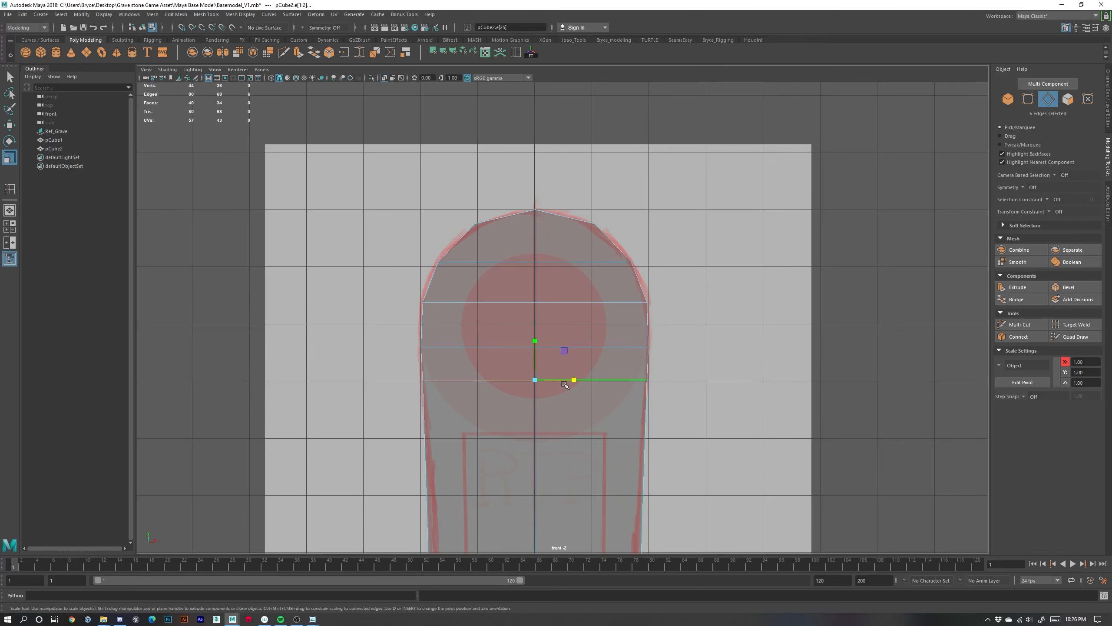
Insert two horizontal edge loops through the slab, one just below the head and one across the middle of the sketched panel
scroll(583, 428, down, 4)
alt+middle_drag(583, 428, 585, 349)
scroll(562, 351, up, 4)
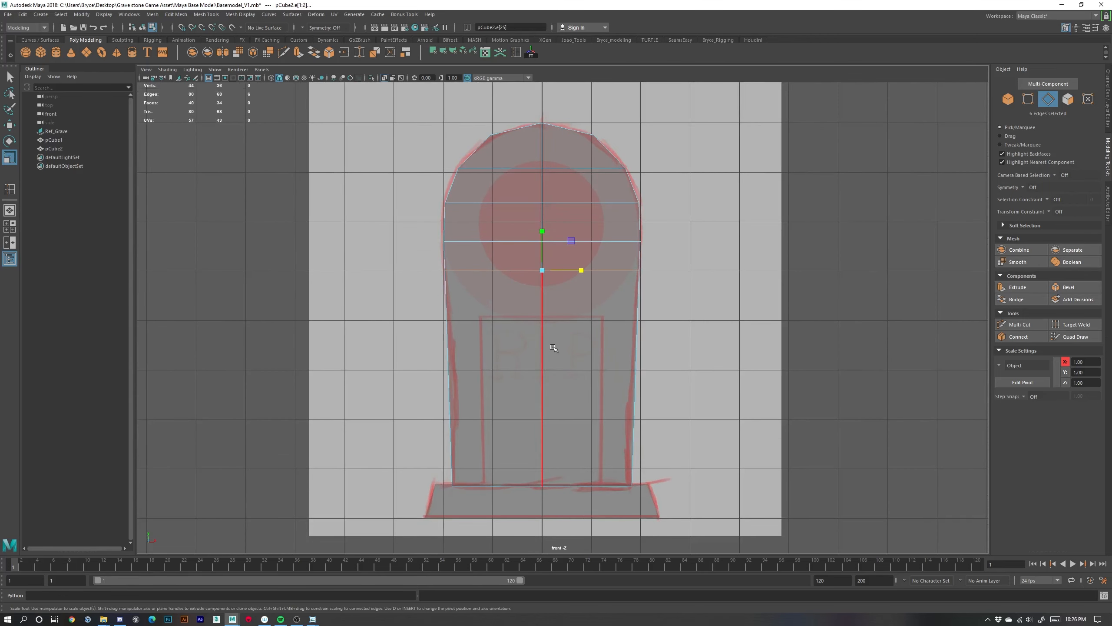
key(y)
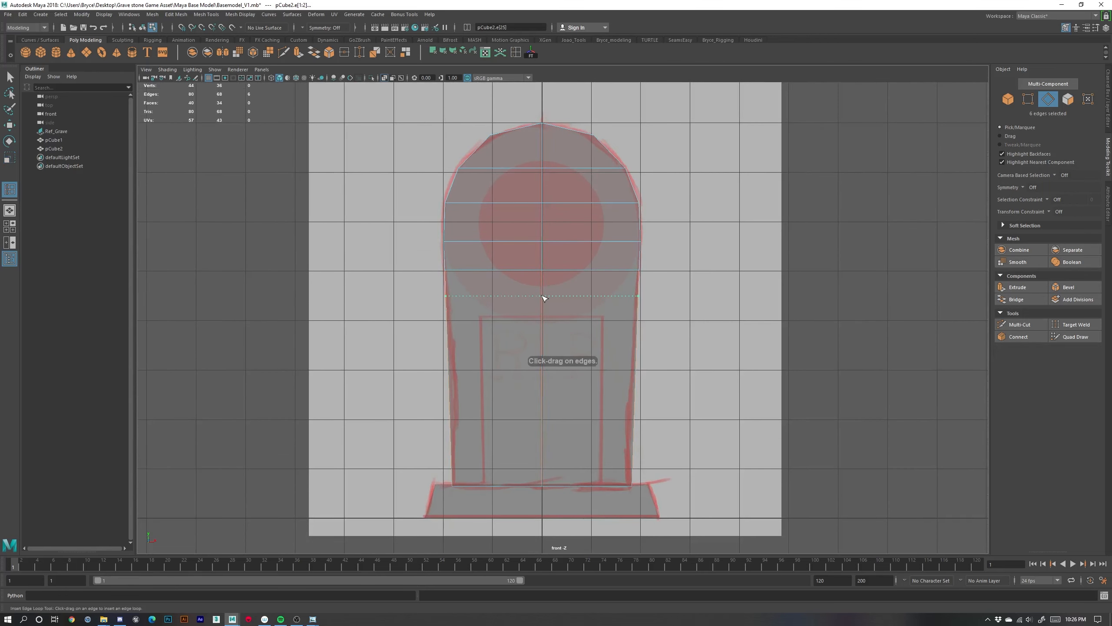
click(545, 299)
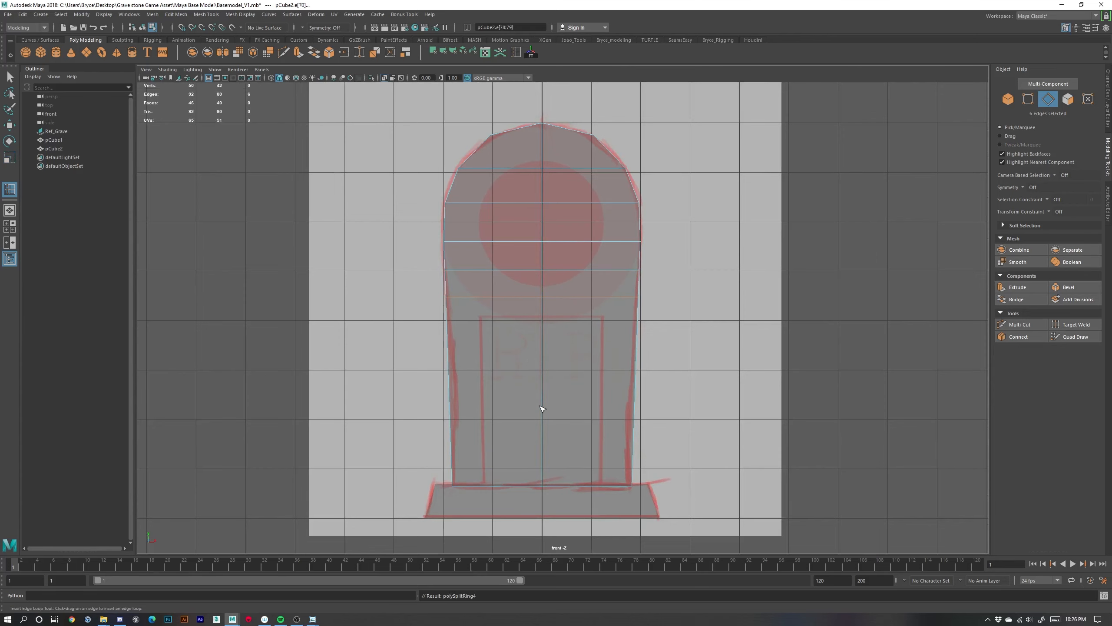
drag(544, 390, 546, 392)
Try scaling the slab's two newest edge loops on X in the perspective view
scroll(543, 385, up, 3)
right_drag(457, 309, 455, 284)
key(w)
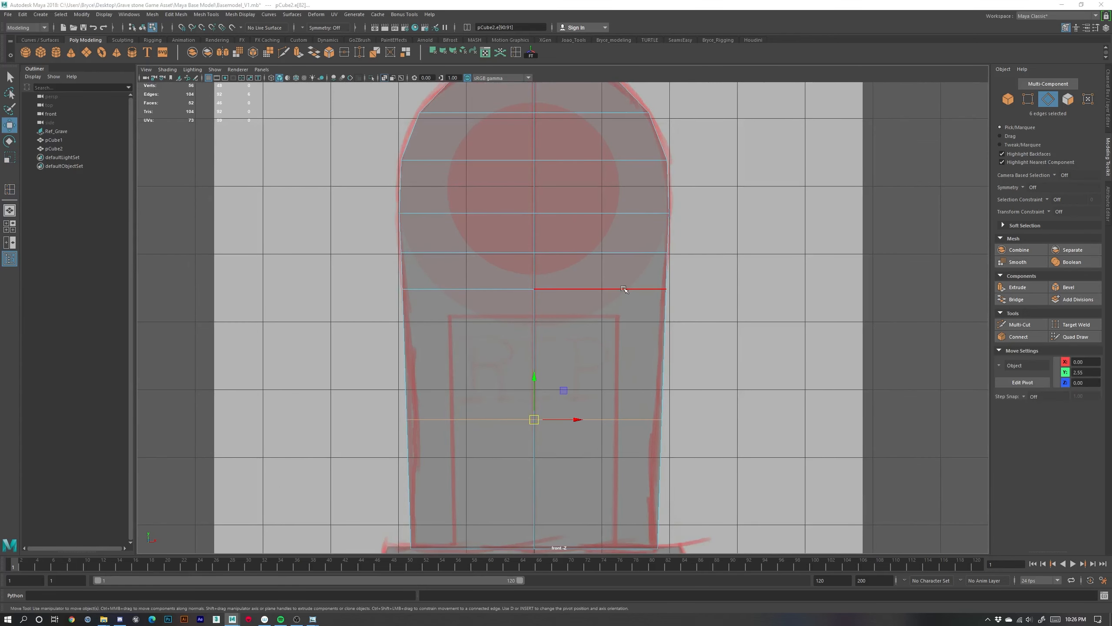
key(space)
key(space)
mouse_move(676, 298)
alt+mouse_down()
mouse_move(661, 341)
mouse_move(565, 327)
alt+mouse_up()
alt+middle_drag(565, 328, 582, 341)
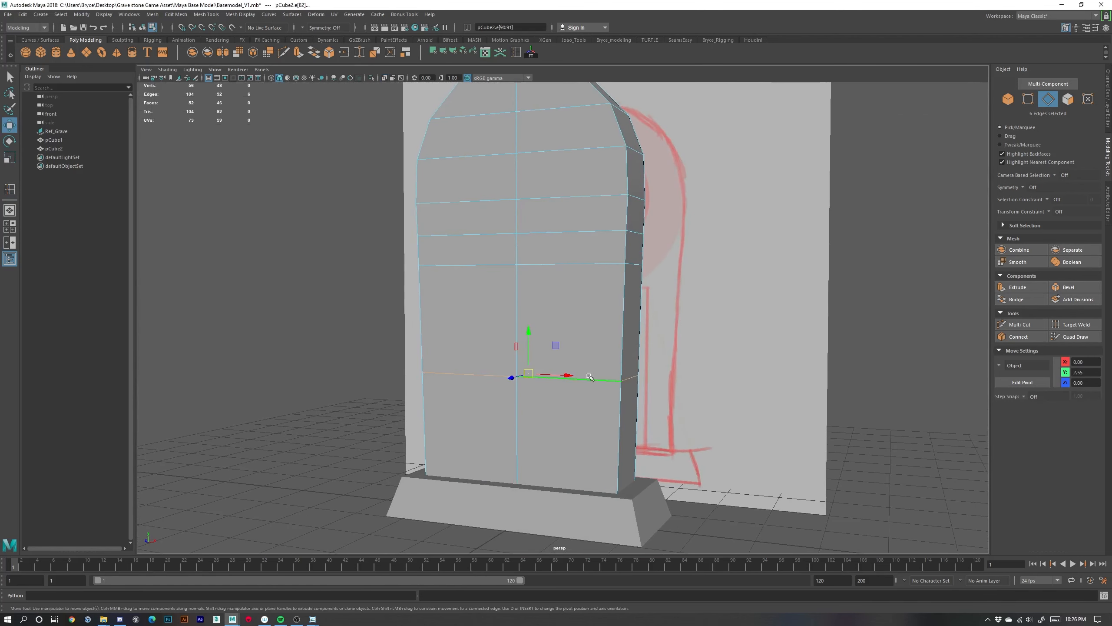
key(r)
drag(567, 377, 566, 377)
double_click(590, 262)
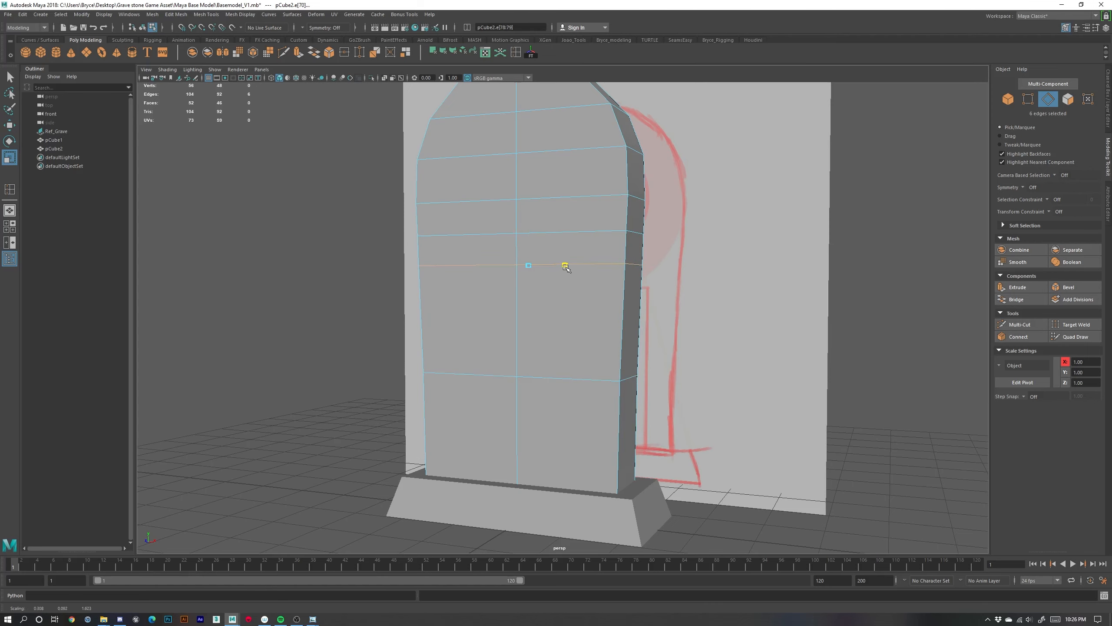
alt+drag(591, 314, 576, 267)
key(ctrl+z)
key(ctrl+z)
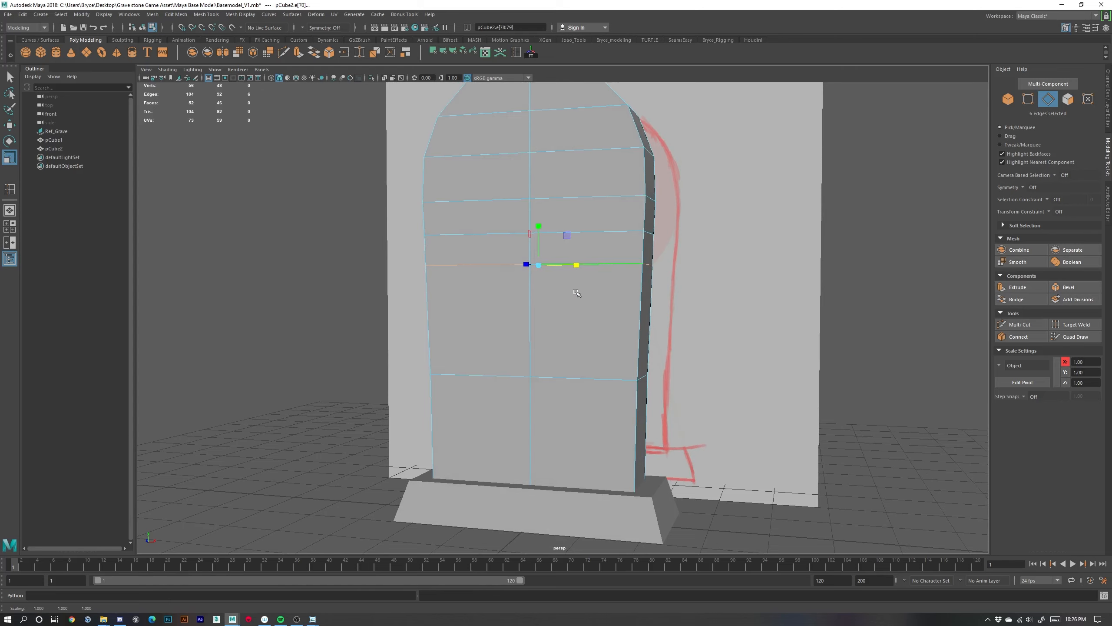
Compare the slab's smoothed preview with its unsmoothed shape from several angles
key(3)
scroll(613, 309, down, 3)
alt+drag(627, 316, 625, 342)
key(1)
scroll(624, 345, up, 2)
key(3)
scroll(682, 366, down, 5)
alt+drag(682, 366, 636, 364)
key(1)
scroll(623, 361, up, 5)
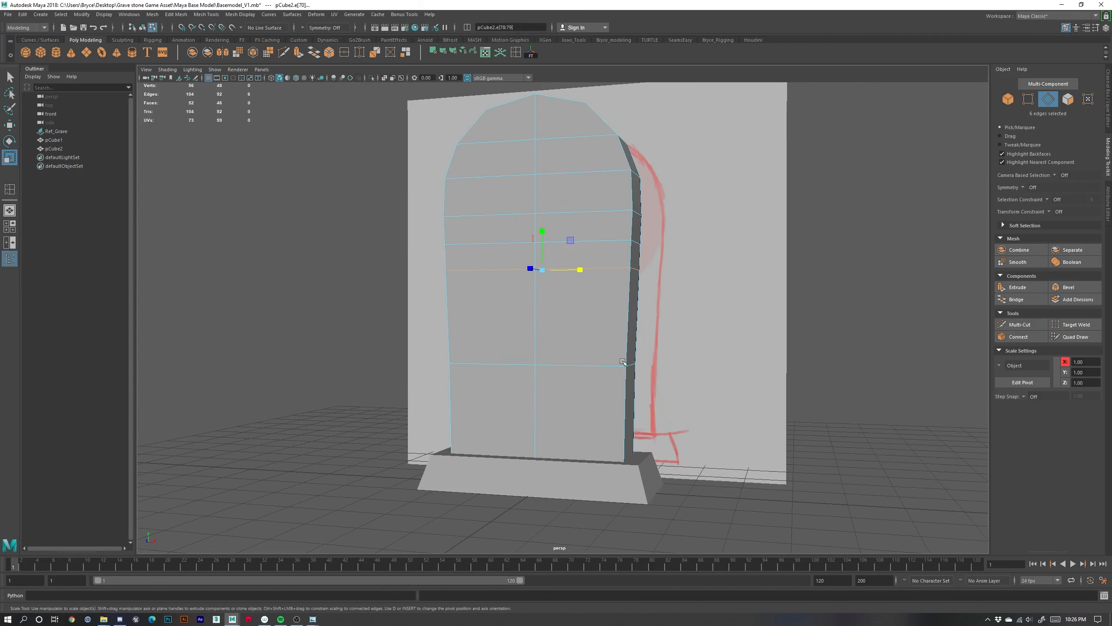
Undo the latest slab selections, then raise the lowest edge loop to 2.82 on Y
key(w)
key(ctrl+z)
key(ctrl+z)
key(ctrl+z)
key(ctrl+z)
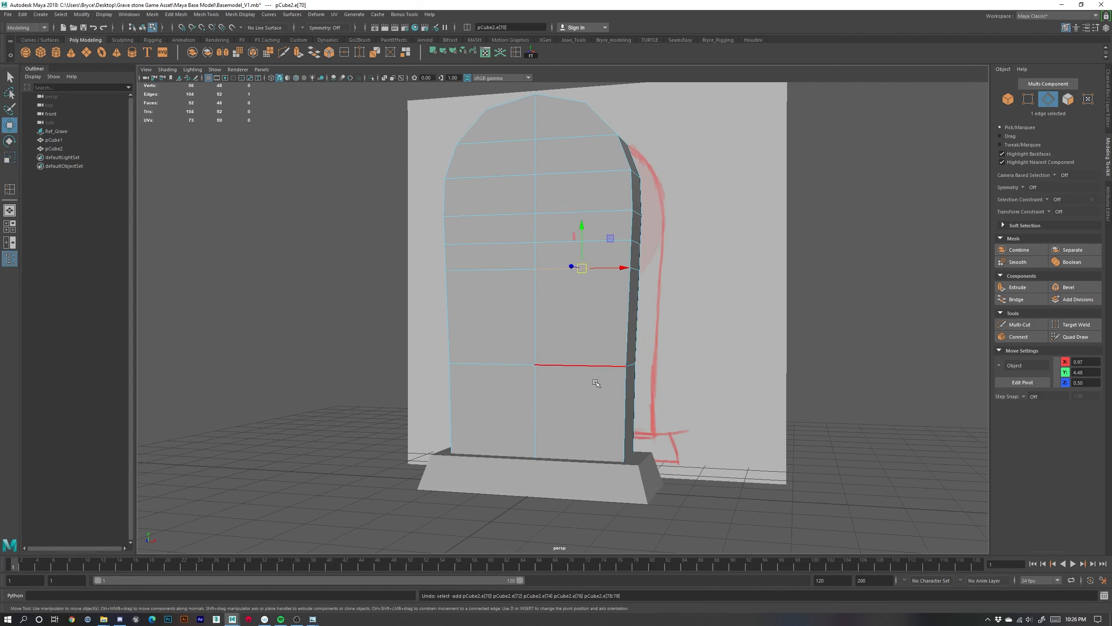
double_click(574, 360)
drag(544, 343, 648, 395)
key(space)
key(space)
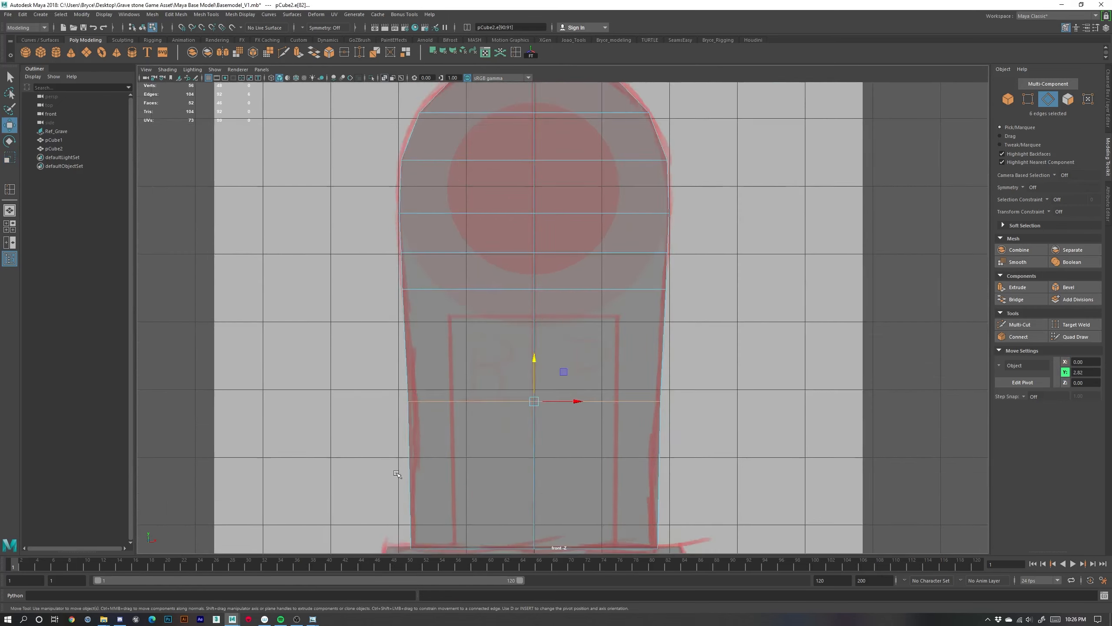
Scale the lowest edge loop on X to fit the sketched sides of the slab
alt+middle_drag(551, 461, 545, 402)
scroll(552, 273, up, 2)
key(e)
key(r)
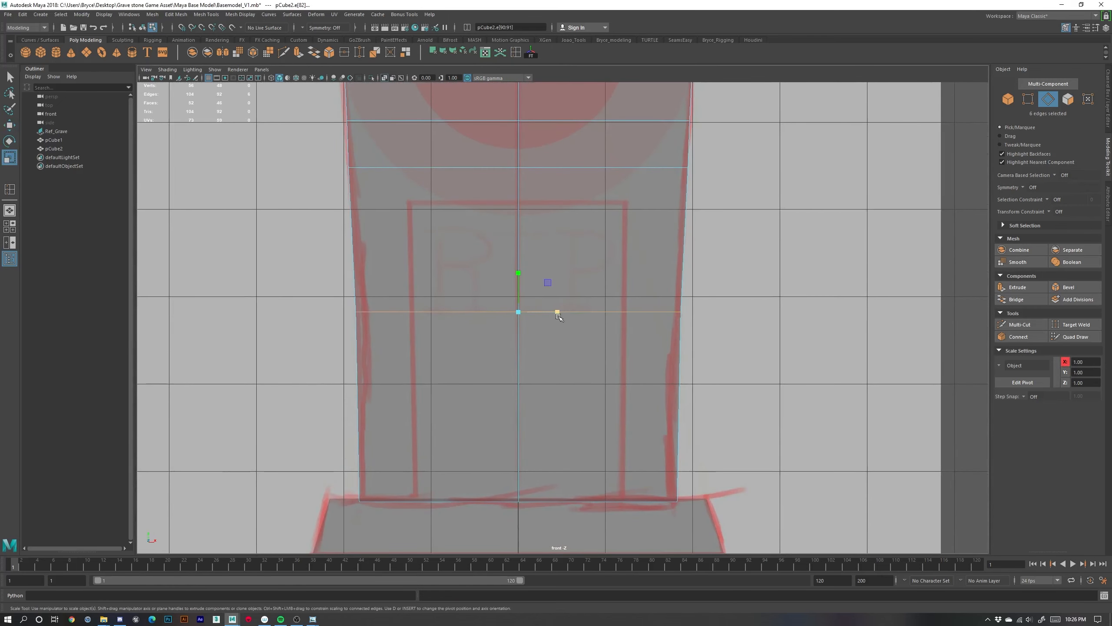
drag(559, 318, 559, 315)
Lower the edge loop just above the sketched panel to 4.40 on Y
alt+right_drag(589, 237, 571, 210)
alt+middle_drag(571, 210, 571, 266)
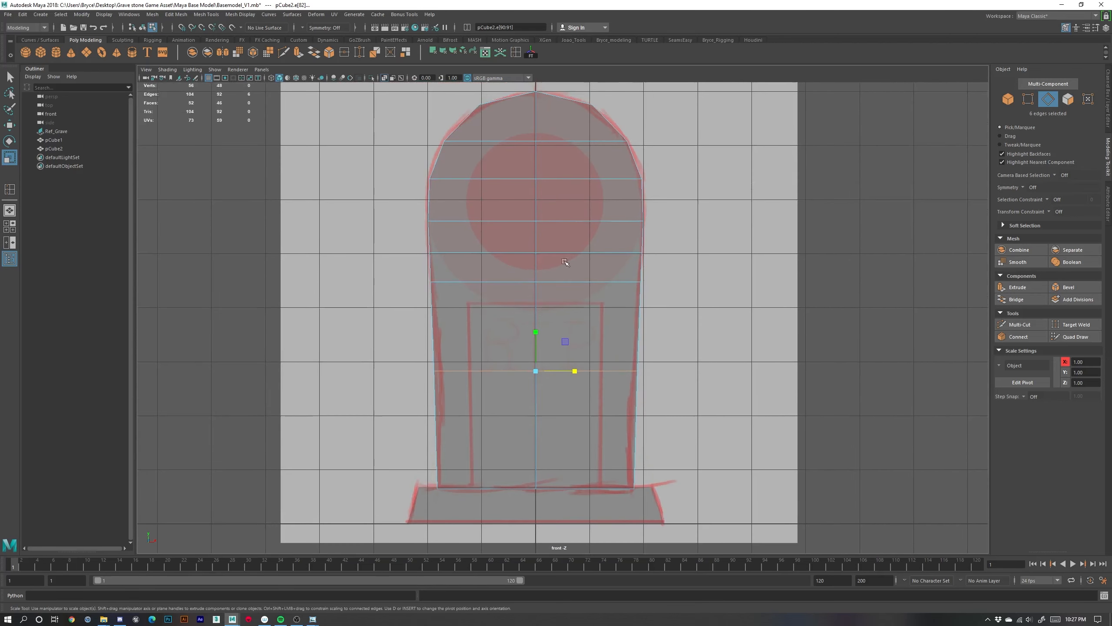
alt+right_drag(571, 266, 571, 293)
alt+middle_drag(568, 276, 562, 319)
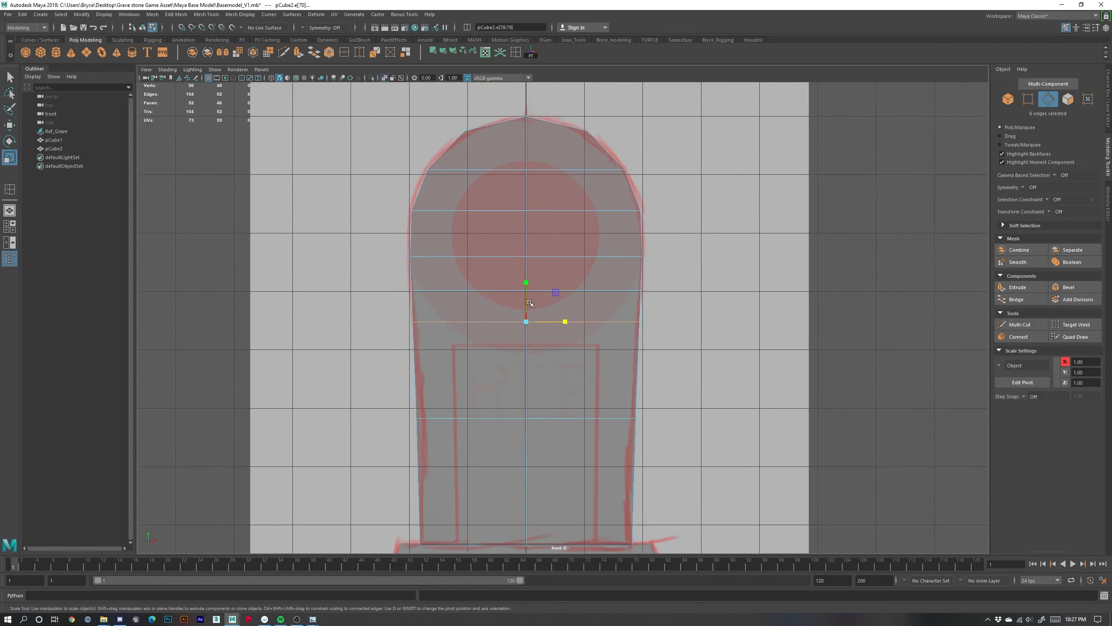
key(w)
drag(530, 302, 530, 300)
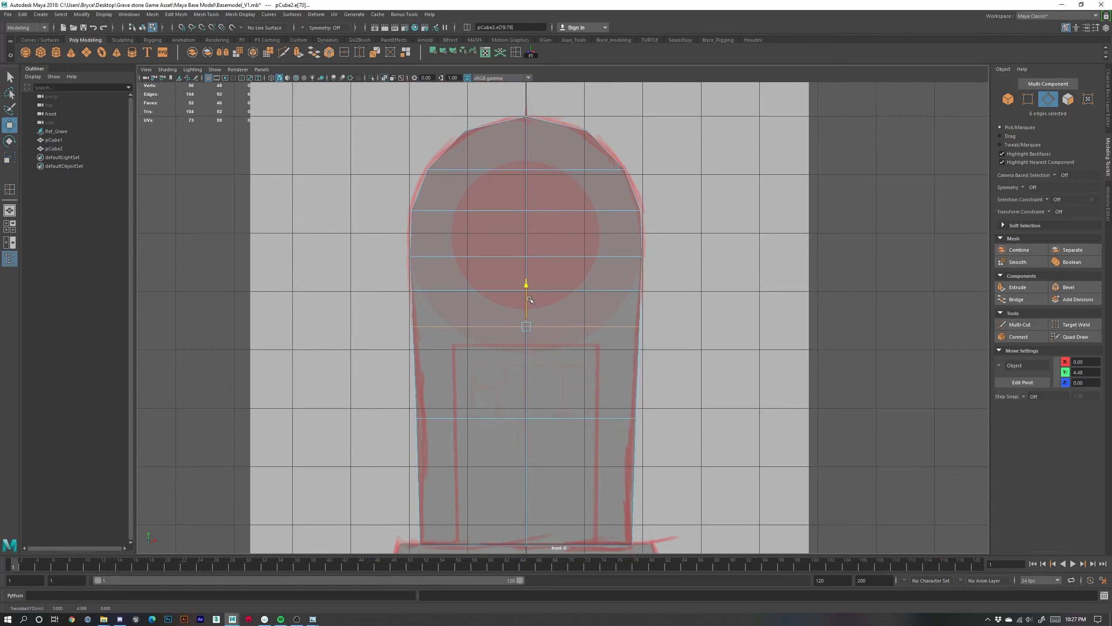
Return to object mode and examine the gravestone's silhouette in perspective and against the front sketch
key(space)
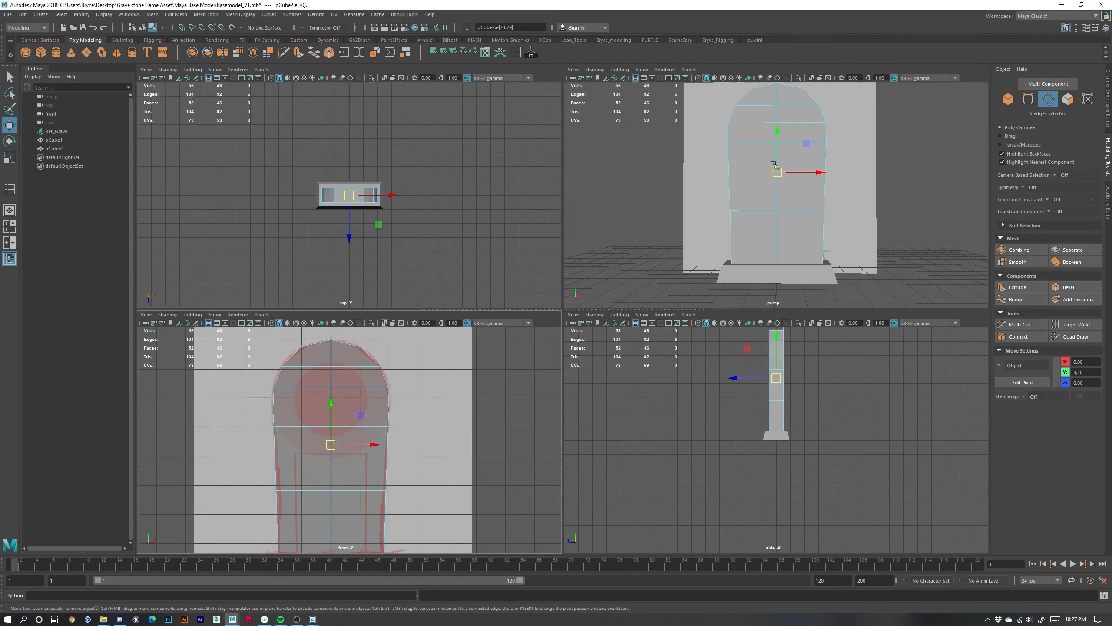
key(space)
alt+drag(653, 299, 559, 325)
alt+middle_drag(560, 325, 560, 335)
alt+drag(560, 335, 582, 349)
right_drag(588, 351, 622, 337)
click(815, 370)
alt+right_drag(815, 370, 690, 346)
alt+drag(689, 347, 570, 358)
key(space)
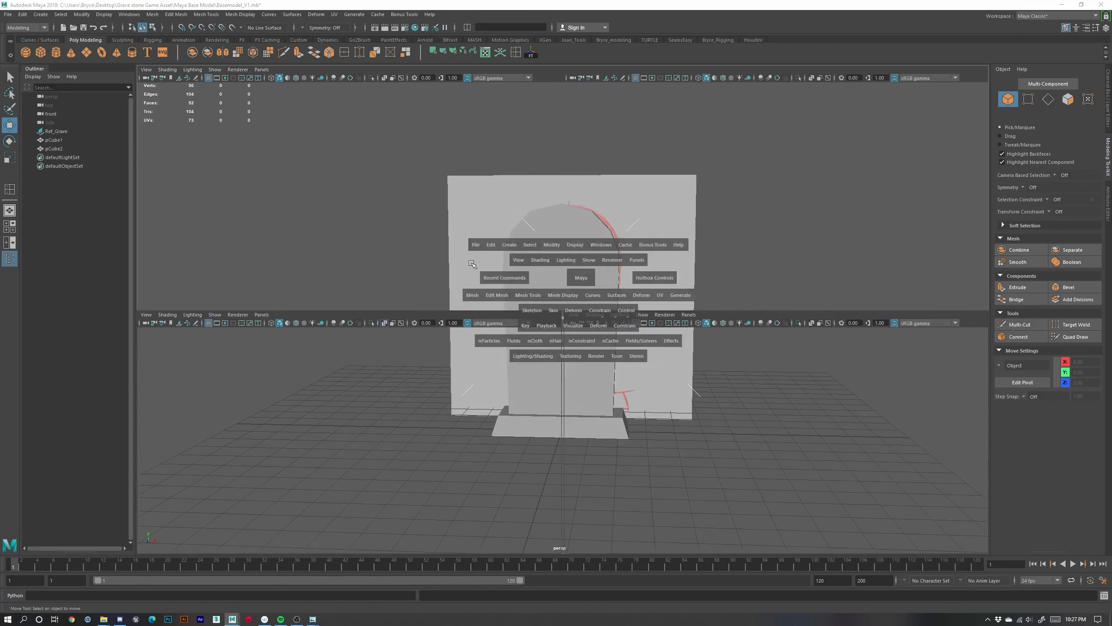
key(space)
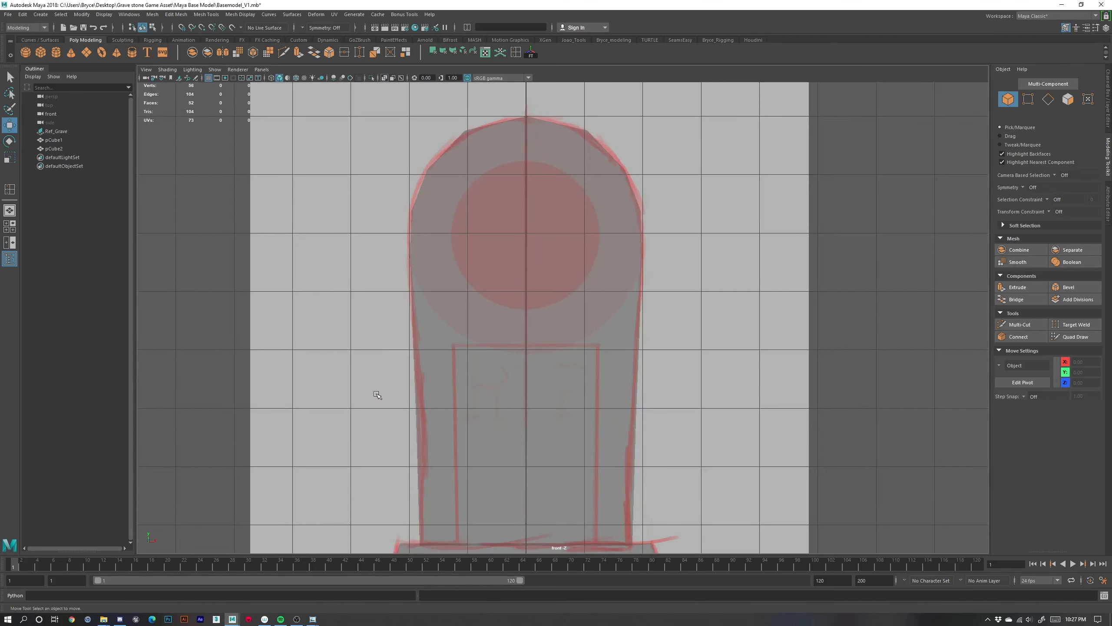
key(space)
key(space)
scroll(569, 350, up, 2)
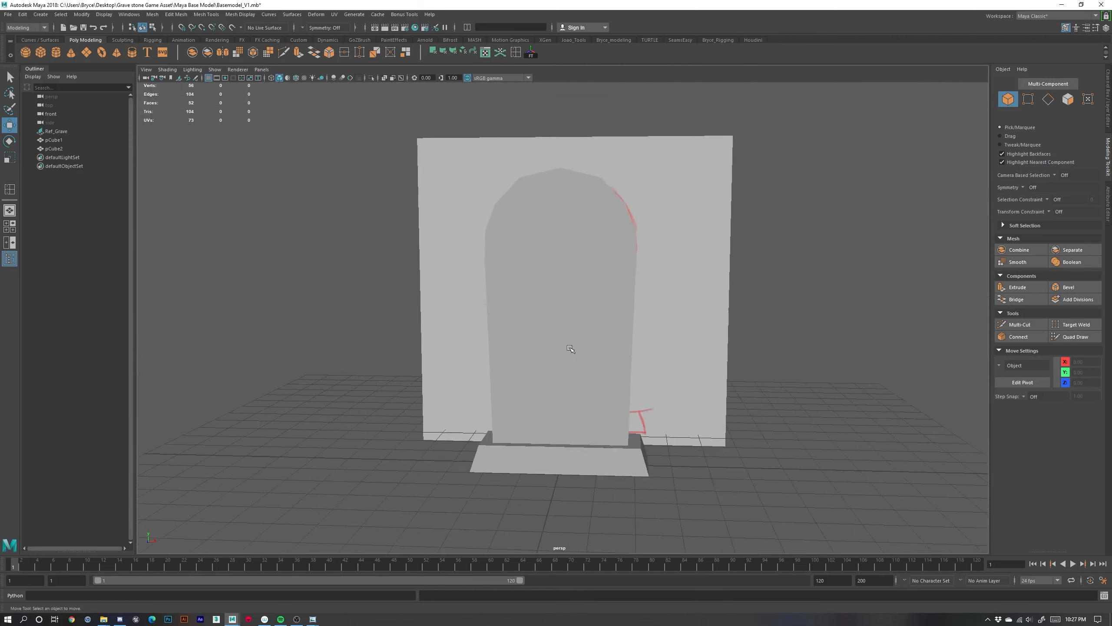
Add a third polygon cube and raise it to 1.54 on Y at the slab's lower front
alt+middle_drag(570, 421, 586, 305)
alt+drag(586, 305, 672, 301)
click(41, 52)
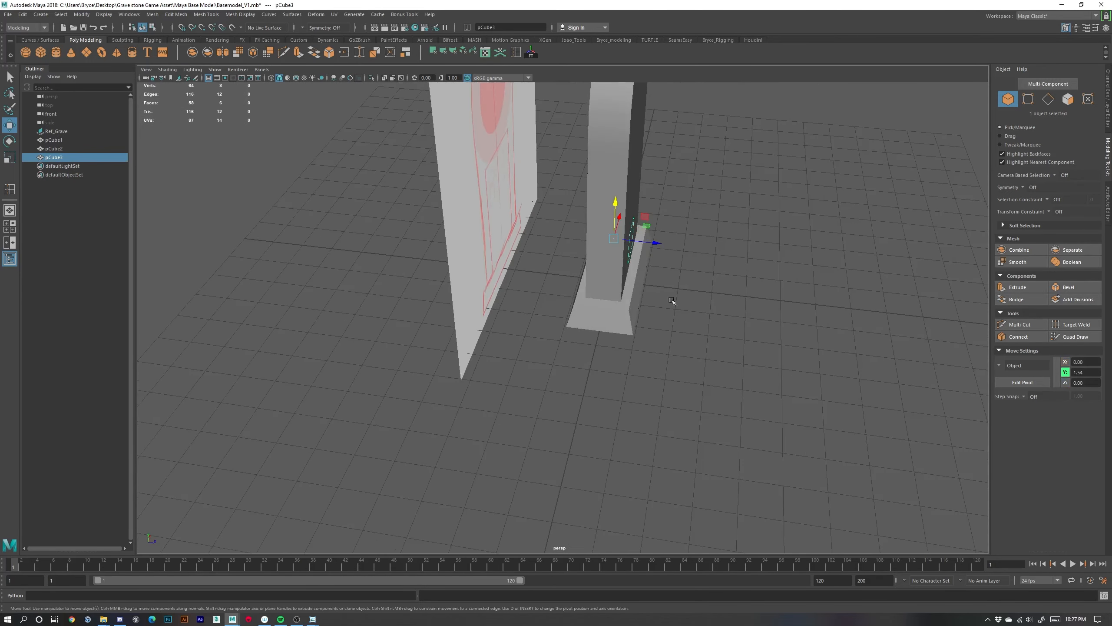
alt+drag(649, 251, 612, 442)
Move the upright slab back on the base to -0.08 on Z
click(589, 475)
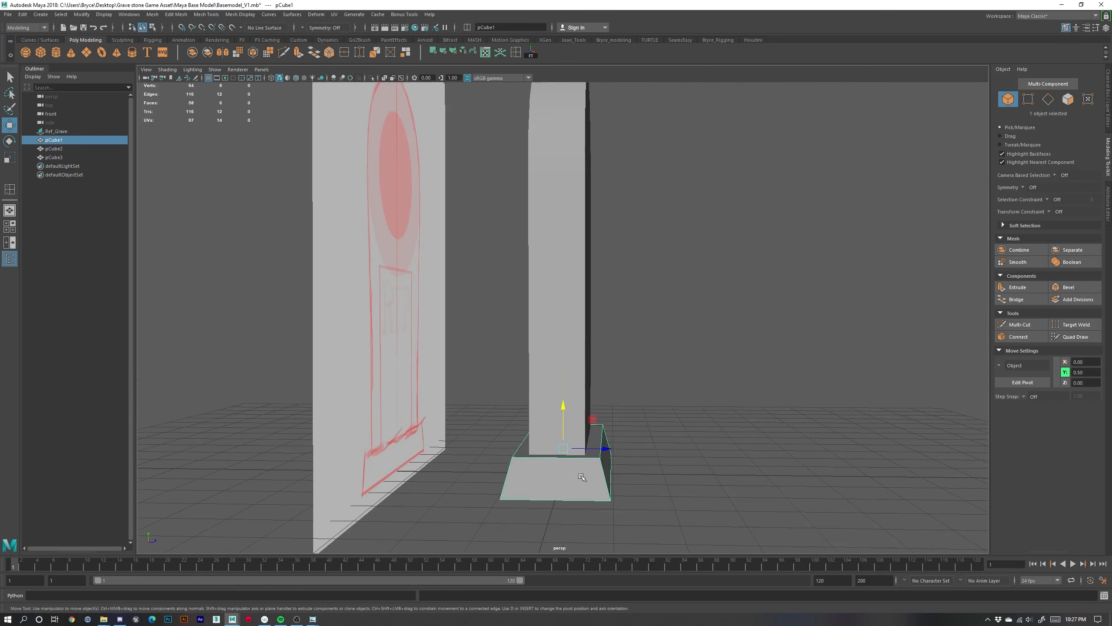
mouse_move(587, 478)
alt+mouse_down()
mouse_move(582, 464)
mouse_move(587, 478)
alt+mouse_up()
click(564, 308)
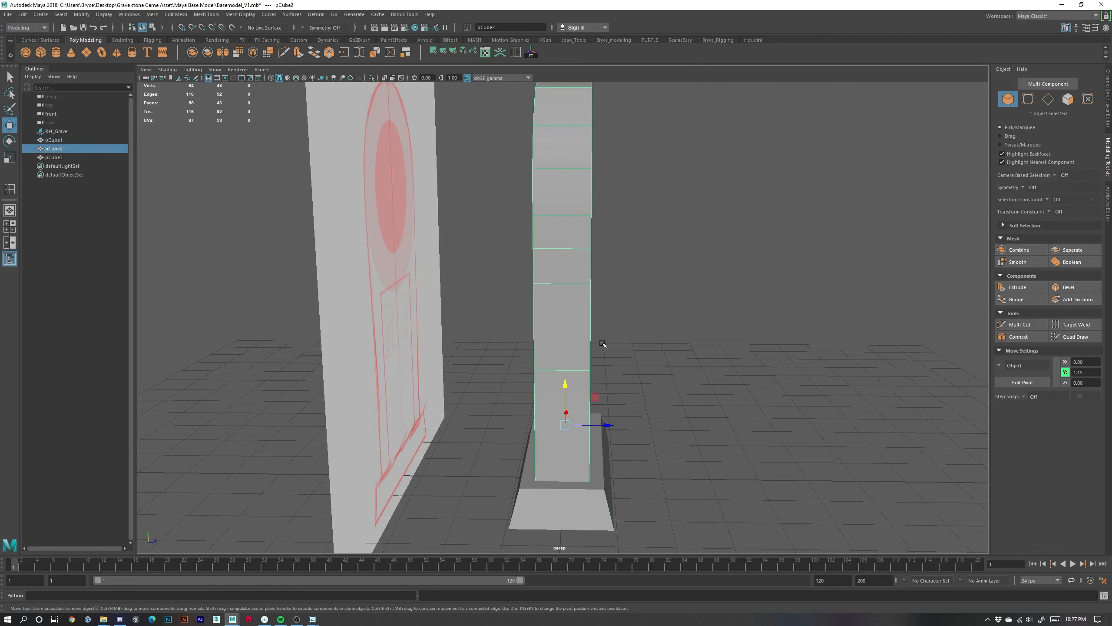
key(e)
key(r)
drag(603, 425, 604, 427)
key(w)
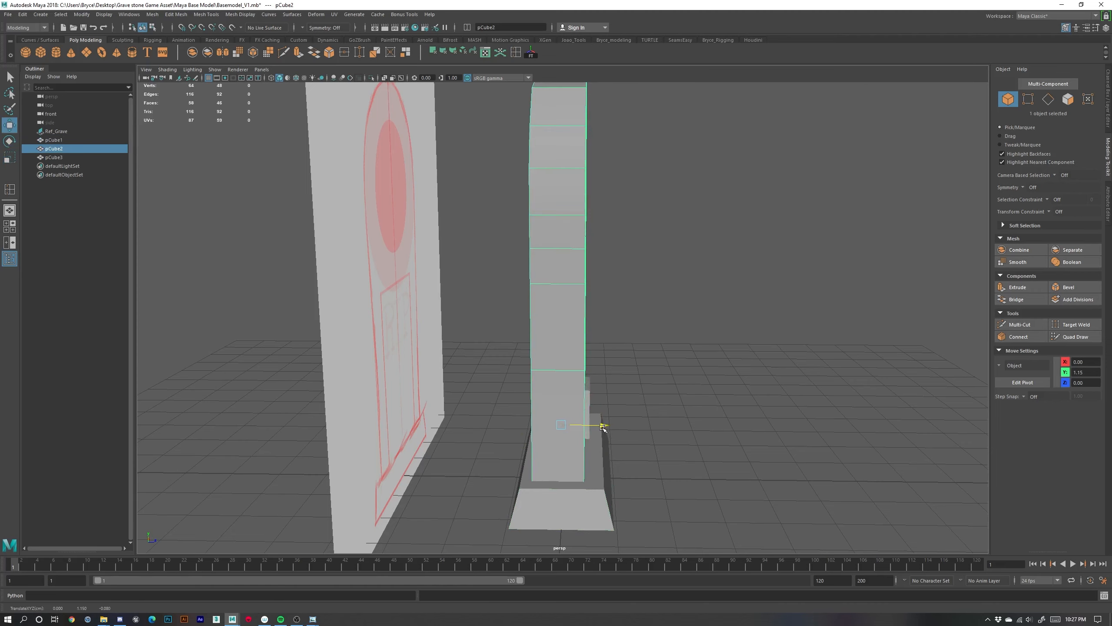
alt+drag(710, 447, 682, 480)
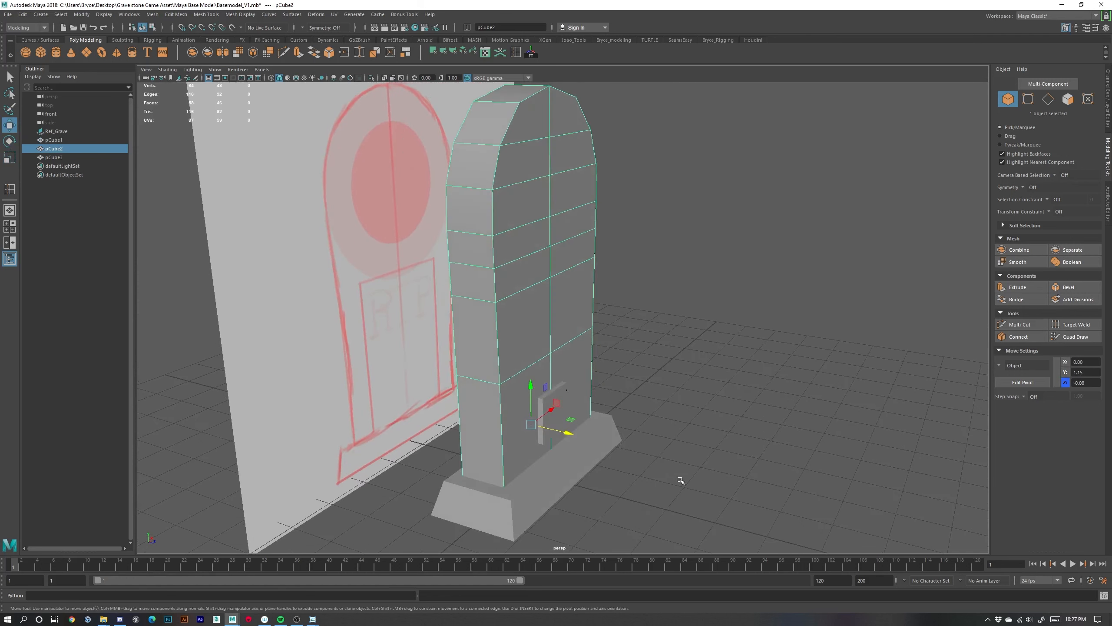
Move the small cube forward to 0.15 on Z and lower it onto the base at 1.11 on Y
click(682, 479)
click(556, 410)
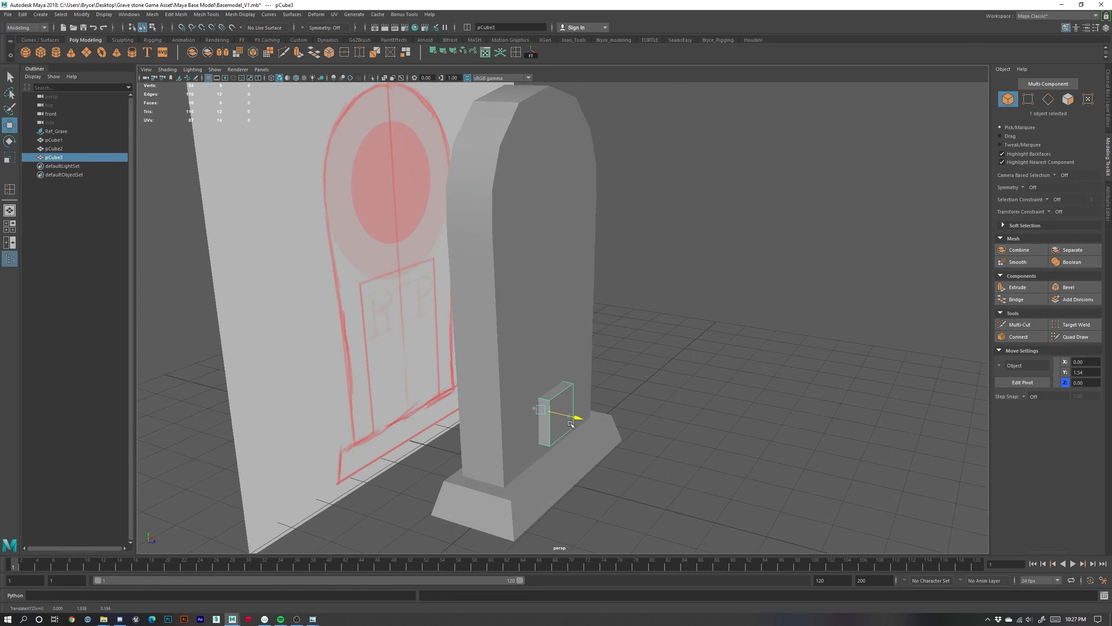
alt+drag(577, 454, 612, 445)
drag(569, 368, 569, 393)
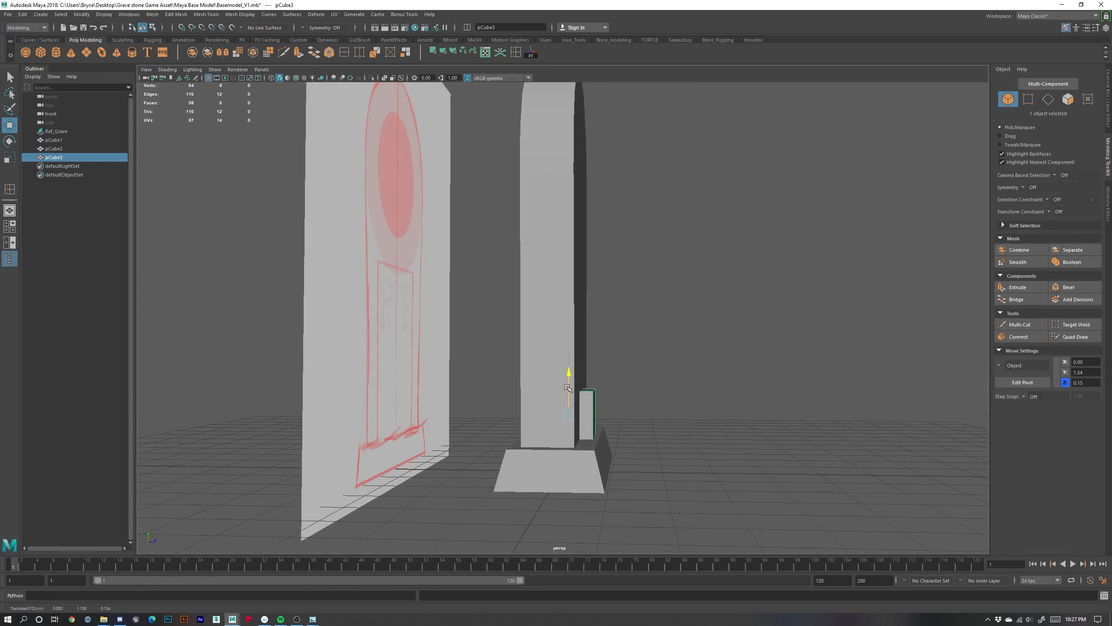
alt+drag(625, 415, 596, 500)
Scale the flared base deeper on Z by about 1.07
click(585, 498)
key(e)
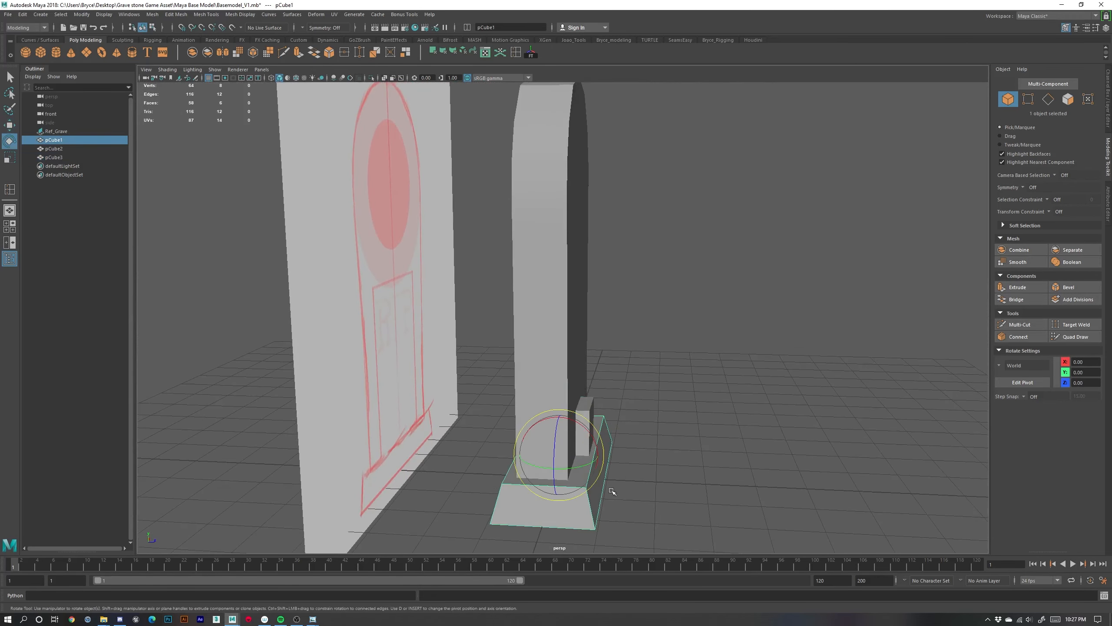
key(r)
drag(599, 461, 601, 458)
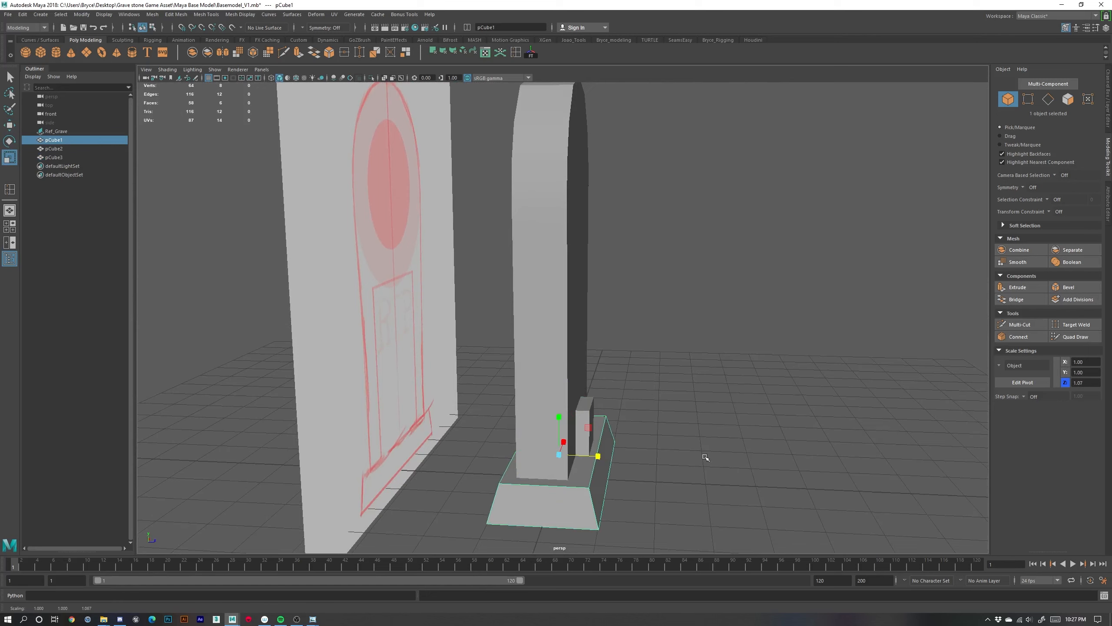
click(705, 458)
Move the slab and the small front cube together slightly back on Z
click(570, 414)
shift+click(589, 411)
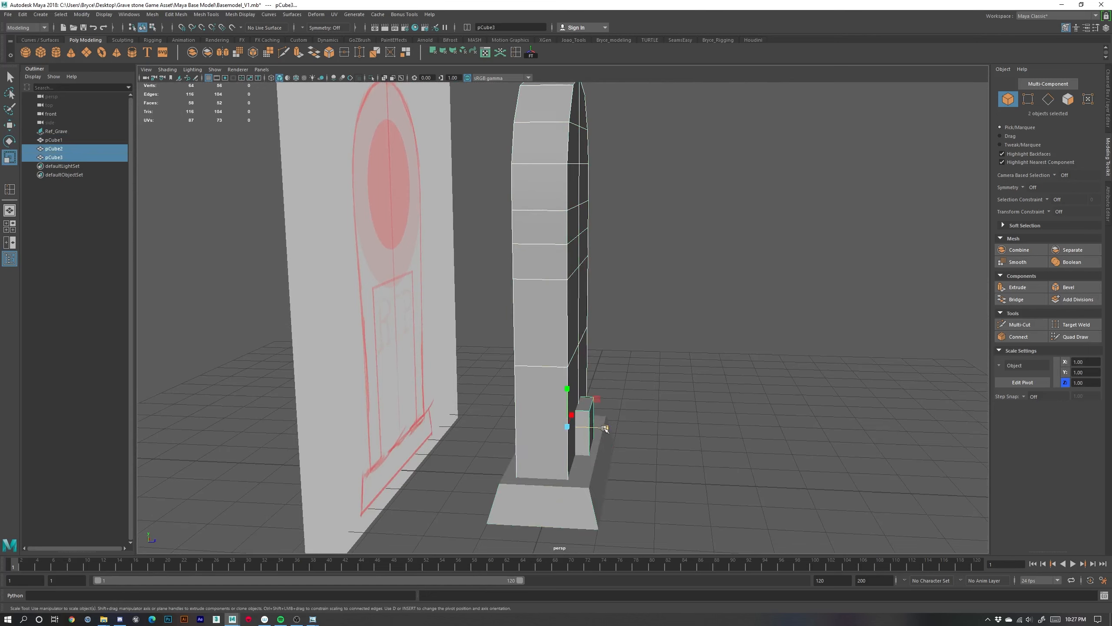
key(w)
drag(607, 428, 604, 429)
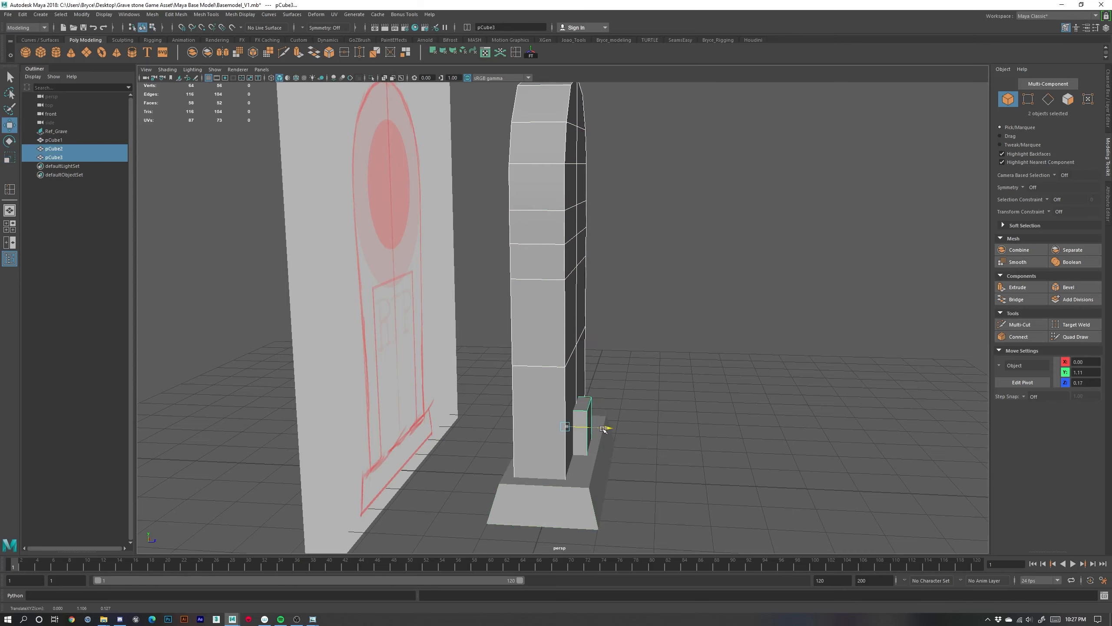
click(648, 438)
Move the small cube slightly forward on Z in front of the slab
click(581, 440)
key(w)
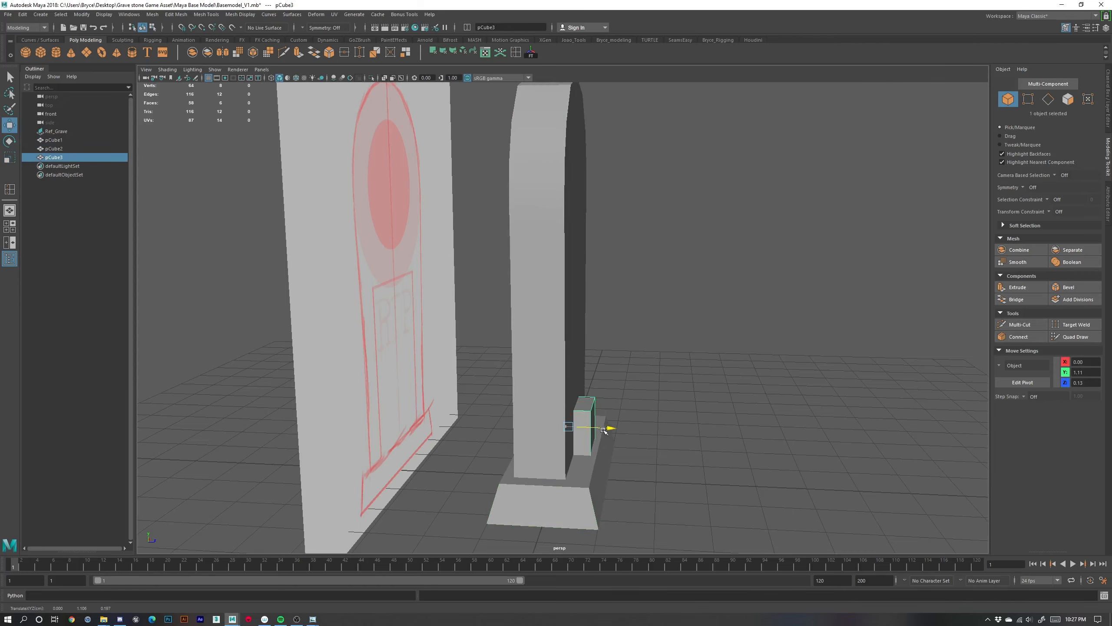
click(660, 402)
alt+drag(660, 402, 587, 419)
scroll(530, 361, up, 5)
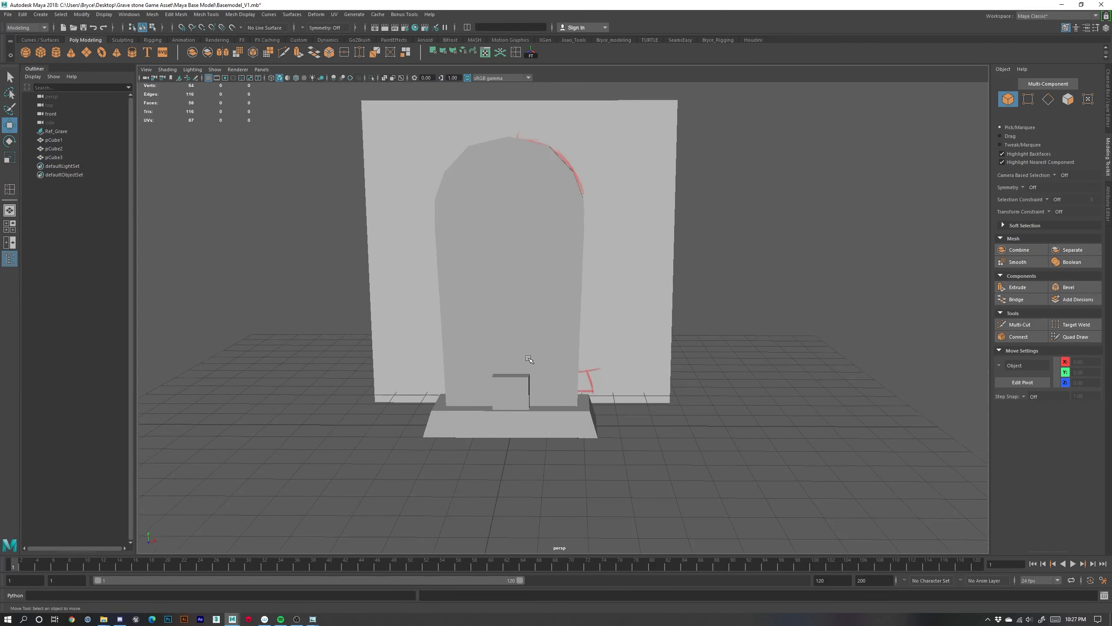
Scale the small front cube wider on X to about 2.42, matching the sketch's inner panel at its foot
click(520, 393)
key(space)
key(space)
scroll(526, 491, up, 3)
alt+middle_drag(560, 479, 602, 309)
key(r)
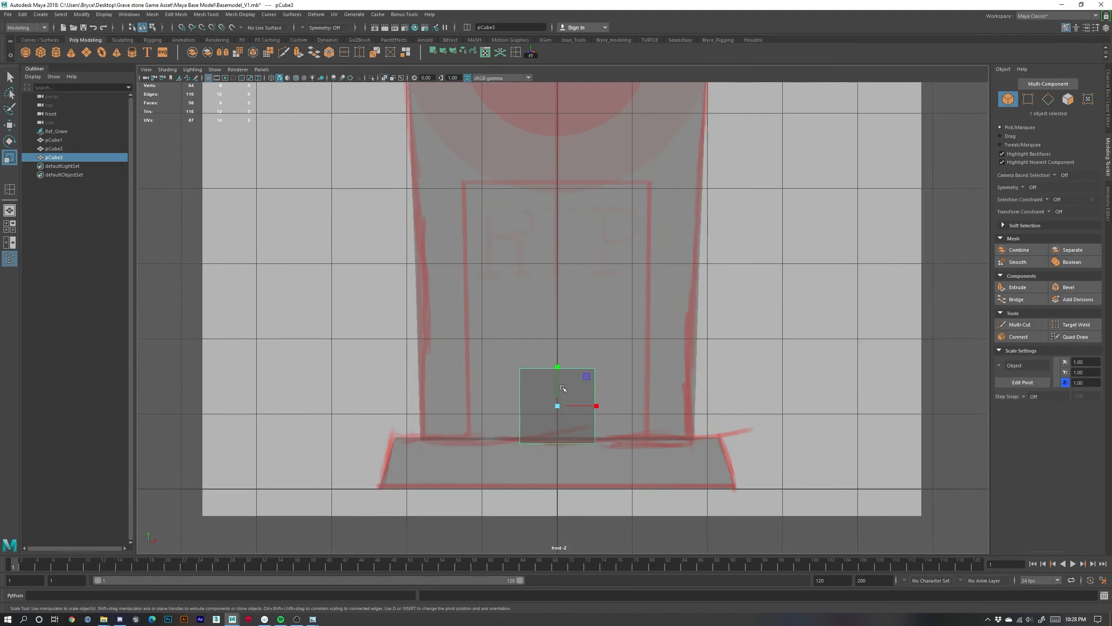
drag(594, 402, 648, 411)
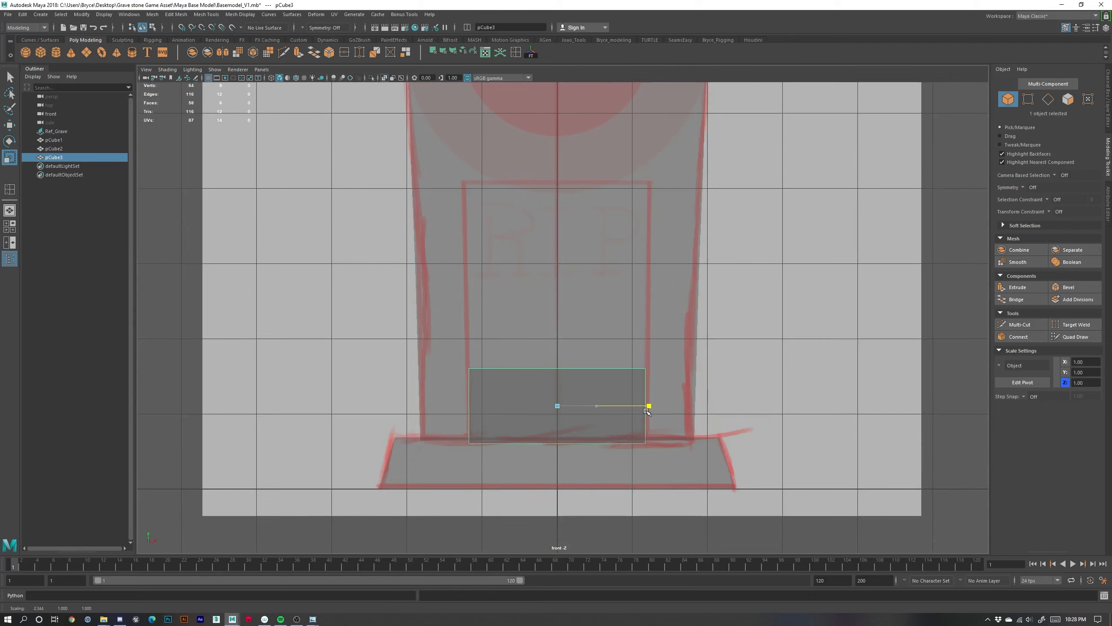
key(w)
key(e)
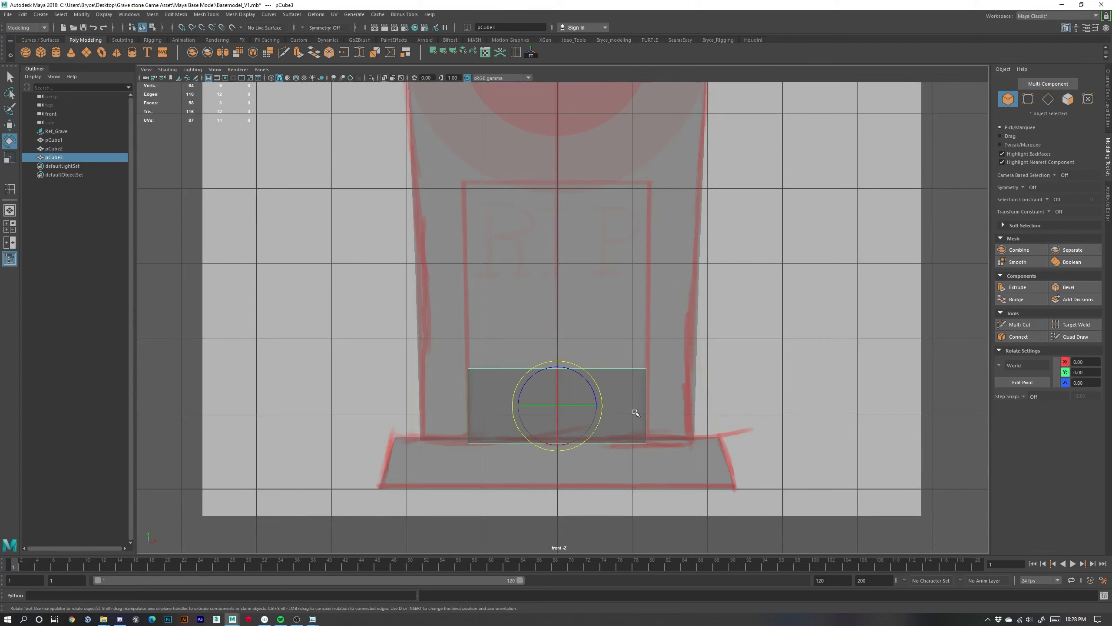
key(w)
key(e)
key(r)
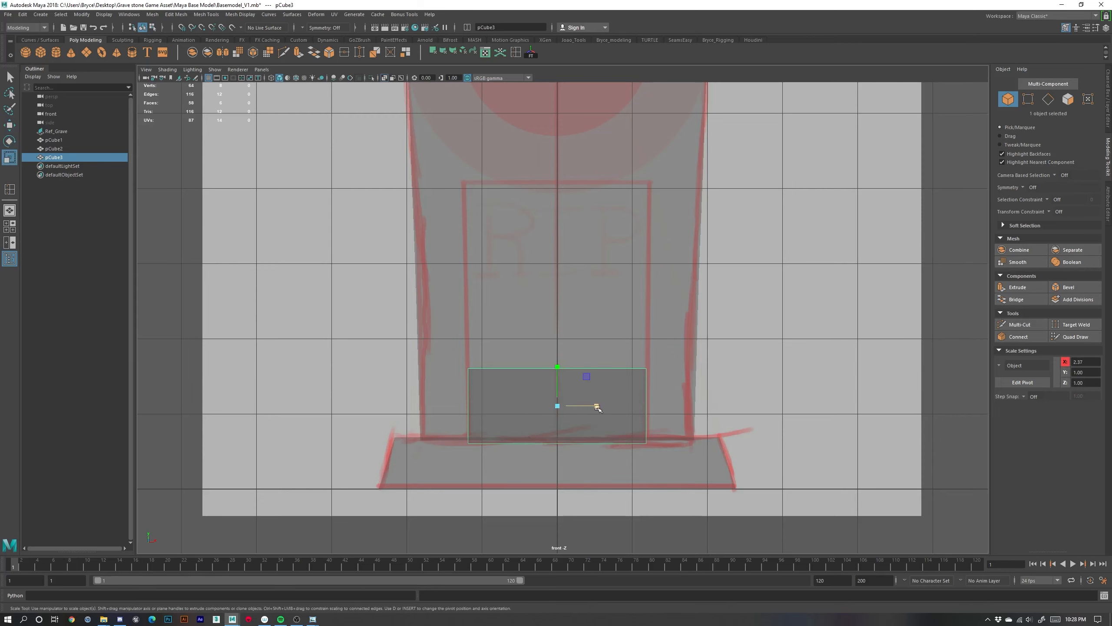
drag(604, 407, 601, 407)
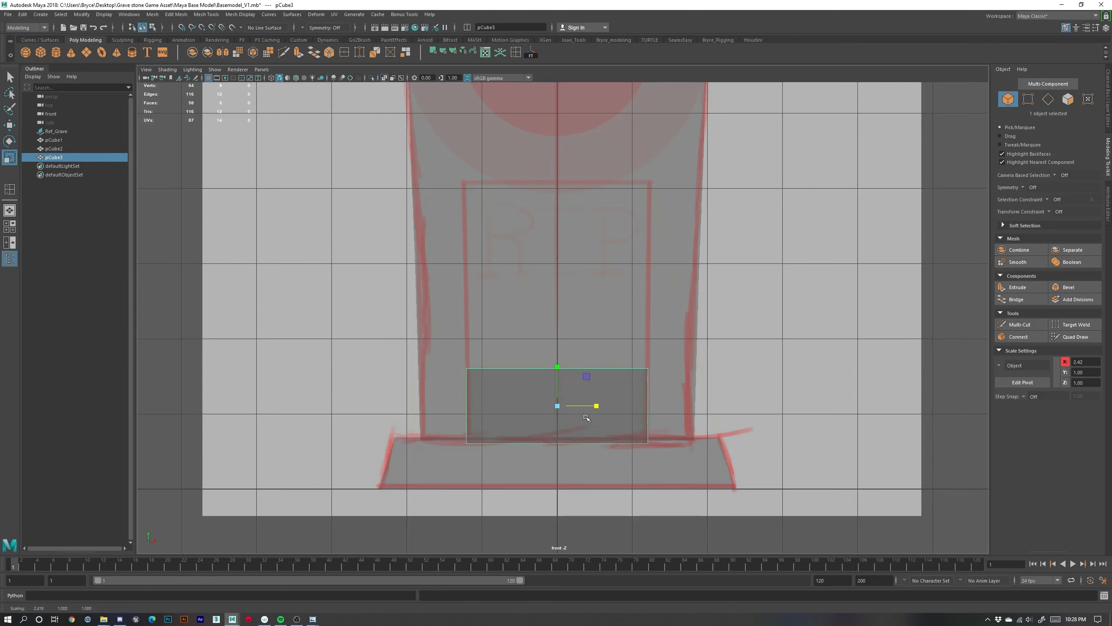
Raise the front cube's upper vertices to the sketched panel's upper edge and scale them wider on X so the sides flare upward
right_drag(553, 386, 525, 381)
drag(441, 329, 696, 392)
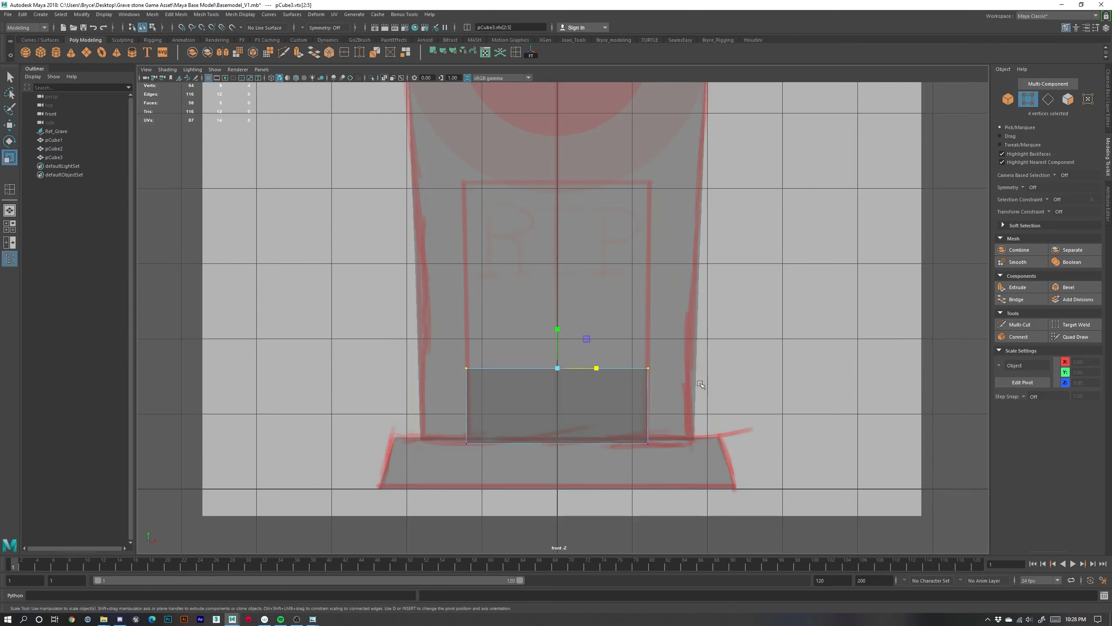
key(w)
drag(558, 354, 602, 184)
key(e)
key(r)
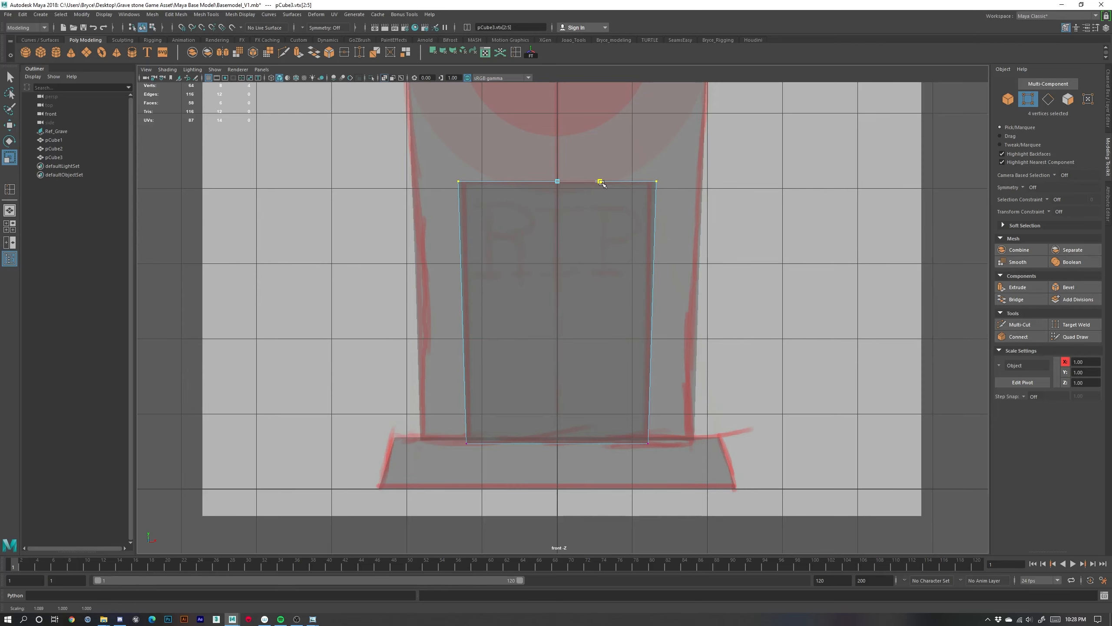
Fine-tune the flare by scaling the front panel's upper vertices very slightly wider on X in perspective
key(space)
key(space)
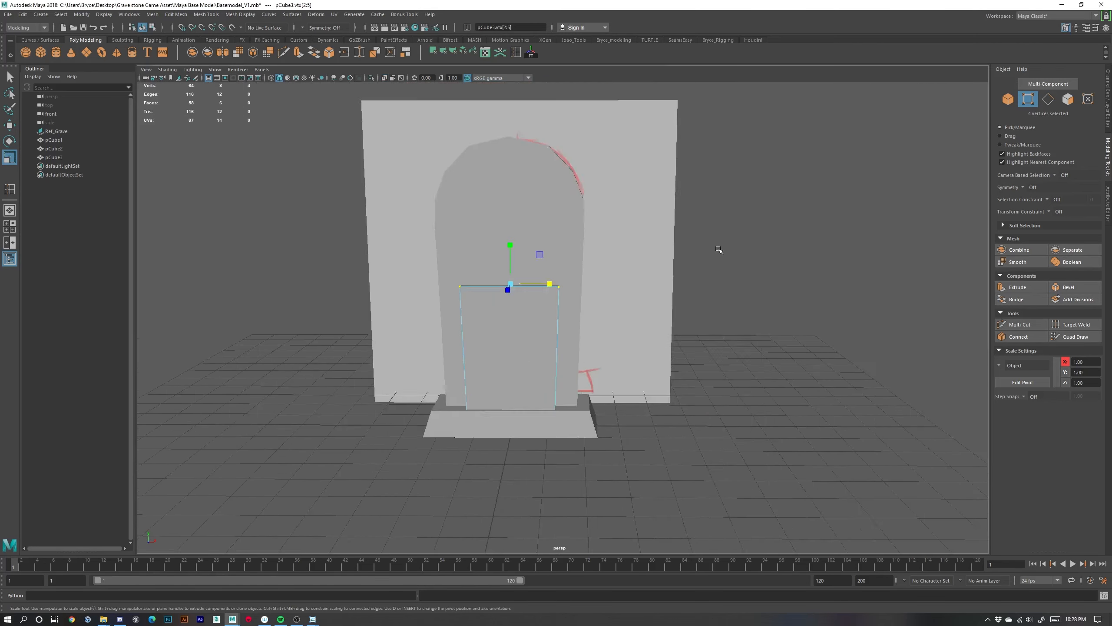
alt+drag(719, 250, 533, 304)
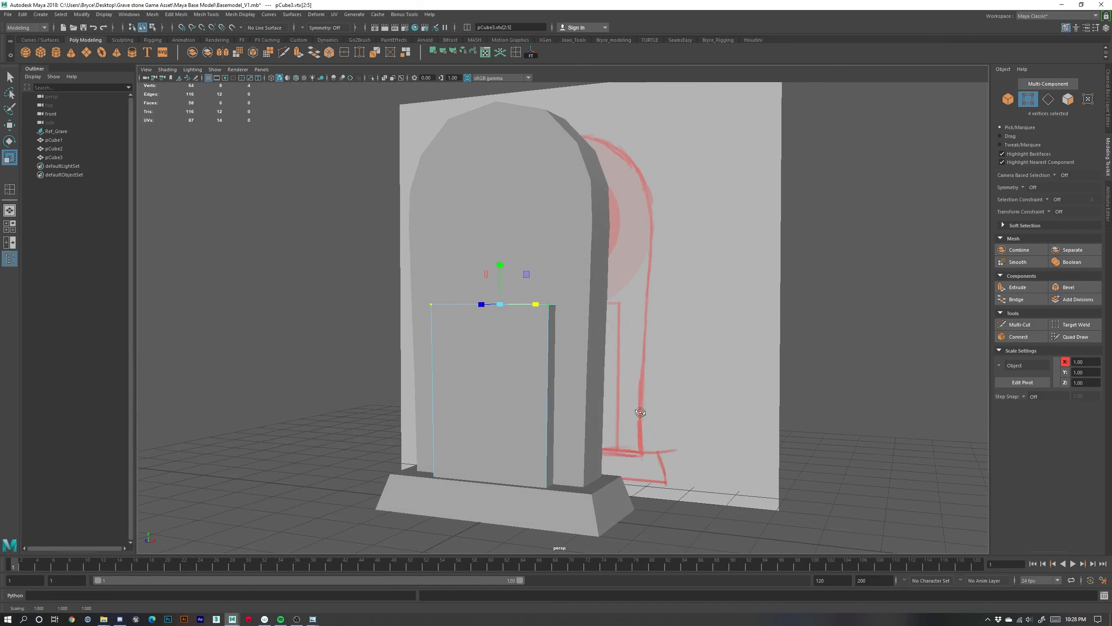
mouse_move(641, 412)
alt+mouse_down()
mouse_move(675, 409)
mouse_move(653, 410)
alt+mouse_up()
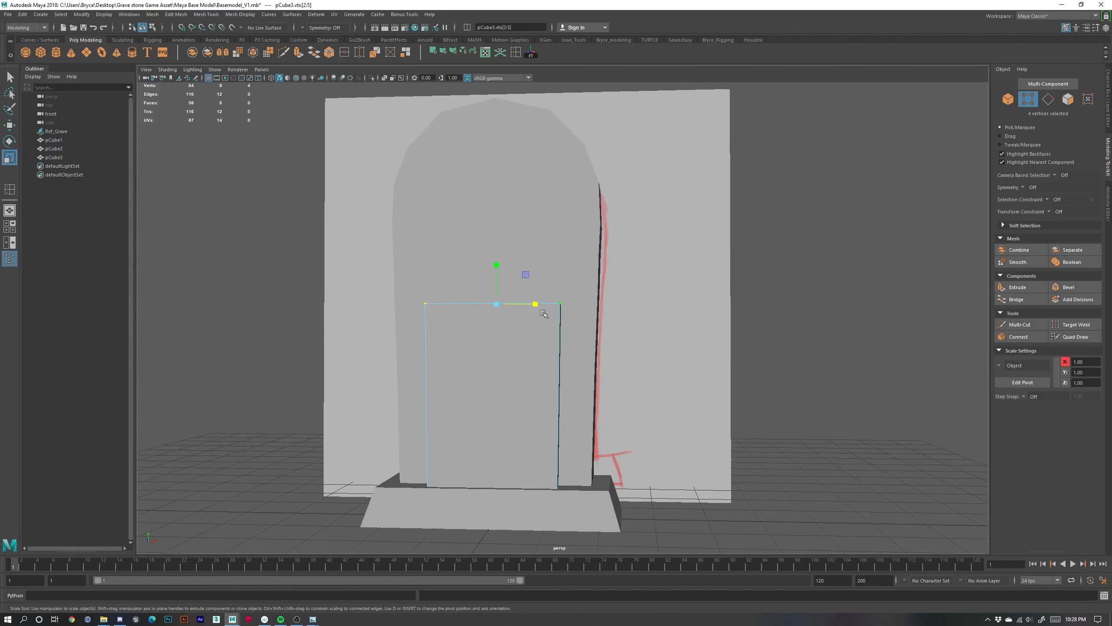
drag(534, 303, 535, 304)
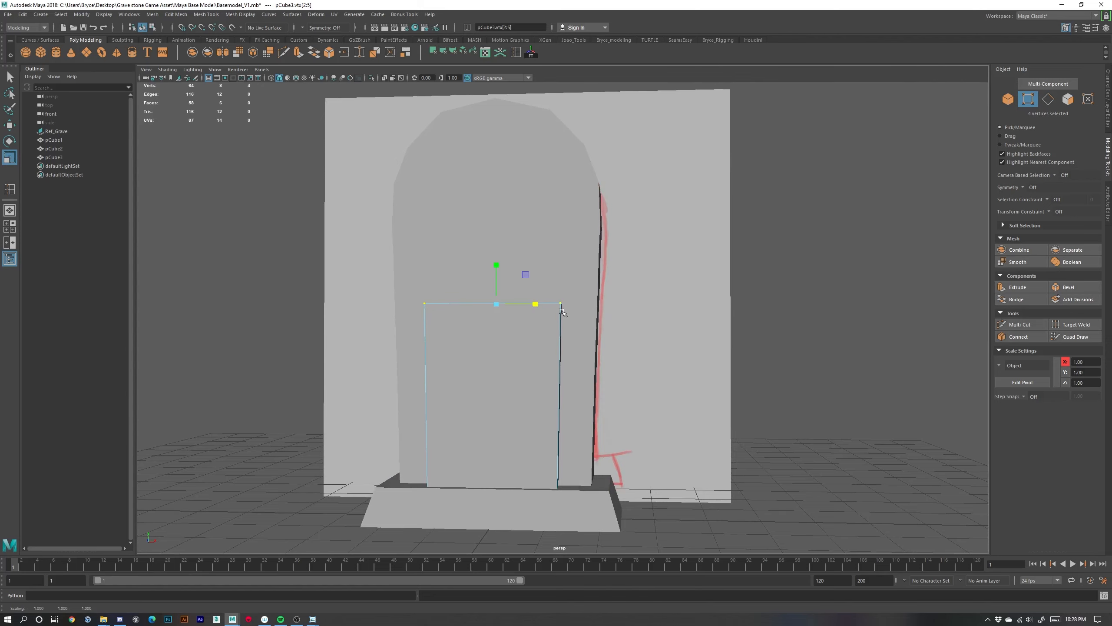
Compare the front panel's flared outline with the sketch in the front view and in perspective
scroll(611, 394, down, 3)
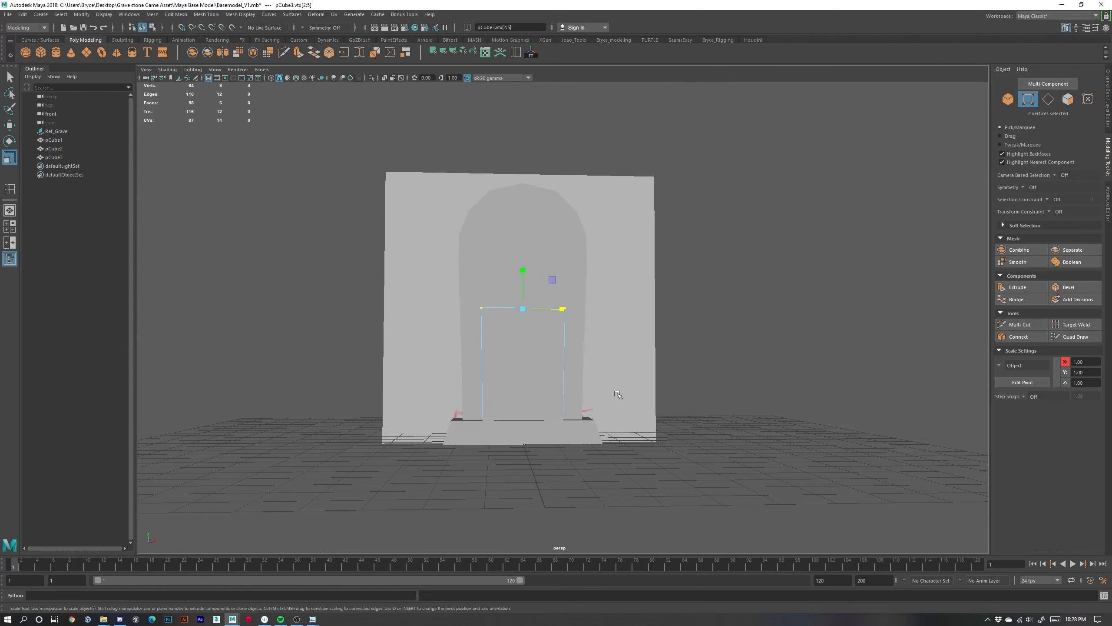
key(space)
key(space)
scroll(572, 278, up, 3)
alt+middle_drag(572, 278, 578, 351)
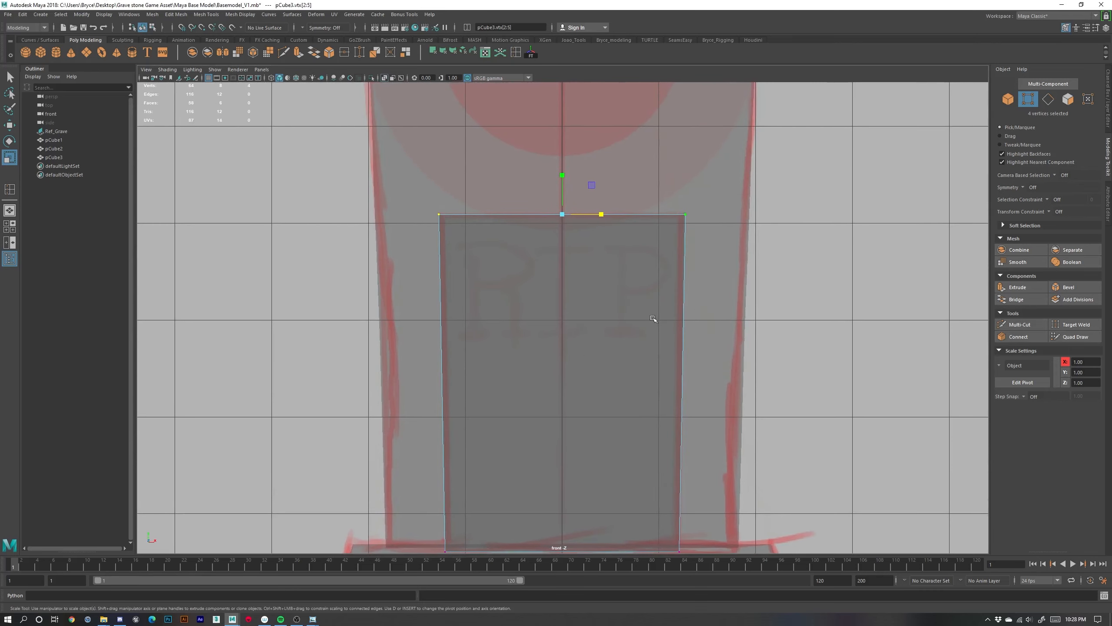
alt+drag(710, 288, 703, 288)
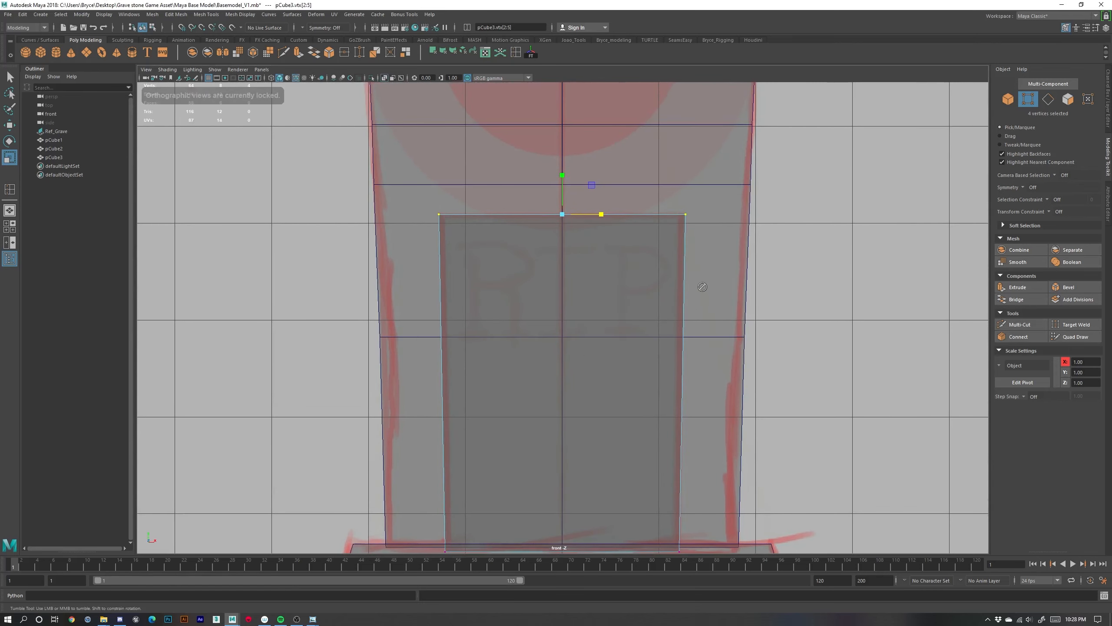
key(space)
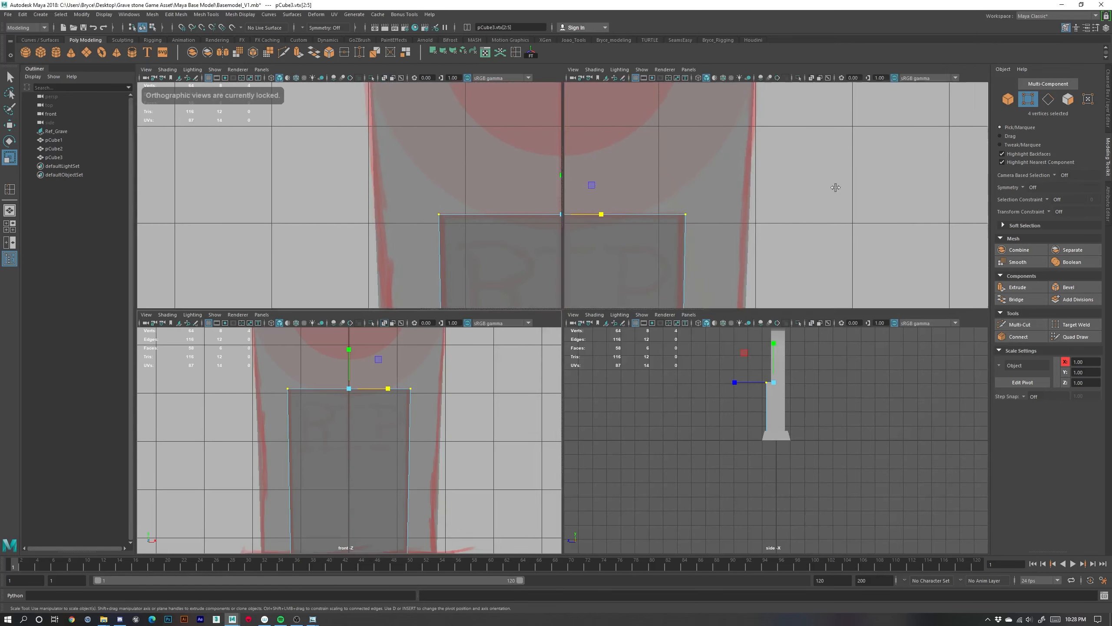
key(space)
scroll(610, 332, up, 5)
alt+drag(610, 331, 552, 375)
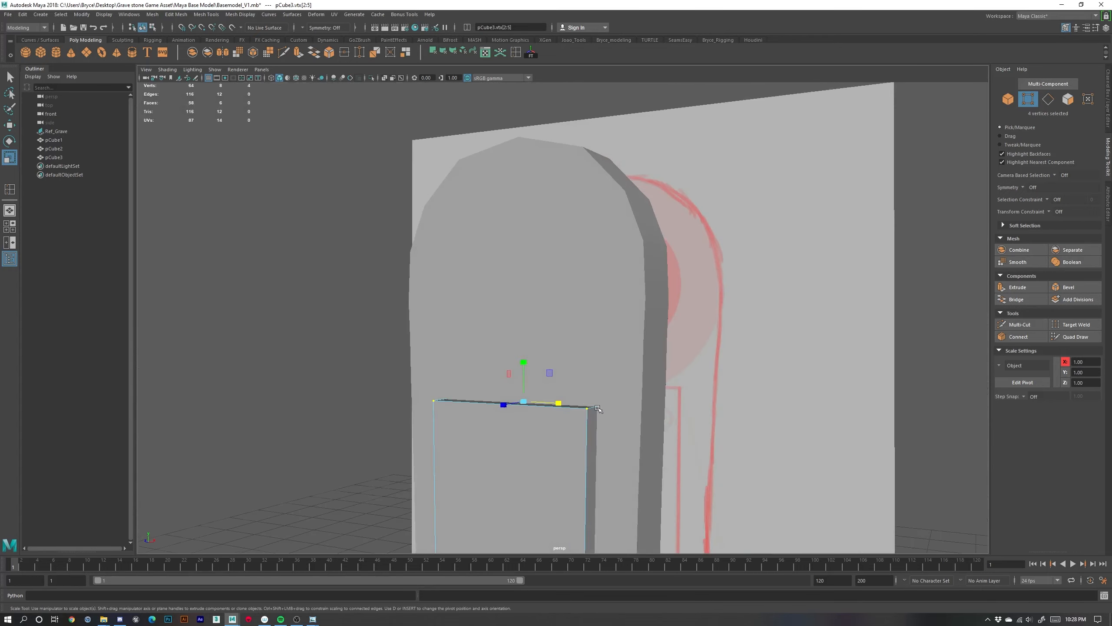
Return the front panel to object mode, clear the selection and view the whole gravestone from the side
right_drag(553, 376, 496, 376)
click(378, 337)
alt+right_drag(648, 433, 604, 403)
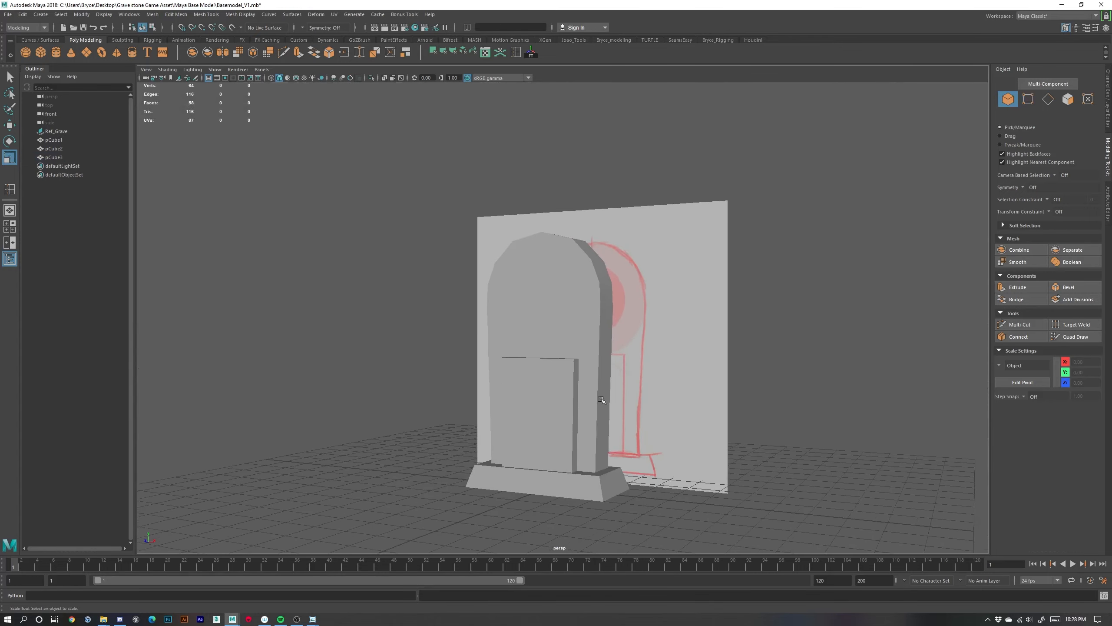
alt+middle_drag(603, 403, 549, 337)
alt+right_drag(549, 338, 546, 377)
alt+drag(546, 377, 629, 401)
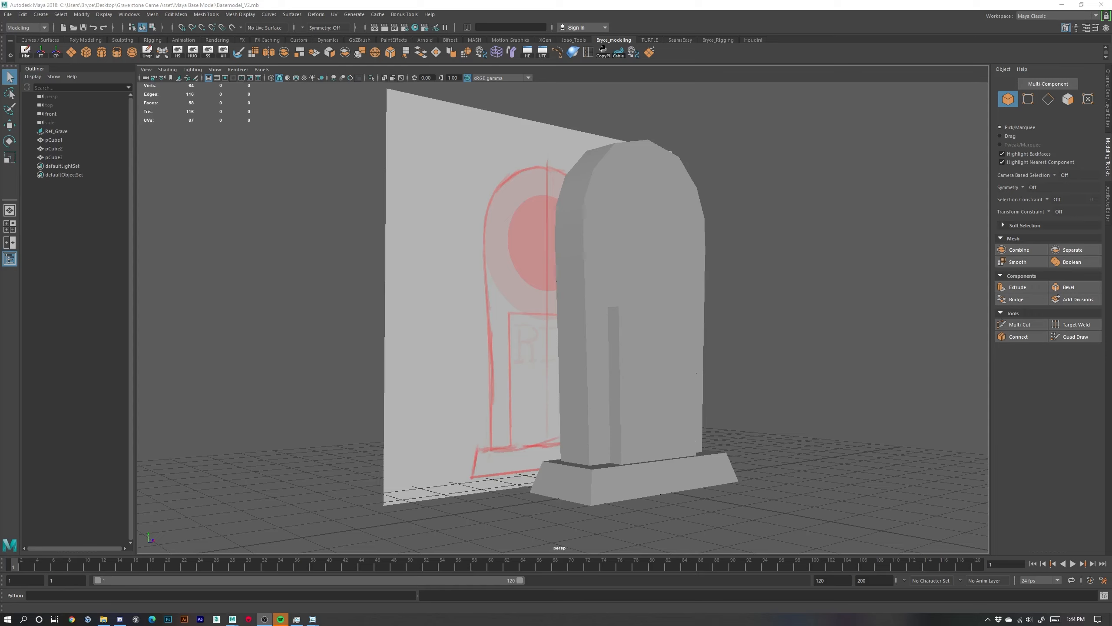
Show the rounded slab's channel attributes and freeze its transformations
click(615, 183)
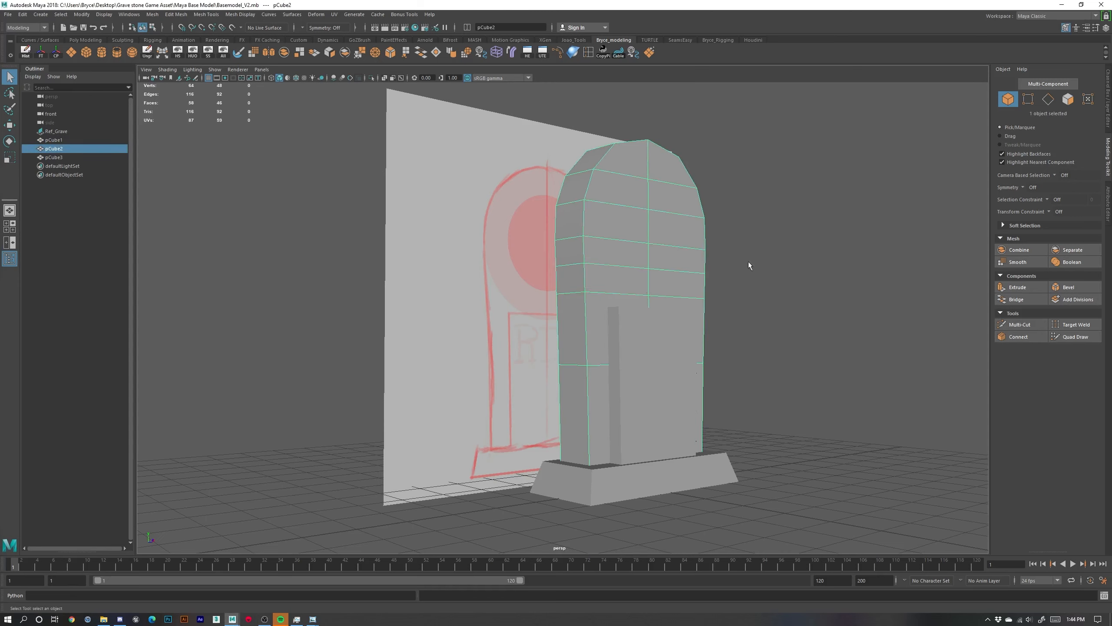
click(1109, 95)
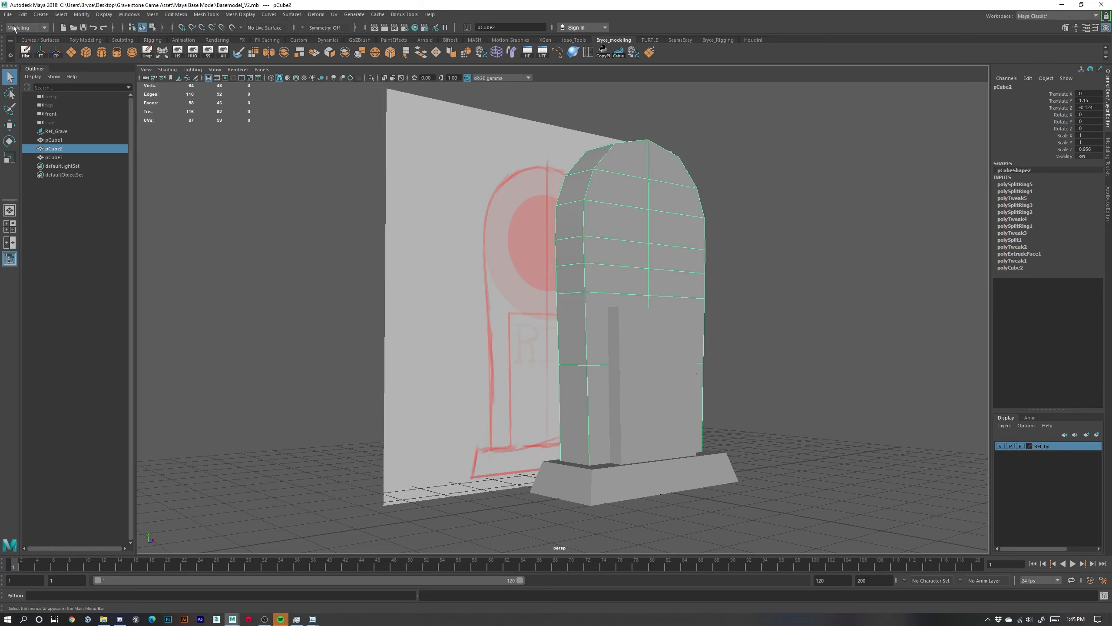
click(23, 14)
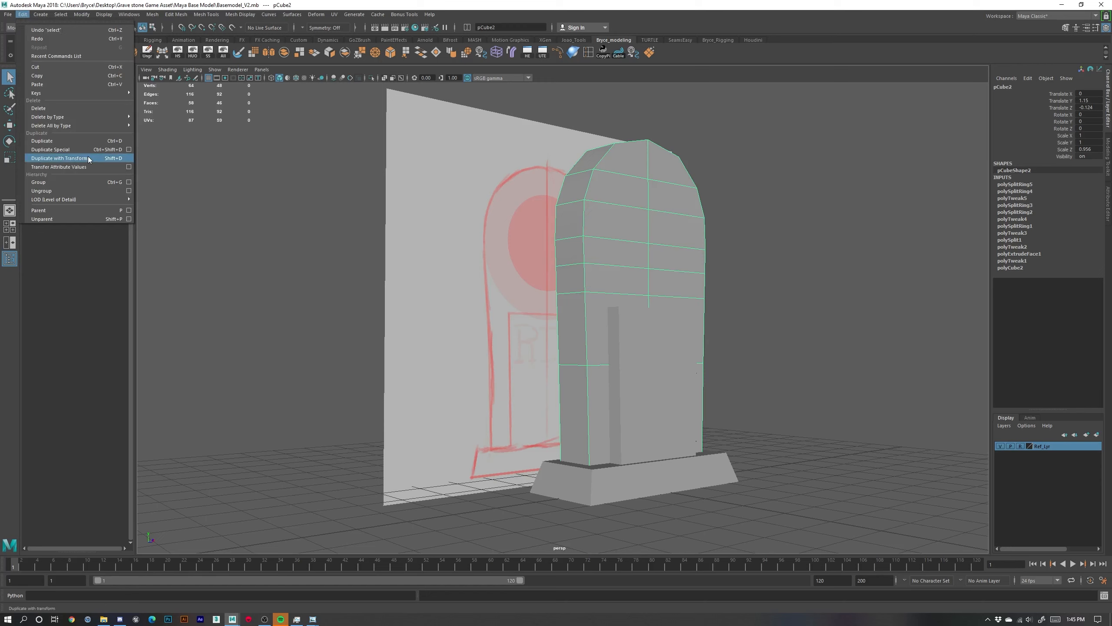
mouse_move(87, 118)
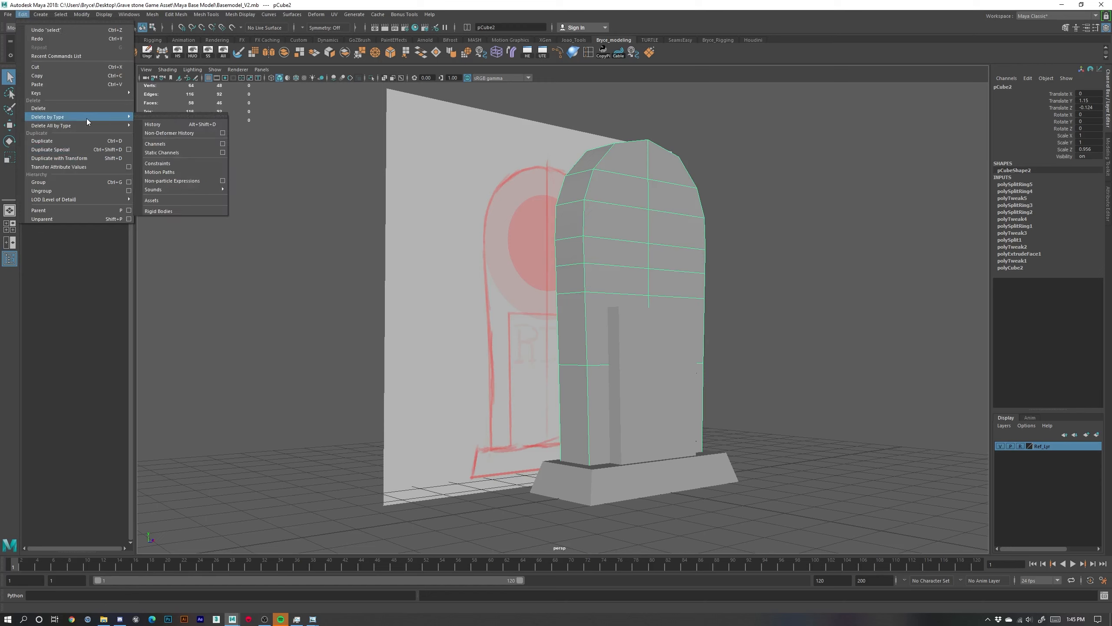
click(186, 126)
click(79, 14)
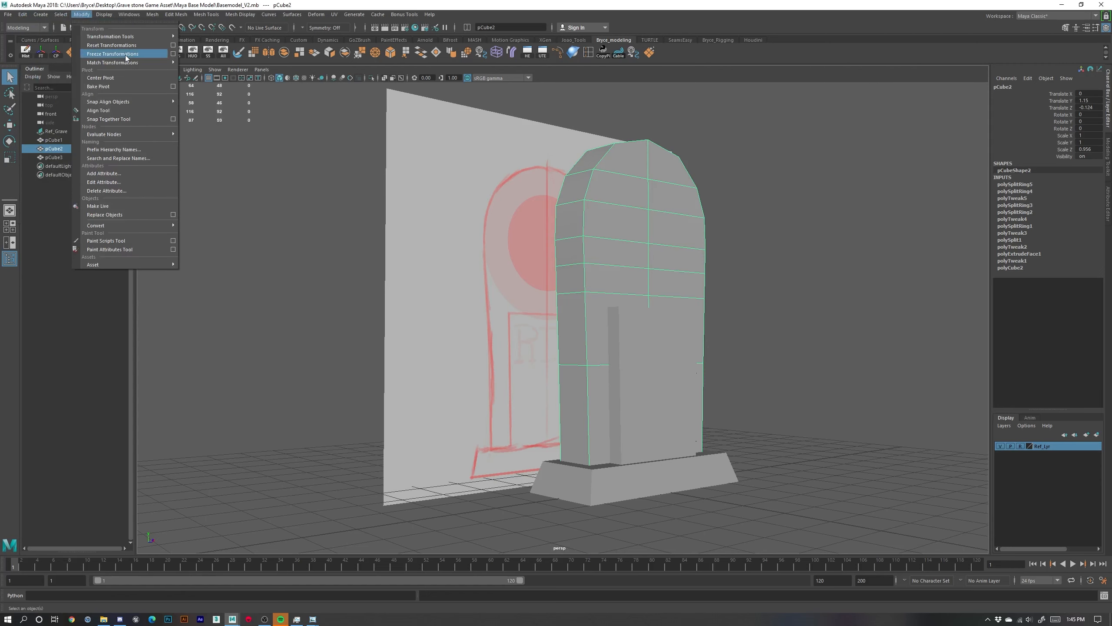
click(40, 54)
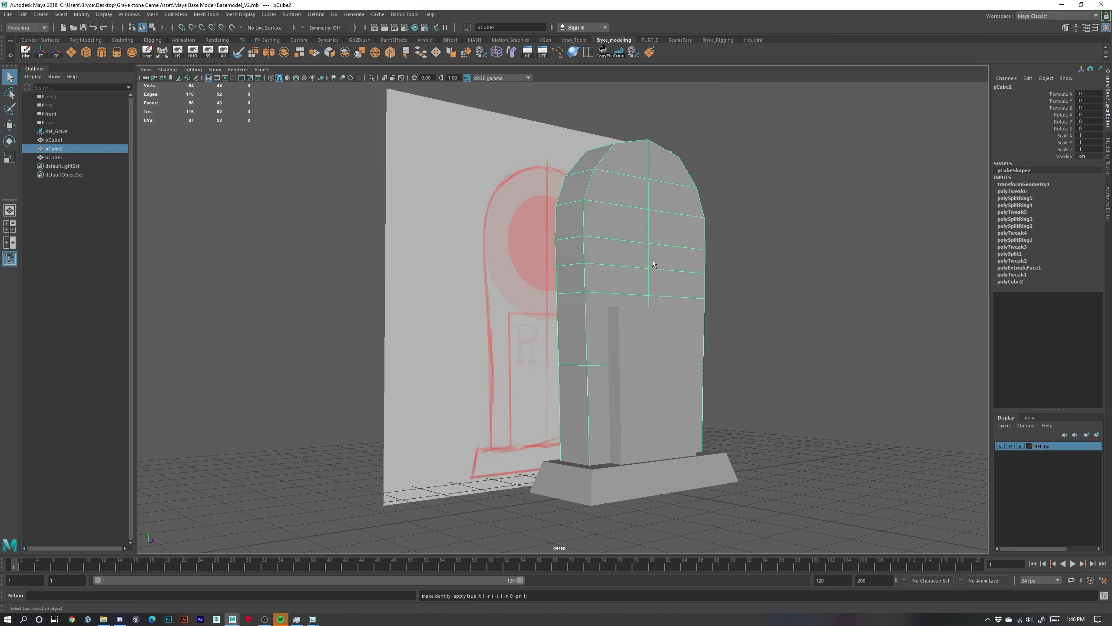
Freeze the transformations of the front panel and of the flared base, keeping the base's construction history
click(70, 158)
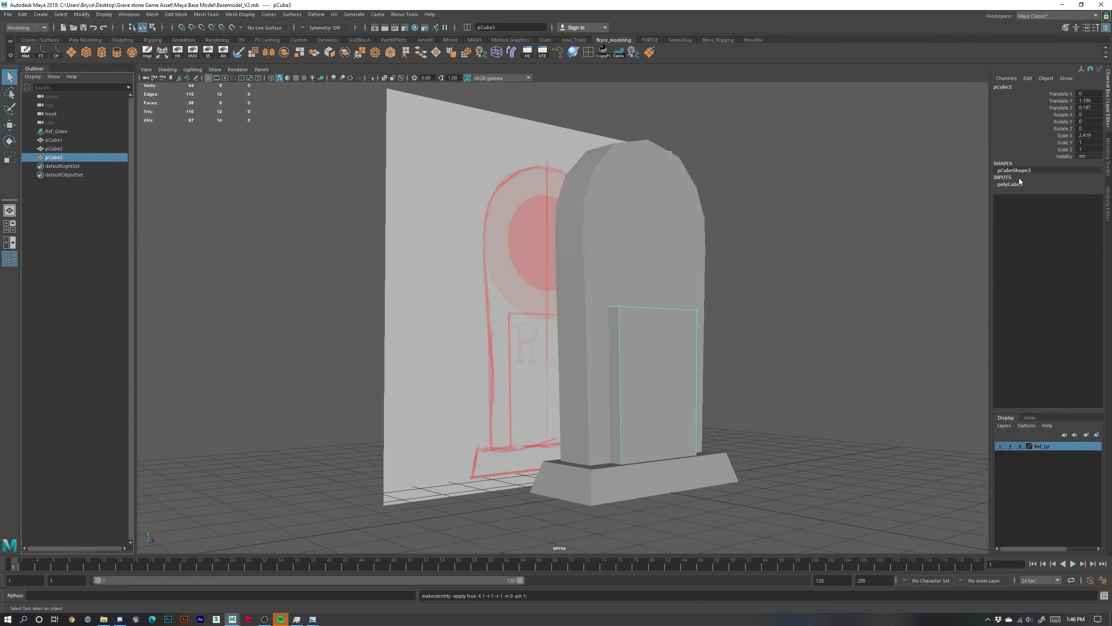
click(42, 53)
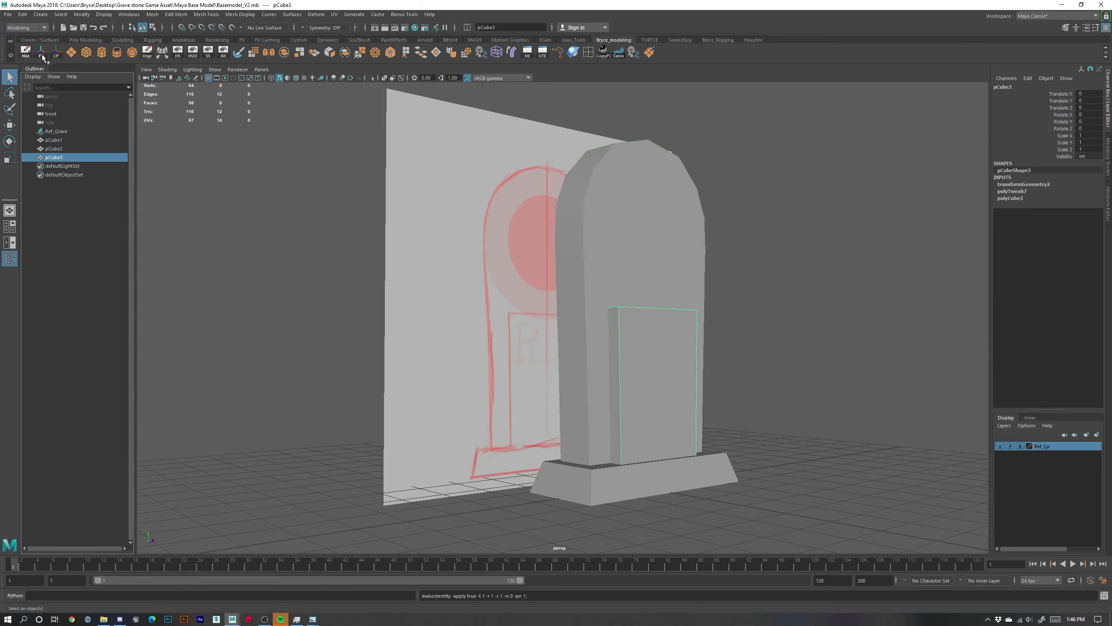
click(54, 149)
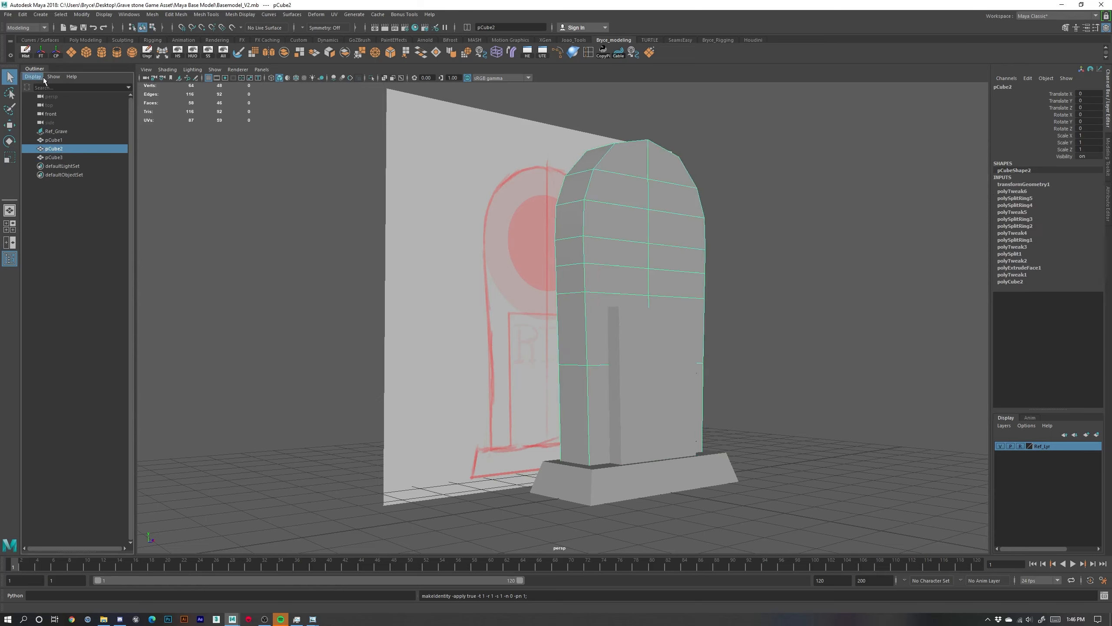
click(55, 140)
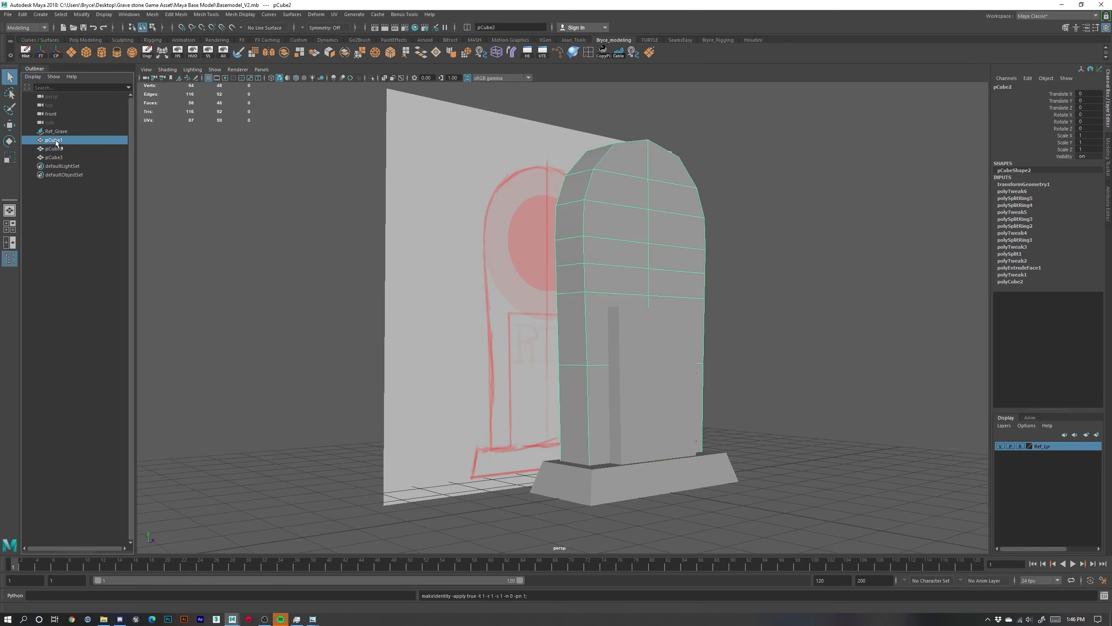
click(26, 54)
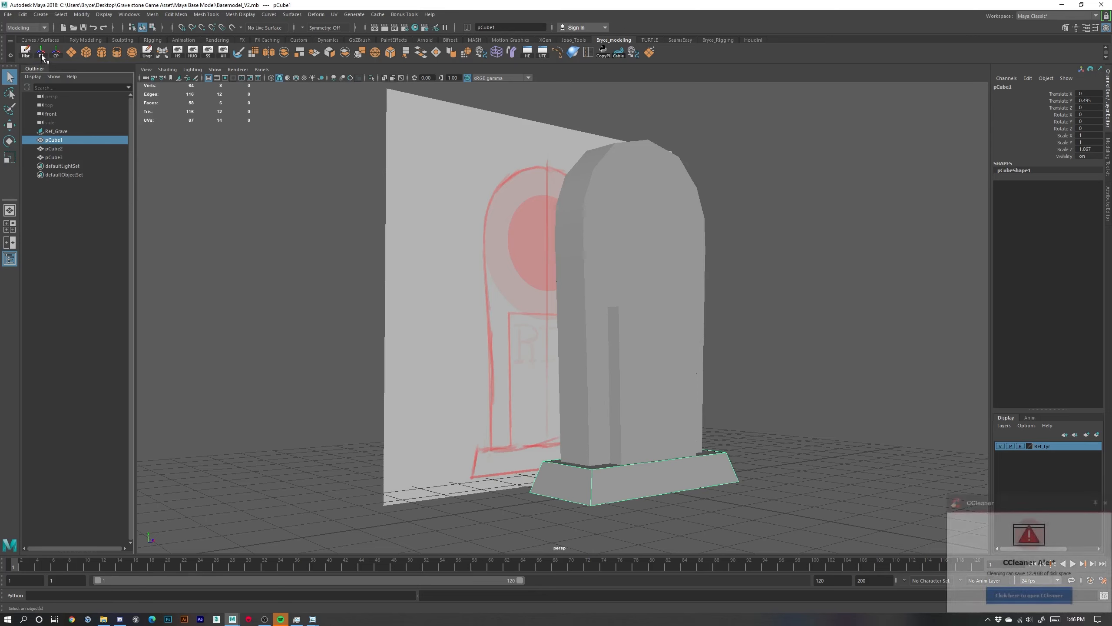
key(ctrl+z)
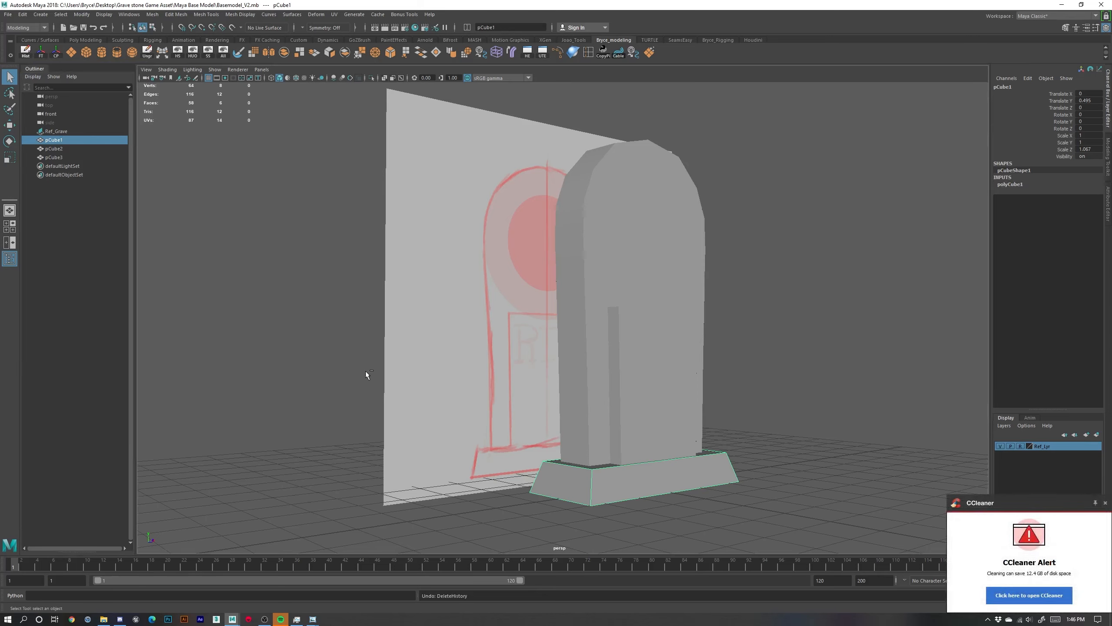
click(41, 52)
Delete the construction history of the slab, the front panel and the flared base
click(637, 237)
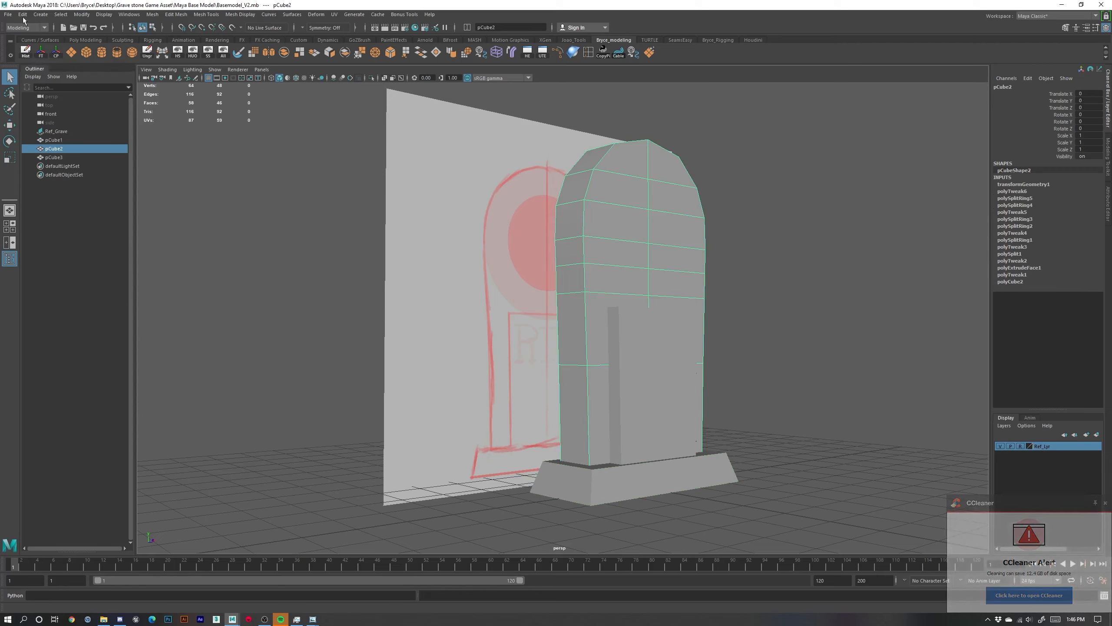
click(26, 51)
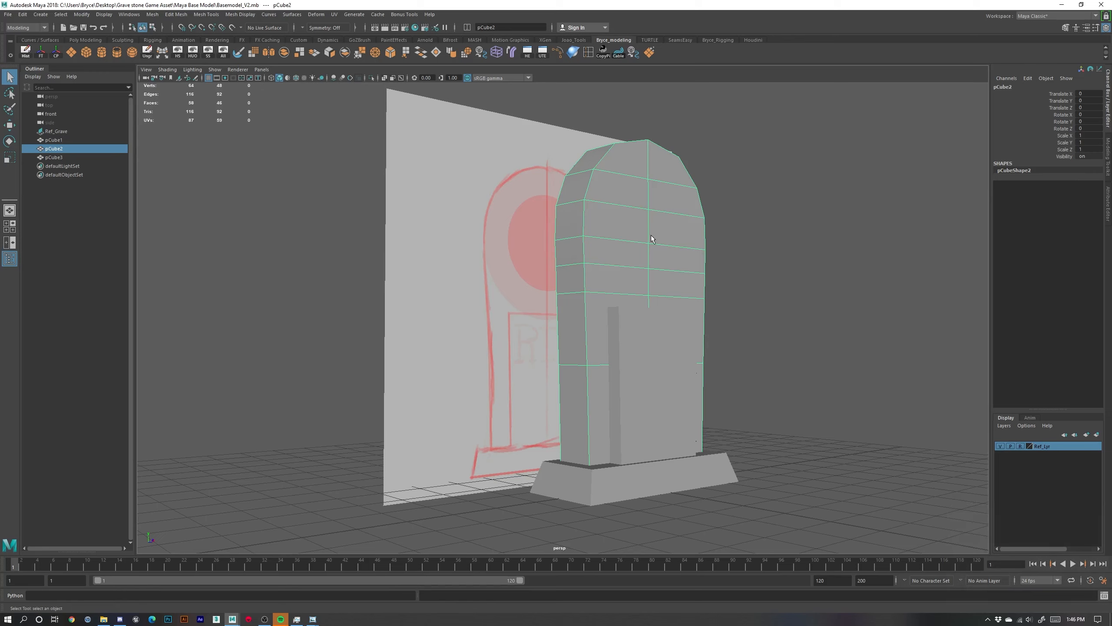
shift+click(655, 350)
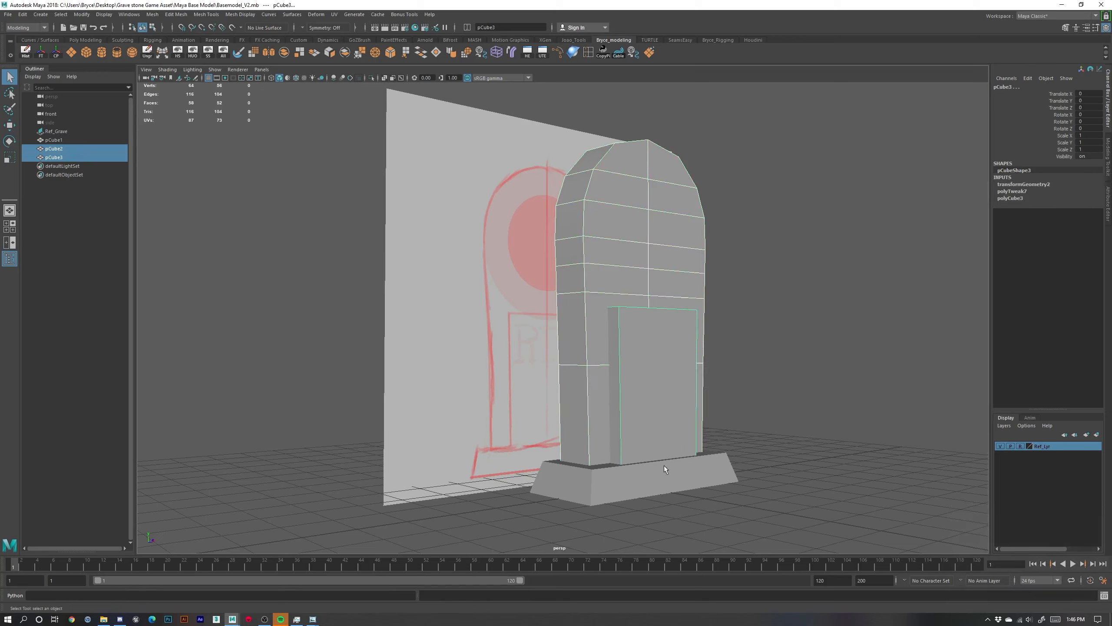
shift+click(629, 480)
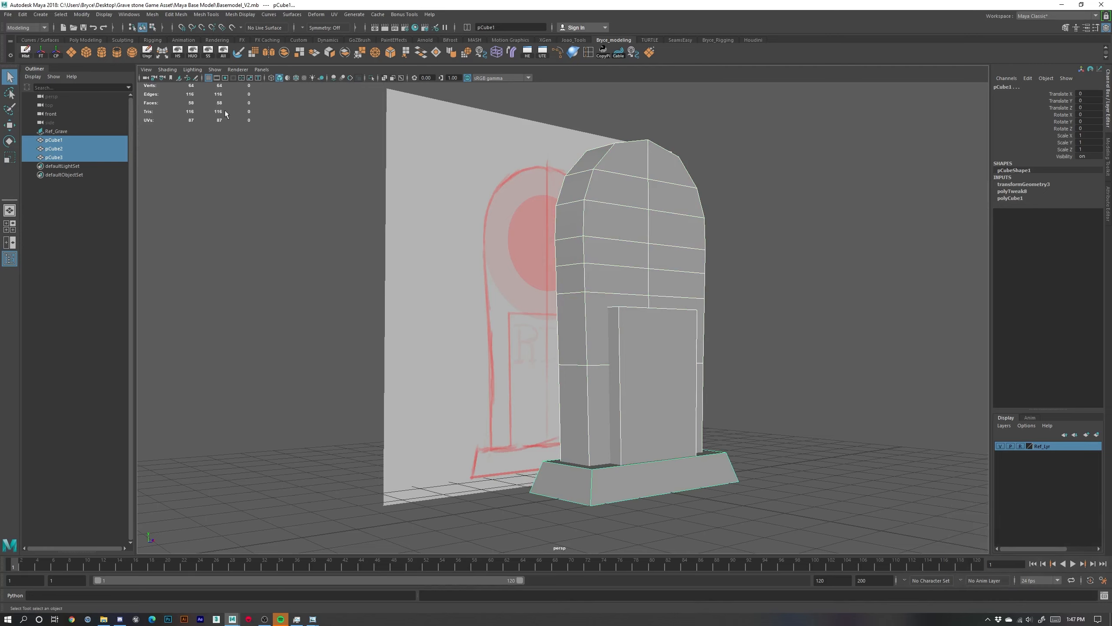
click(27, 53)
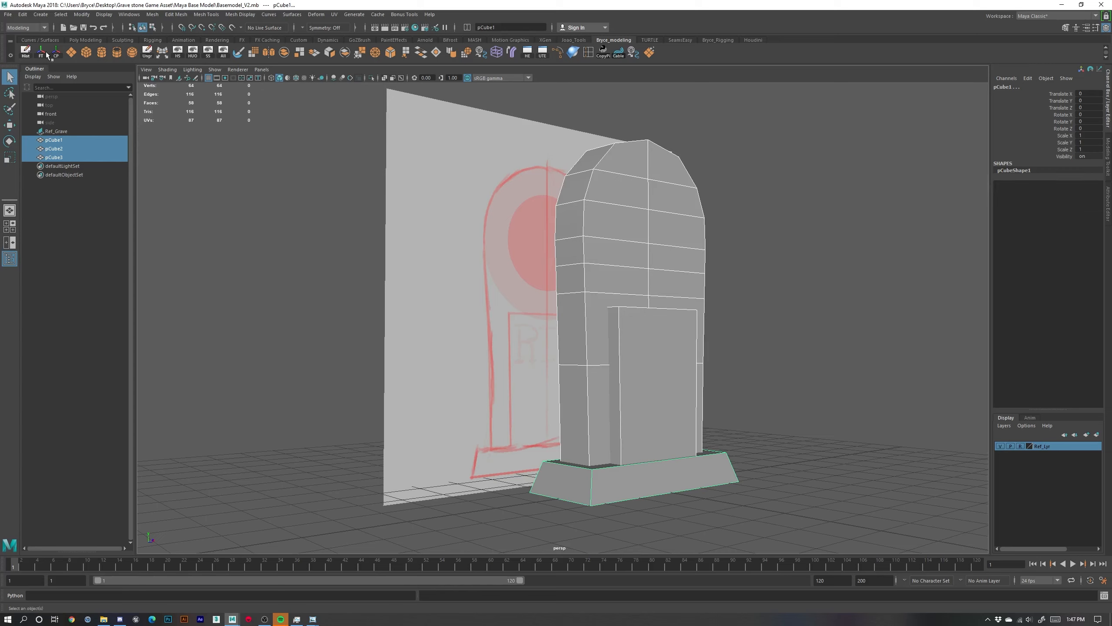
Freeze the transformations of all three gravestone parts, check the panel, base and slab individually, and save the scene
click(45, 53)
click(754, 359)
click(685, 385)
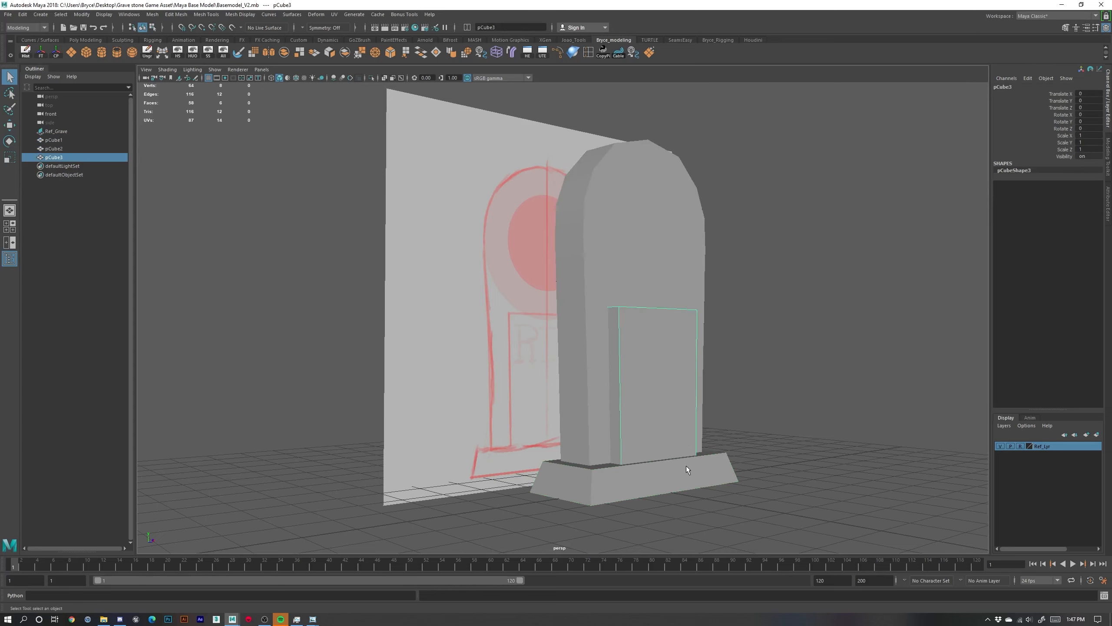
click(687, 469)
click(662, 387)
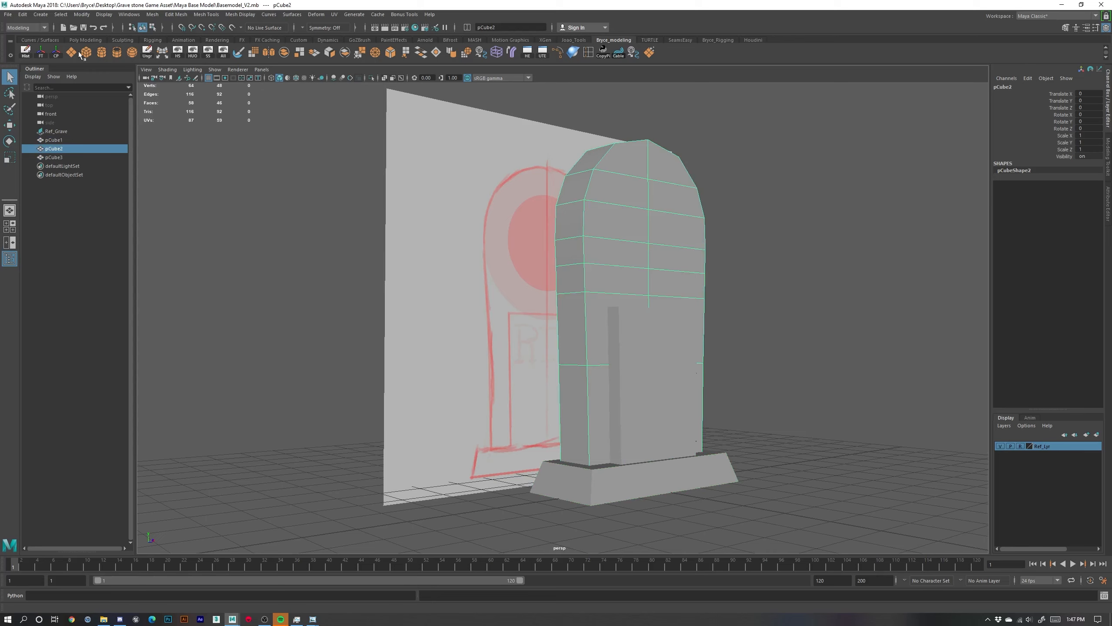
key(ctrl+s)
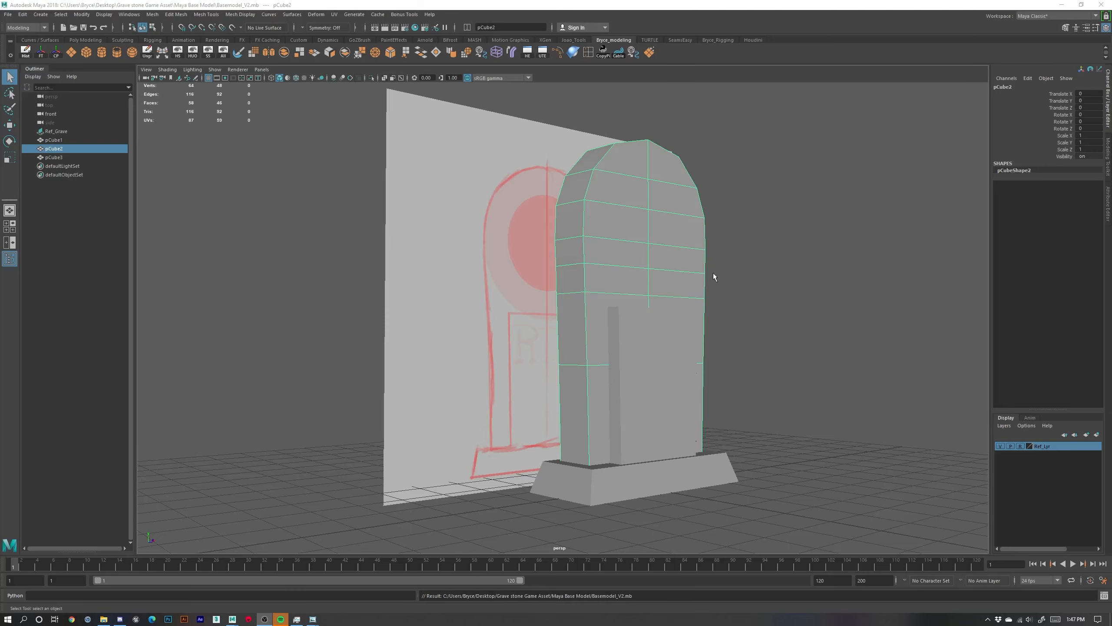
Preview the rounded slab with smoothing and examine its softened top and side edges up close
alt+right_drag(645, 253, 788, 299)
alt+drag(609, 114, 653, 127)
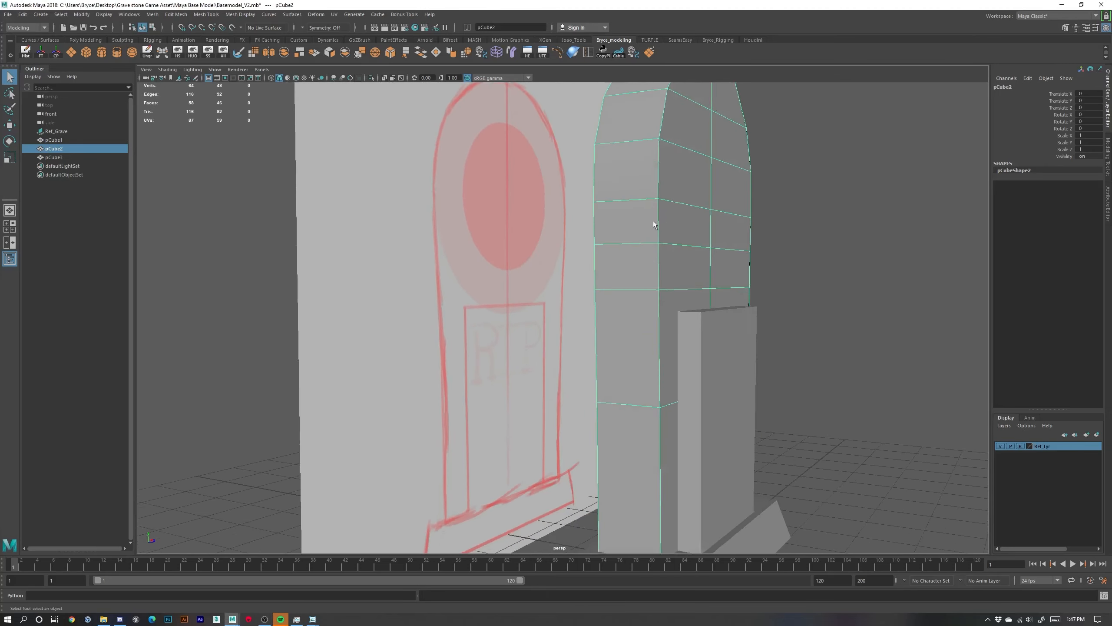
alt+middle_drag(653, 127, 591, 197)
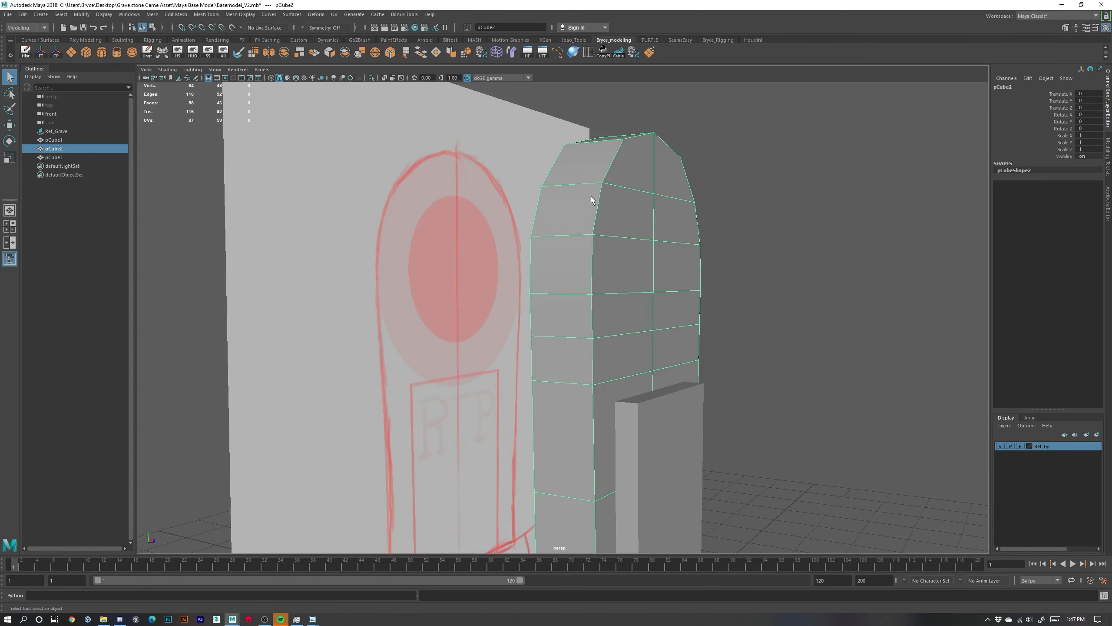
alt+middle_drag(620, 213, 591, 283)
alt+drag(613, 316, 590, 334)
key(3)
key(1)
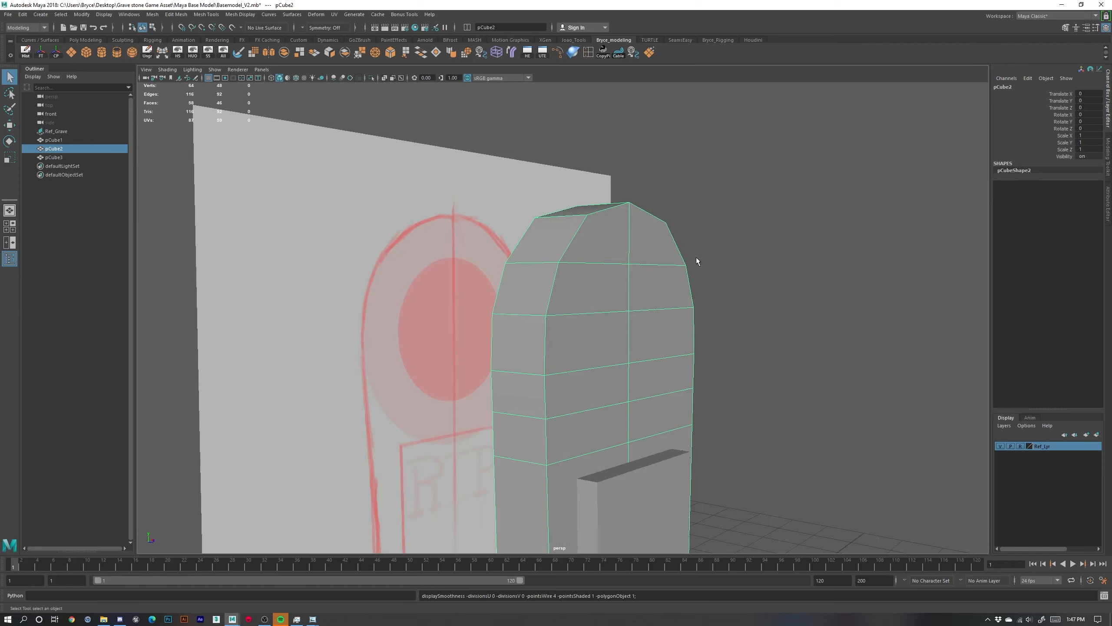
key(3)
alt+right_drag(705, 276, 620, 309)
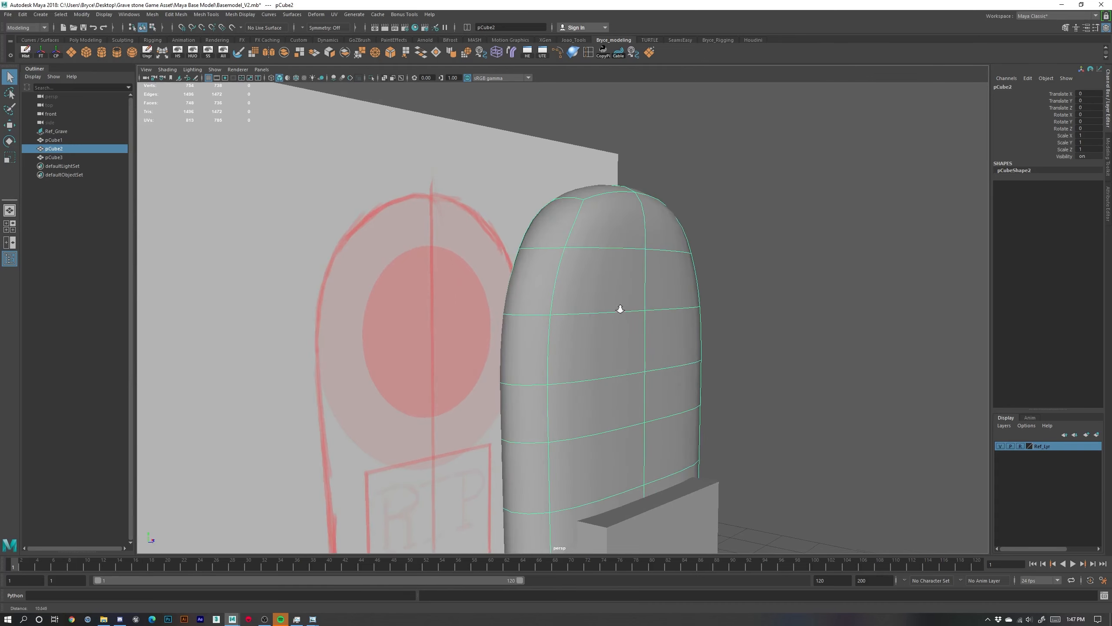
alt+drag(620, 309, 508, 222)
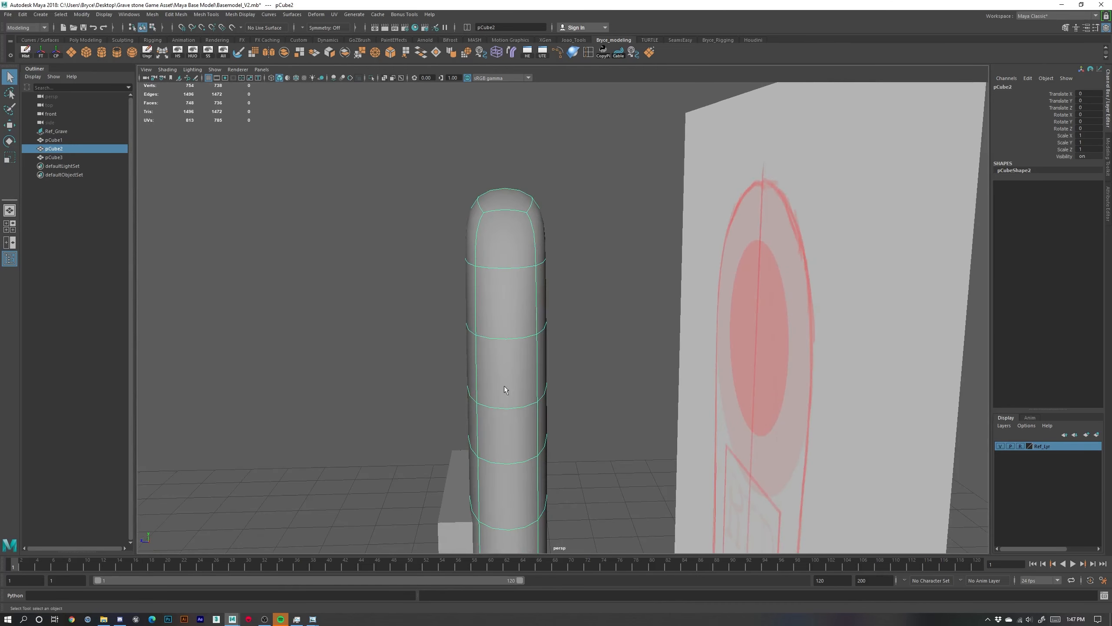
alt+drag(505, 386, 594, 318)
Examine the whole gravestone with the slab smoothed, return the slab to its unsmoothed display and clear the selection
right_drag(594, 319, 666, 306)
key(w)
click(683, 301)
alt+drag(666, 305, 651, 335)
alt+right_drag(617, 318, 711, 375)
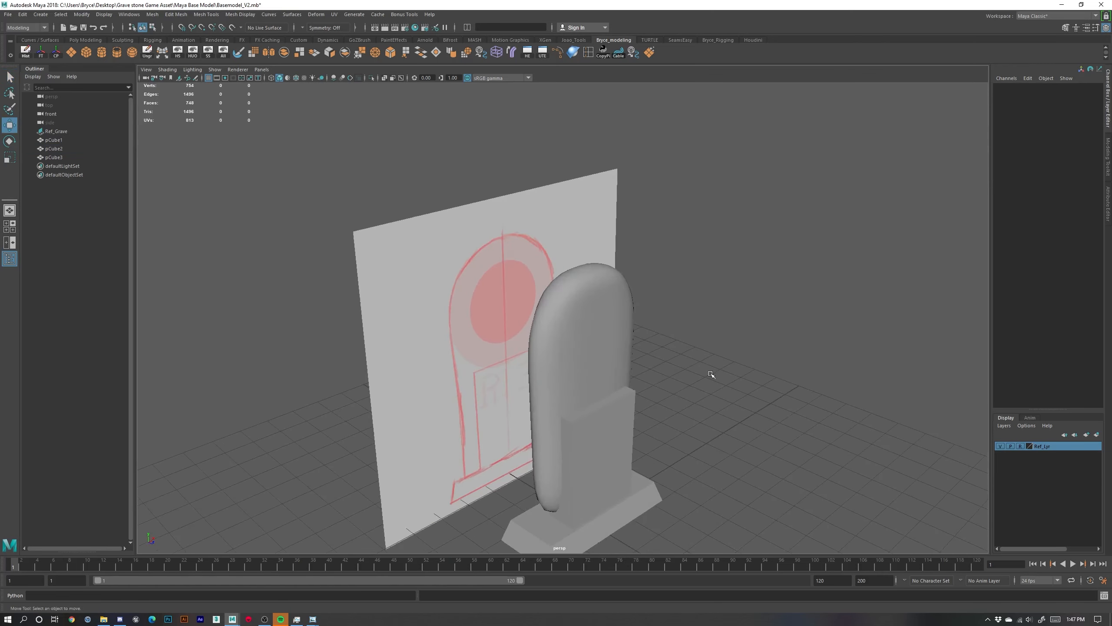
mouse_move(711, 374)
alt+mouse_down()
mouse_move(723, 374)
mouse_move(716, 365)
alt+mouse_up()
click(611, 351)
key(1)
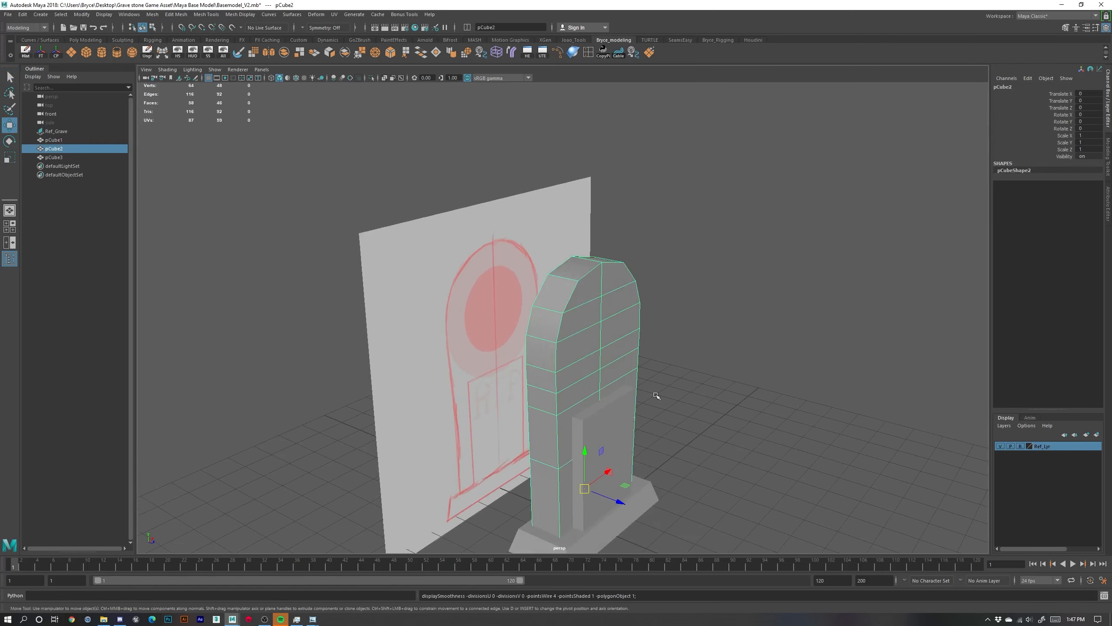
click(705, 340)
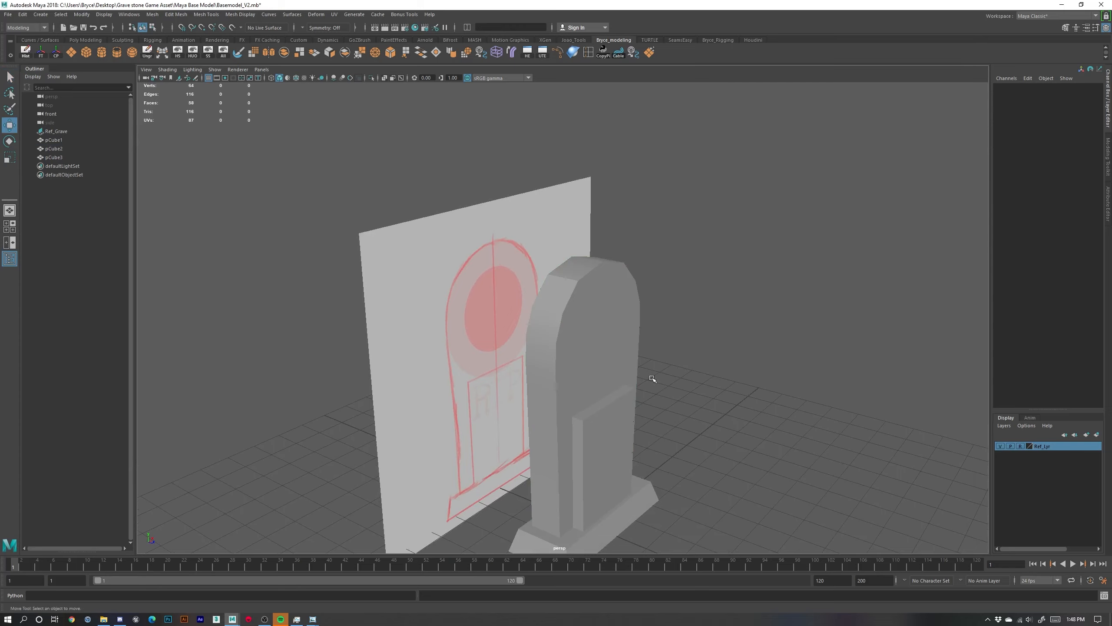
Insert an edge loop around the slab's thickness, close to its front edge
alt+drag(654, 386, 583, 299)
click(569, 278)
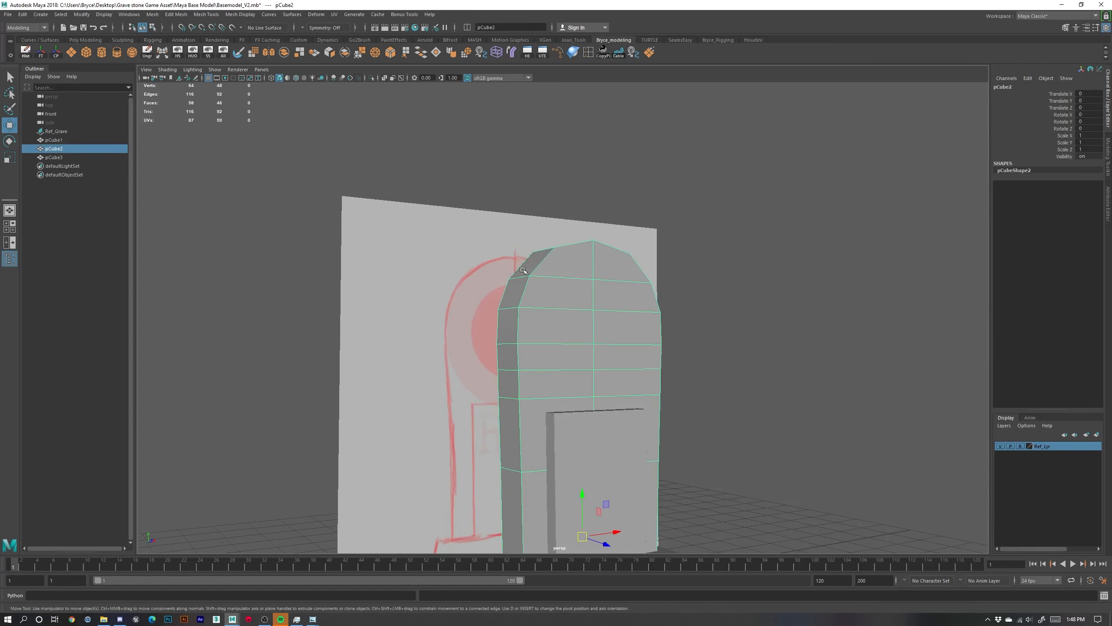
alt+drag(524, 270, 605, 290)
alt+right_drag(572, 251, 742, 333)
alt+drag(742, 333, 713, 308)
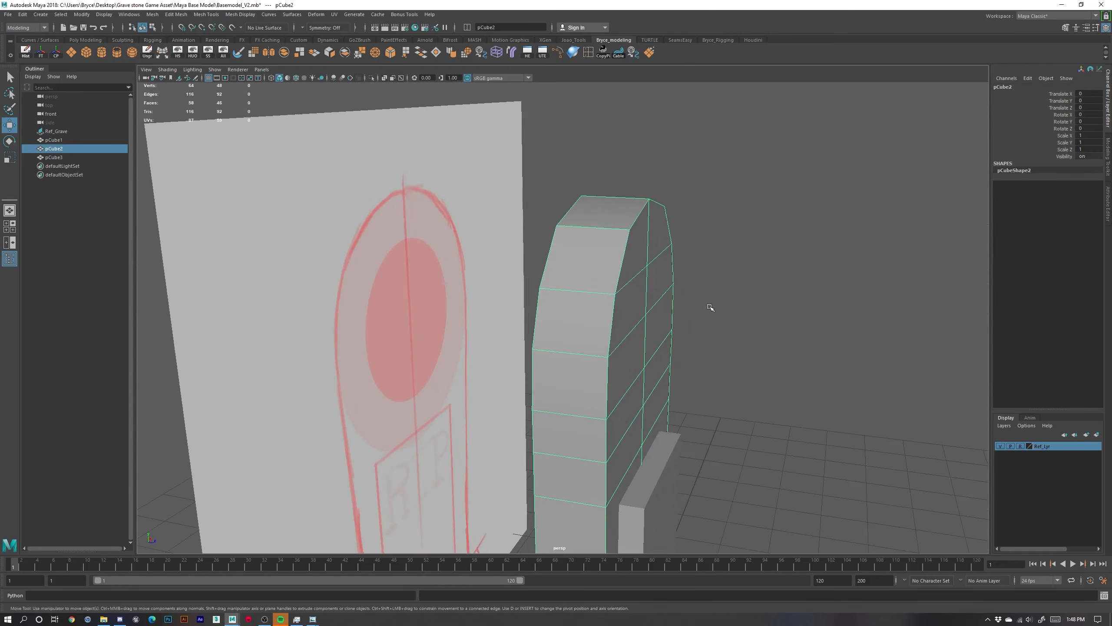
key(g)
alt+right_drag(628, 243, 682, 240)
alt+middle_drag(683, 240, 619, 310)
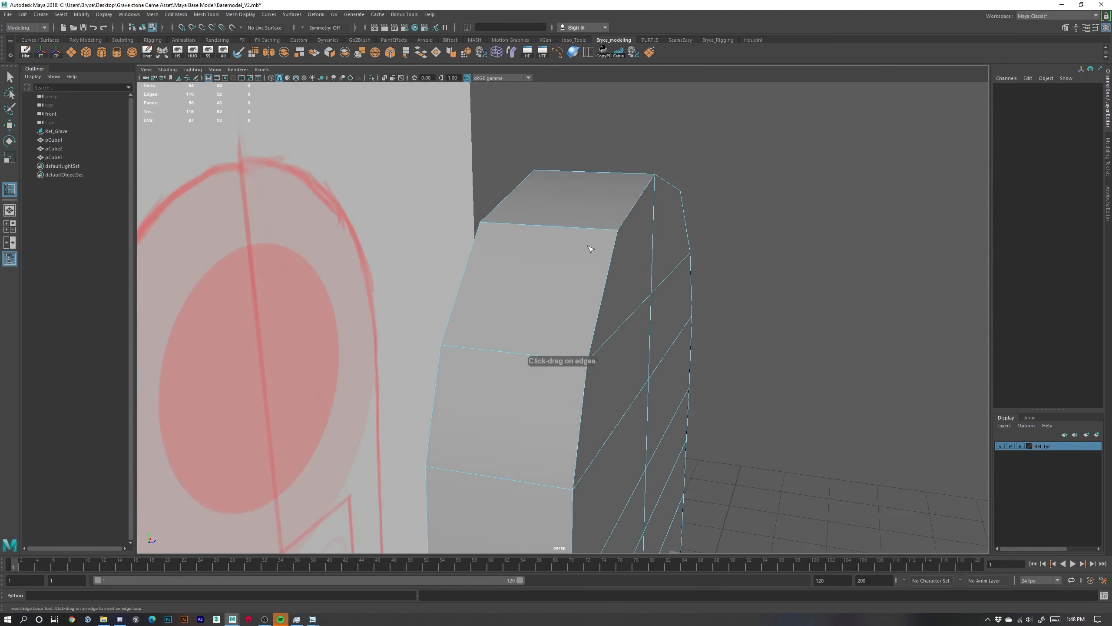
click(607, 231)
Preview the slab smoothed in object mode and examine how the added loop shapes its front edge
mouse_move(686, 308)
alt+mouse_down()
mouse_move(658, 309)
mouse_move(665, 316)
alt+mouse_up()
key(3)
right_drag(609, 248, 650, 237)
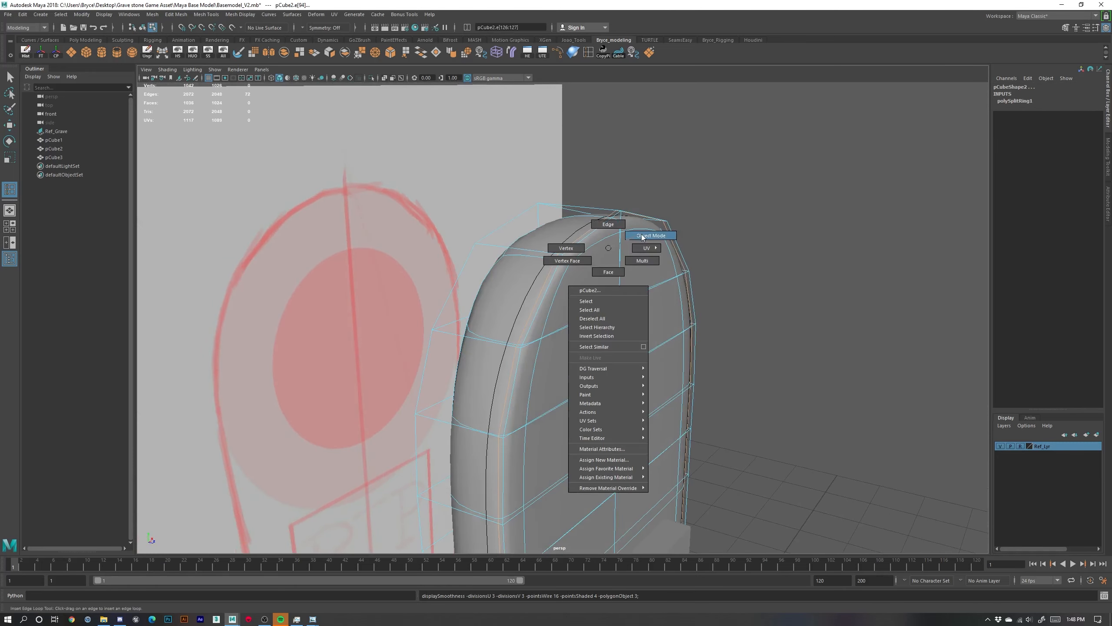
key(w)
click(787, 318)
alt+right_drag(787, 318, 643, 347)
alt+drag(643, 347, 700, 340)
alt+right_drag(700, 340, 718, 390)
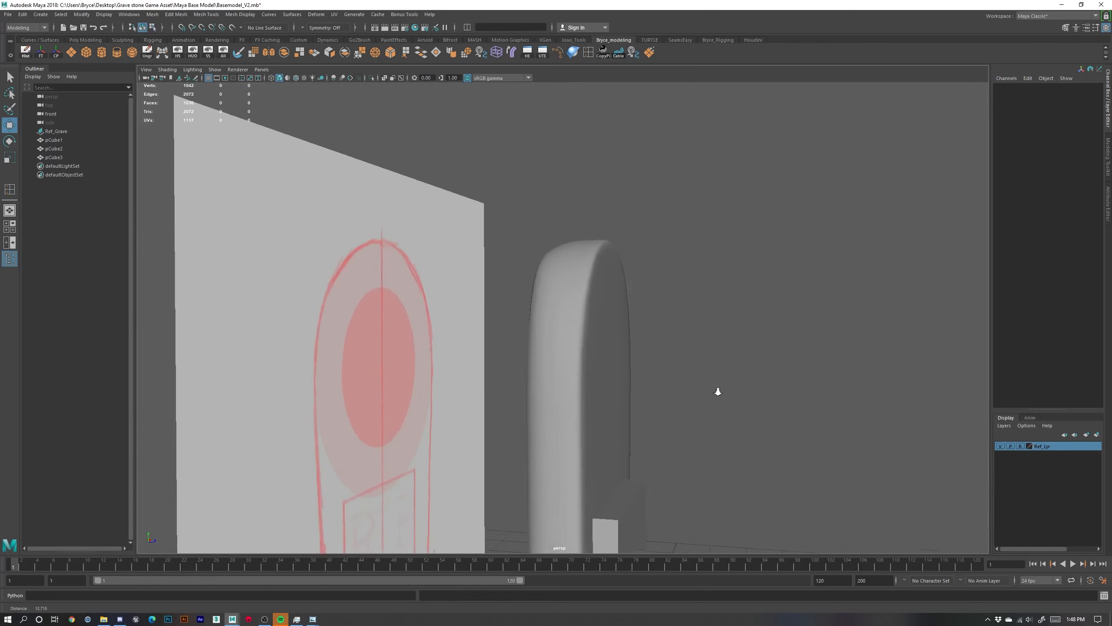
alt+drag(718, 389, 670, 341)
alt+drag(582, 292, 578, 386)
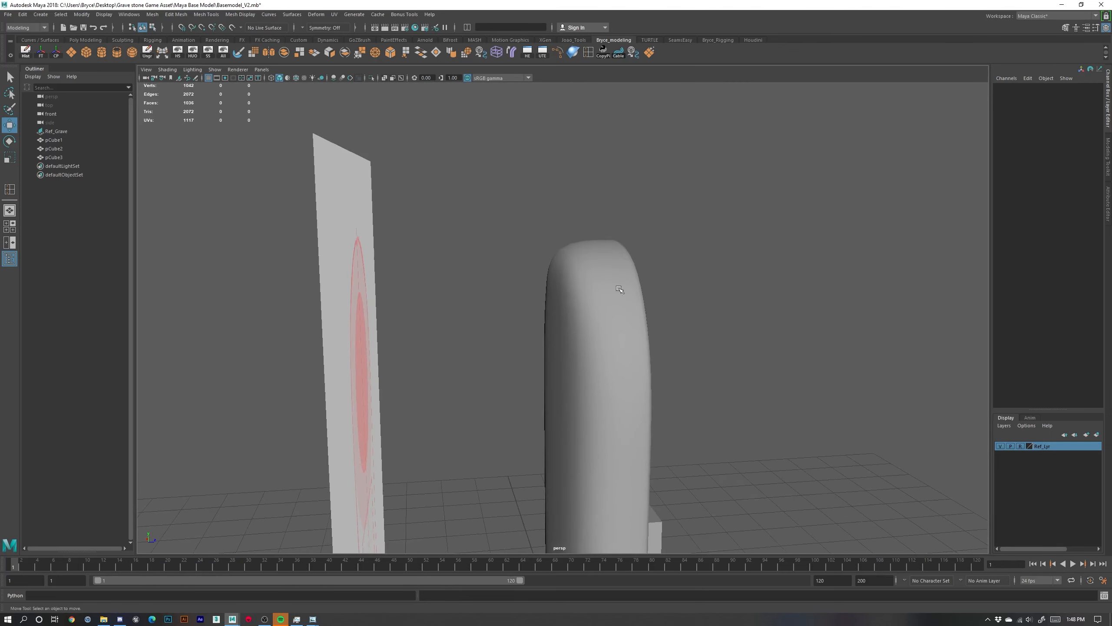
Return the slab to its unsmoothed display and select the whole added edge loop beside its front edge
click(639, 305)
key(1)
scroll(684, 317, up, 5)
alt+drag(679, 315, 592, 249)
right_drag(588, 239, 585, 211)
double_click(560, 274)
shift+click(597, 211)
alt+drag(640, 285, 666, 291)
shift+click(651, 183)
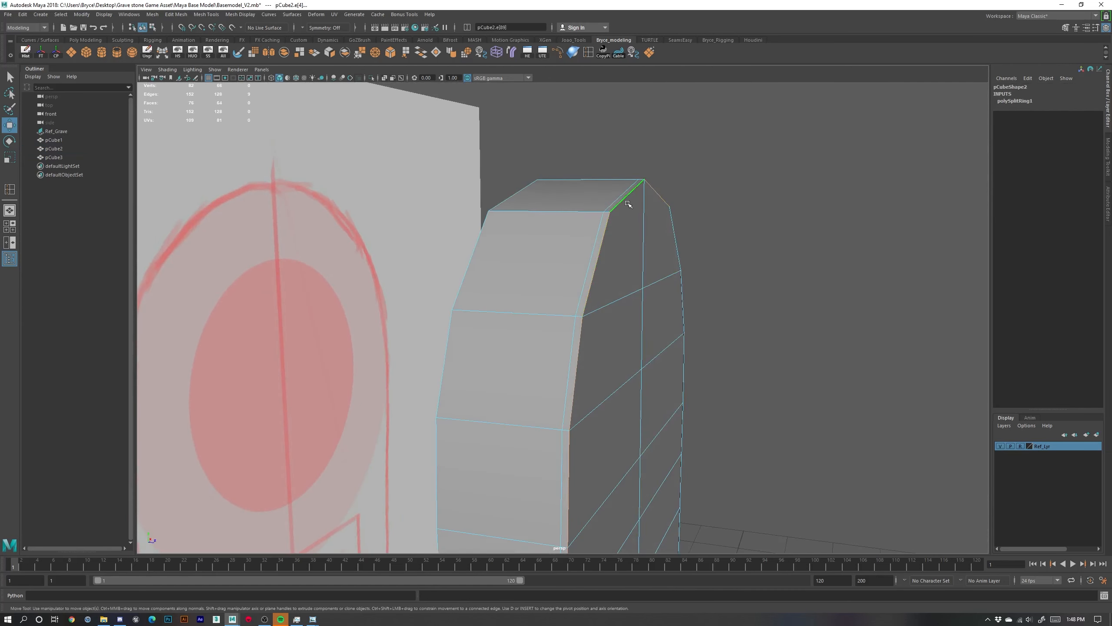
alt+drag(687, 330, 588, 236)
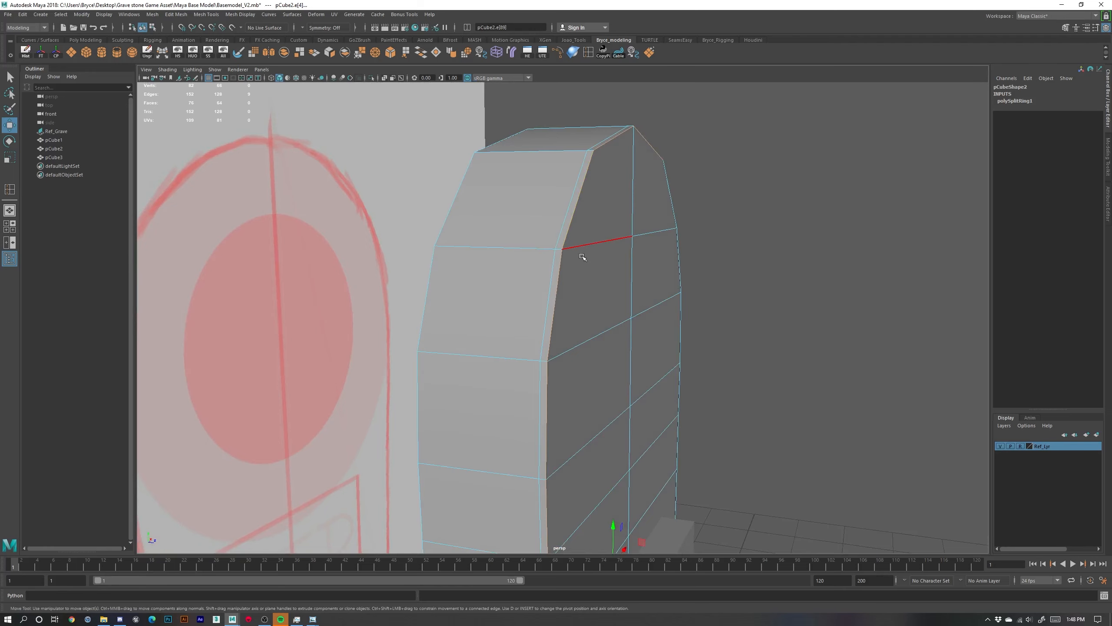
double_click(573, 199)
Try shifting the selected edge loop along the slab's thickness in the smoothed preview, and undo the move
scroll(685, 288, down, 4)
alt+drag(685, 289, 702, 324)
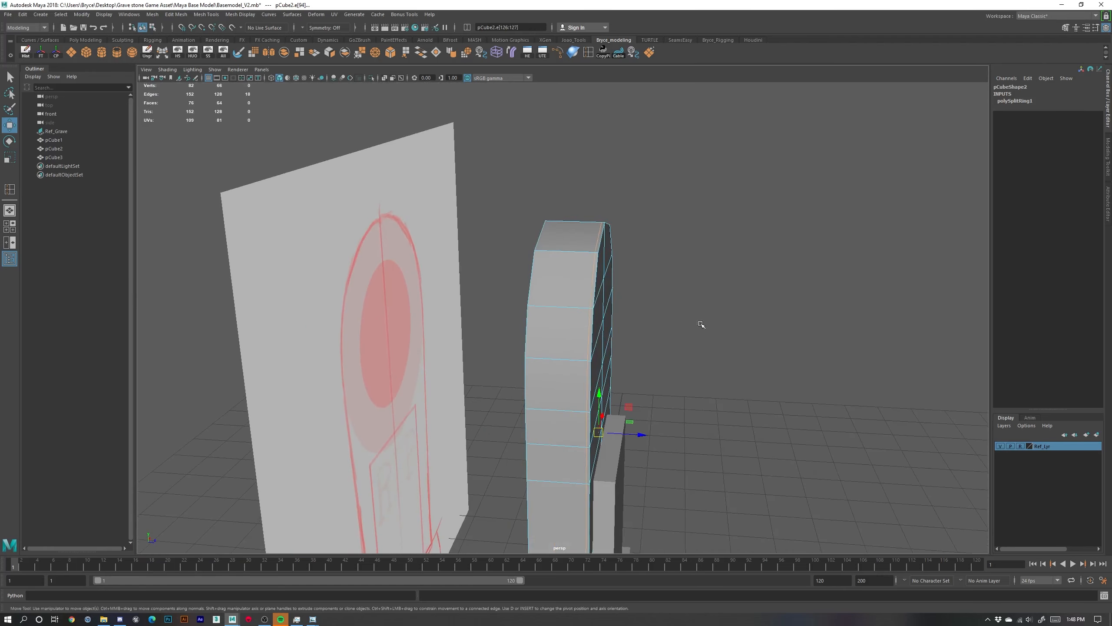
key(3)
scroll(675, 403, up, 3)
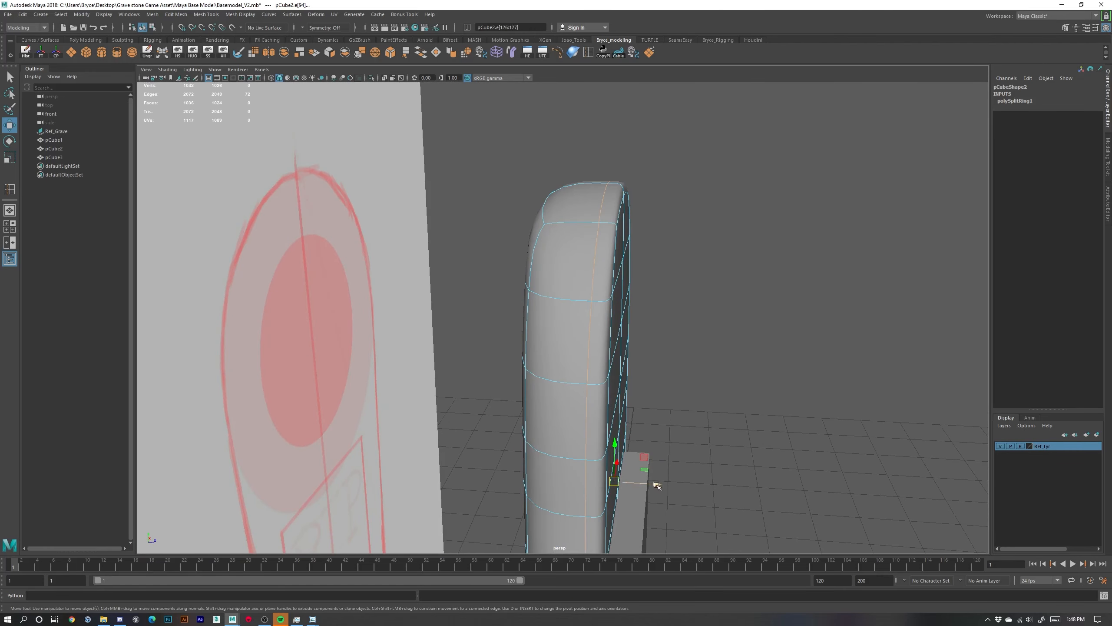
mouse_move(657, 486)
mouse_down()
mouse_move(615, 481)
mouse_move(674, 488)
mouse_move(657, 490)
mouse_up()
key(ctrl+z)
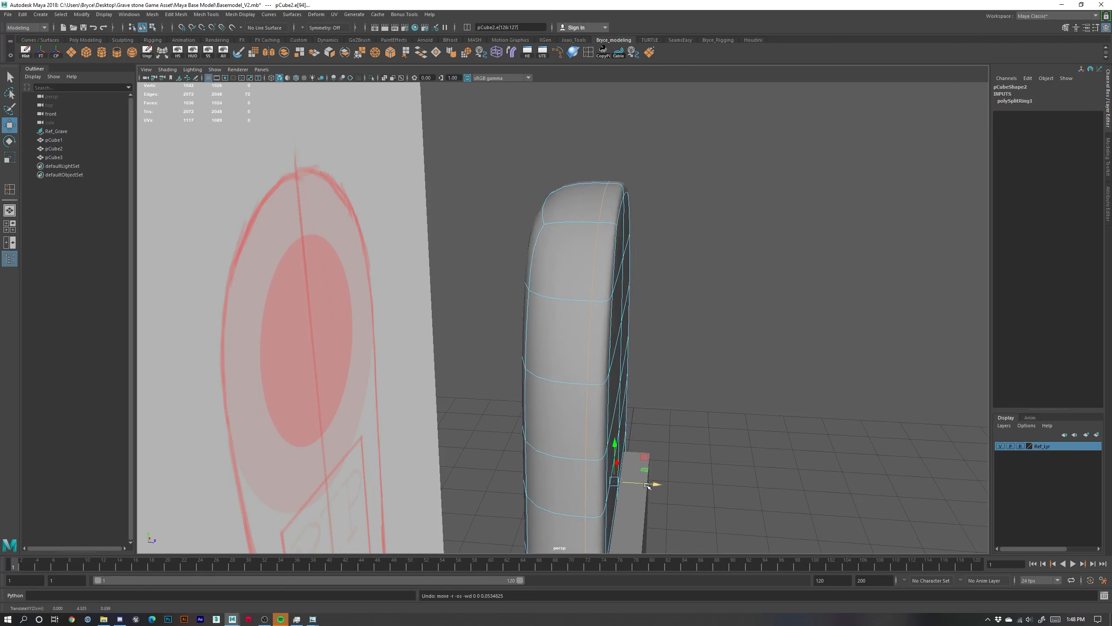
Move the selected edge loop slightly closer to the slab's front edge and check it in smoothed and wireframe display
key(1)
drag(652, 488, 651, 485)
key(3)
key(4)
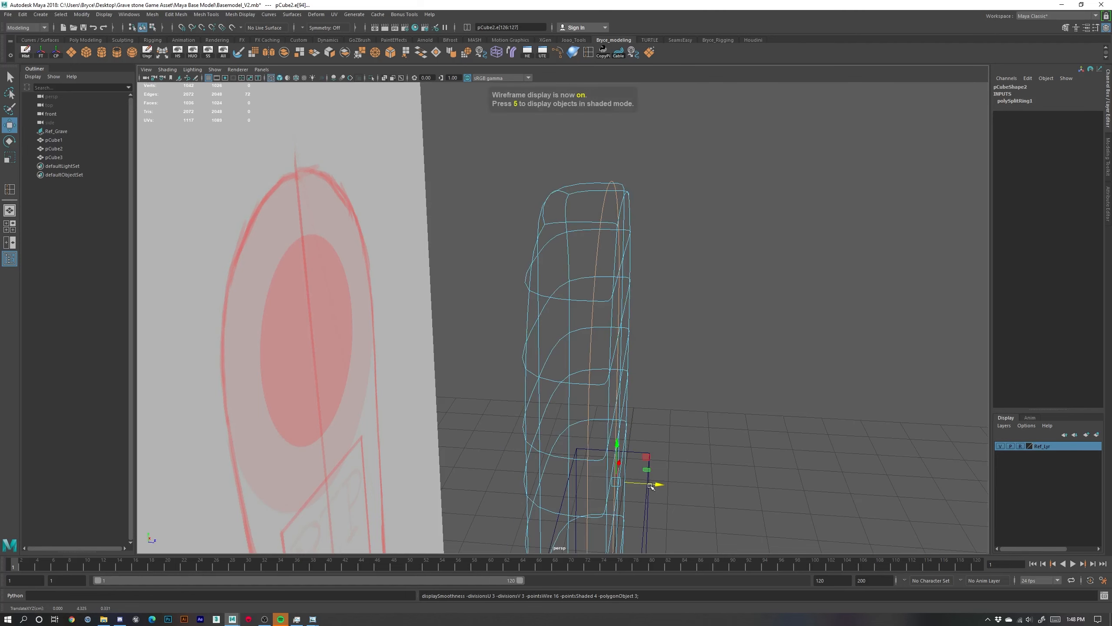
key(5)
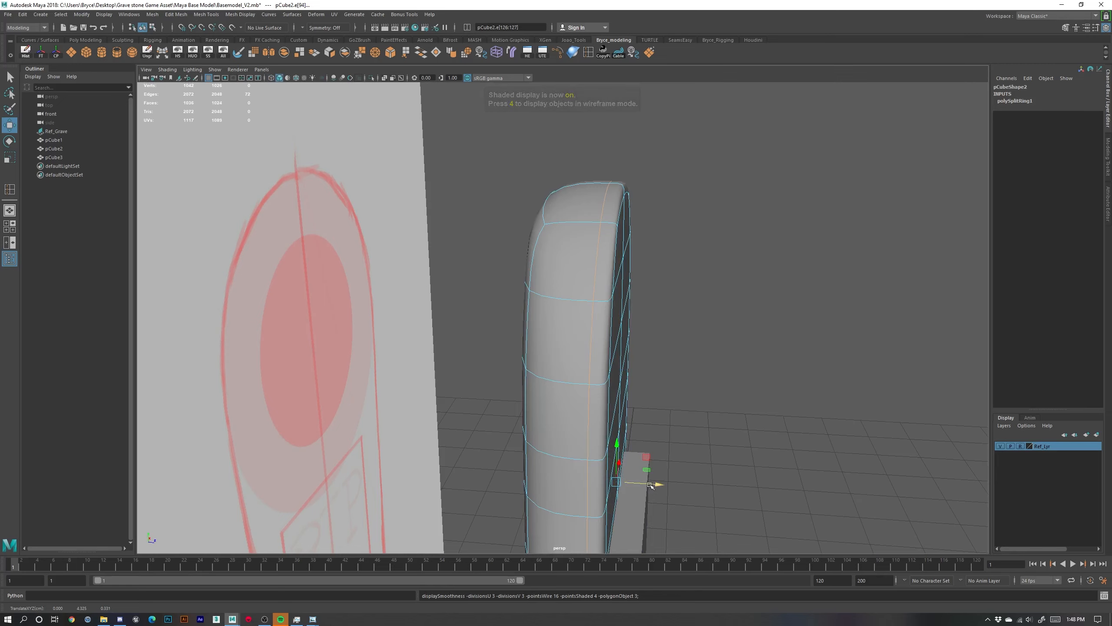
Examine the loop along the slab's front edge from several angles, comparing the unsmoothed and smoothed displays
key(y)
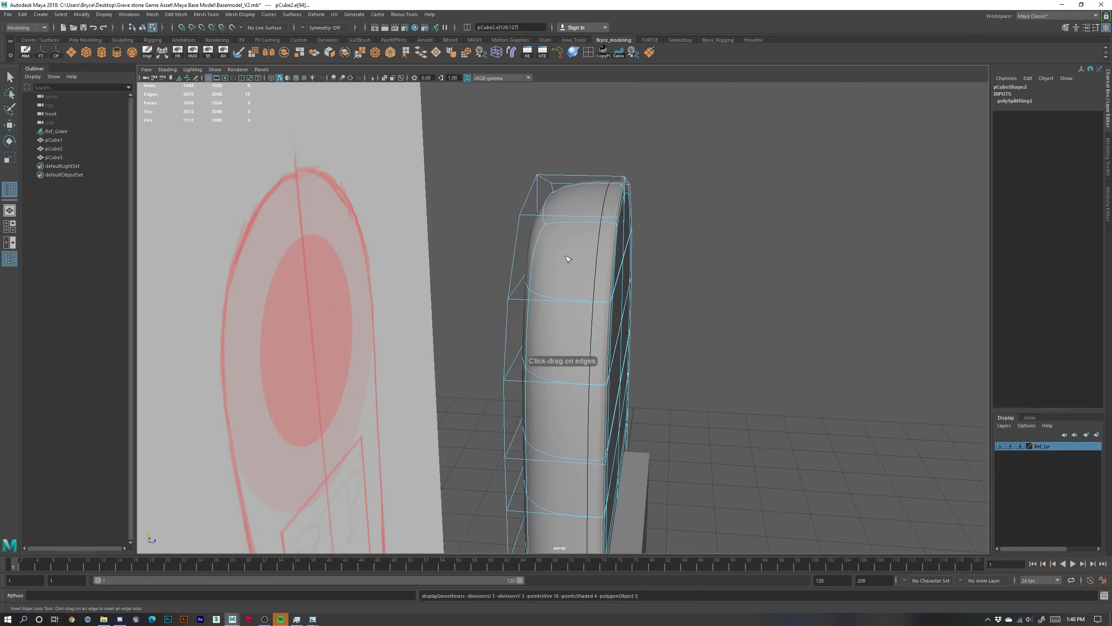
key(1)
right_drag(597, 249, 603, 184)
key(w)
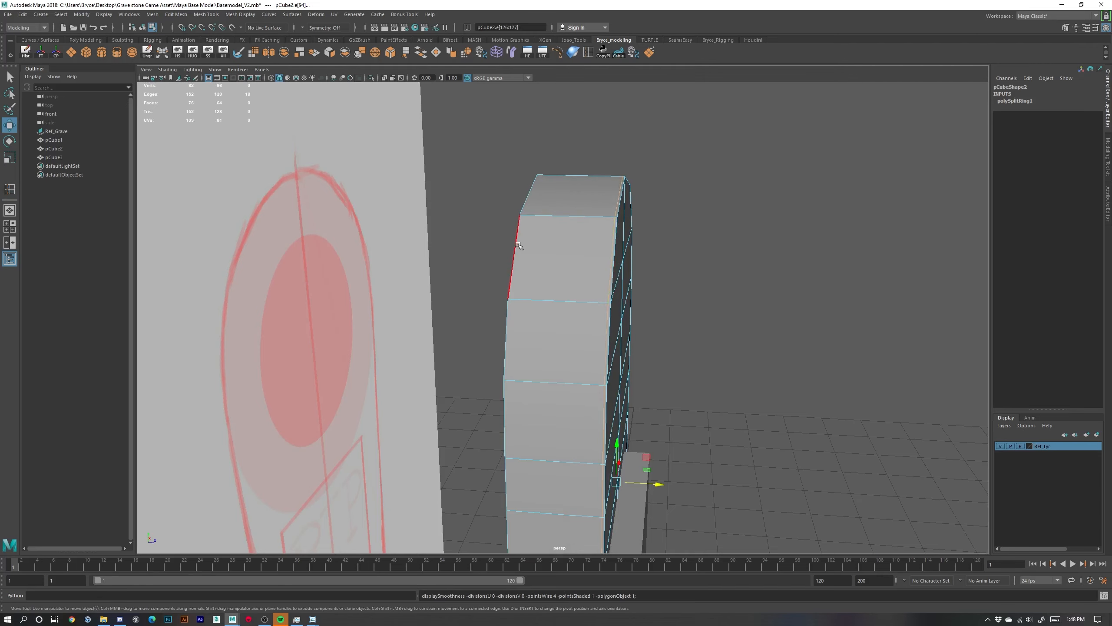
alt+right_drag(617, 250, 668, 230)
alt+drag(668, 230, 603, 238)
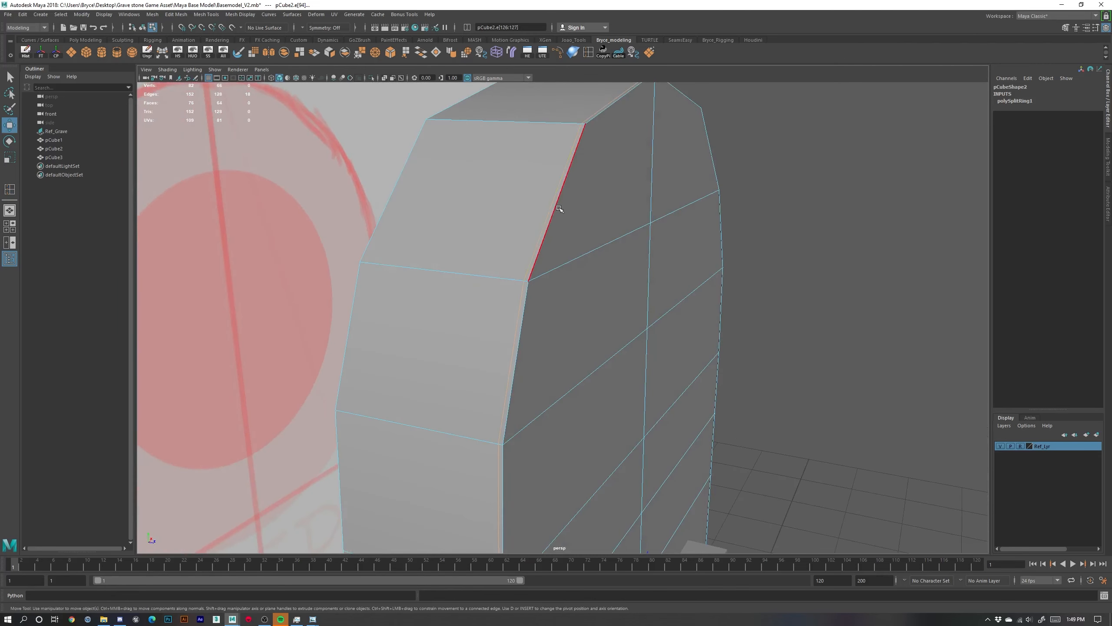
alt+drag(572, 190, 615, 232)
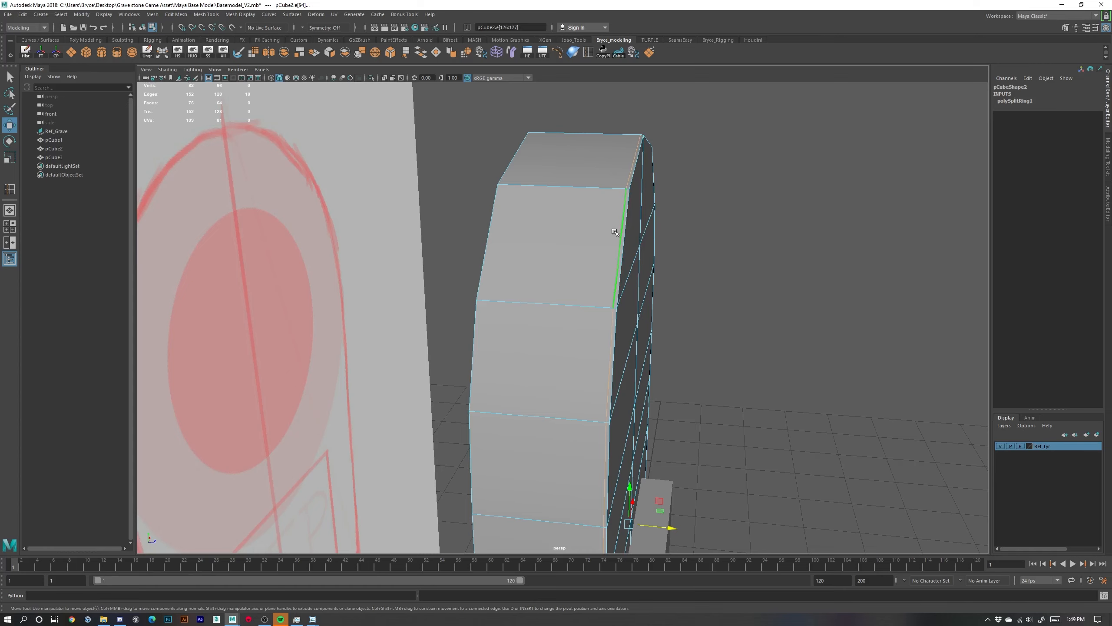
alt+drag(678, 268, 569, 279)
alt+drag(476, 376, 552, 296)
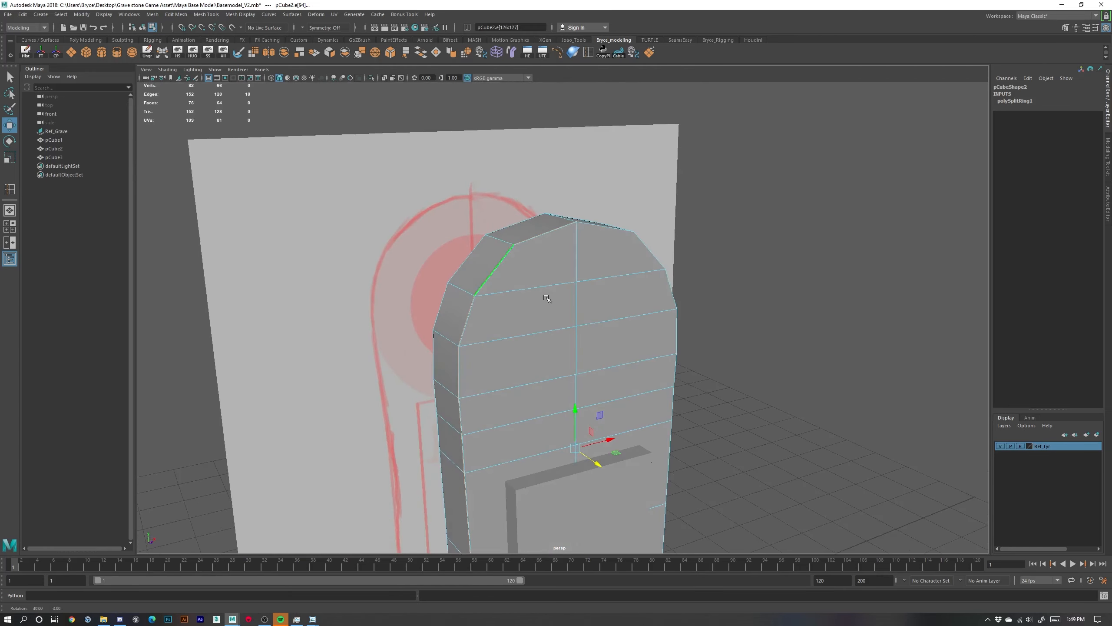
key(3)
alt+drag(518, 258, 516, 284)
key(1)
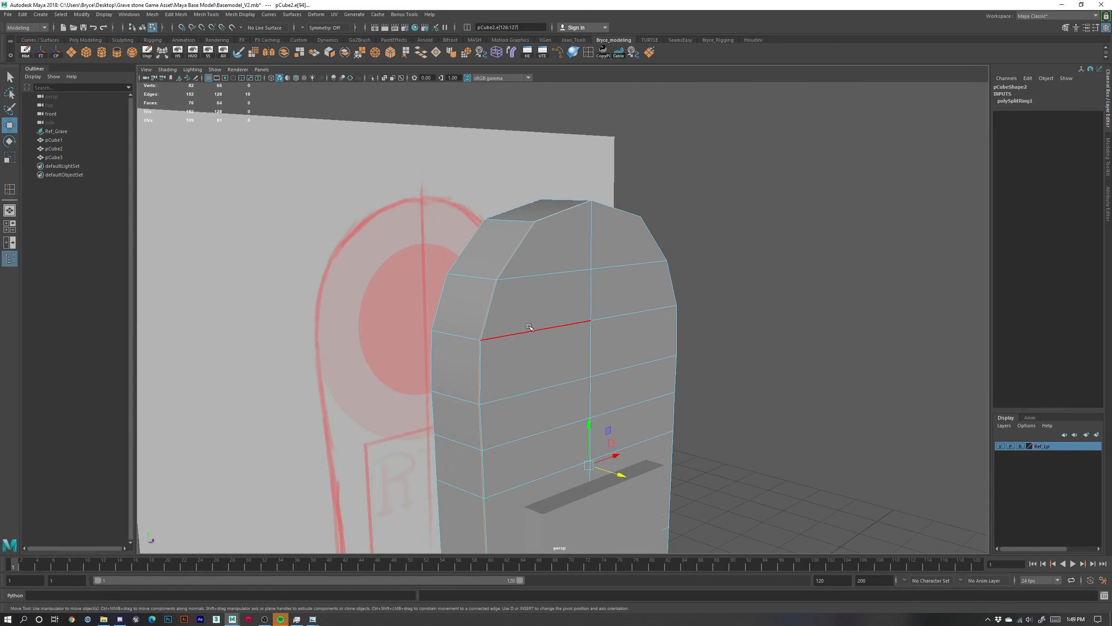
Try a horizontal edge loop just below the slab's uppermost cross edge and check its effect in the smoothed preview
key(g)
scroll(458, 272, up, 4)
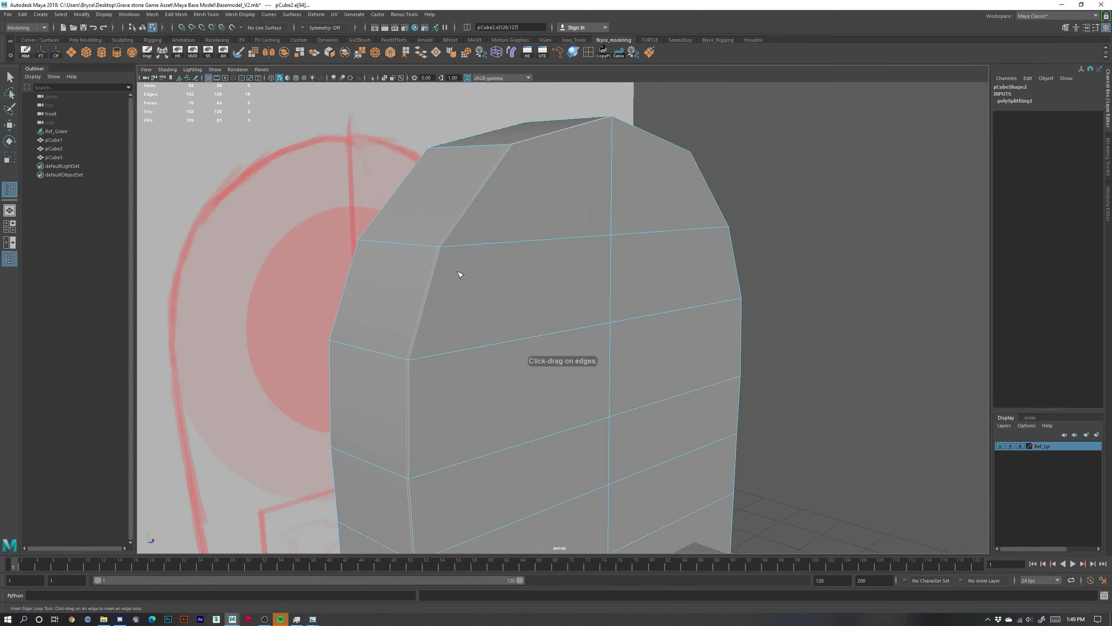
click(439, 254)
key(3)
alt+drag(471, 281, 411, 293)
alt+right_drag(410, 293, 477, 291)
alt+drag(477, 291, 510, 287)
right_drag(472, 242, 520, 230)
key(w)
mouse_move(461, 276)
alt+mouse_down()
mouse_move(579, 313)
mouse_move(452, 295)
alt+mouse_up()
click(550, 312)
Undo the horizontal edge loop and preview the slab smoothed with only the front-edge loop
key(1)
key(ctrl+z)
key(ctrl+z)
key(ctrl+z)
key(ctrl+z)
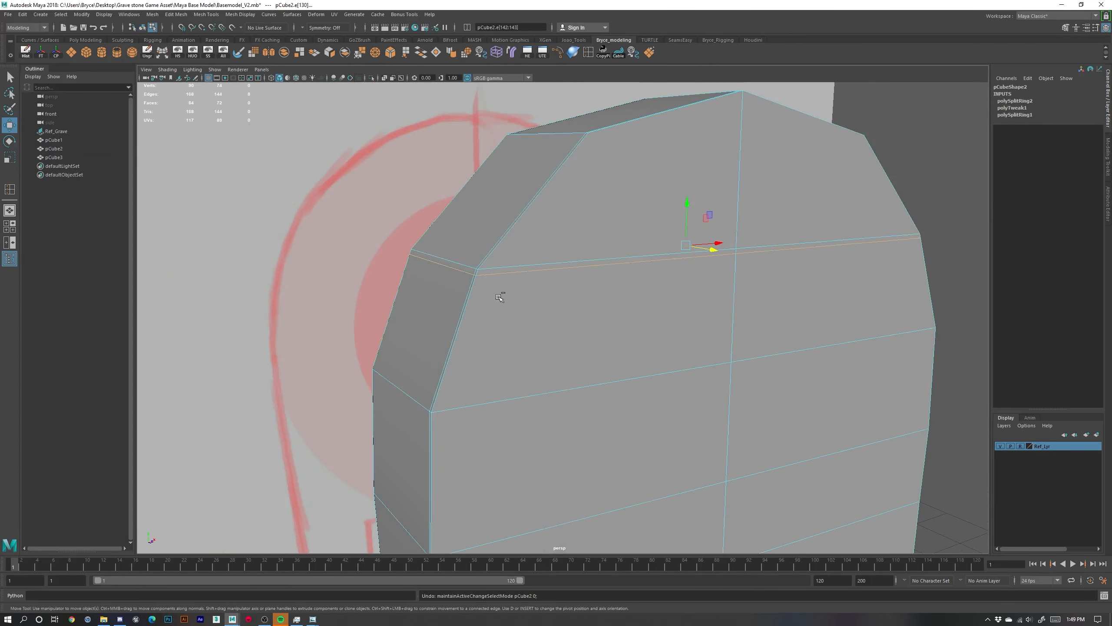
alt+drag(500, 297, 599, 320)
key(3)
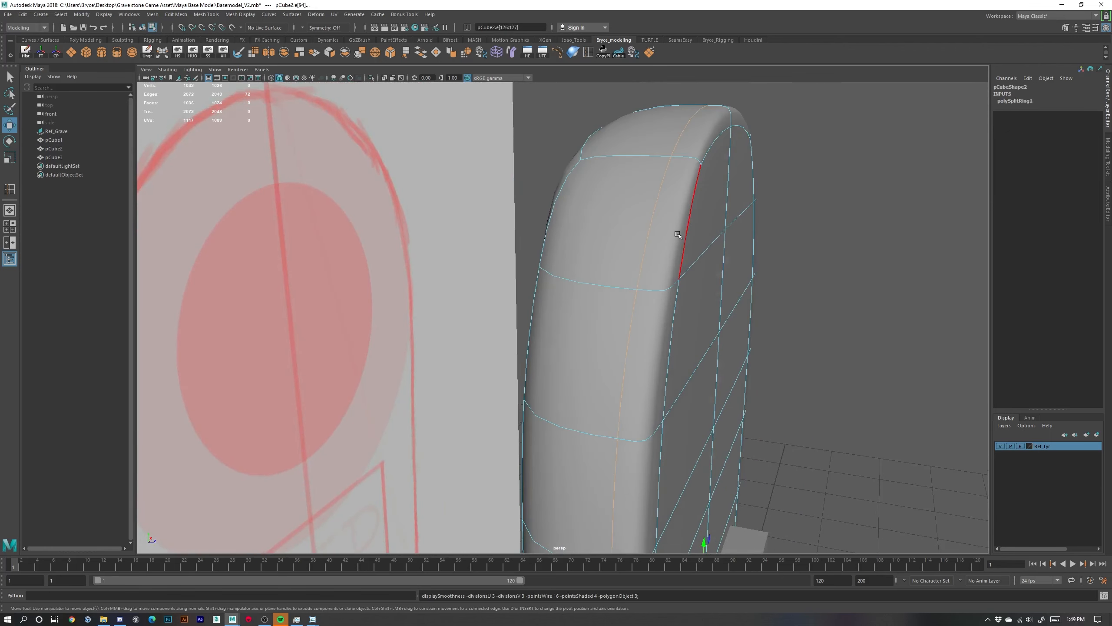
Insert an extra edge loop around the gravestone's side and compare its smoothed and unsmoothed shape
key(g)
drag(630, 145, 666, 149)
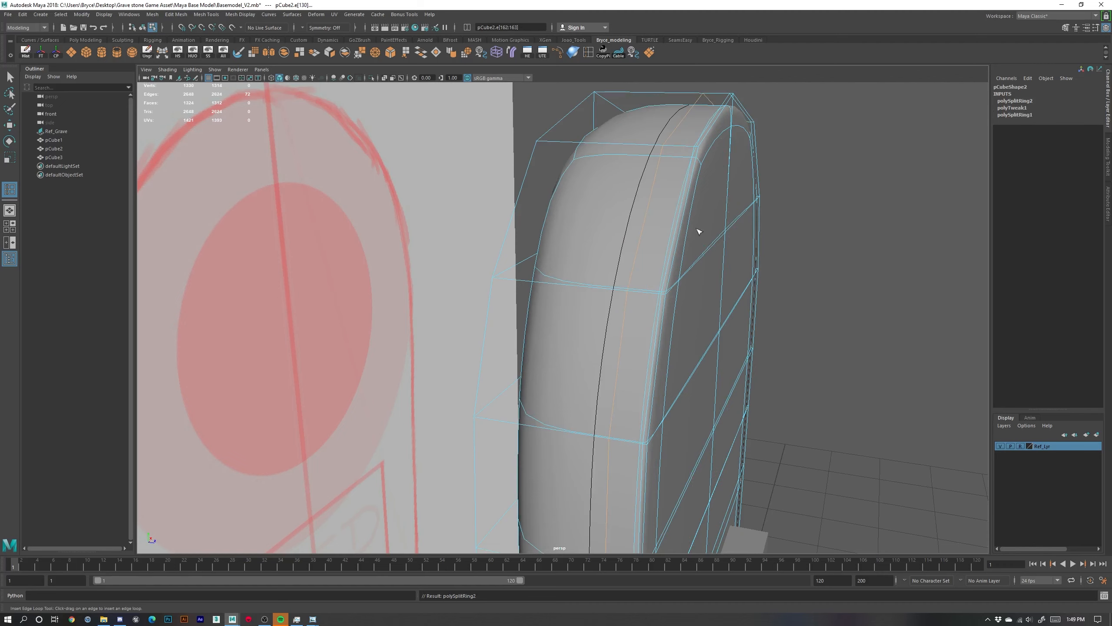
key(1)
scroll(613, 175, up, 3)
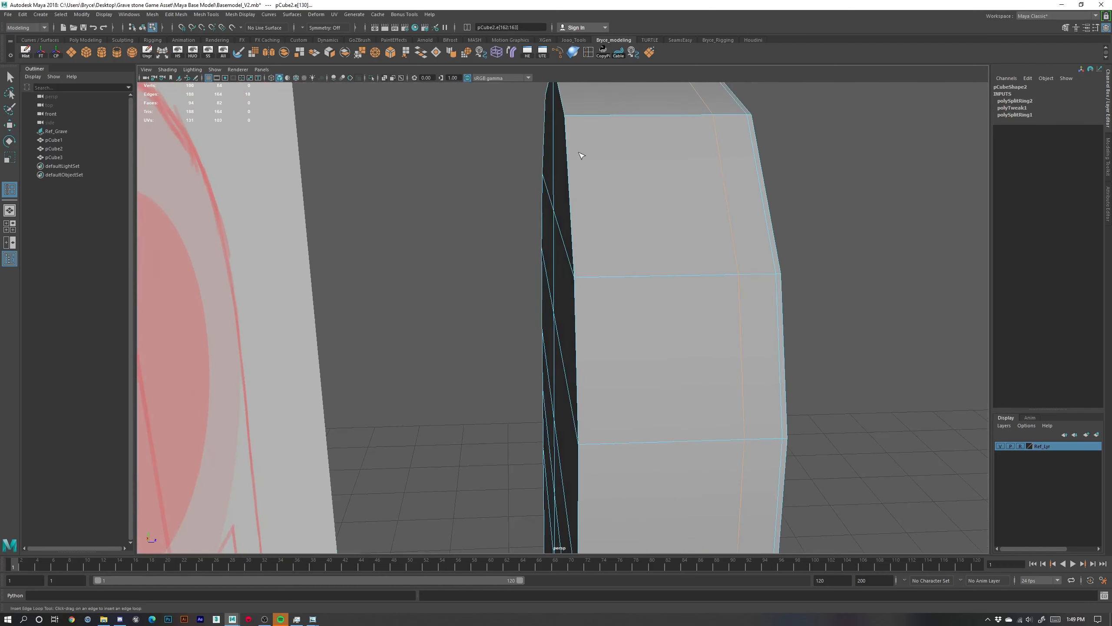
key(1)
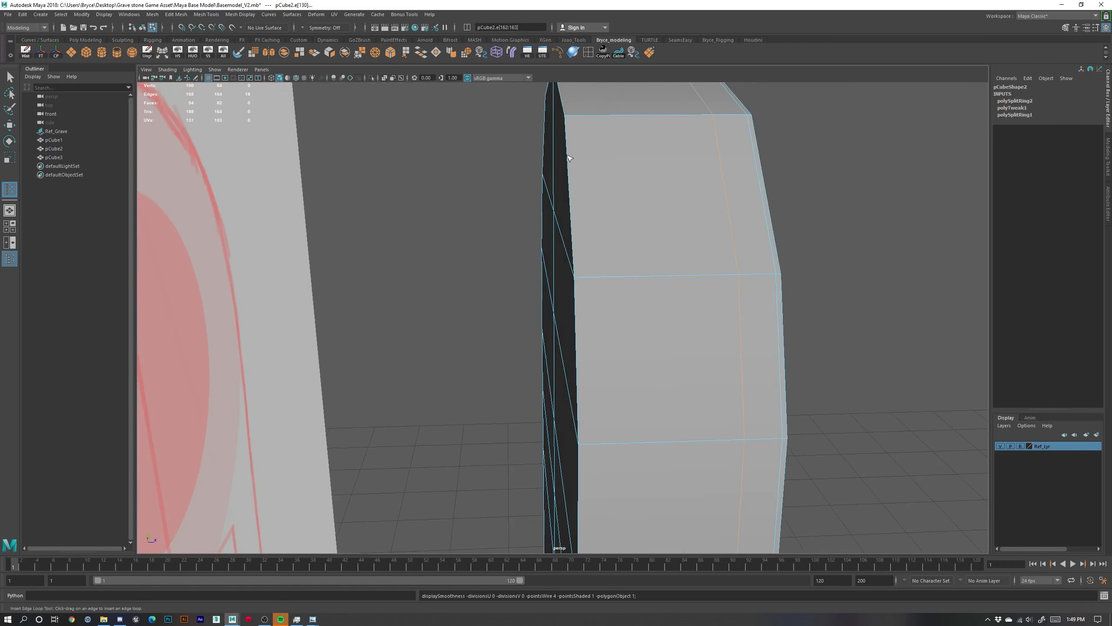
scroll(595, 204, down, 3)
key(3)
alt+drag(604, 279, 642, 211)
Delete the extra edge loop running around the gravestone's side
right_click(665, 223)
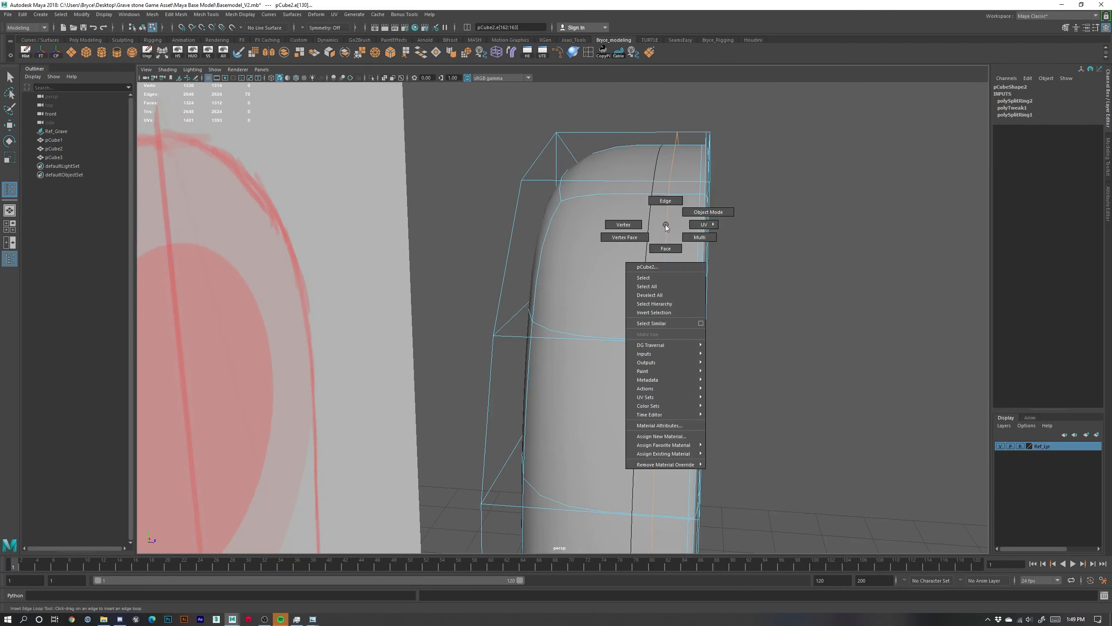
key(w)
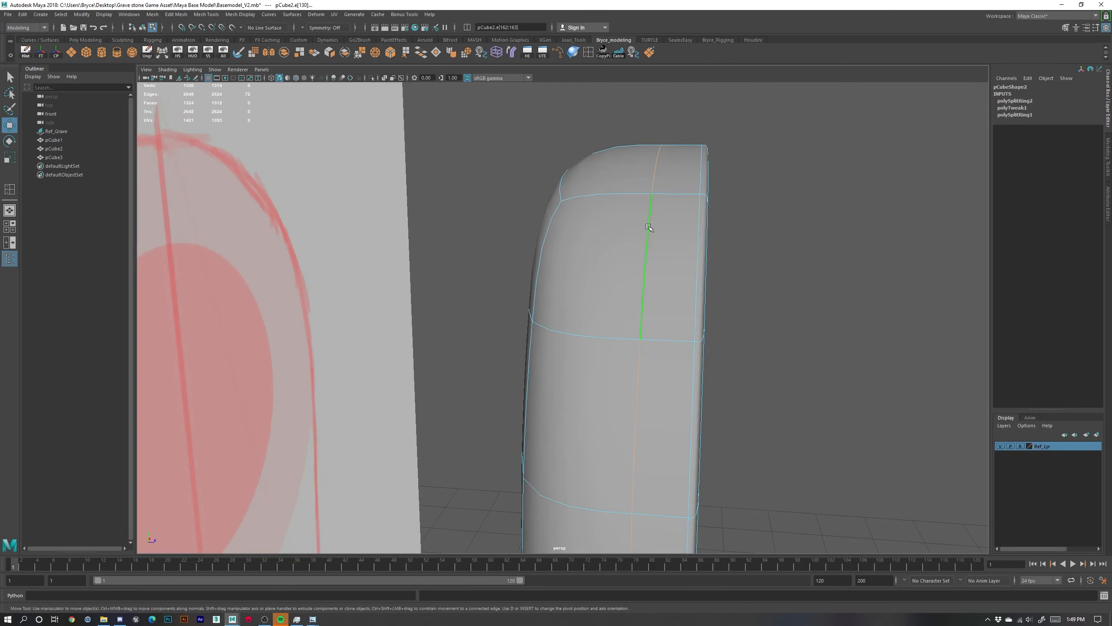
key(Delete)
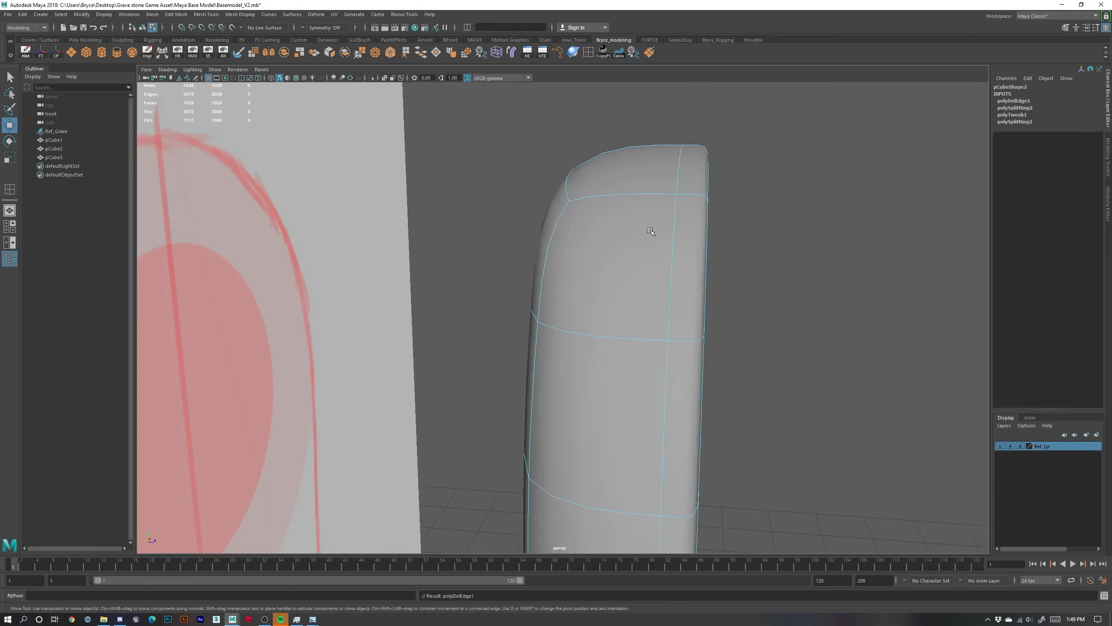
Show the gravestone unsmoothed and select the support edge loop along its outer rim
key(6)
click(657, 244)
key(1)
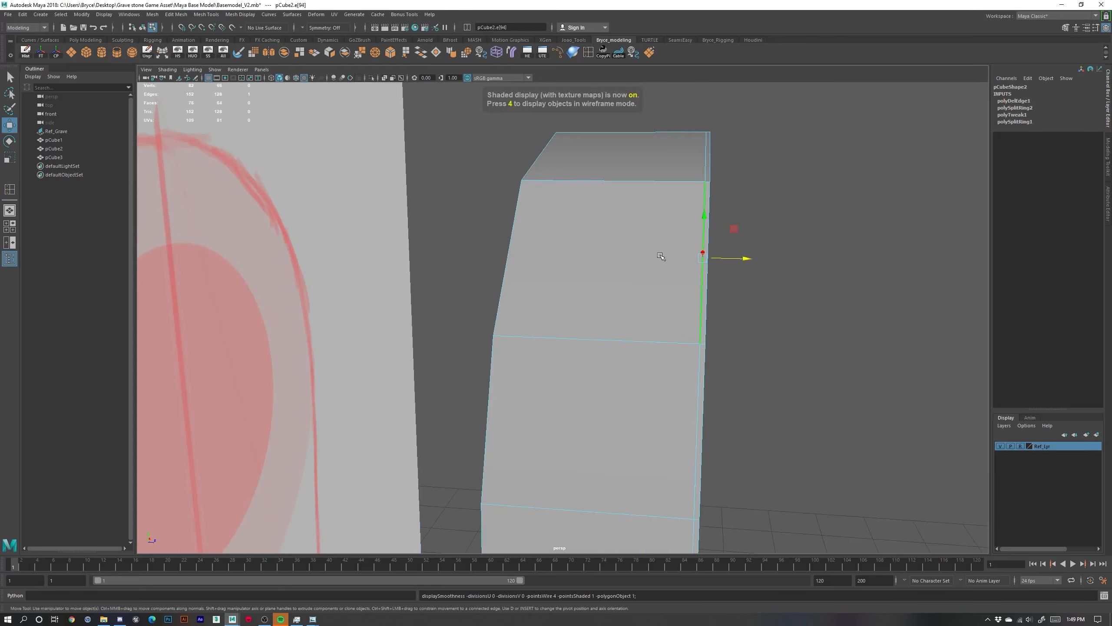
alt+drag(670, 270, 663, 278)
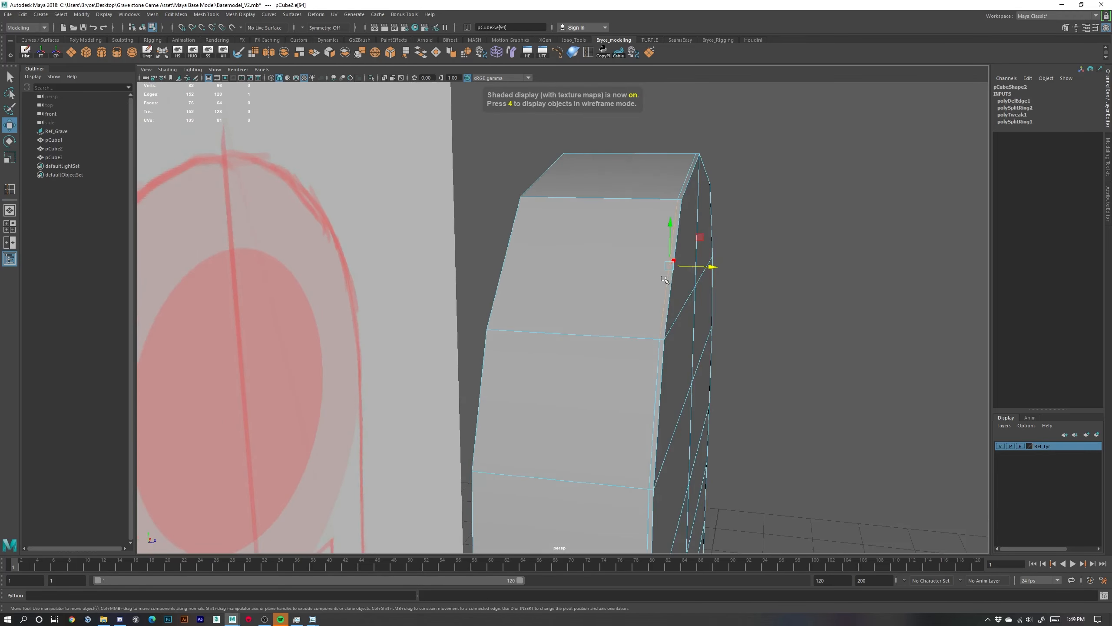
double_click(660, 303)
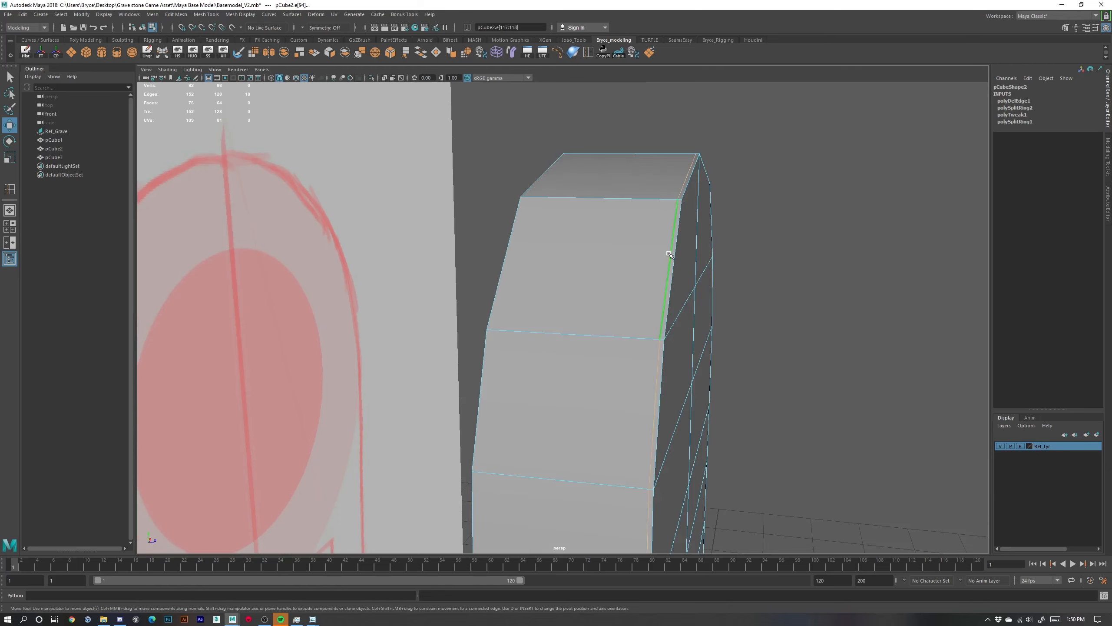
Insert another edge loop beside the rim's support loop, and delete it together with its vertices
key(g)
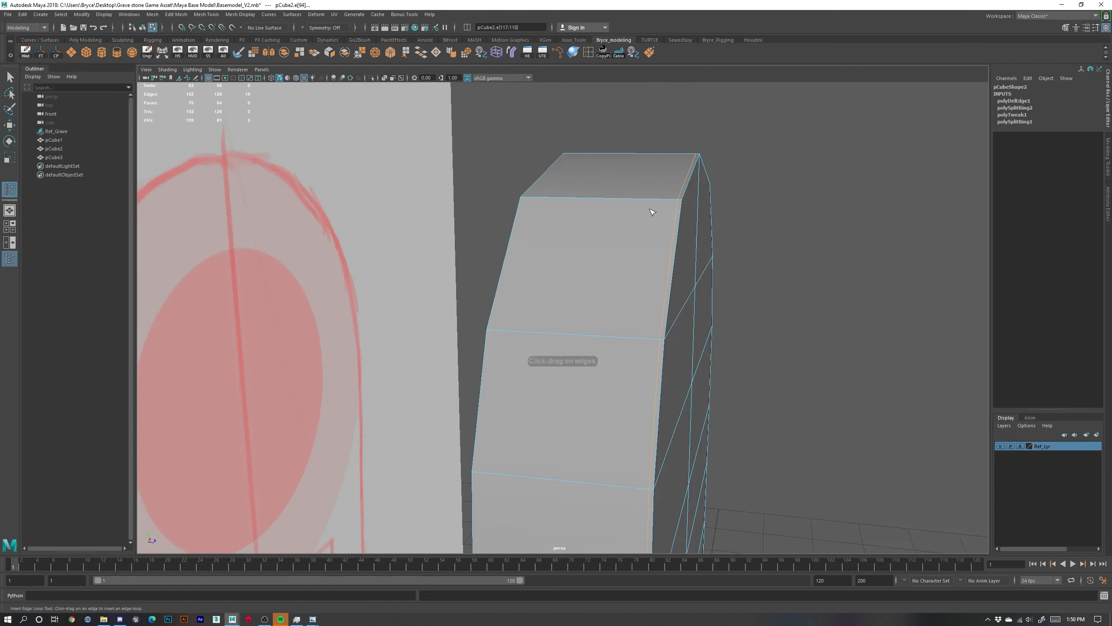
click(661, 197)
click(670, 203)
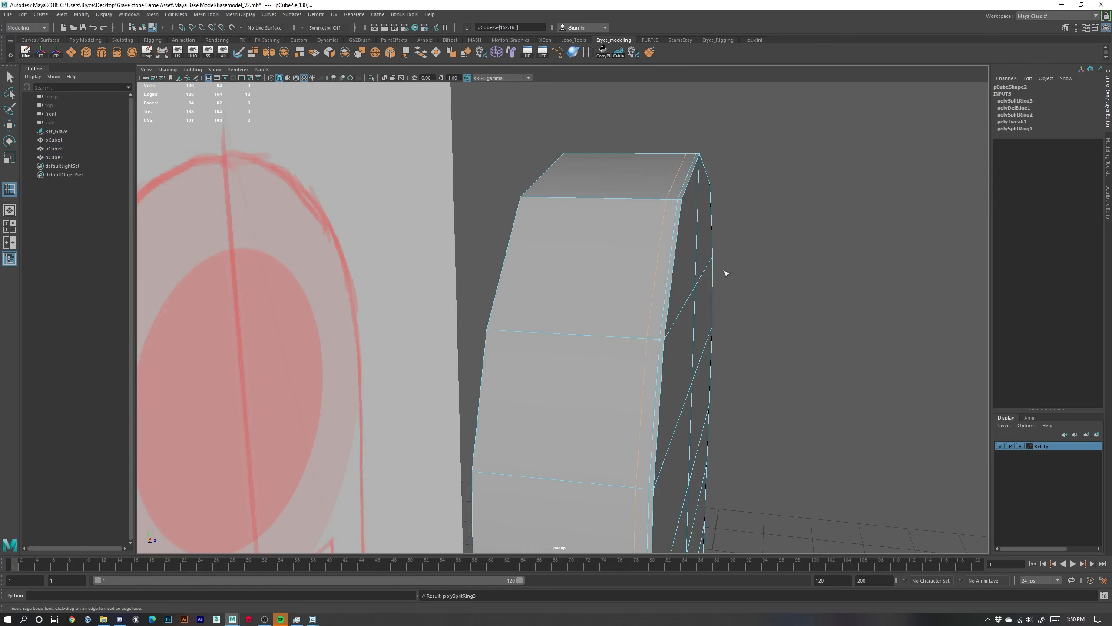
alt+drag(726, 273, 706, 341)
alt+drag(584, 326, 616, 306)
key(ctrl+Delete)
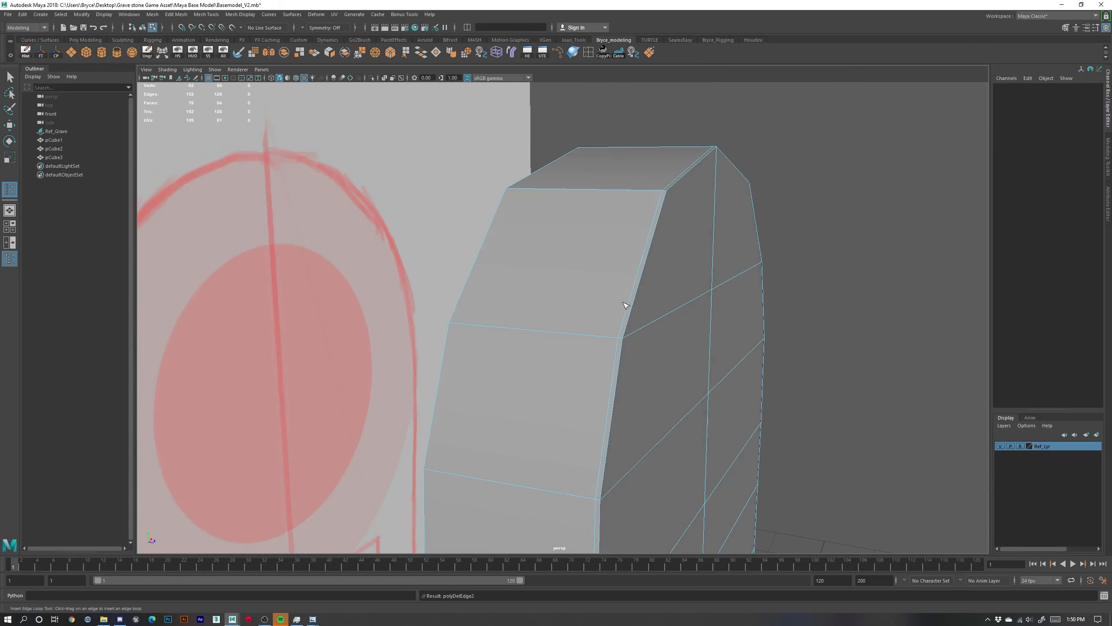
Select the full support edge loop along the gravestone's rim and save the scene
right_drag(649, 238, 647, 223)
key(w)
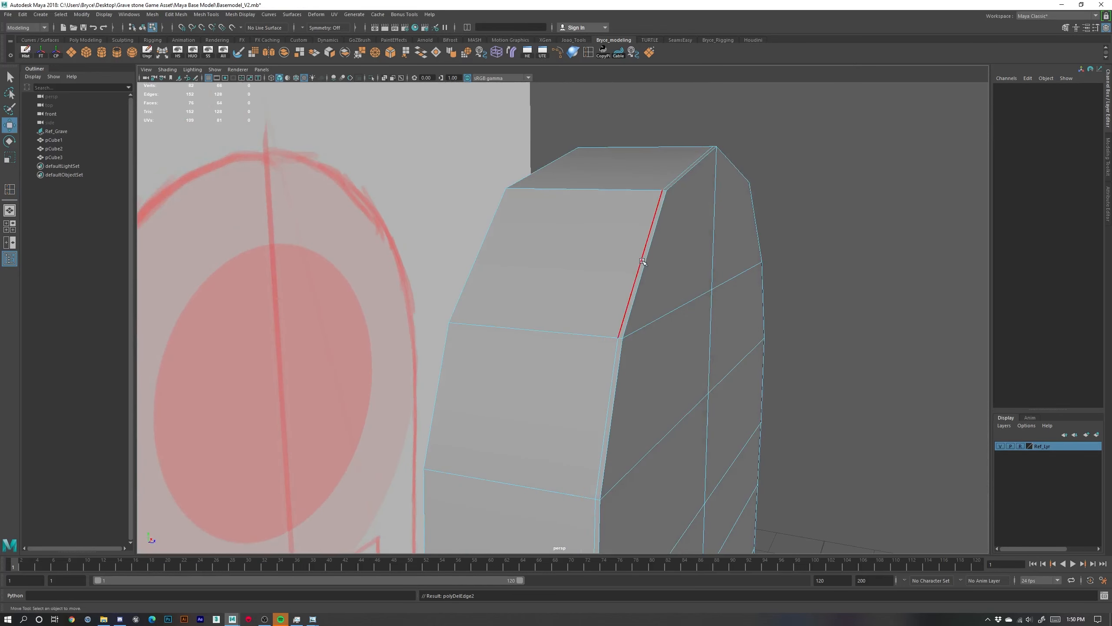
click(640, 254)
double_click(641, 254)
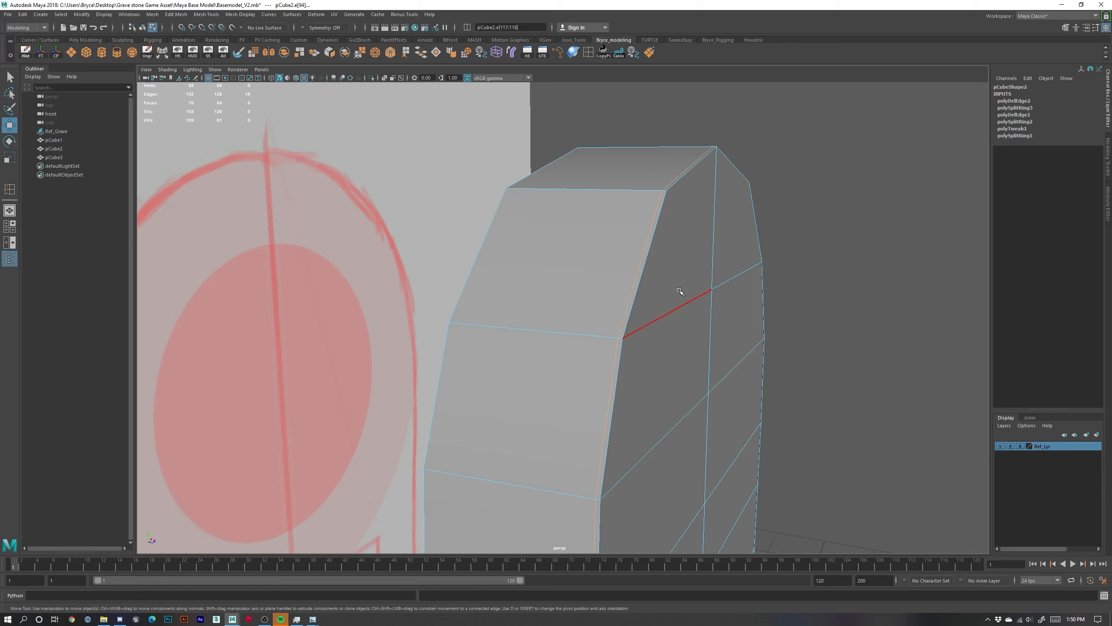
key(ctrl+s)
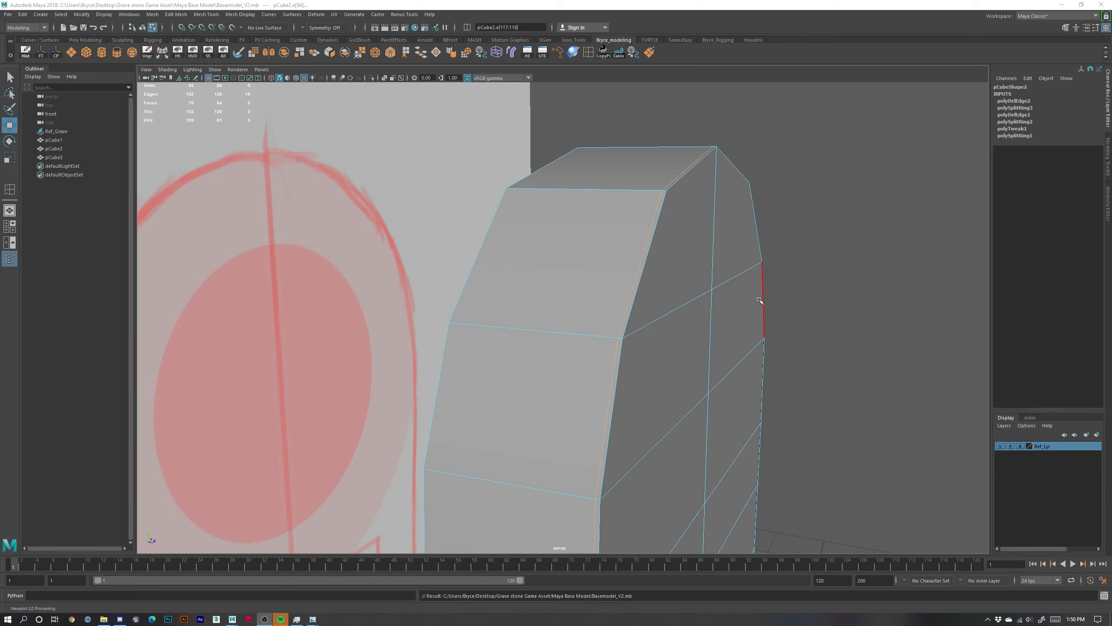
Delete only the edges of the support loop along the gravestone's rim
click(633, 258)
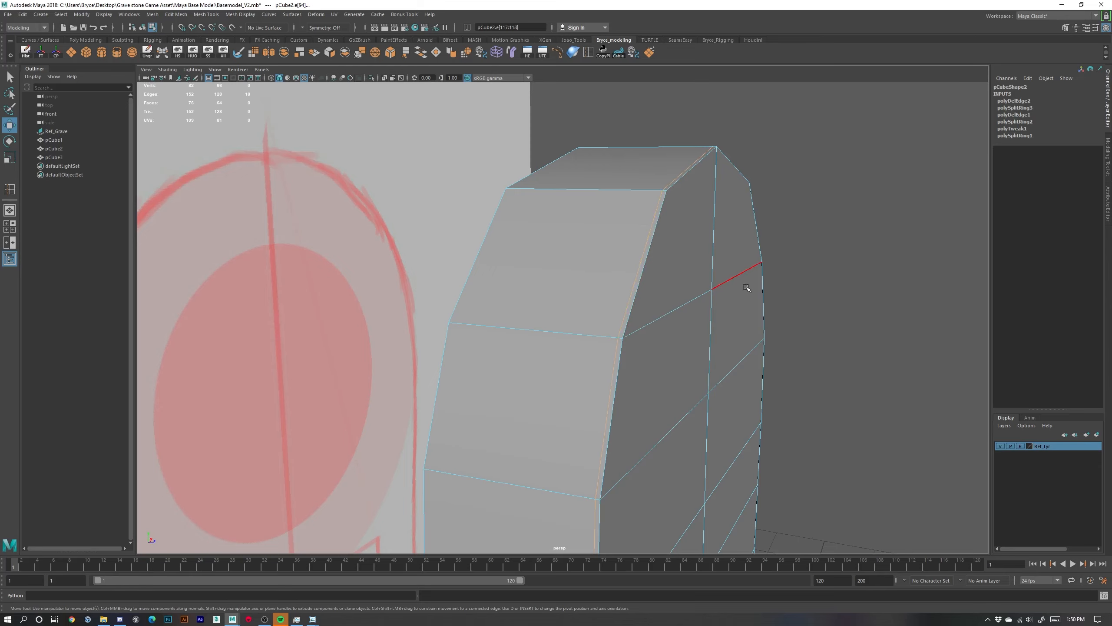
alt+drag(745, 289, 723, 278)
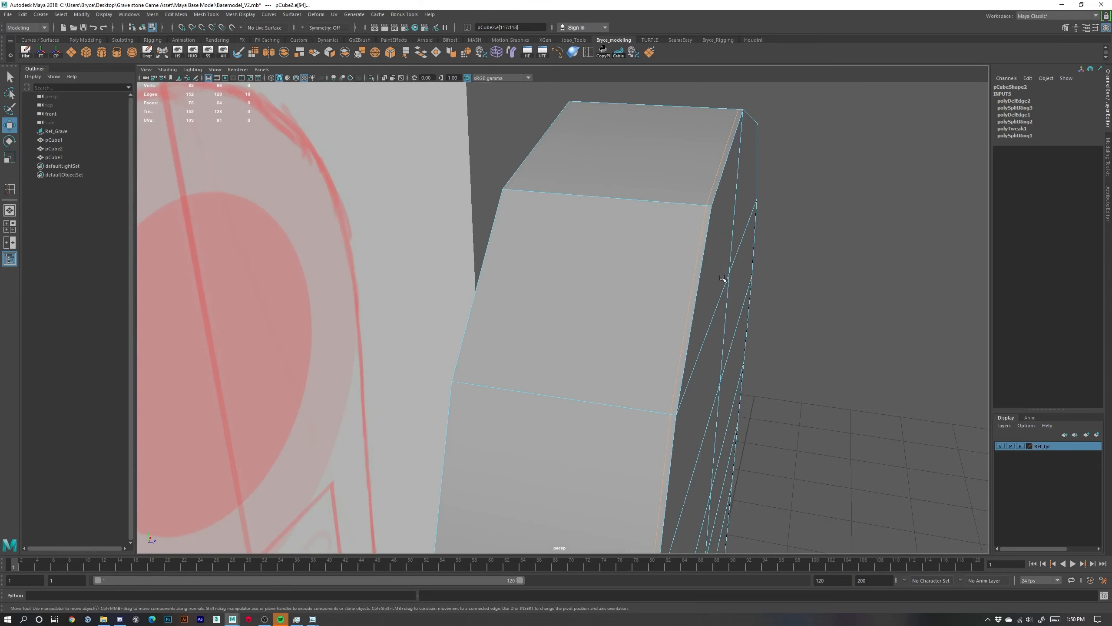
click(798, 283)
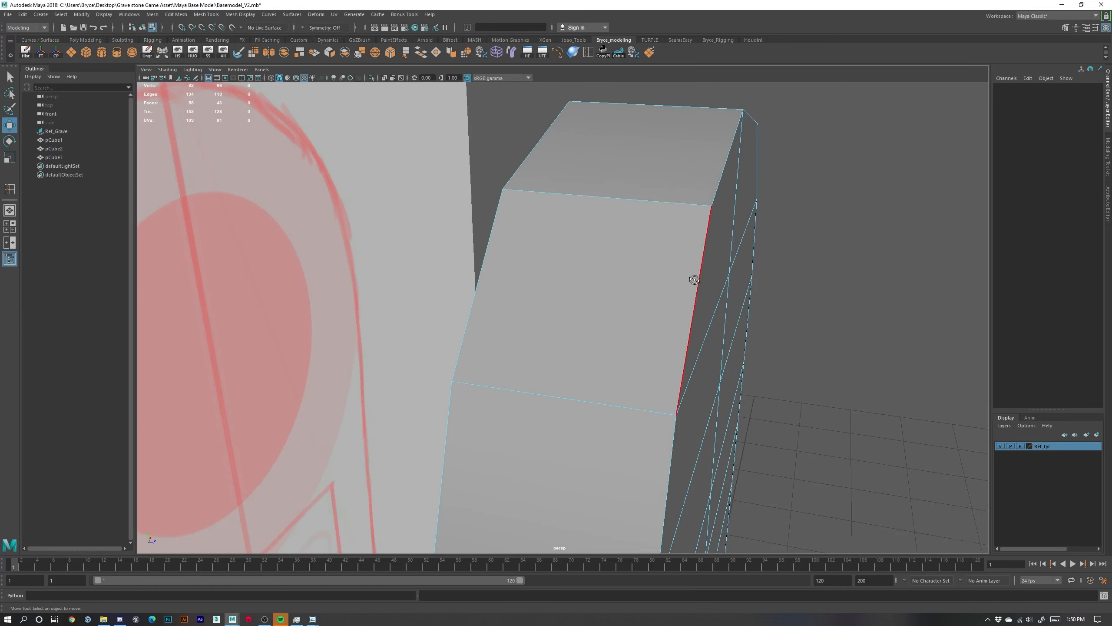
Examine the vertices along the gravestone's rim where the support edge loop was deleted
alt+drag(694, 280, 655, 307)
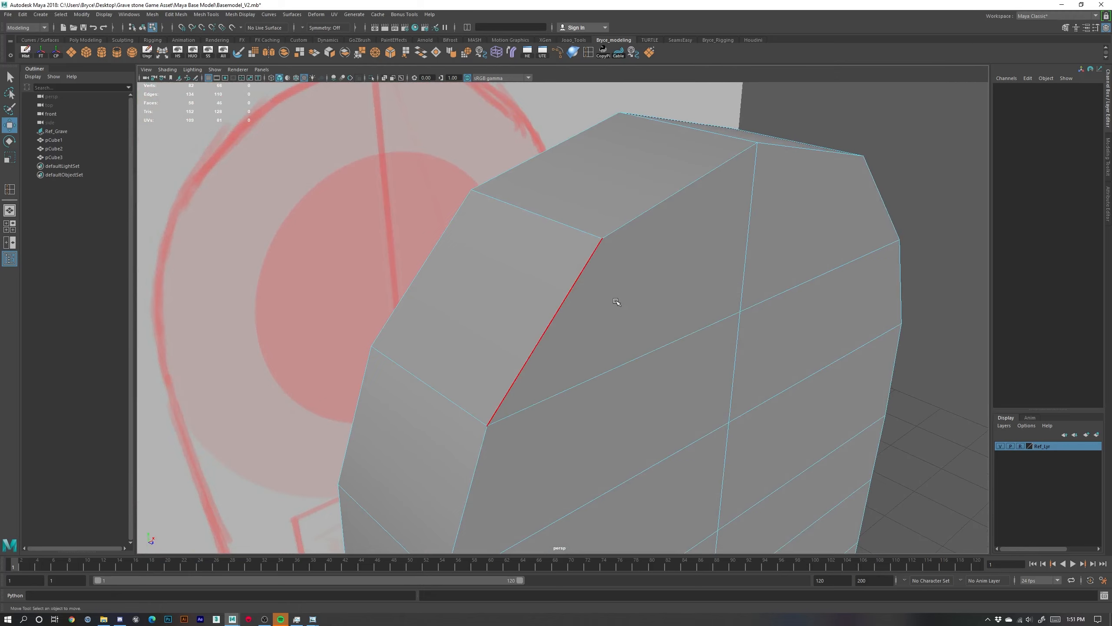
right_drag(552, 229, 511, 231)
alt+drag(616, 289, 634, 296)
click(622, 256)
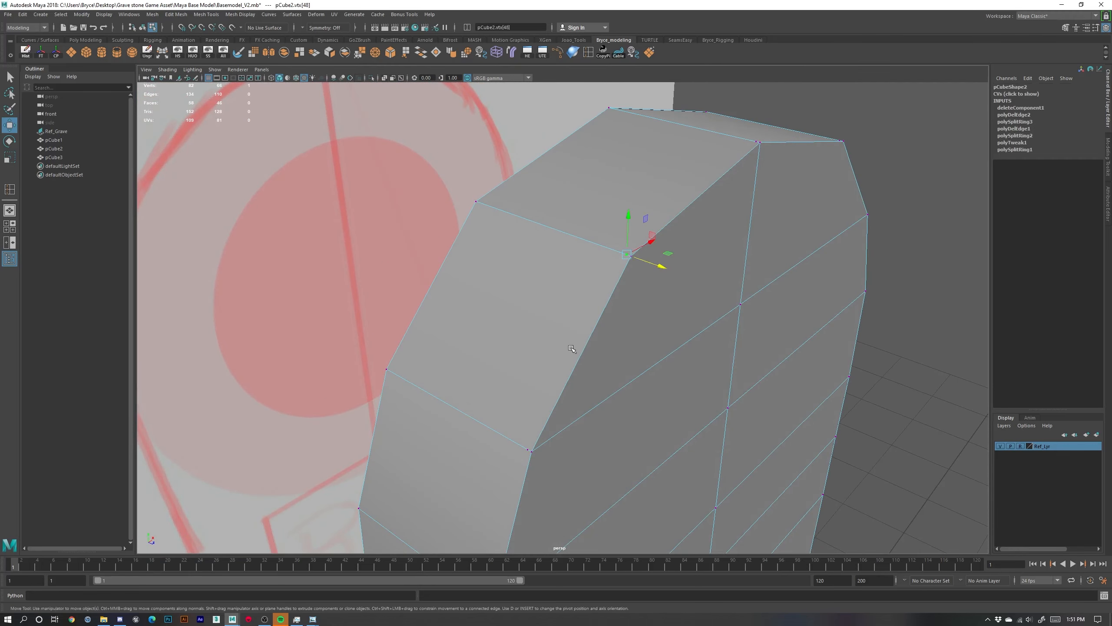
alt+drag(621, 257, 579, 342)
click(574, 351)
alt+drag(548, 447, 568, 402)
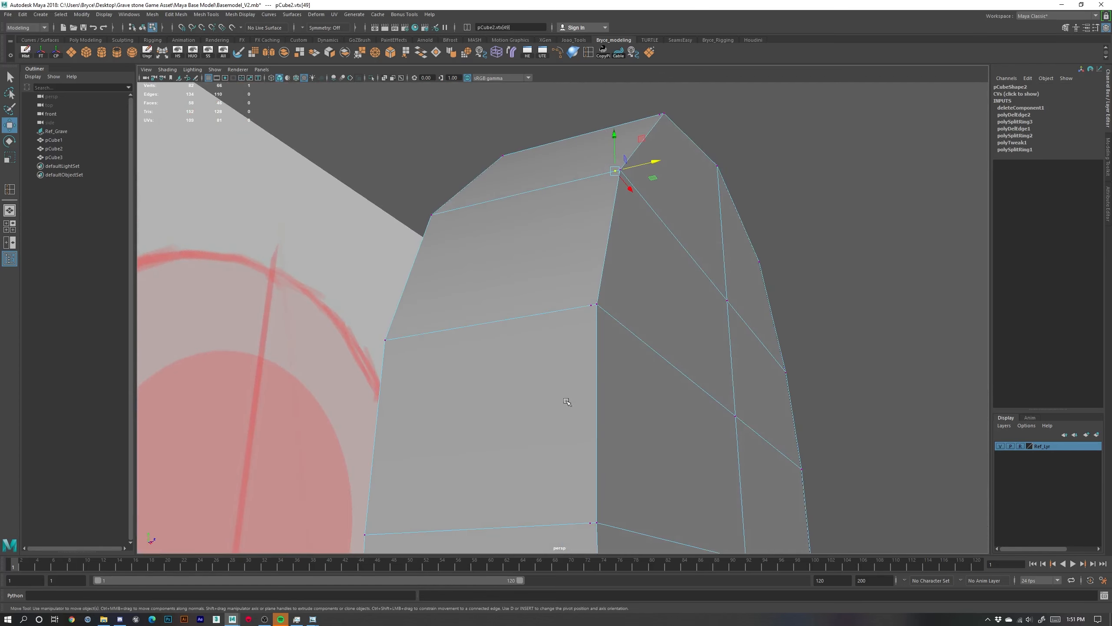
click(587, 332)
scroll(616, 415, down, 1)
alt+middle_drag(619, 429, 654, 348)
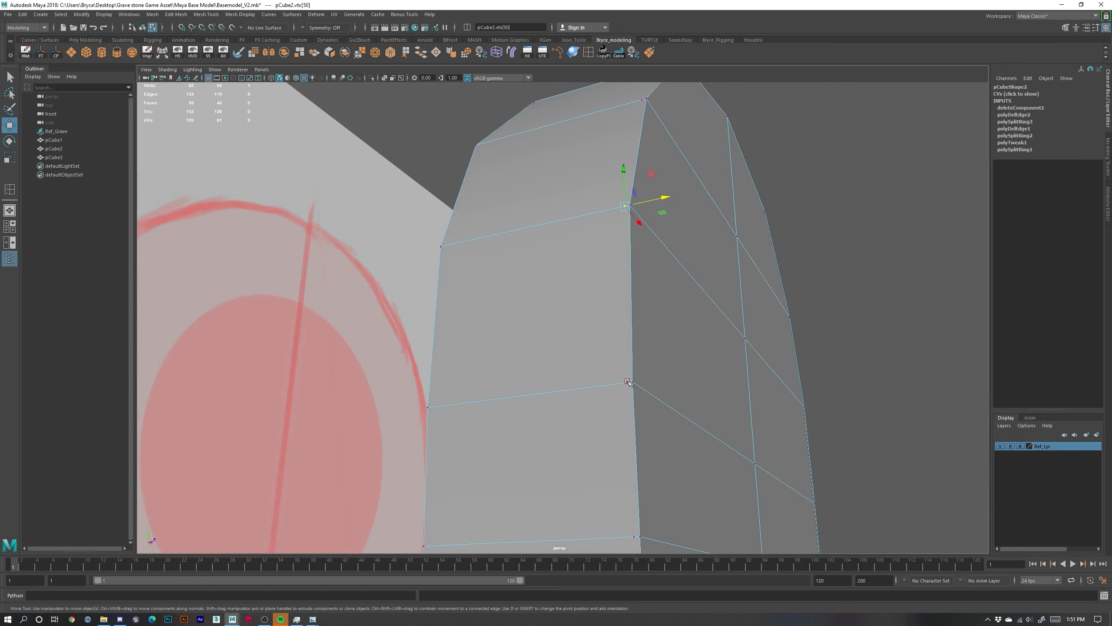
click(629, 383)
alt+drag(630, 381, 580, 284)
alt+drag(572, 358, 596, 253)
Select the gravestone's side faces one after another to inspect their shape
right_drag(596, 251, 575, 318)
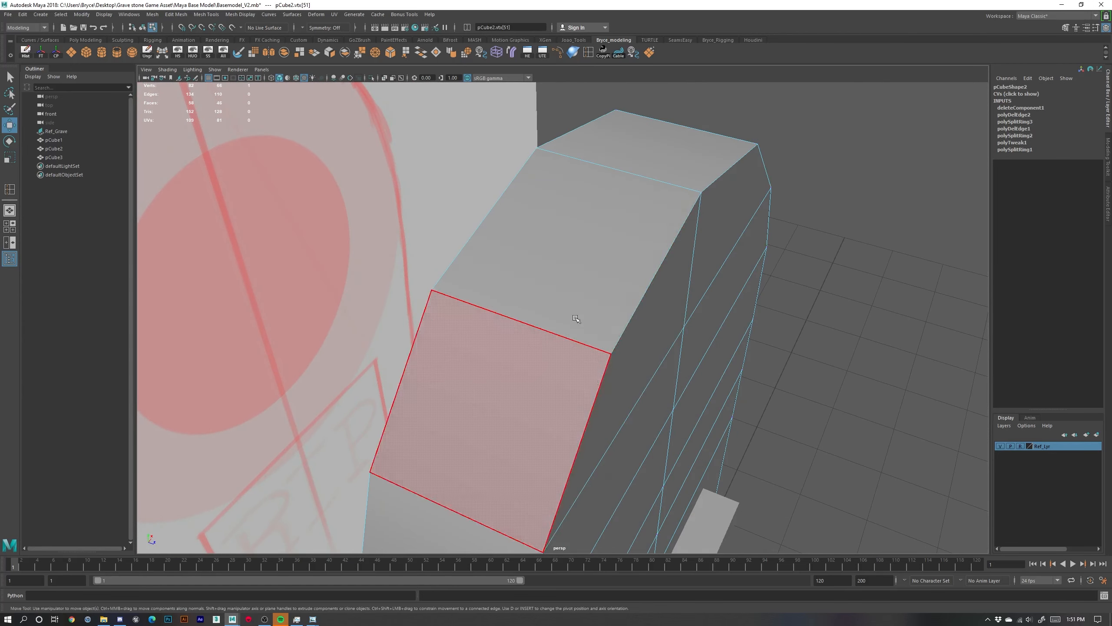
click(604, 256)
click(568, 427)
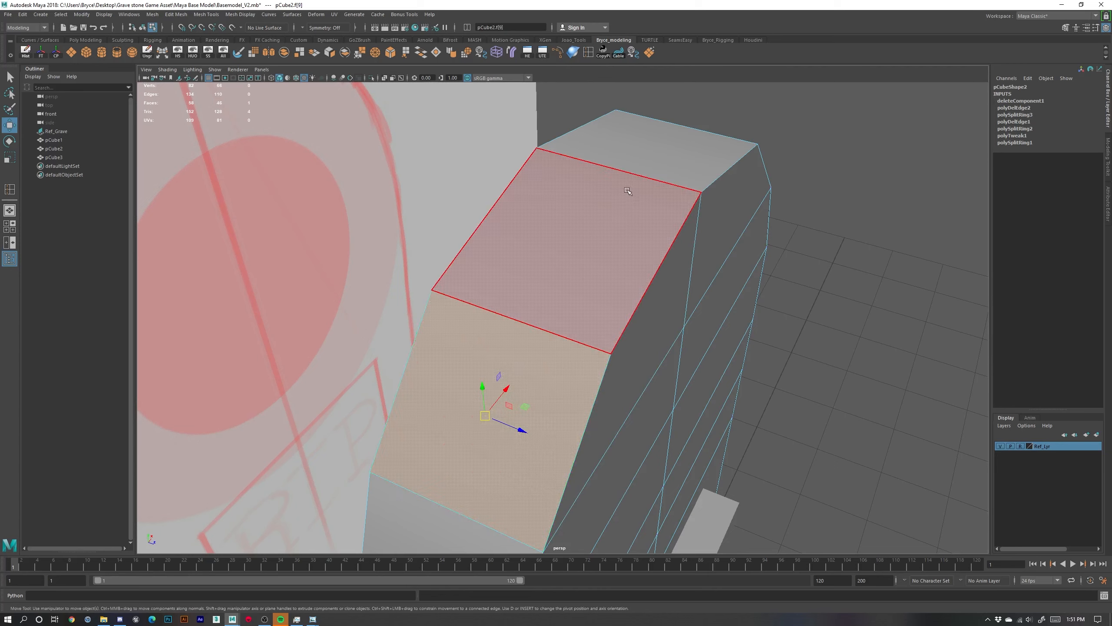
click(605, 268)
click(522, 386)
click(440, 514)
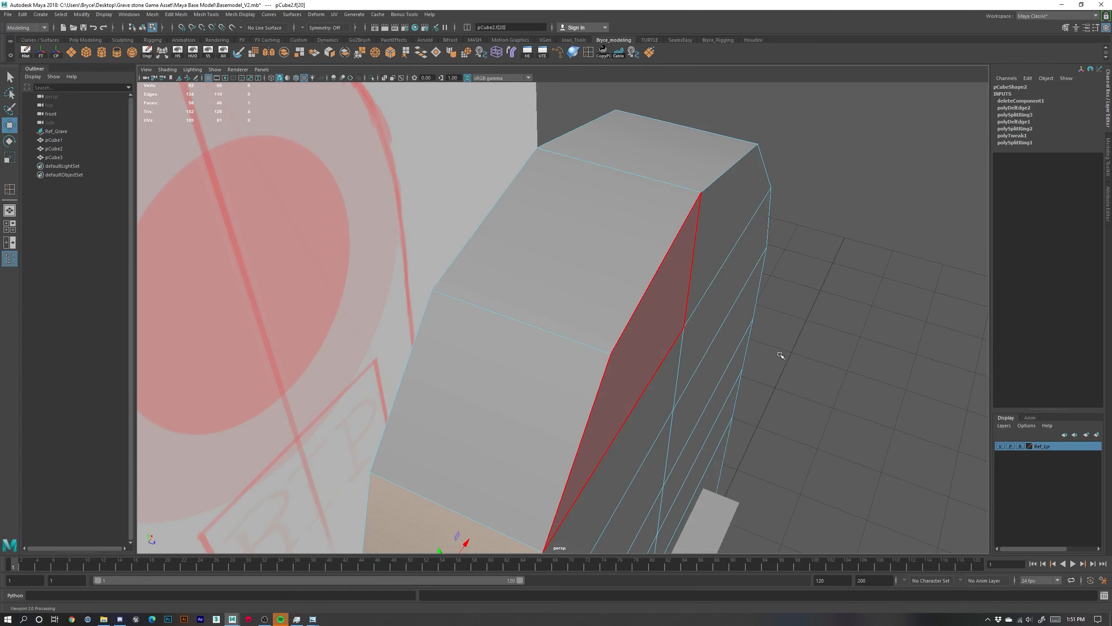
Try to insert an edge loop across the gravestone's side faces, and undo the attempt
alt+right_drag(779, 356, 658, 313)
alt+drag(658, 313, 679, 288)
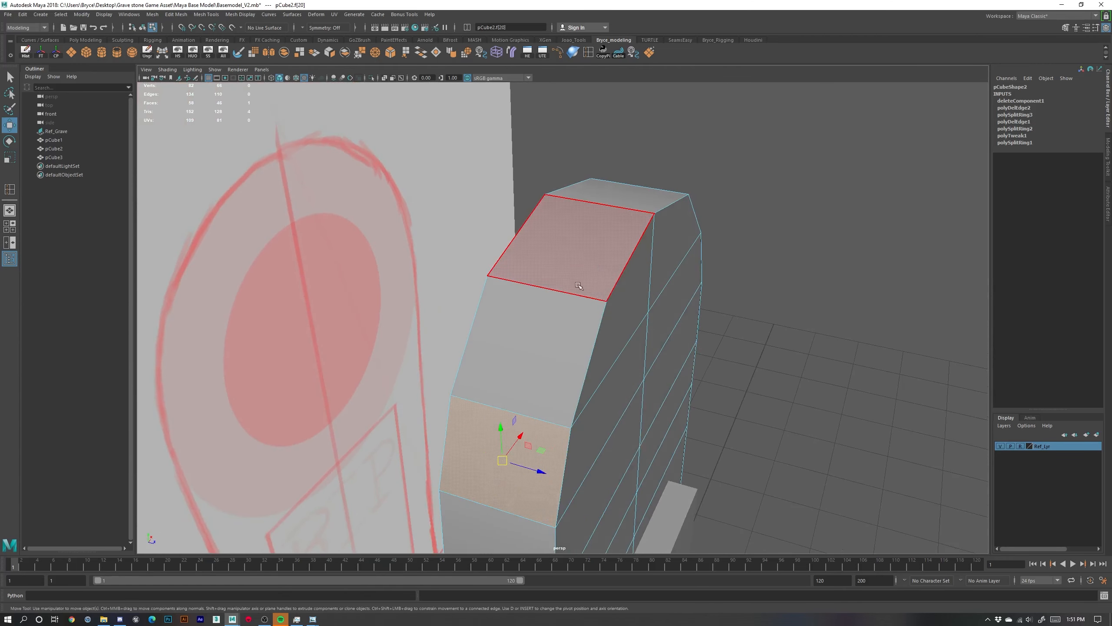
click(770, 340)
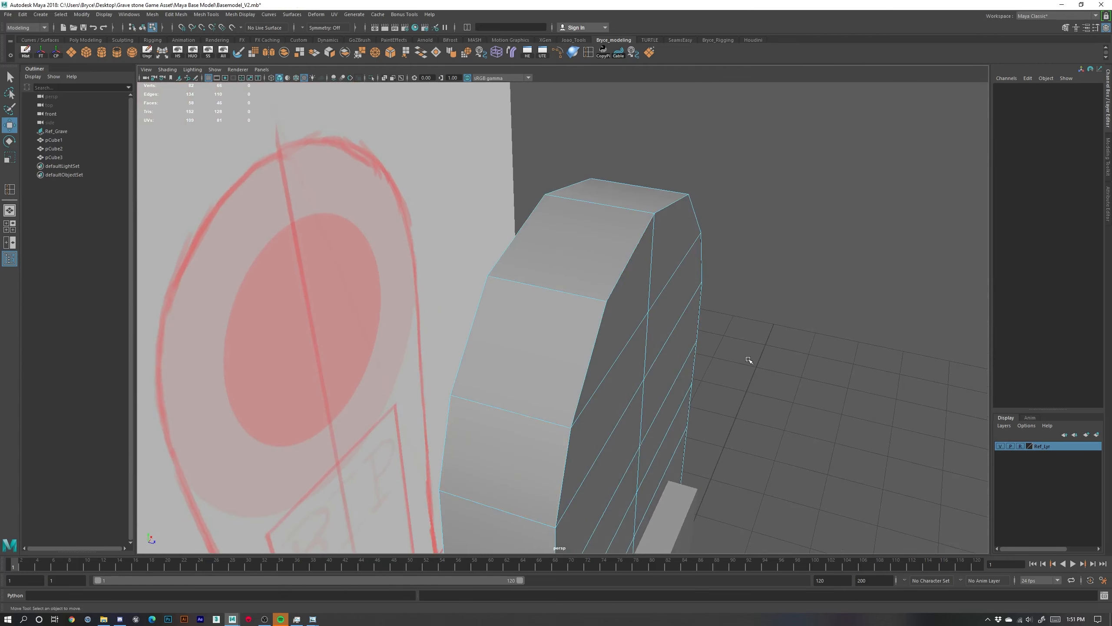
key(g)
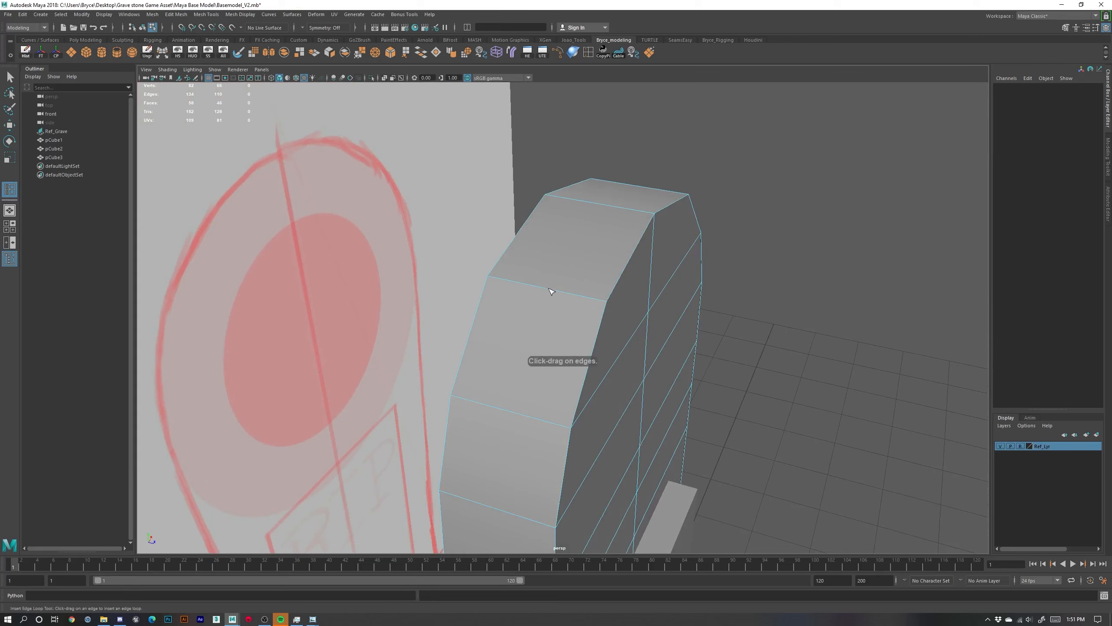
drag(554, 295, 574, 312)
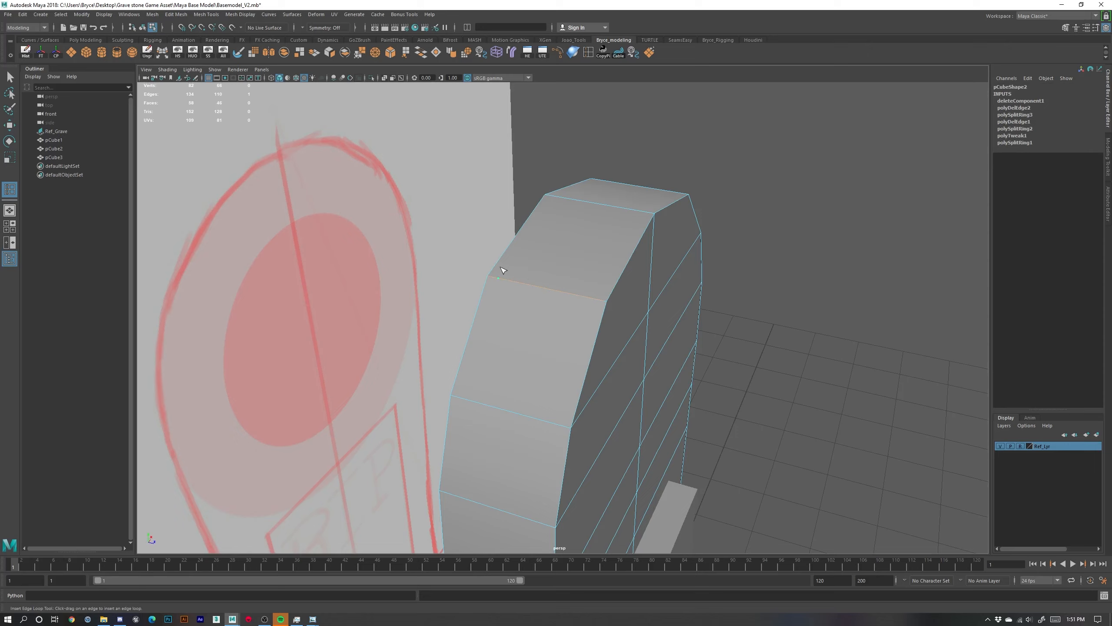
key(ctrl+z)
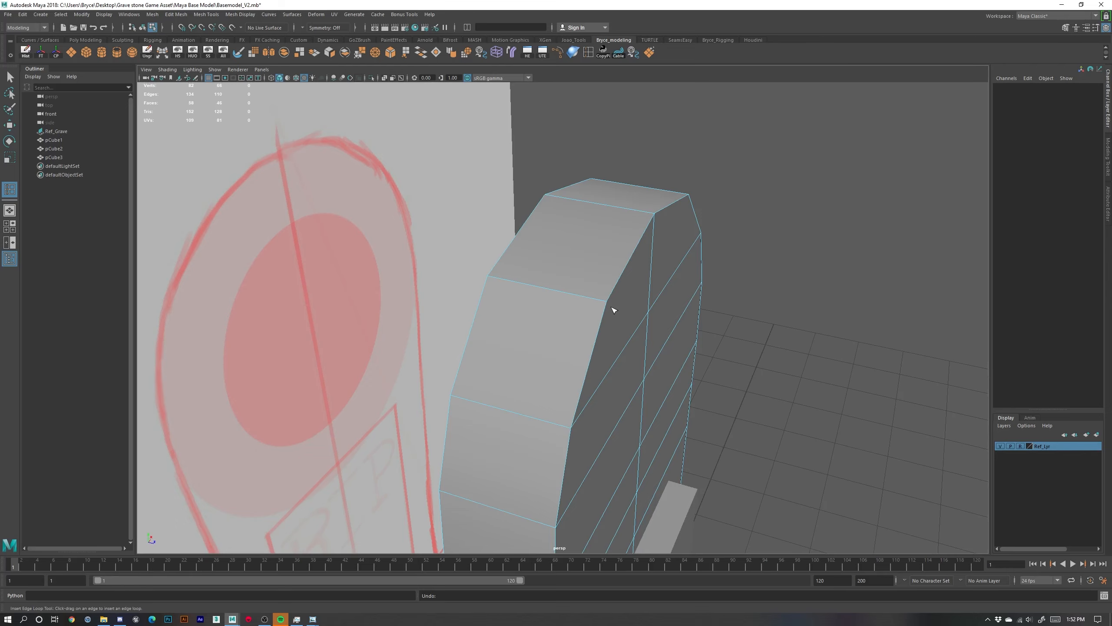
Undo the recent selections and the deletion of the support edge loop along the gravestone's rim
alt+drag(519, 219, 579, 286)
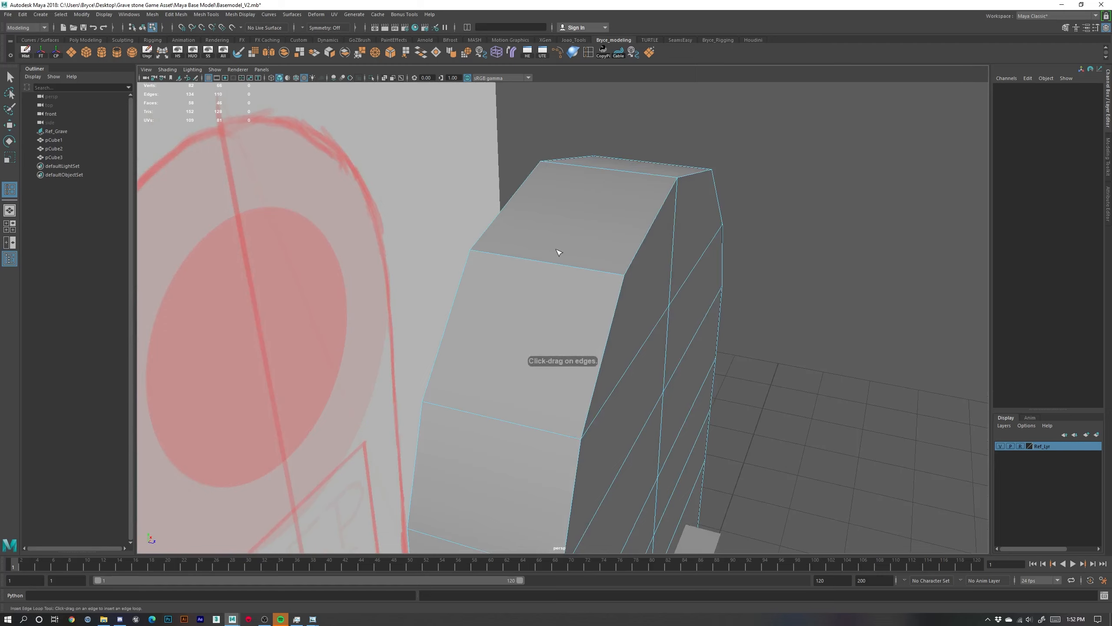
right_drag(554, 257, 512, 256)
key(w)
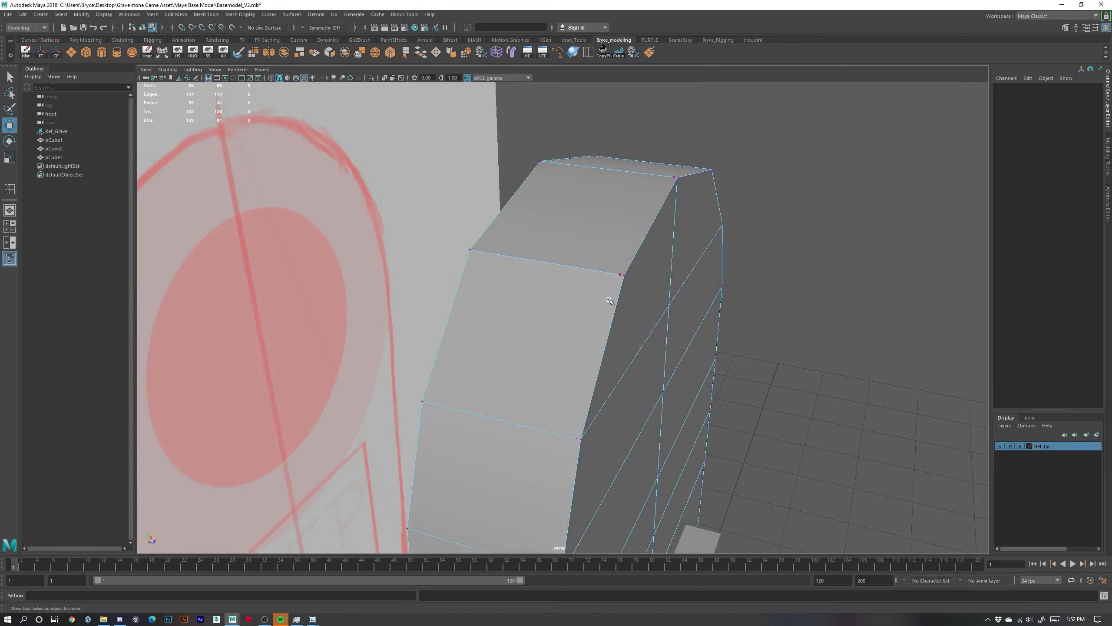
key(ctrl+z)
key(ctrl+z)
key(ctrl+z)
key(ctrl+z)
key(ctrl+z)
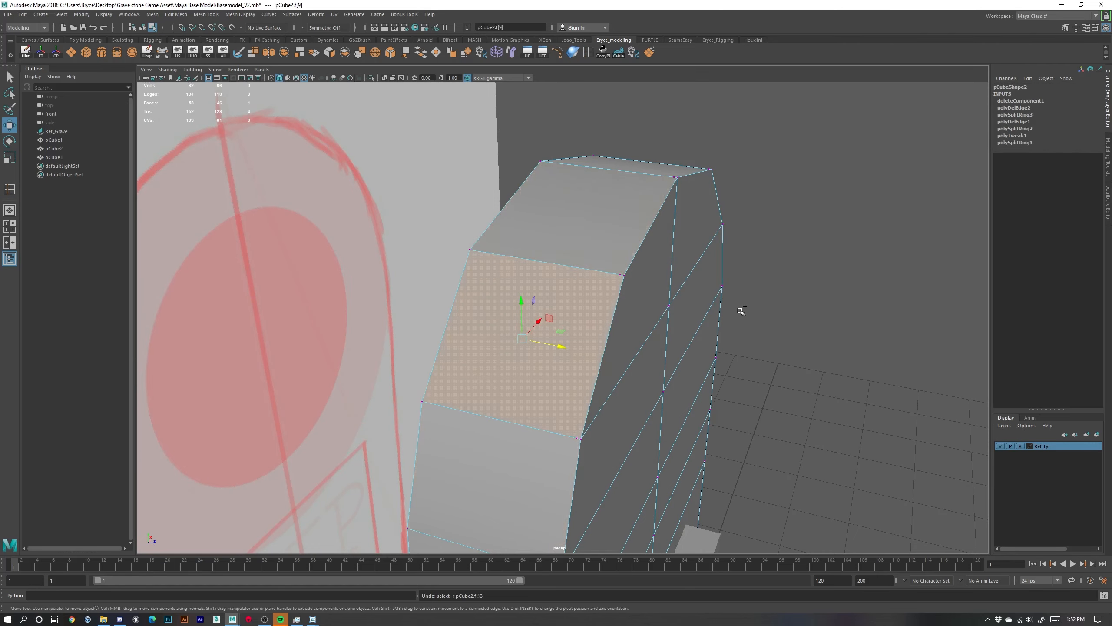
key(ctrl+z)
key(ctrl+z)
key(ctrl+z)
key(ctrl+z)
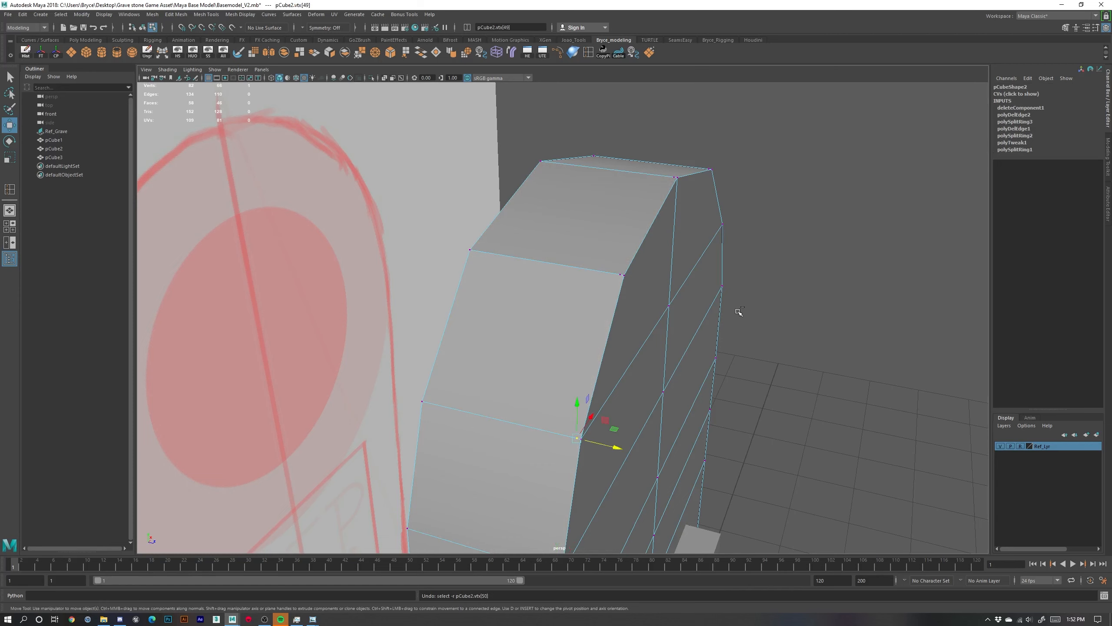
key(ctrl+z)
key(ctrl+z)
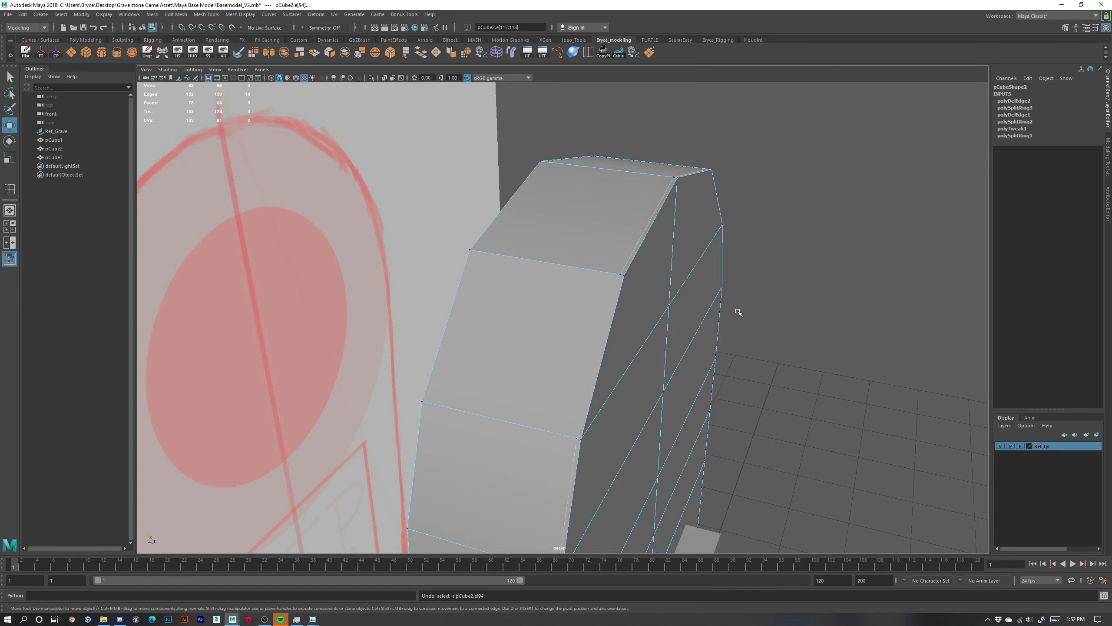
Delete the support edge loop along the gravestone's rim with Delete Edge so its vertices are removed too
right_drag(560, 232, 616, 199)
click(499, 198)
click(624, 233)
double_click(655, 215)
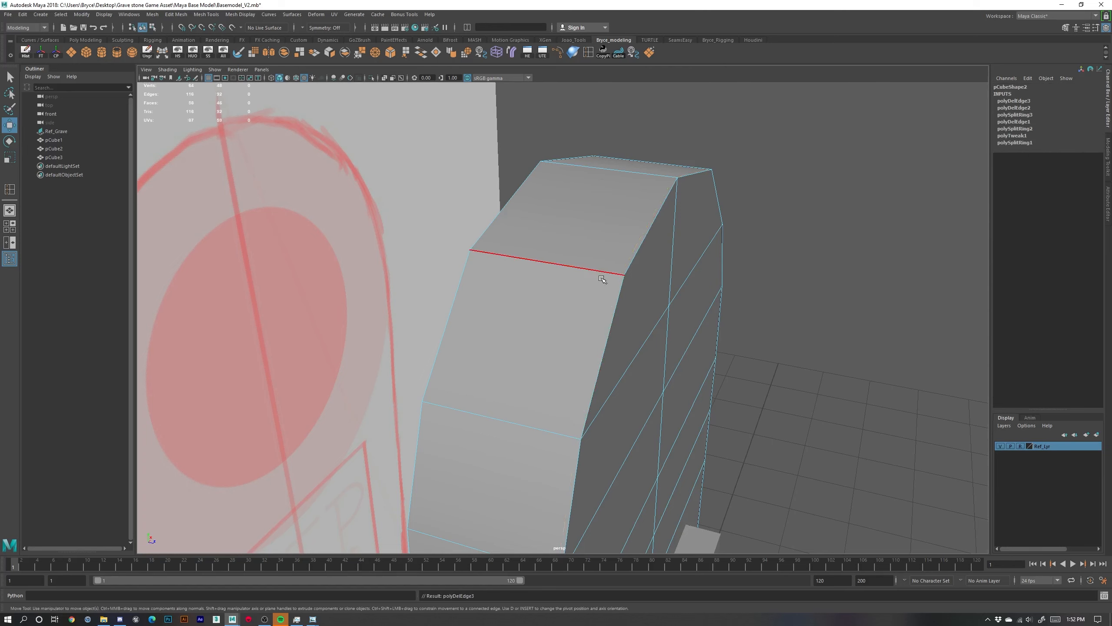
shift+right_drag(604, 278, 657, 297)
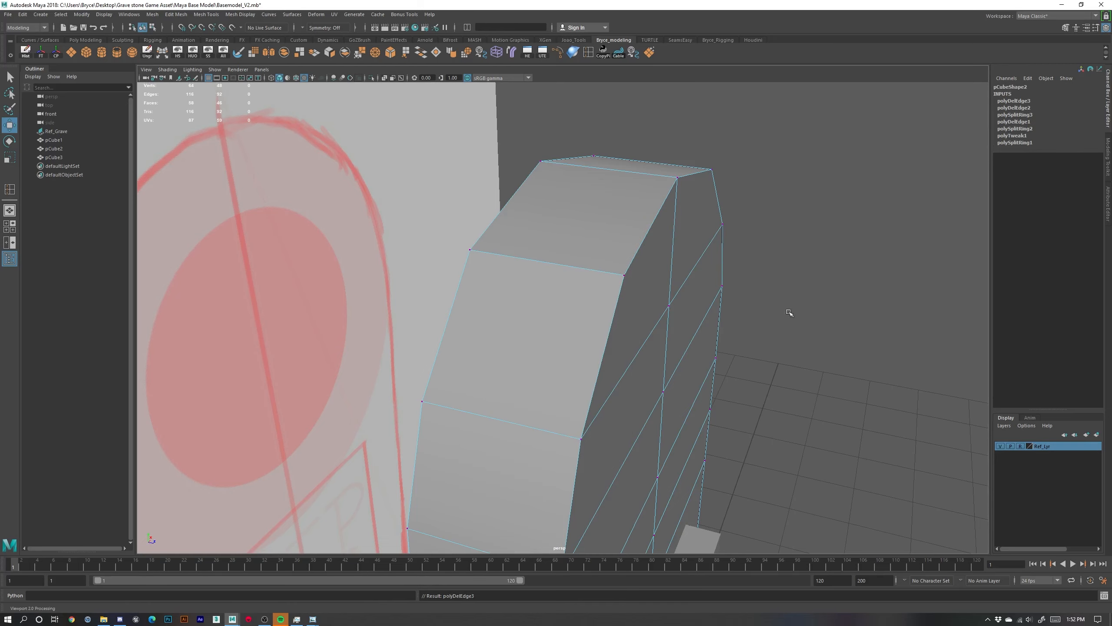
Try to insert an edge loop along the gravestone's side faces, and save the scene
alt+drag(787, 310, 655, 330)
key(g)
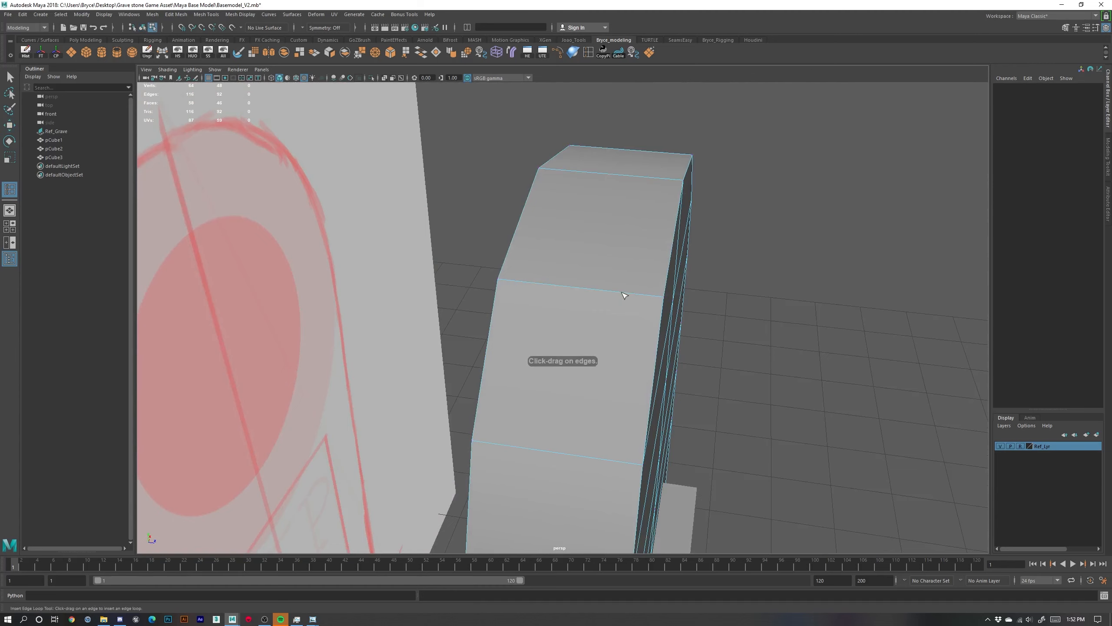
mouse_move(624, 293)
mouse_down()
mouse_move(668, 309)
mouse_move(654, 302)
mouse_move(645, 243)
mouse_move(644, 294)
mouse_up()
key(ctrl+s)
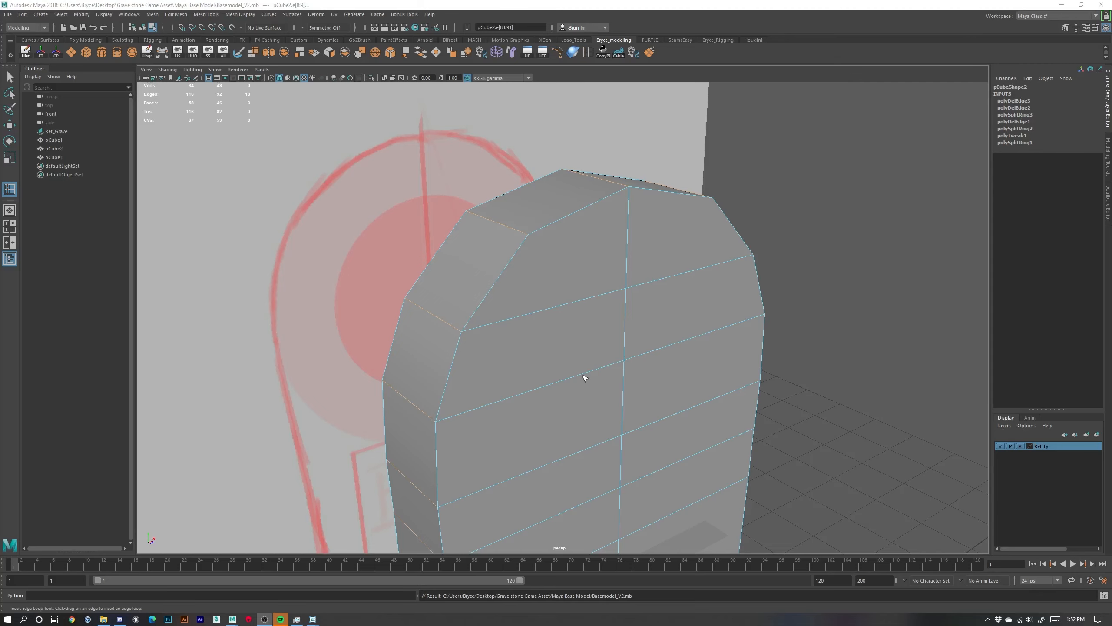
Examine the gravestone's front and side topology with the support edge loop removed
alt+right_drag(739, 394, 638, 351)
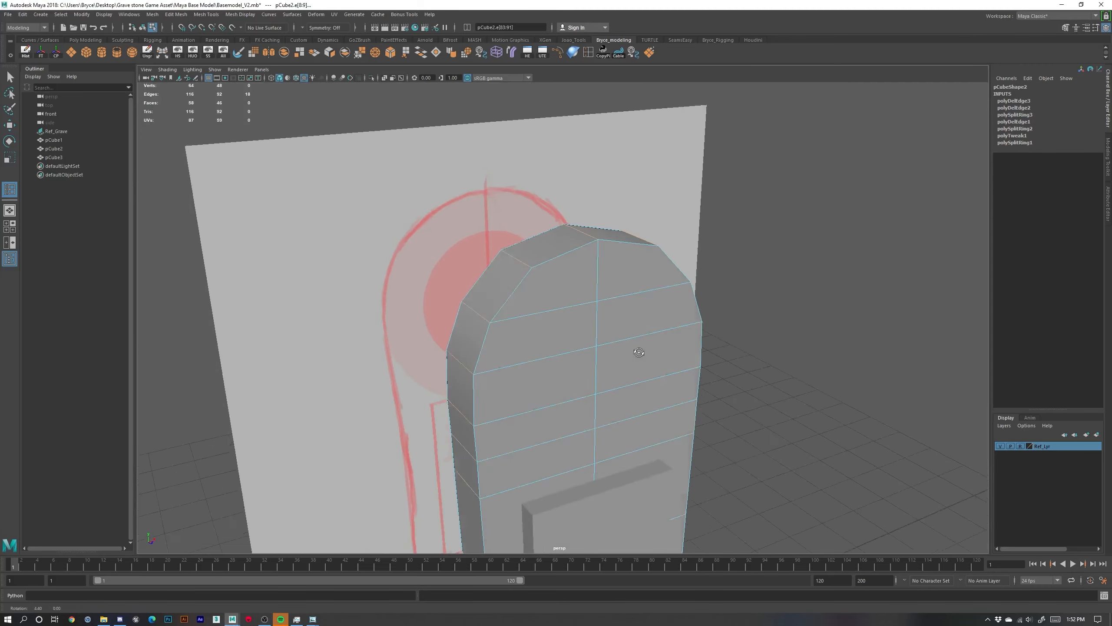
alt+middle_drag(638, 352, 653, 323)
alt+right_drag(653, 324, 586, 353)
alt+drag(586, 353, 615, 374)
alt+middle_drag(601, 398, 608, 356)
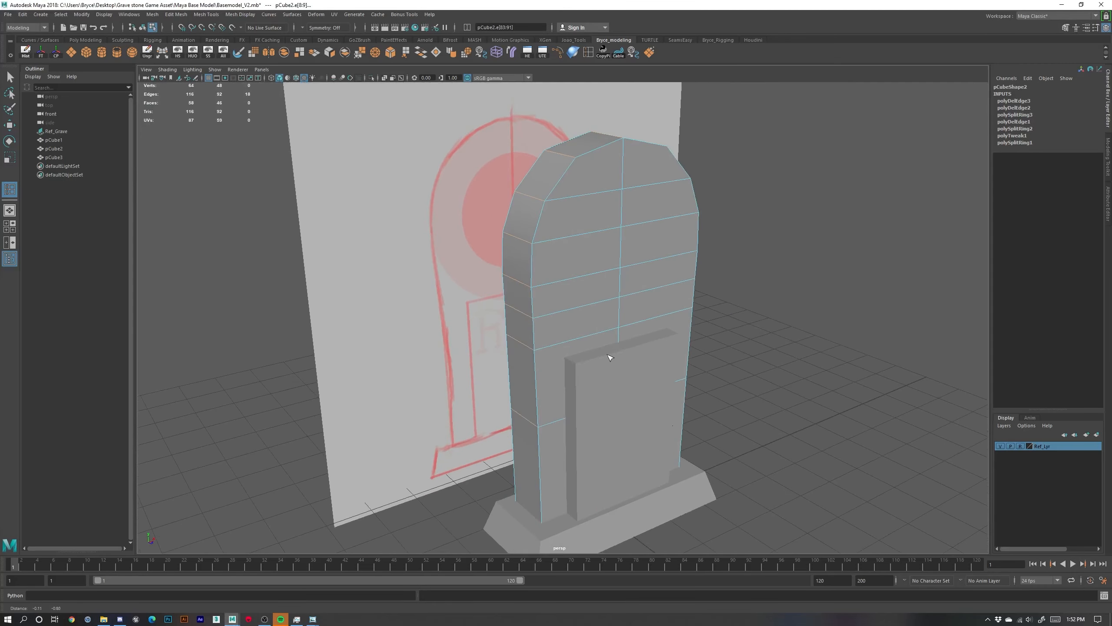
scroll(550, 278, up, 2)
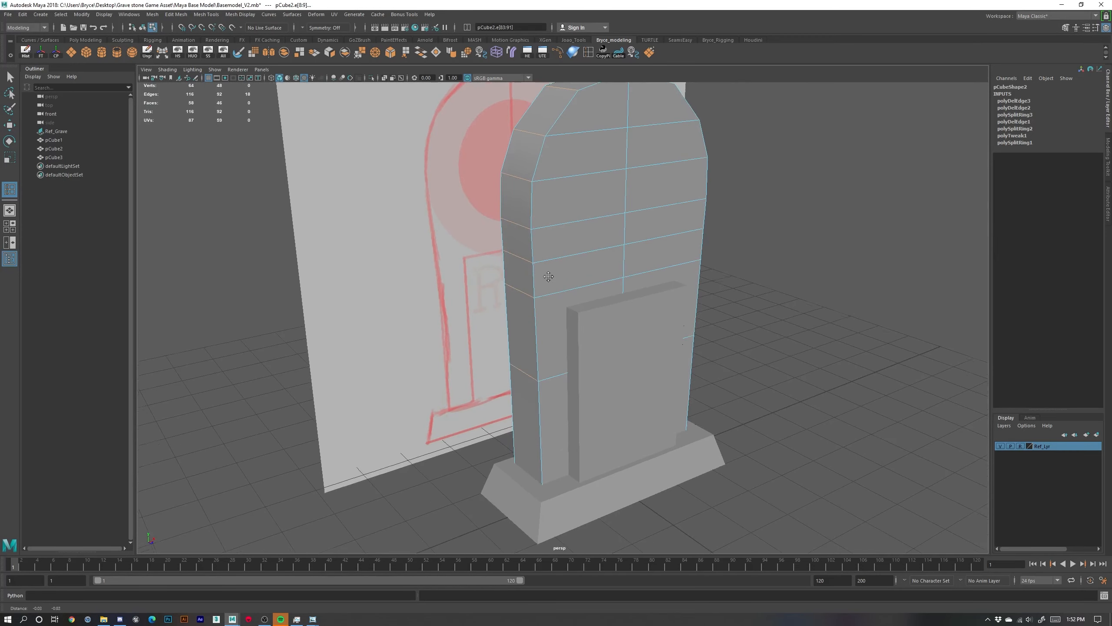
alt+middle_drag(552, 279, 568, 292)
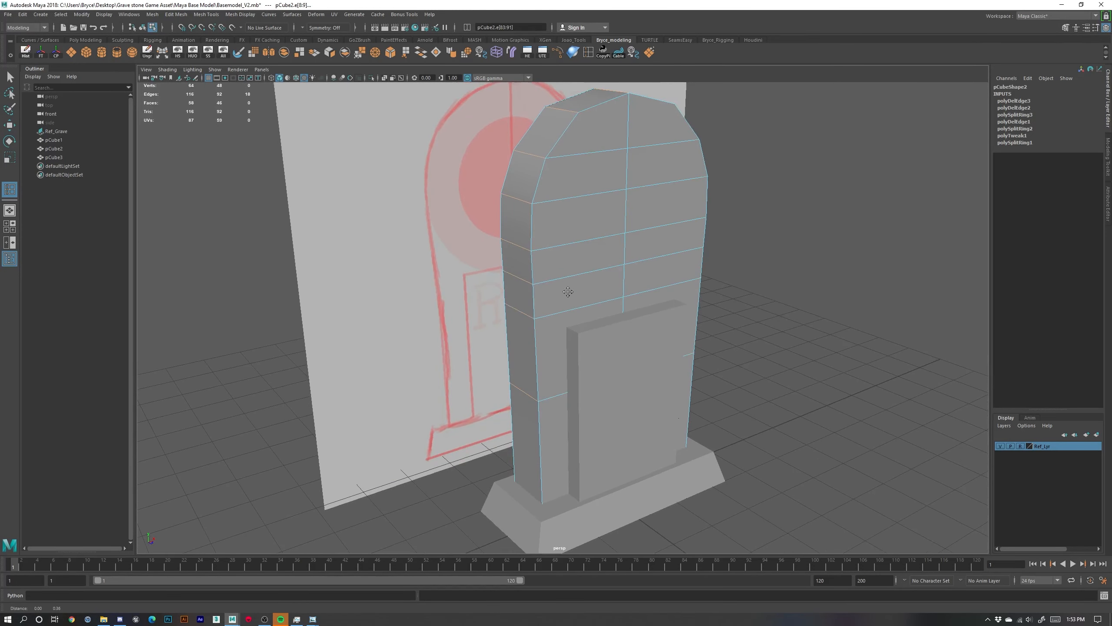
right_drag(600, 164, 600, 140)
key(w)
alt+drag(600, 140, 613, 204)
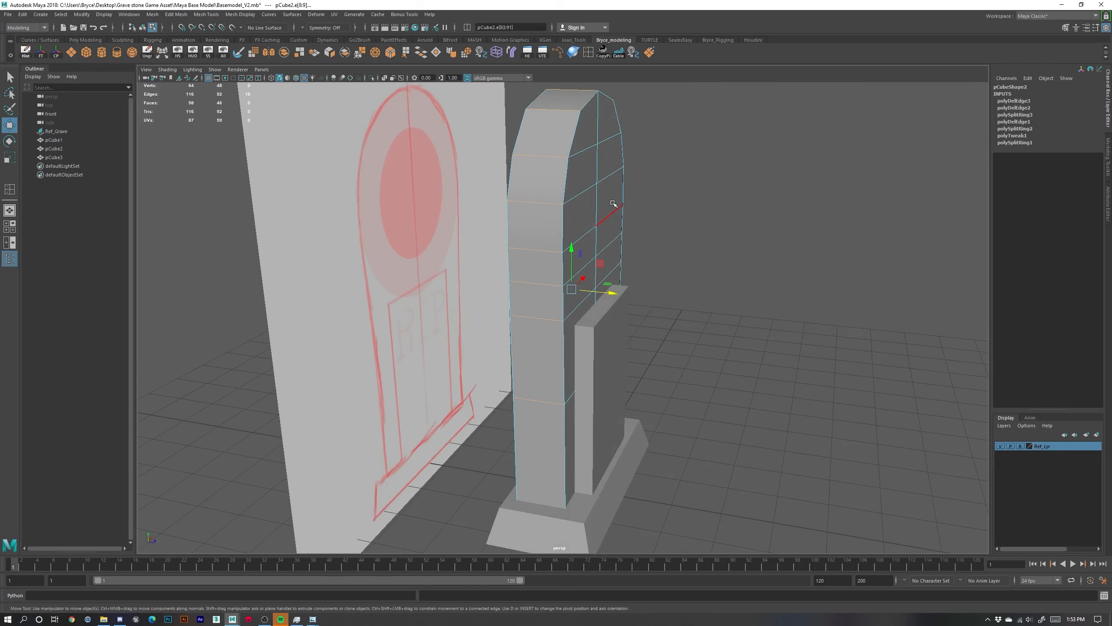
Try to insert an edge loop through the side faces from near the gravestone's top, and undo the attempt
key(y)
alt+middle_drag(565, 136, 568, 224)
alt+drag(568, 223, 571, 229)
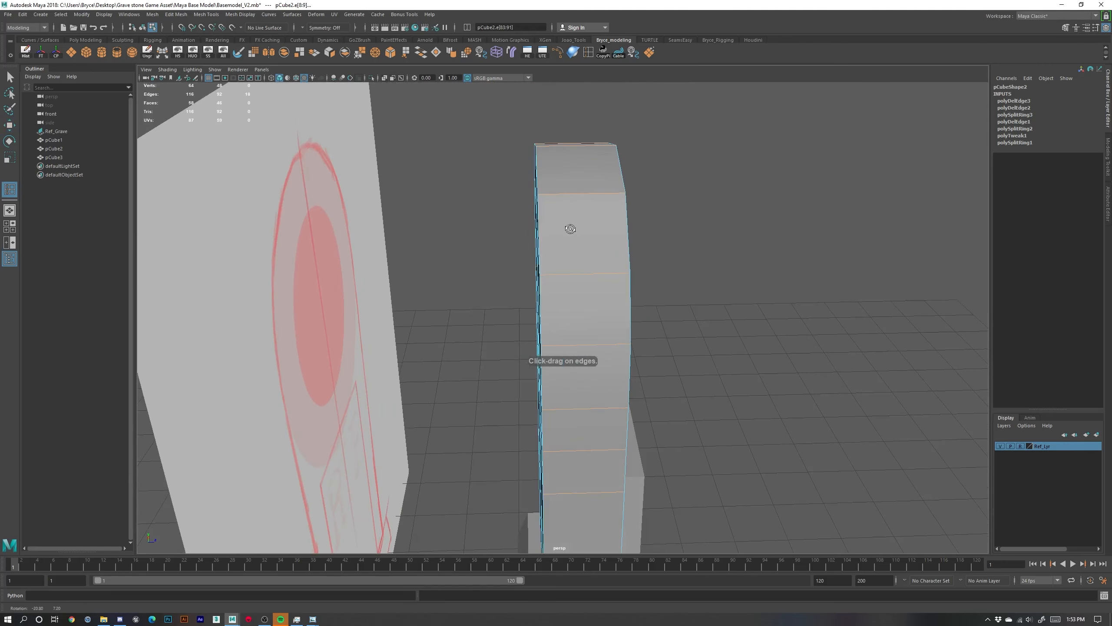
click(582, 197)
alt+drag(636, 251, 670, 348)
scroll(621, 306, up, 3)
key(ctrl+z)
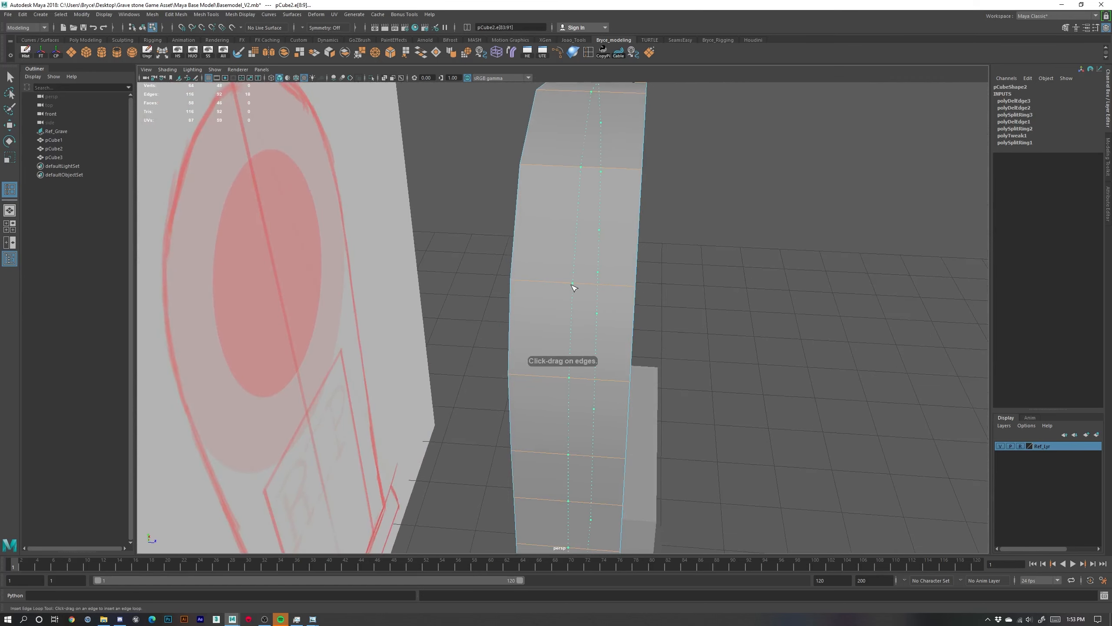
Select the full ring of edges that run across the thickness of the gravestone's side faces
alt+drag(700, 343, 582, 290)
key(w)
right_drag(582, 287, 579, 252)
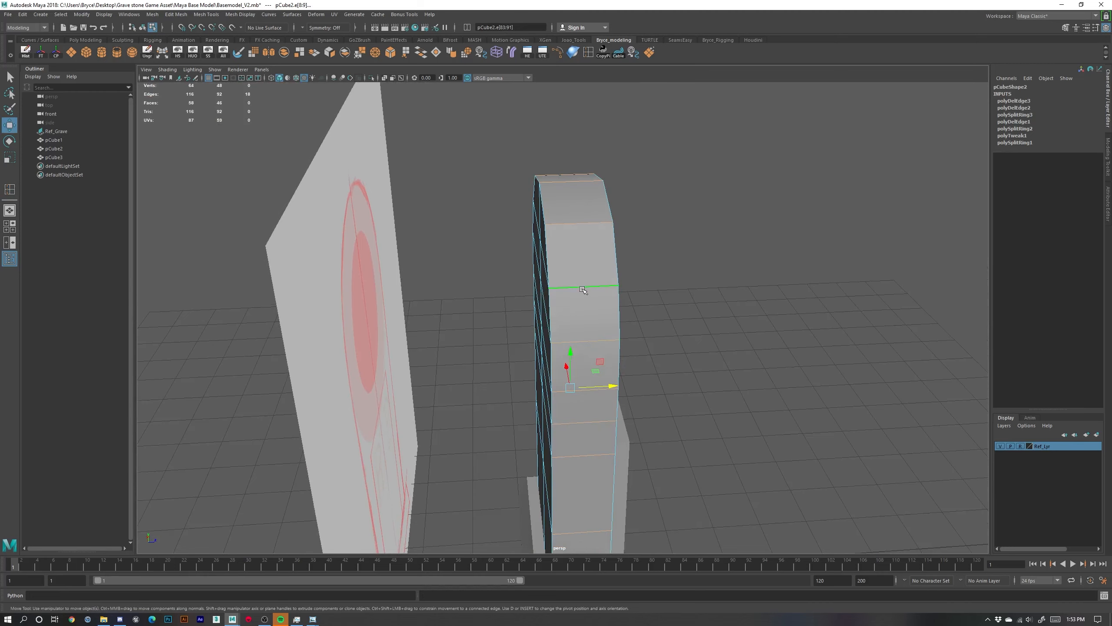
click(582, 288)
double_click(593, 342)
alt+drag(698, 398, 593, 367)
click(584, 293)
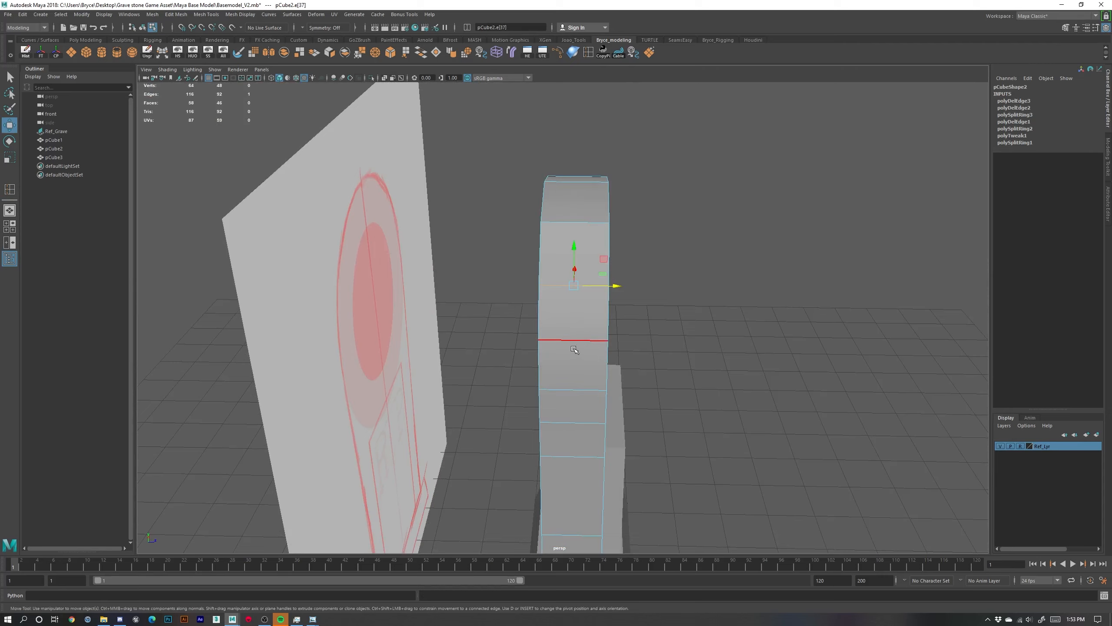
alt+drag(575, 349, 550, 317)
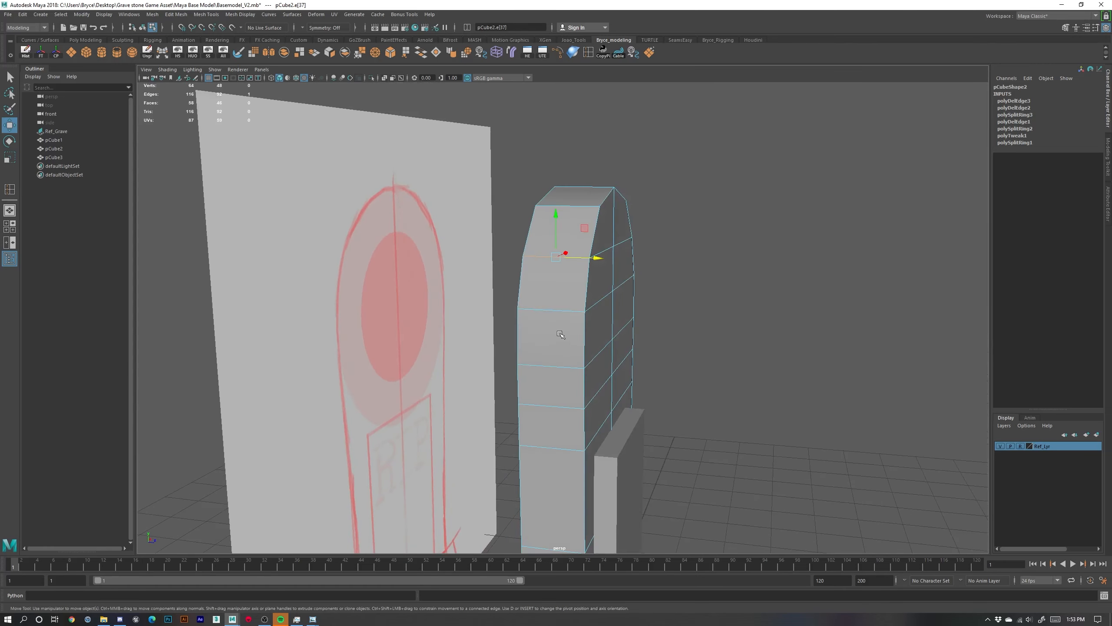
shift+double_click(548, 315)
alt+drag(611, 220, 588, 246)
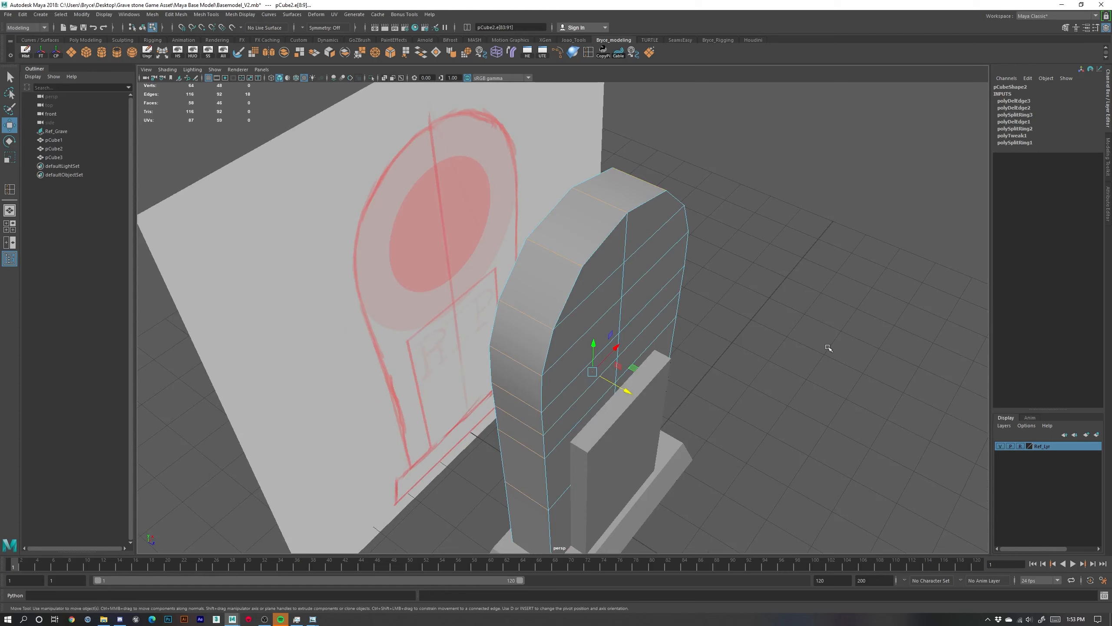
alt+drag(829, 348, 798, 376)
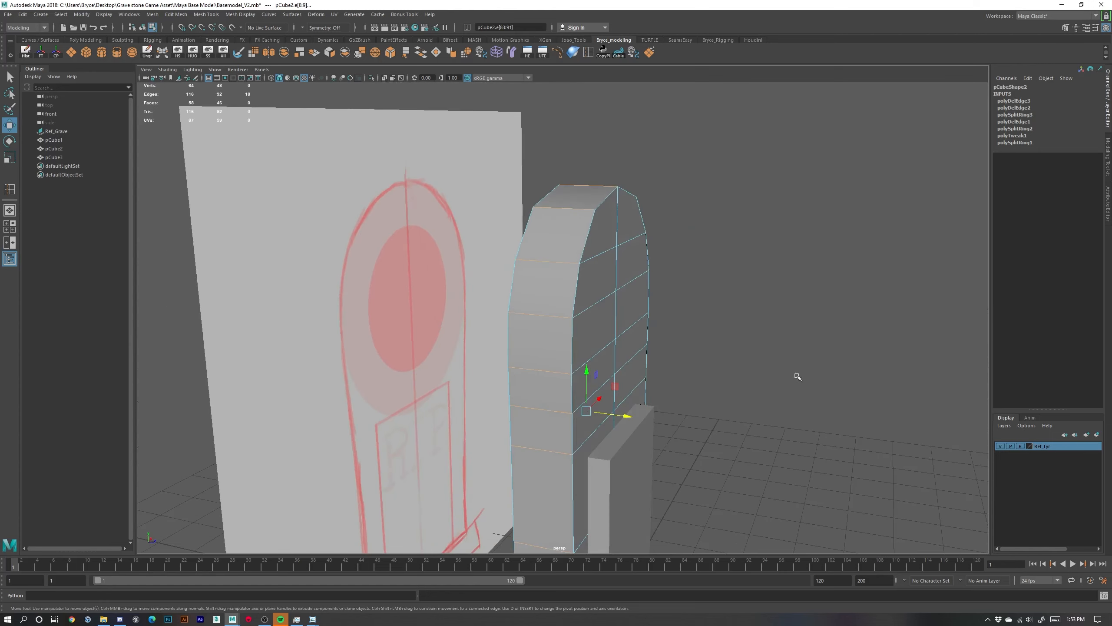
Connect the selected edge ring with a single centered loop around the gravestone, using 1 segment and a slide of 0.5
click(1109, 168)
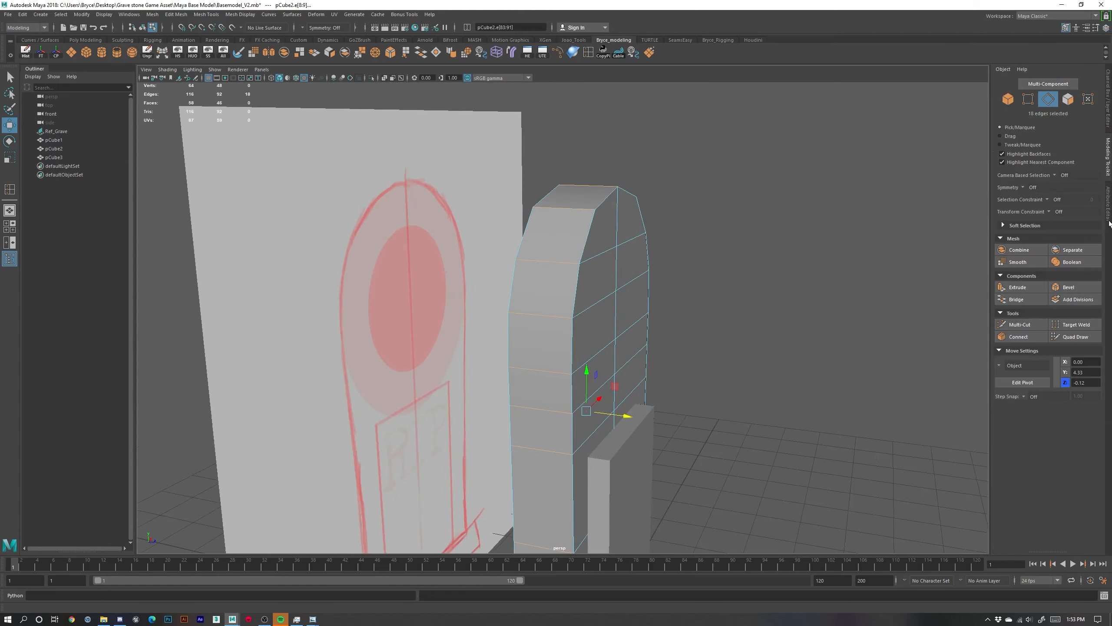
alt+drag(759, 356, 763, 360)
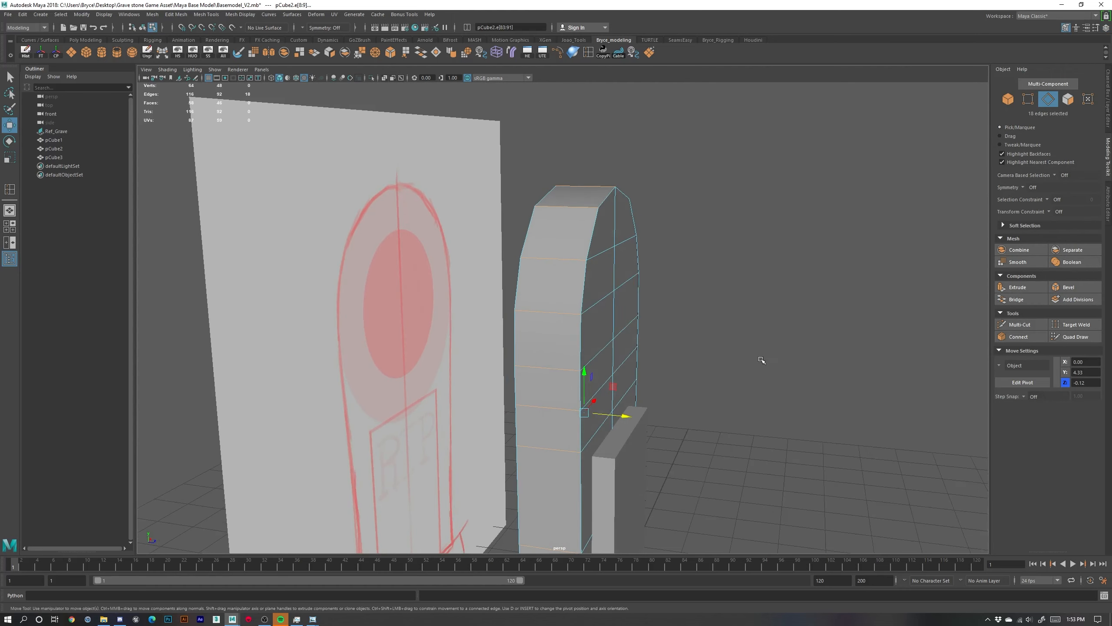
click(1018, 336)
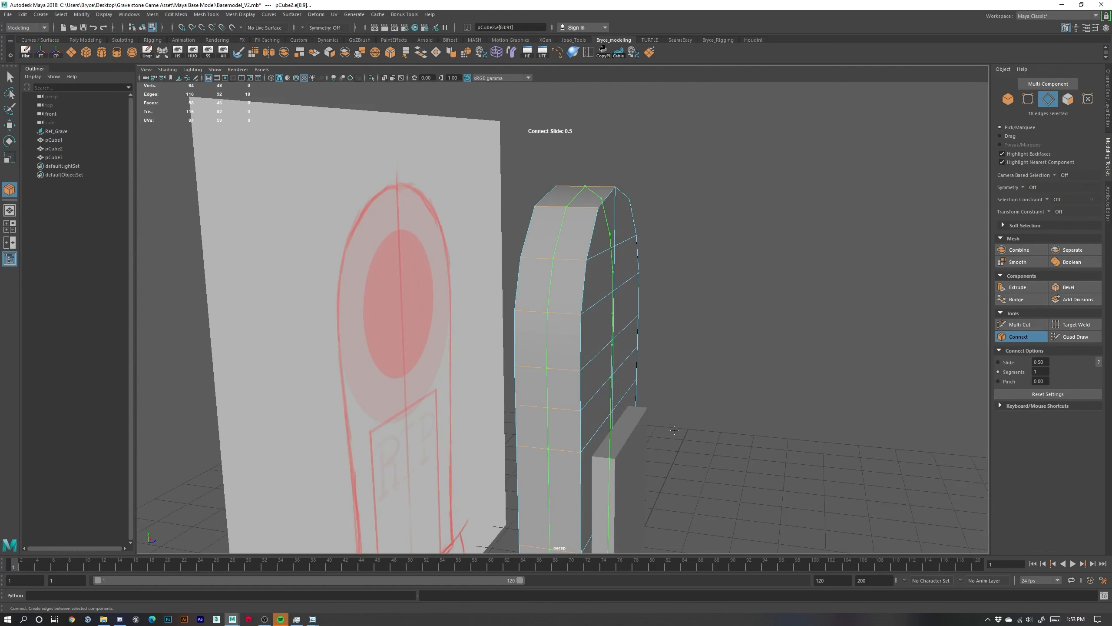
key(w)
alt+drag(536, 340, 562, 264)
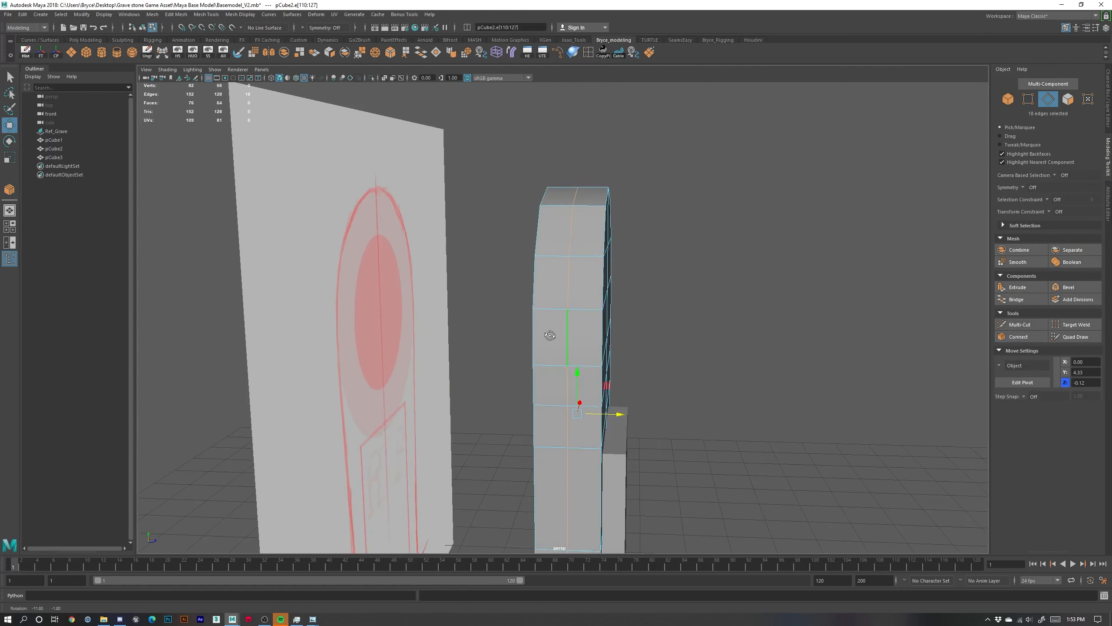
click(738, 407)
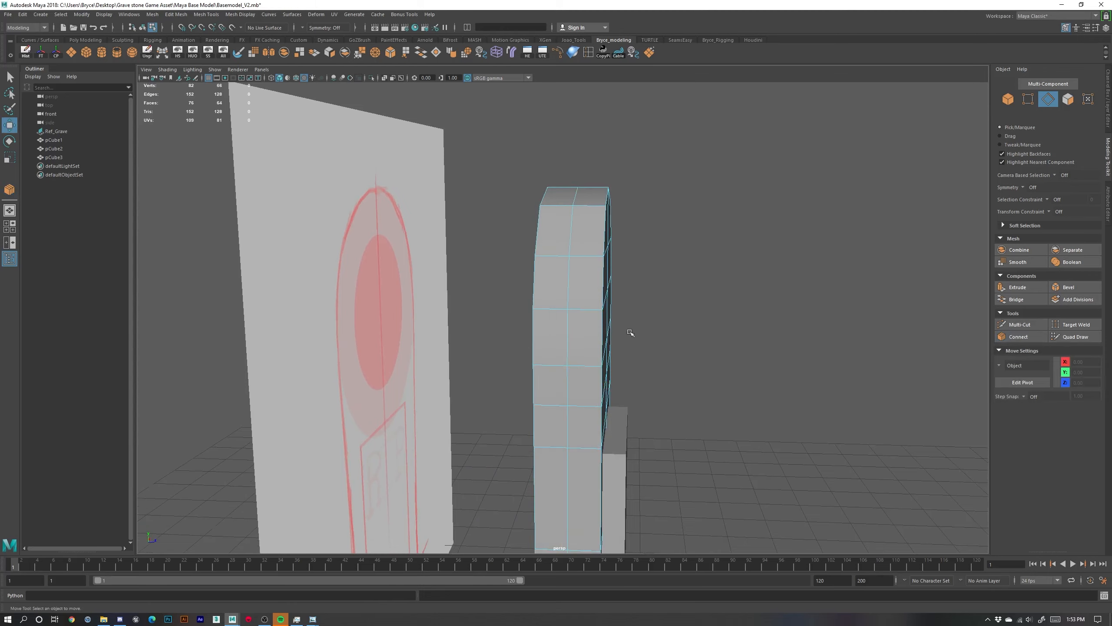
Insert two support edge loops around the gravestone's side faces, one close to the front rim and one close to the back rim
alt+drag(628, 330, 624, 438)
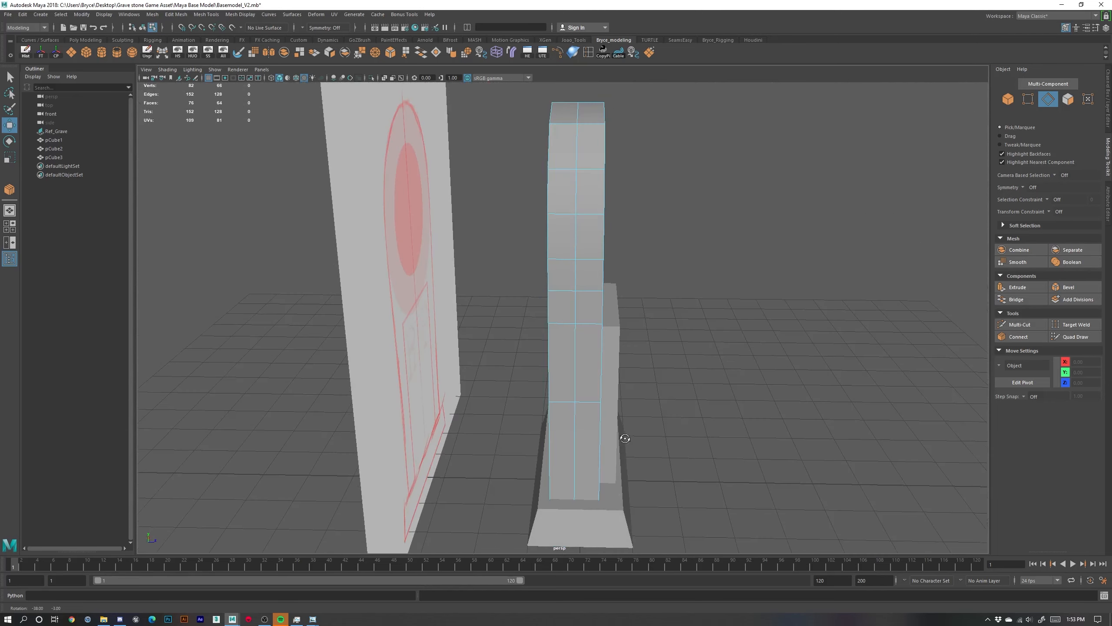
scroll(648, 385, up, 2)
alt+drag(648, 385, 607, 370)
alt+middle_drag(607, 370, 590, 412)
alt+drag(585, 379, 600, 388)
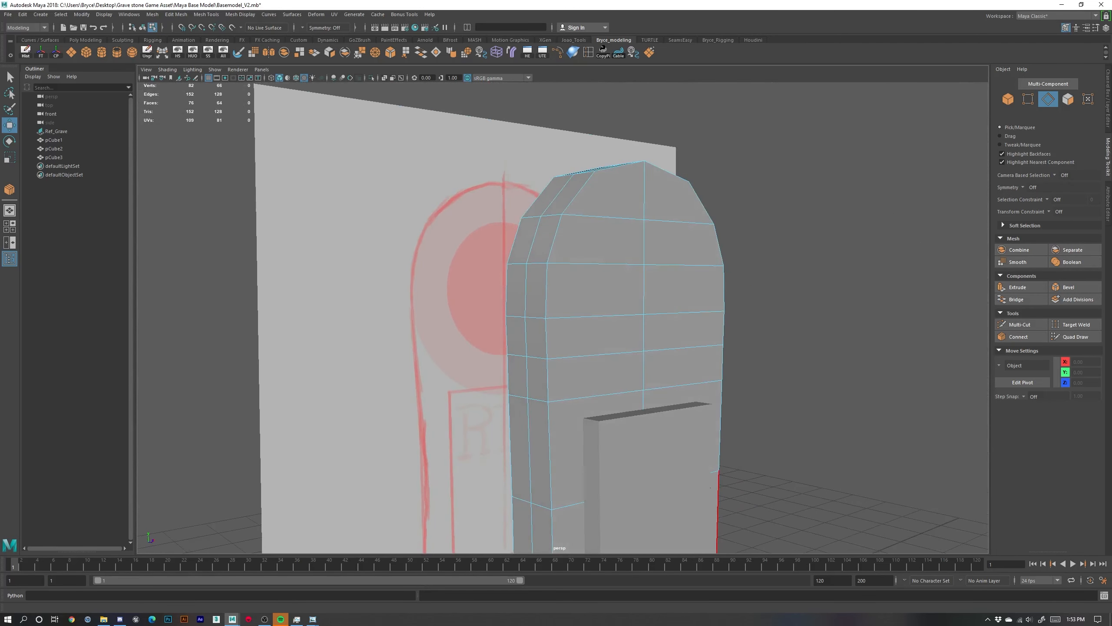
mouse_move(699, 302)
alt+mouse_down()
mouse_move(644, 345)
mouse_move(621, 272)
mouse_move(572, 184)
mouse_move(589, 187)
mouse_move(602, 212)
alt+mouse_up()
alt+middle_drag(597, 171, 549, 241)
mouse_move(549, 241)
alt+mouse_down()
mouse_move(530, 254)
mouse_move(566, 257)
alt+mouse_up()
shift+right_drag(569, 255, 569, 209)
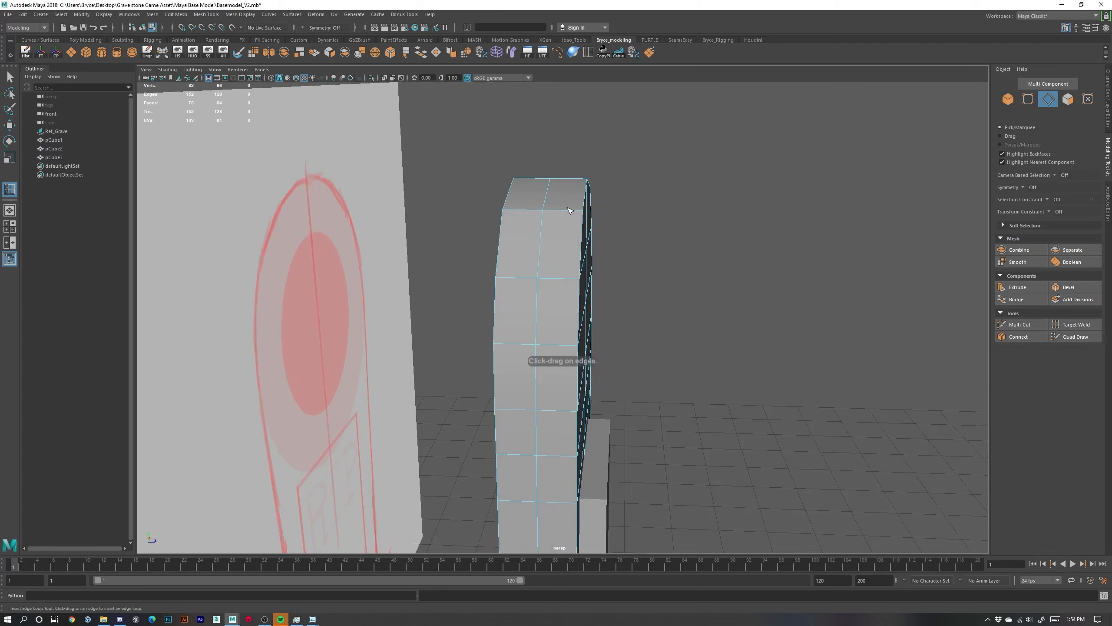
click(578, 214)
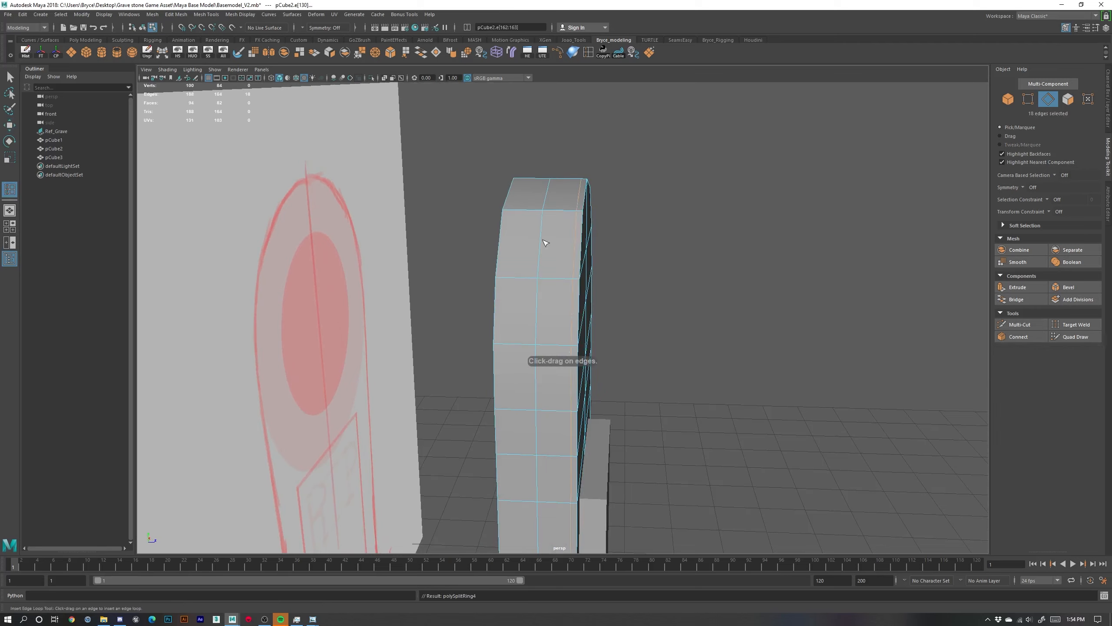
drag(522, 212, 593, 232)
key(w)
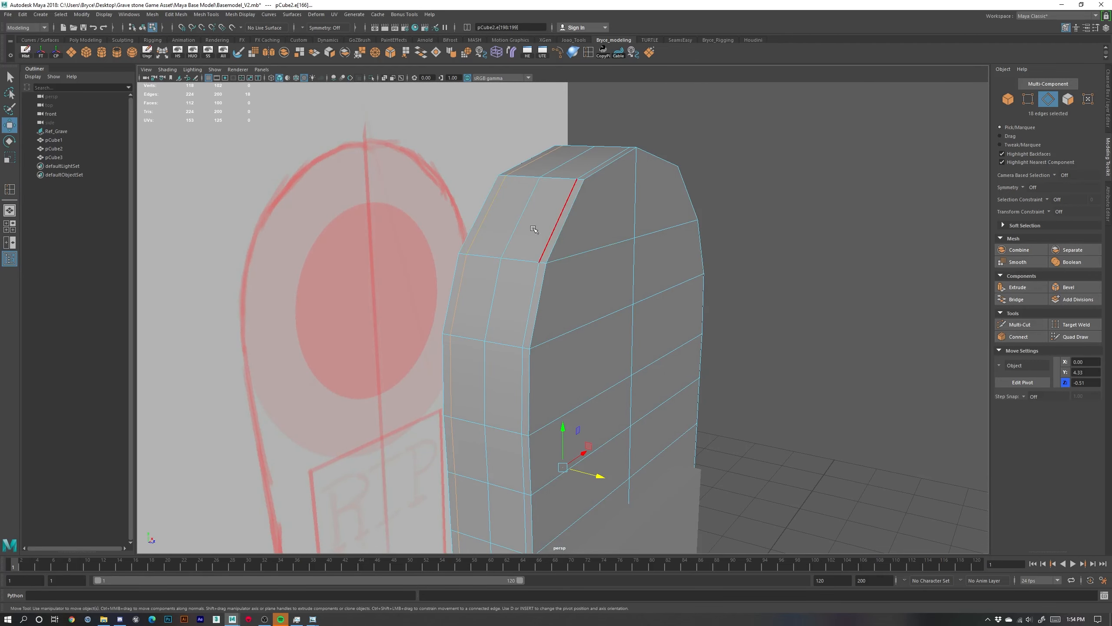
Try deleting the center edge loop on the gravestone's side faces, and undo the deletion
alt+drag(519, 214, 543, 230)
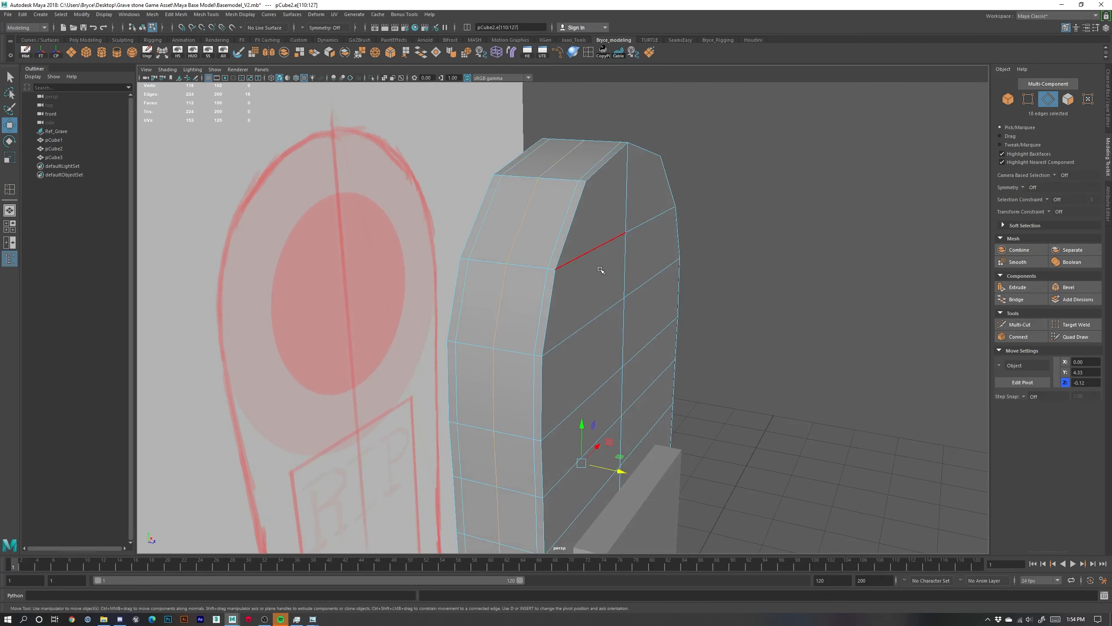
key(Delete)
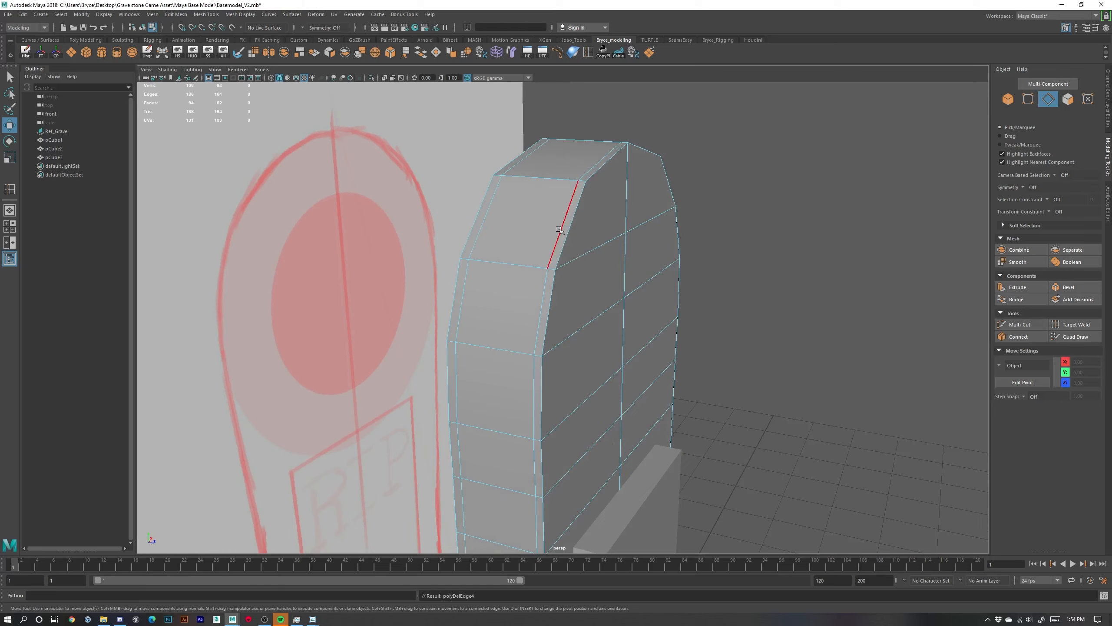
key(ctrl+z)
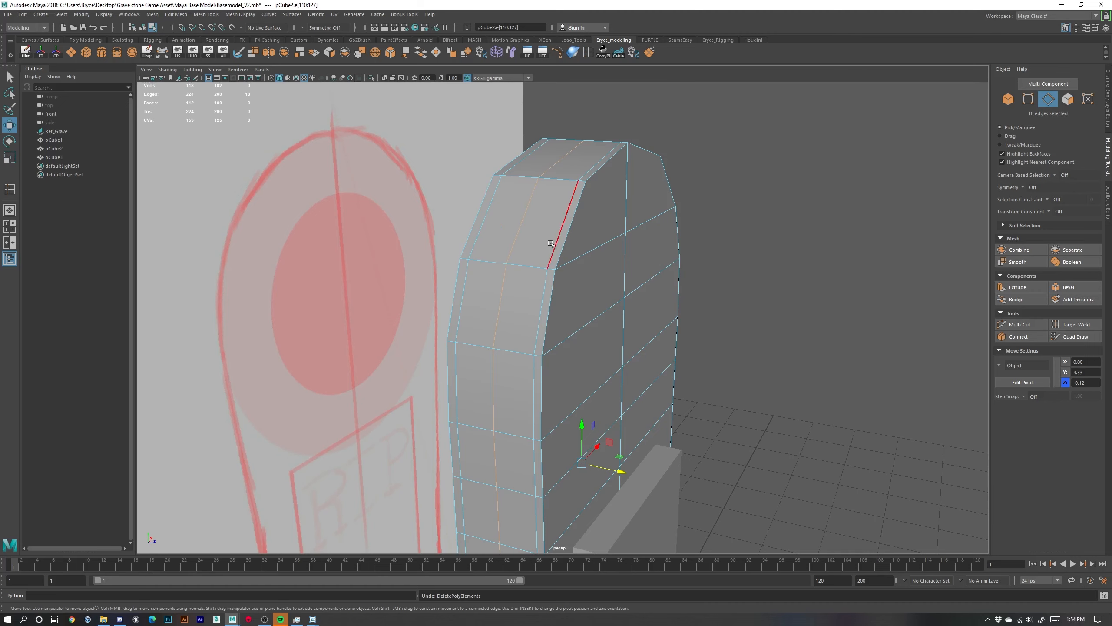
Select the whole gravestone and a front face near its top to inspect the edge loops and face layout
mouse_move(542, 180)
right_down()
mouse_move(756, 243)
mouse_move(549, 196)
right_up()
click(756, 243)
click(572, 234)
alt+drag(687, 294, 695, 293)
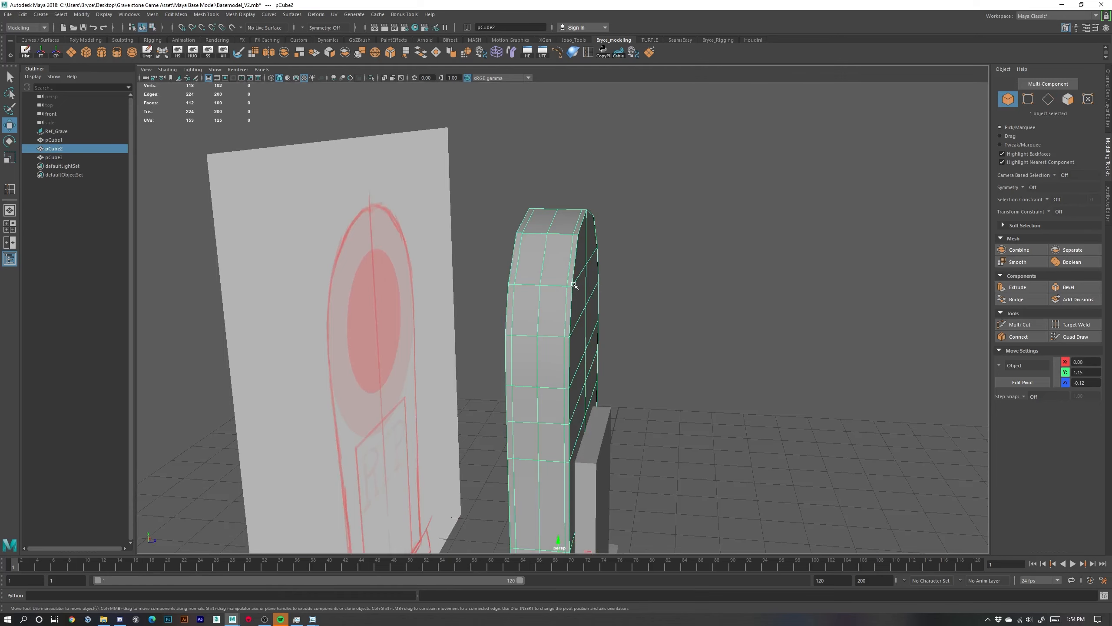
alt+drag(612, 302, 585, 271)
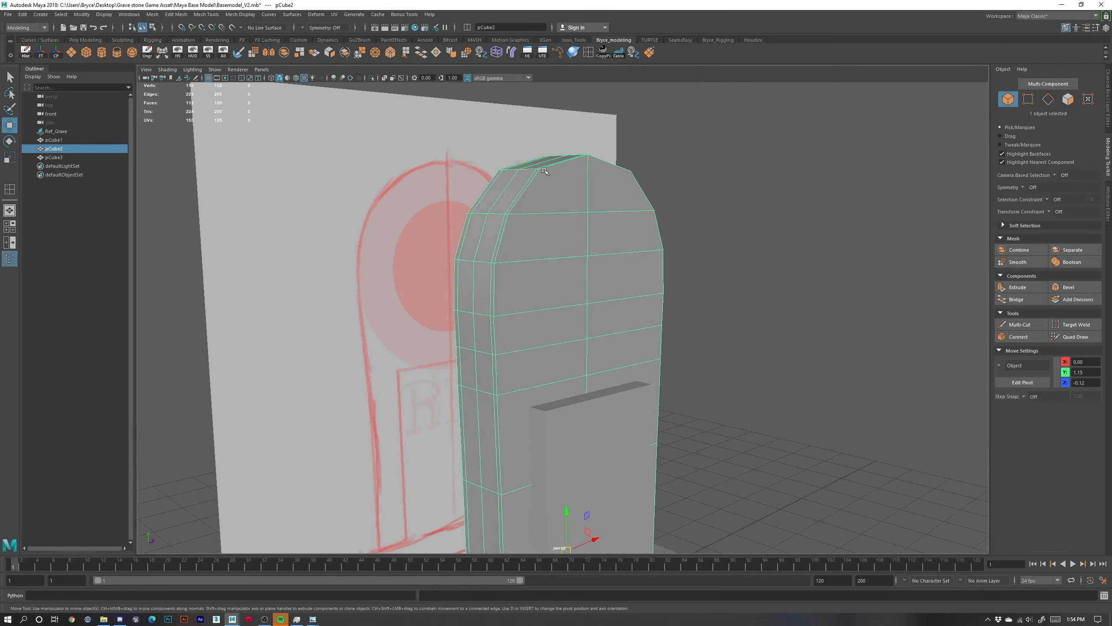
right_drag(553, 177, 551, 191)
click(551, 192)
click(551, 191)
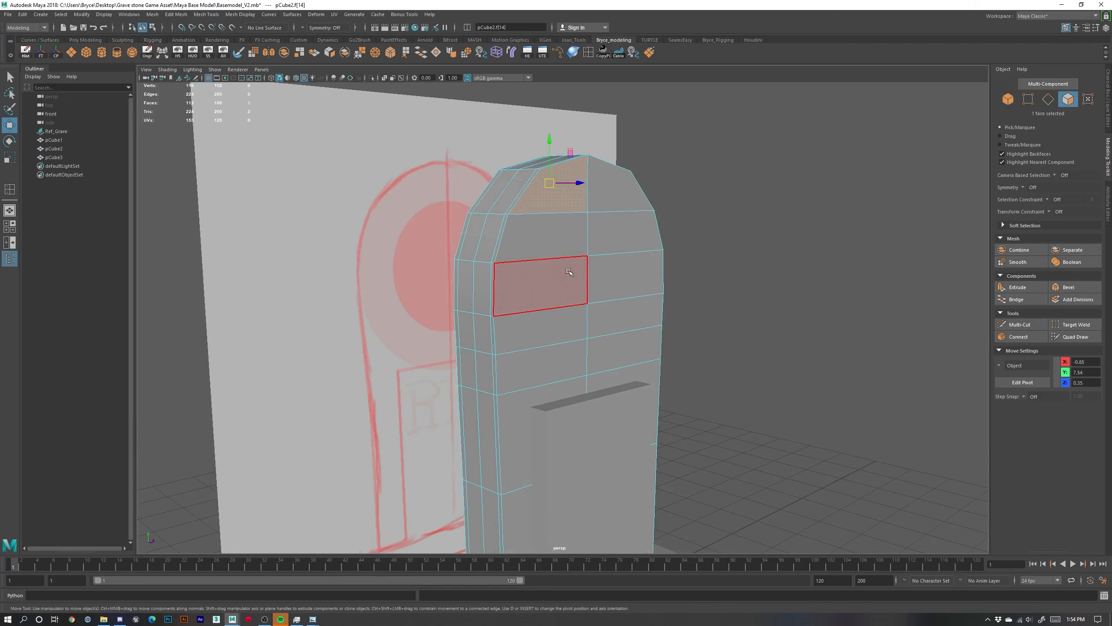
mouse_move(597, 233)
alt+mouse_down()
mouse_move(648, 244)
mouse_move(577, 240)
alt+mouse_up()
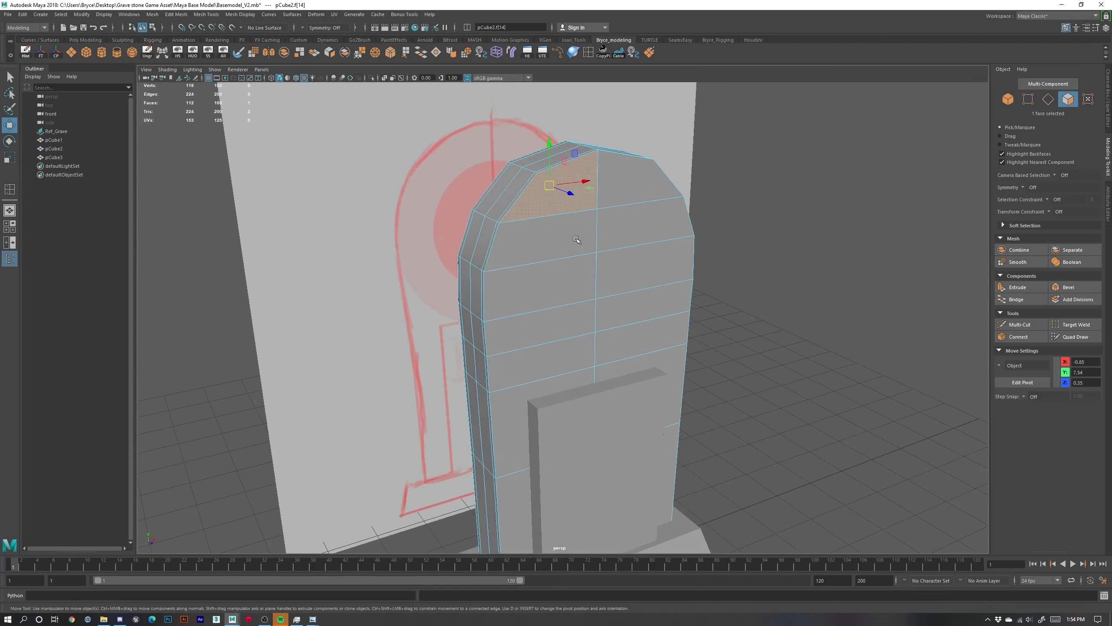
Insert a support edge loop across the gravestone's front face, close to its outer side edge
alt+right_drag(526, 329, 731, 366)
click(884, 292)
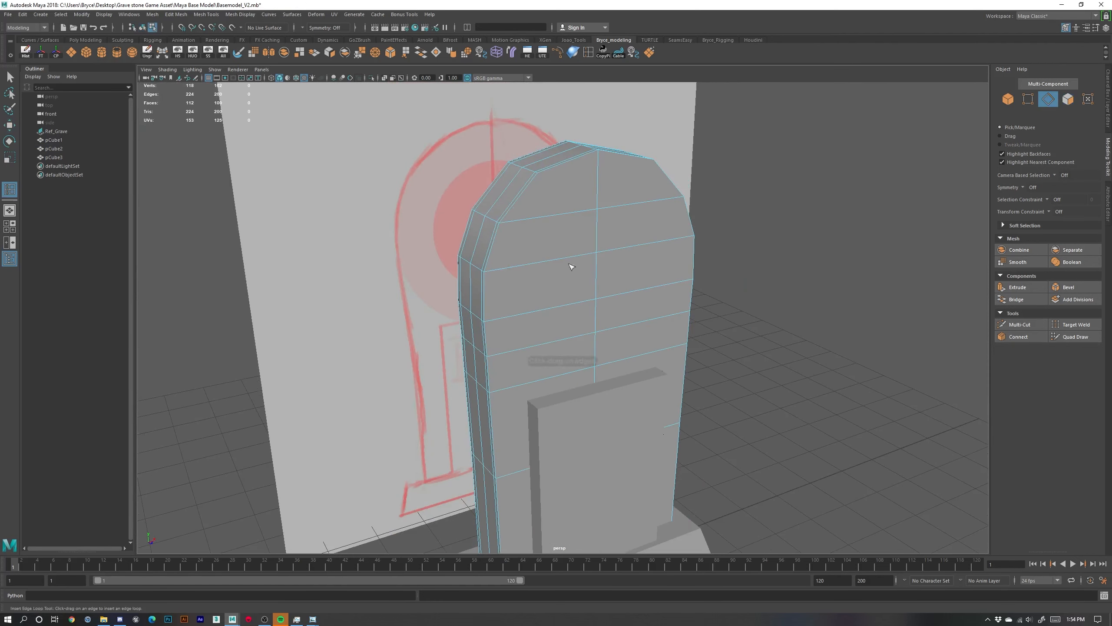
click(504, 227)
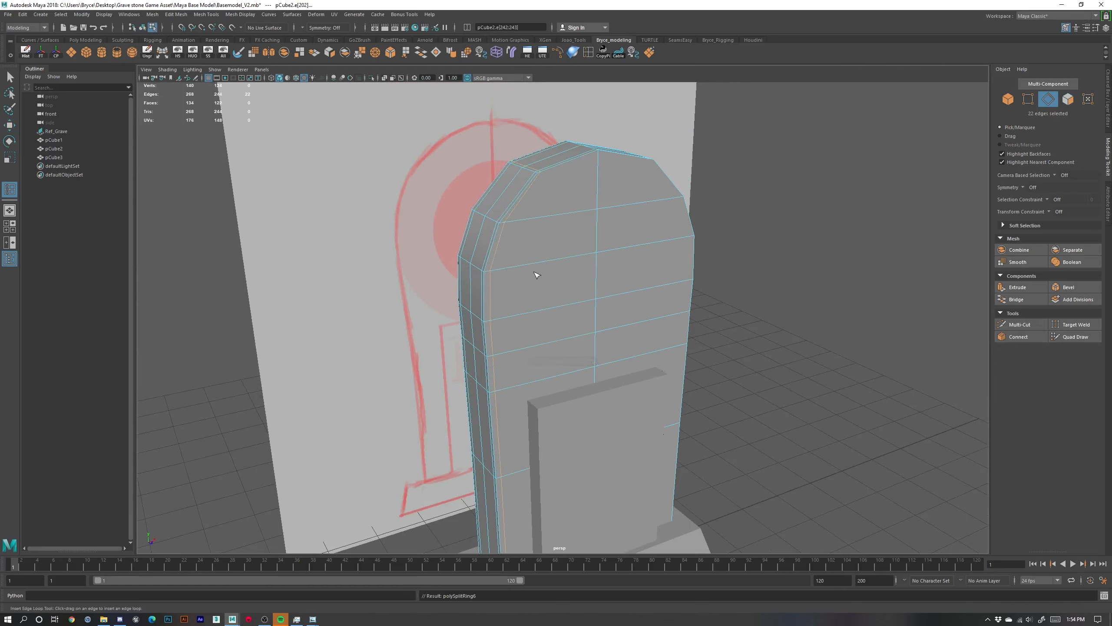
Select horizontal edges on the gravestone's upper front face to examine how the edges run into the side support loop
mouse_move(504, 227)
alt+mouse_down()
mouse_move(638, 417)
mouse_move(629, 416)
alt+mouse_up()
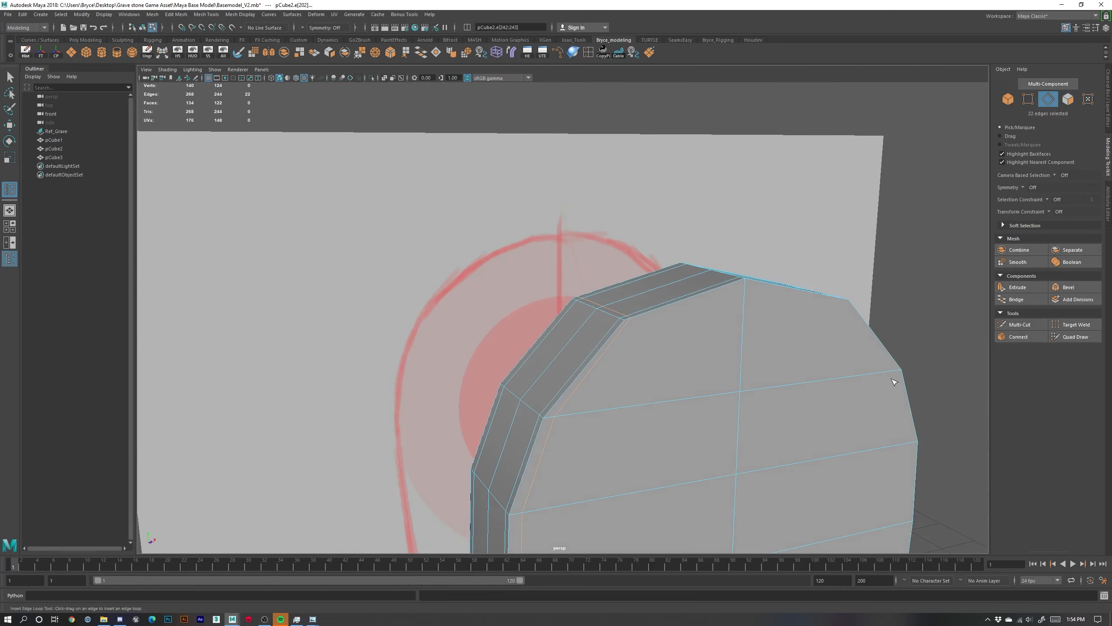
alt+drag(893, 381, 601, 288)
key(w)
click(616, 312)
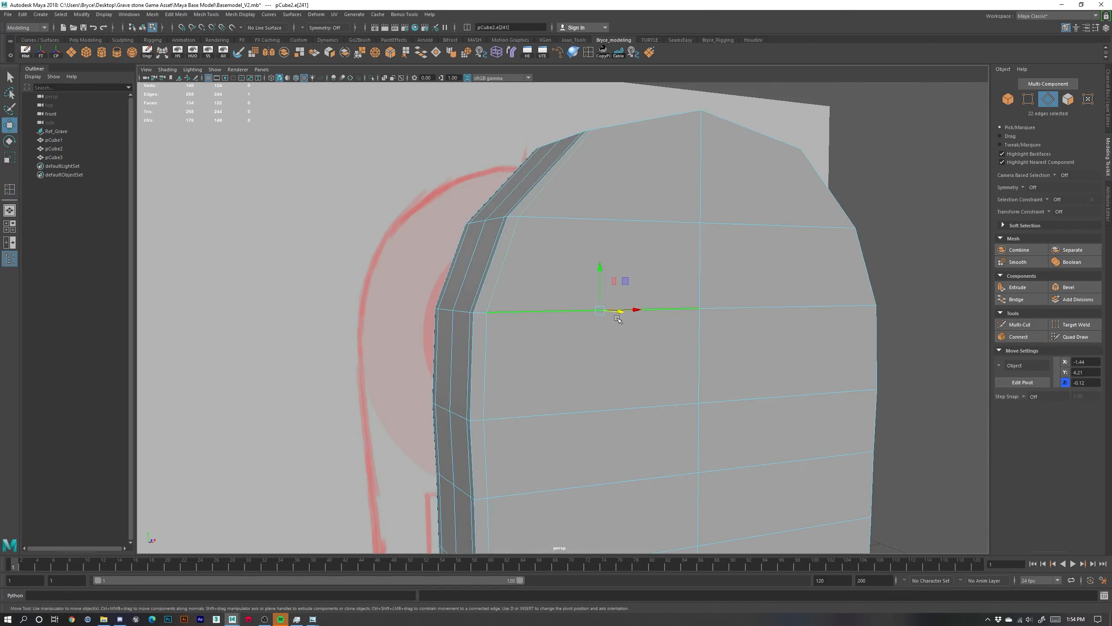
shift+double_click(627, 398)
alt+drag(653, 322, 692, 347)
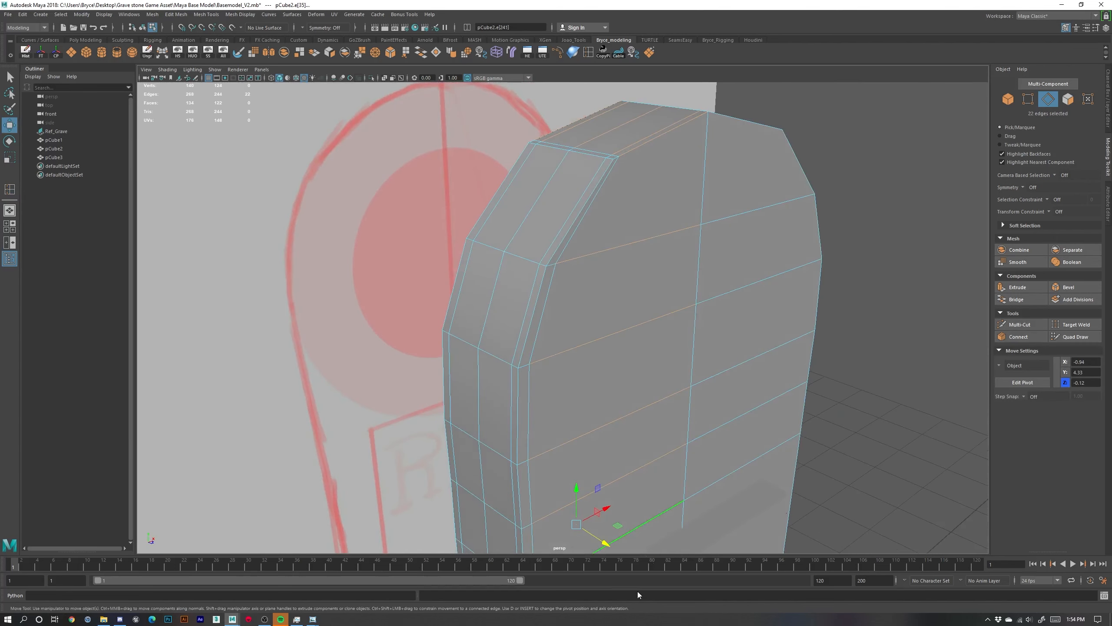
key(ctrl+z)
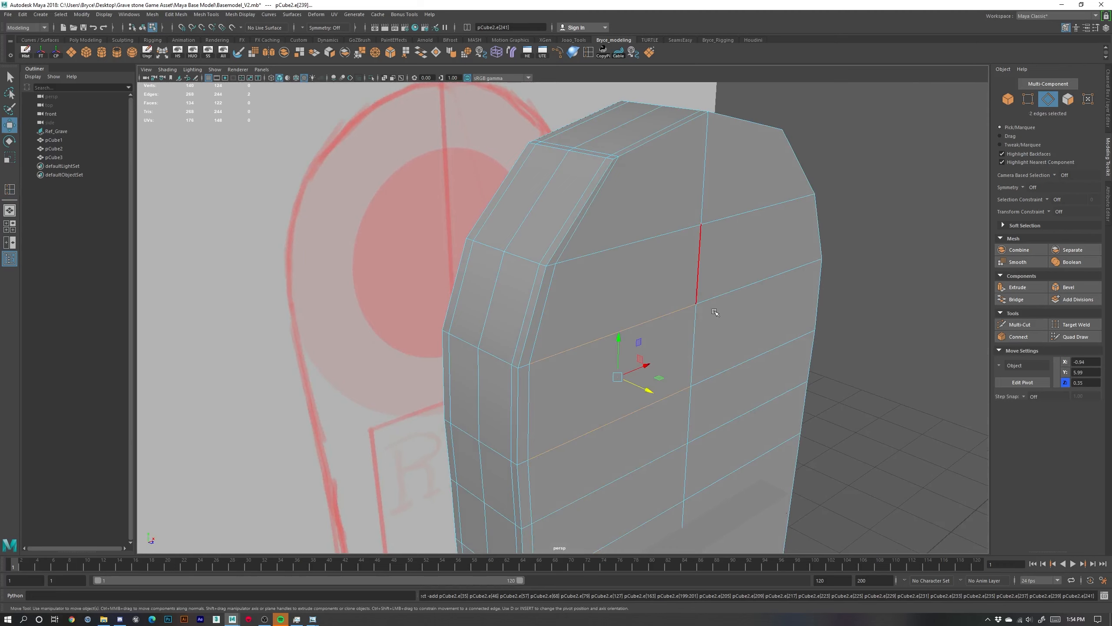
alt+drag(720, 313, 662, 263)
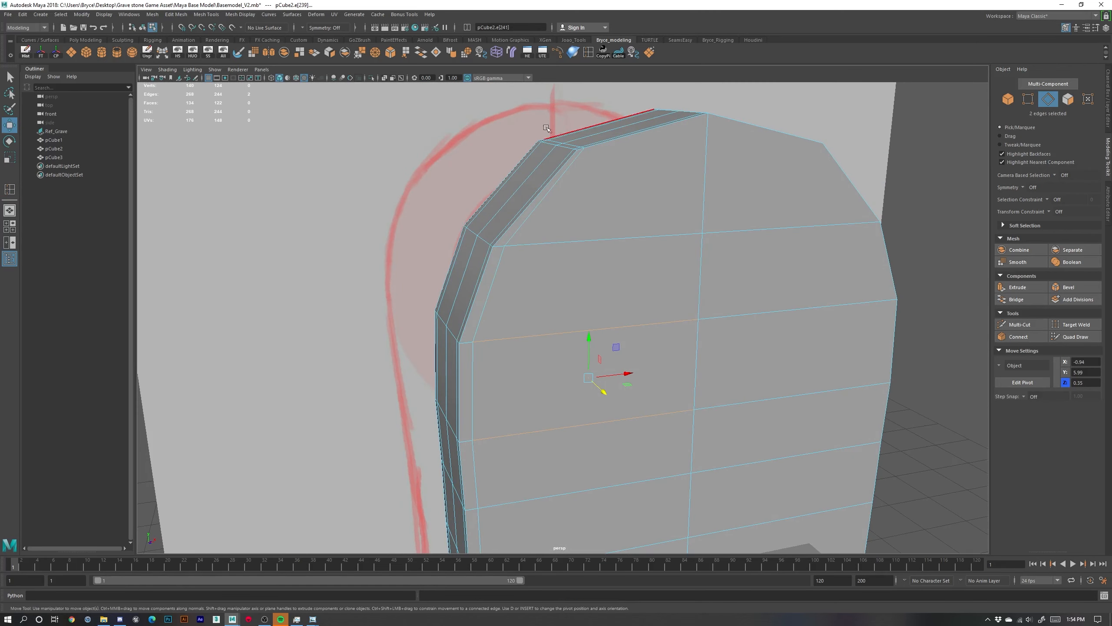
Preview the gravestone smoothed to check its curved top rim, and return to the unsmoothed mesh
alt+drag(630, 211, 651, 285)
key(3)
alt+drag(637, 203, 563, 173)
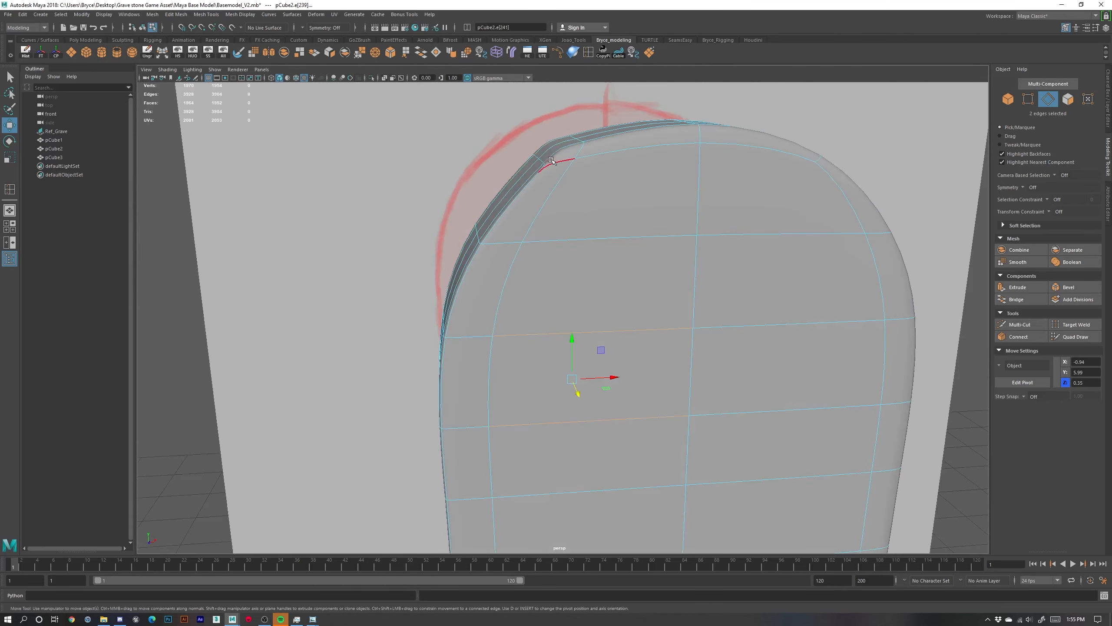
key(1)
alt+drag(619, 219, 578, 220)
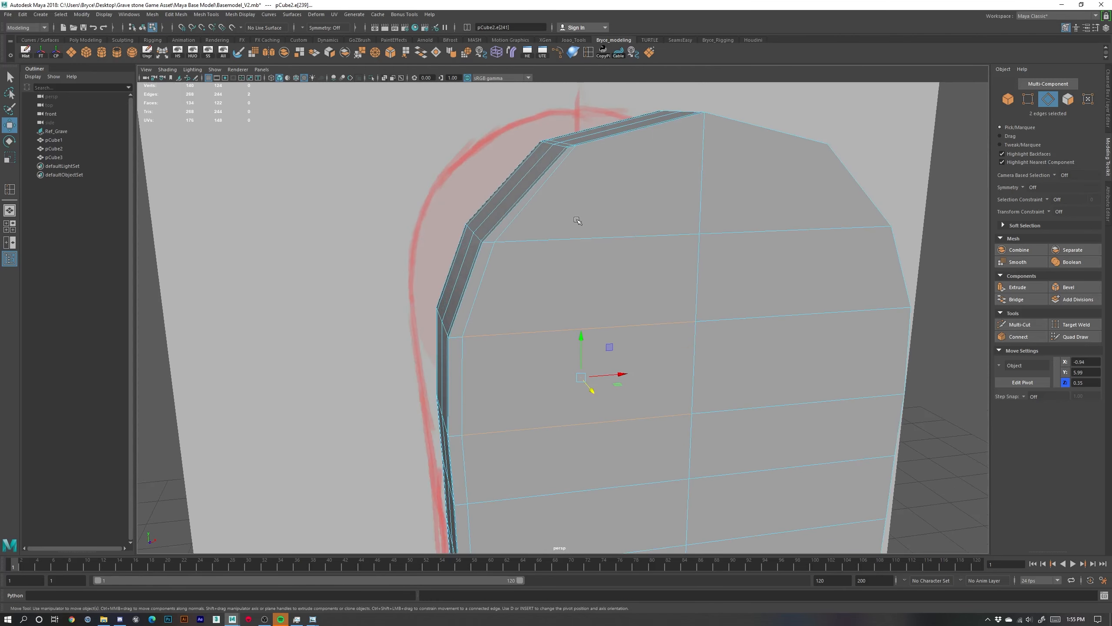
Insert support edge loops across the gravestone's front face, close to its top edge and its opposite side edge
click(588, 53)
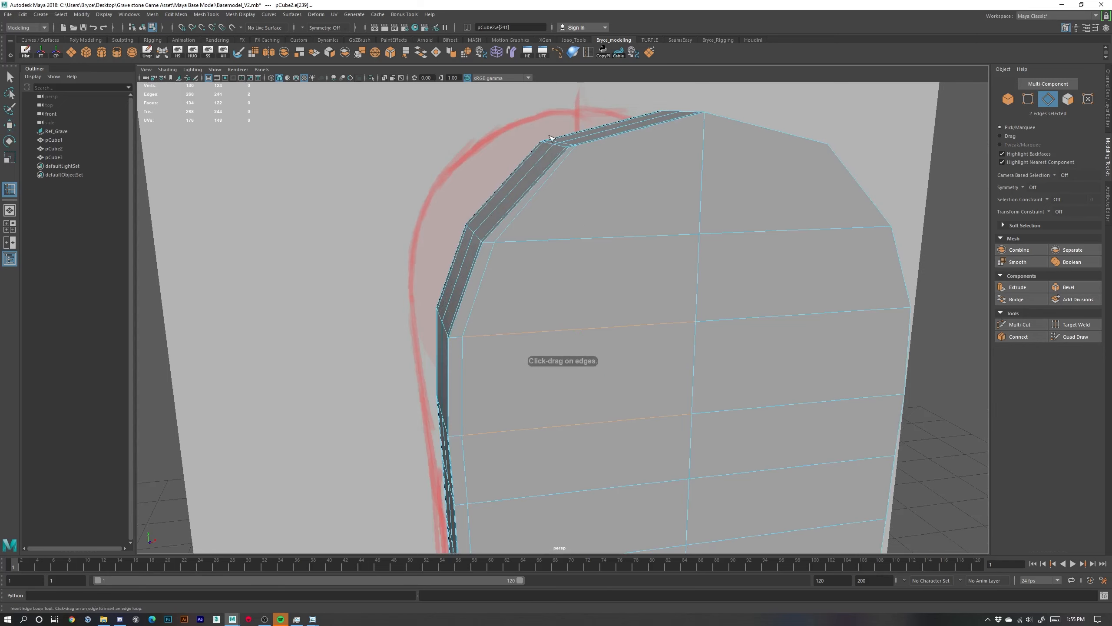
click(574, 155)
alt+drag(576, 149, 753, 215)
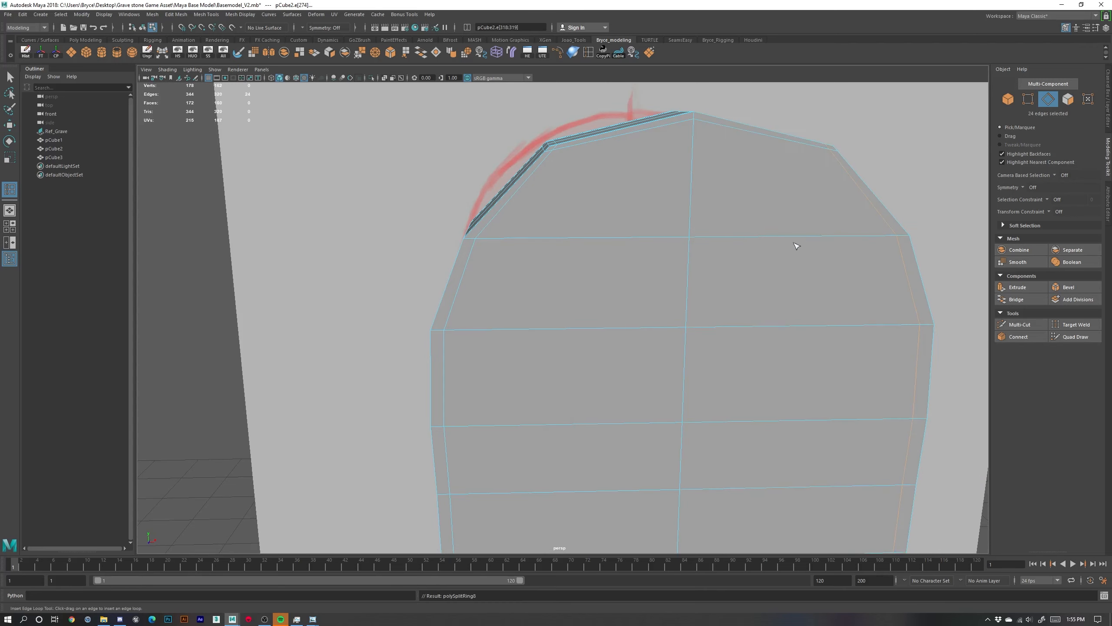
Examine the crossing support loops at the gravestone's upper corner, and preview the whole shape smoothed
alt+drag(796, 246, 641, 279)
key(w)
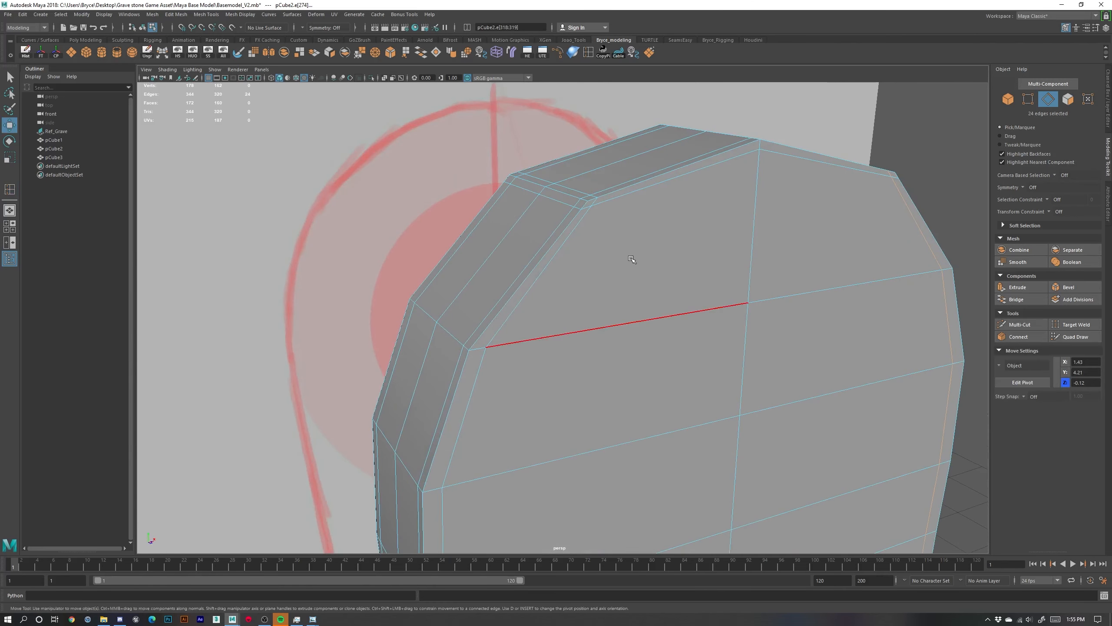
right_click(626, 223)
scroll(628, 236, up, 5)
scroll(679, 318, down, 6)
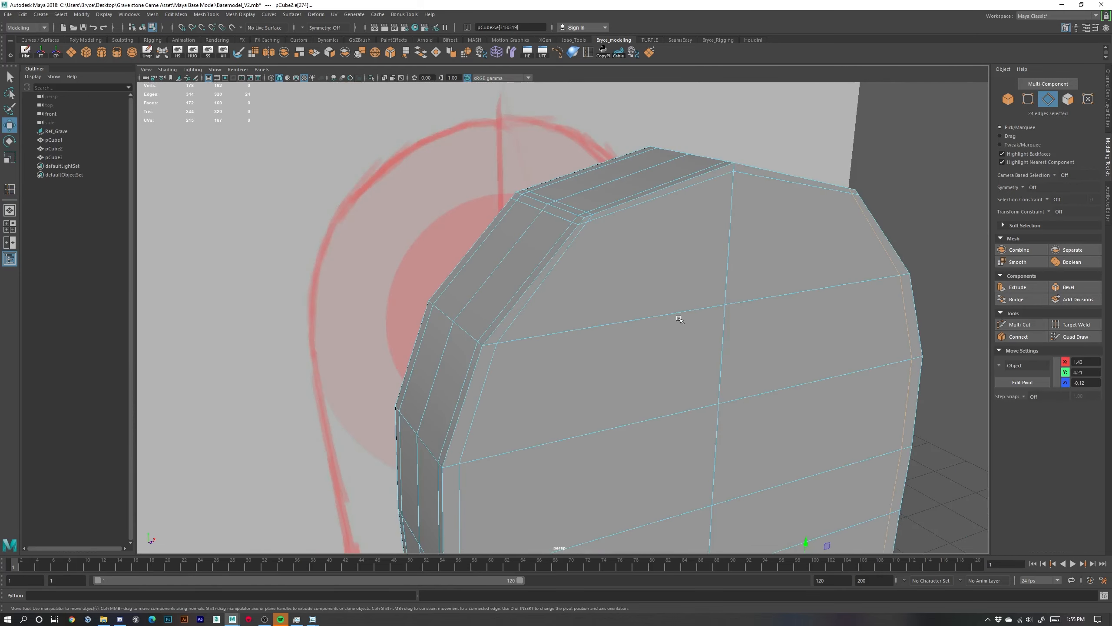
alt+drag(679, 319, 651, 358)
key(3)
alt+right_drag(760, 360, 604, 348)
alt+drag(603, 348, 642, 345)
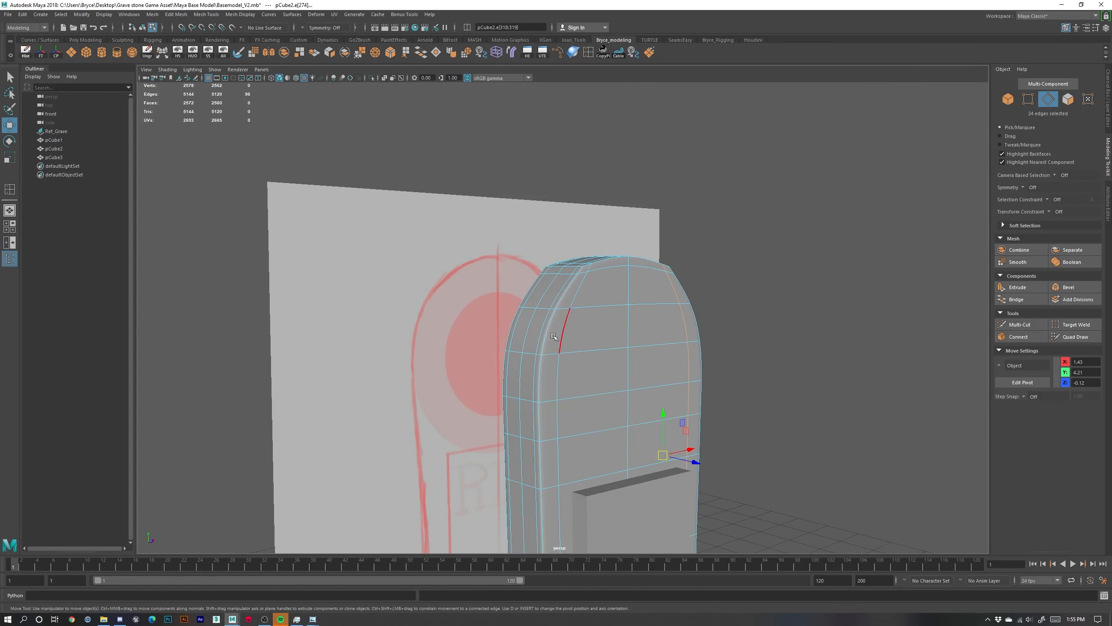
Select the front rim loop and the loop crossing the upper corner to examine them, and switch off the smooth preview
double_click(547, 370)
shift+double_click(608, 258)
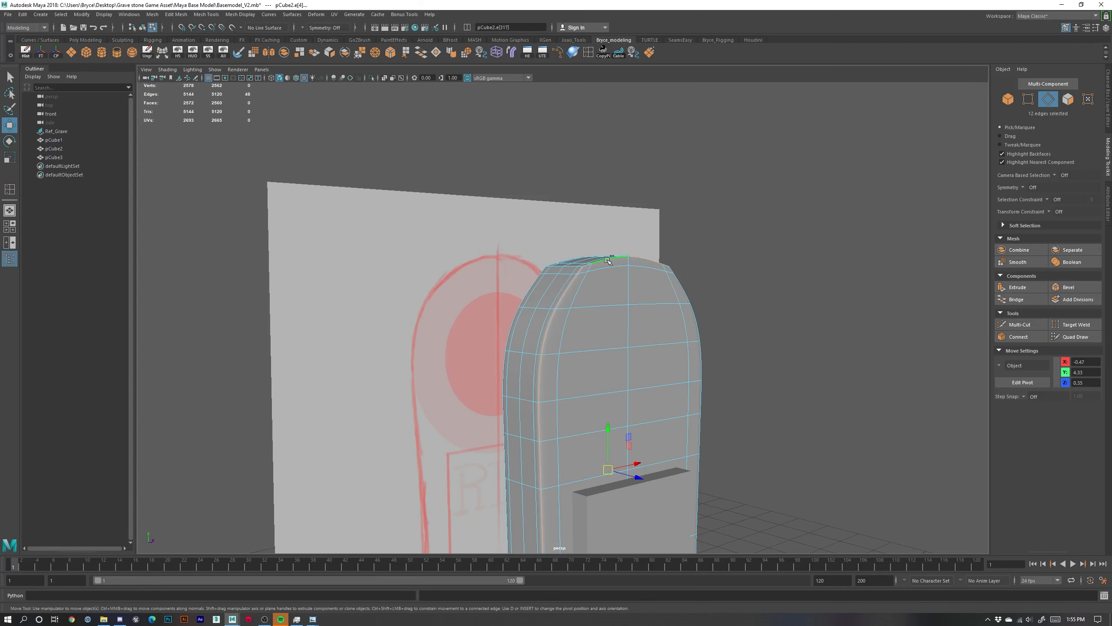
alt+right_drag(548, 260, 722, 323)
alt+drag(583, 215, 614, 256)
double_click(594, 266)
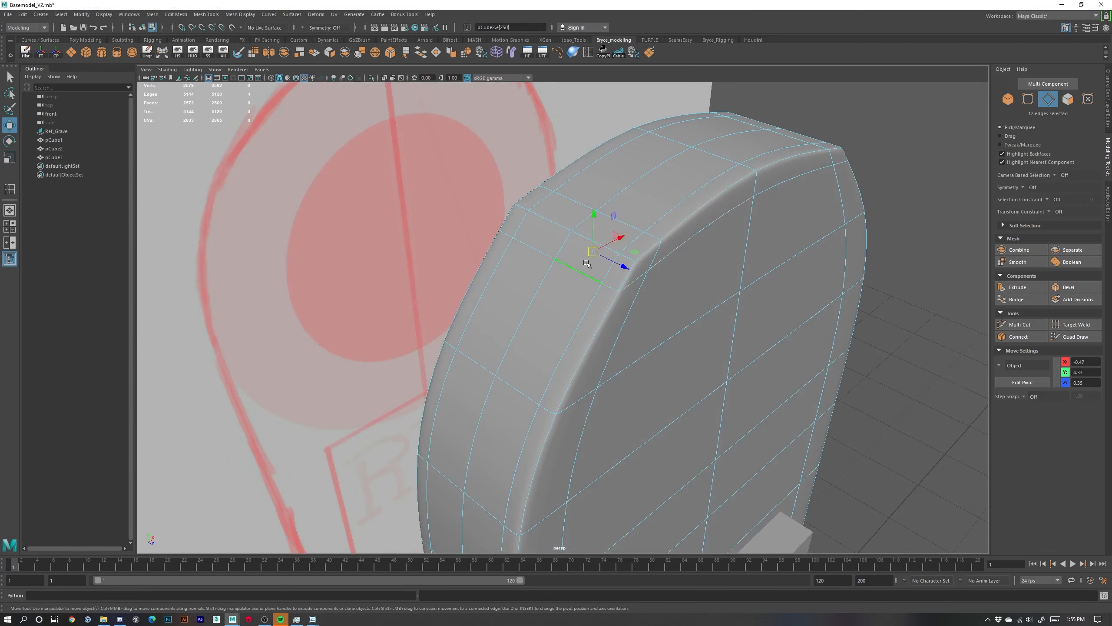
key(1)
scroll(658, 303, up, 5)
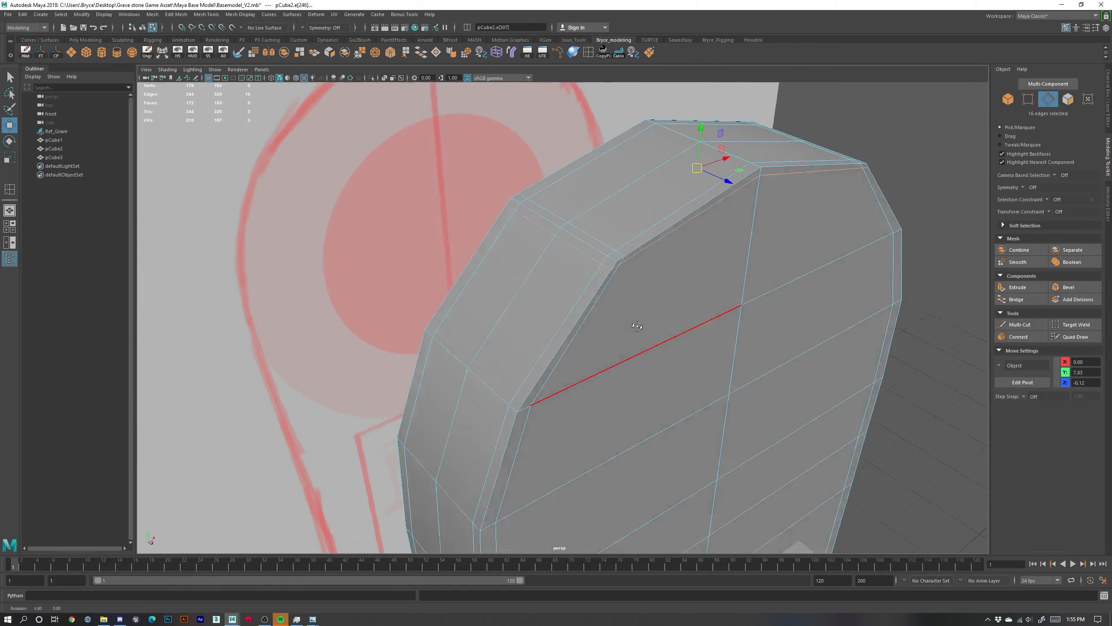
Try target-welding the extra support-loop vertices into the corner vertices at one upper corner of the gravestone
alt+drag(648, 297, 616, 228)
alt+middle_drag(615, 228, 594, 348)
alt+drag(594, 348, 622, 319)
alt+right_drag(622, 320, 536, 319)
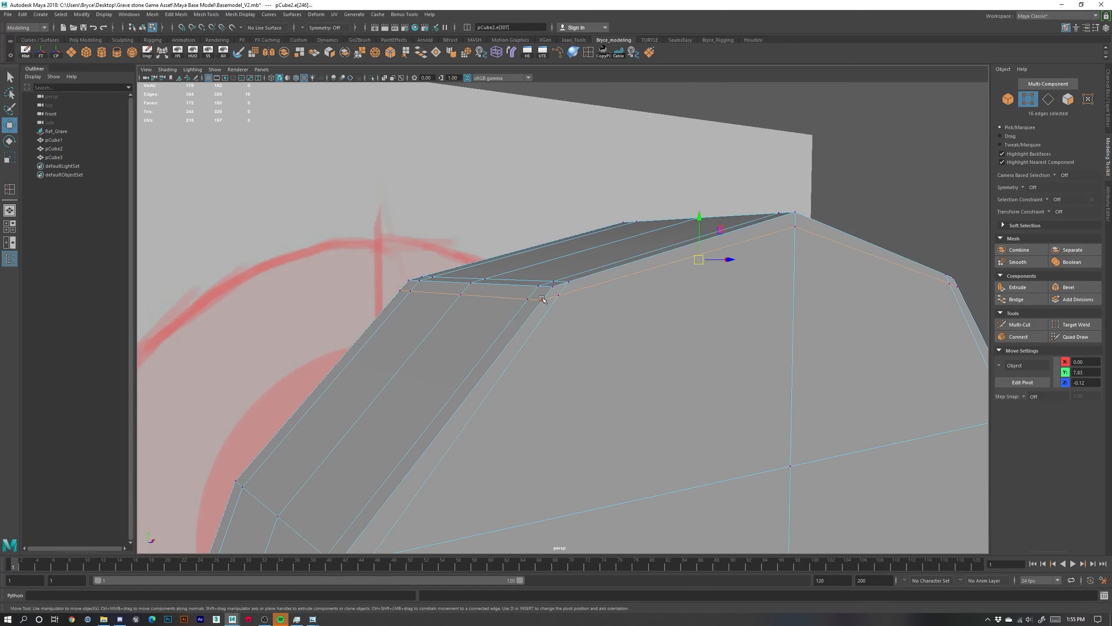
click(542, 300)
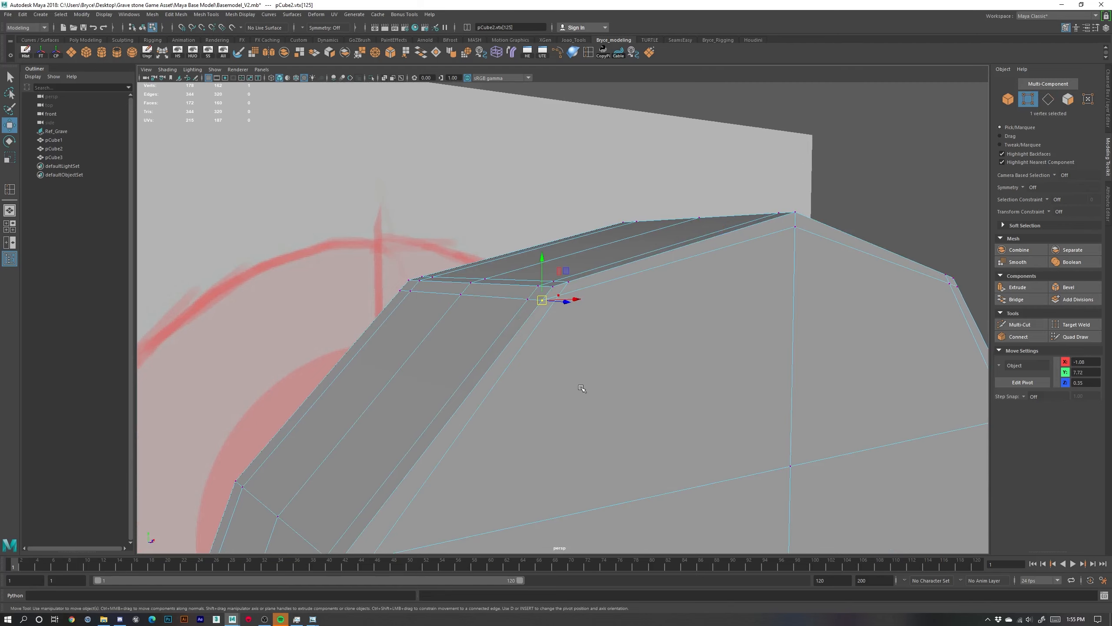
shift+right_drag(582, 389, 550, 329)
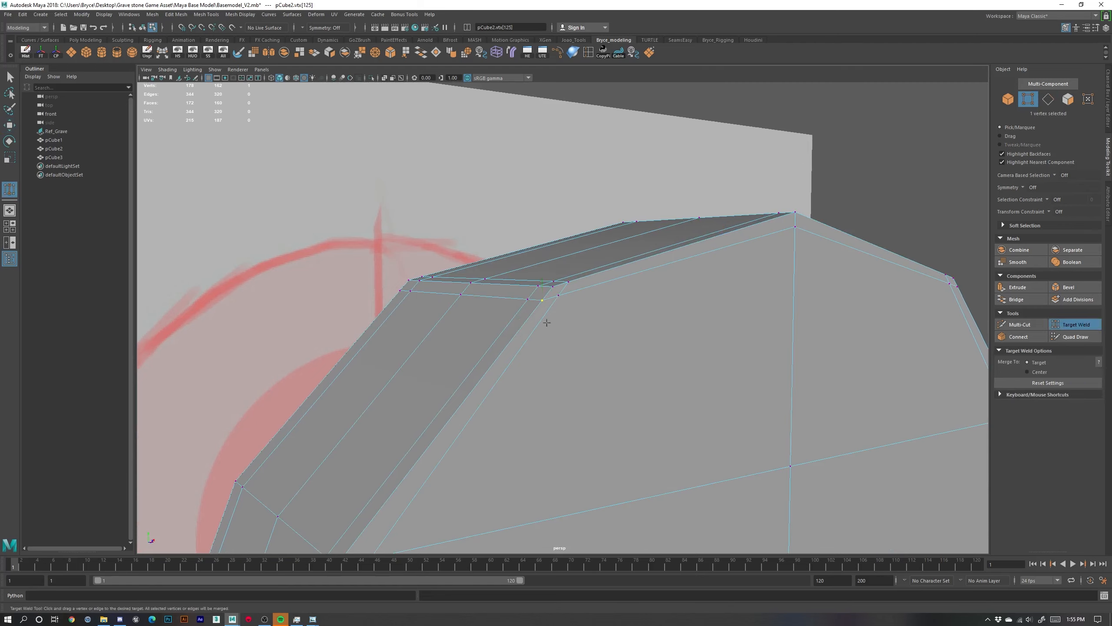
click(561, 282)
alt+drag(553, 294, 544, 359)
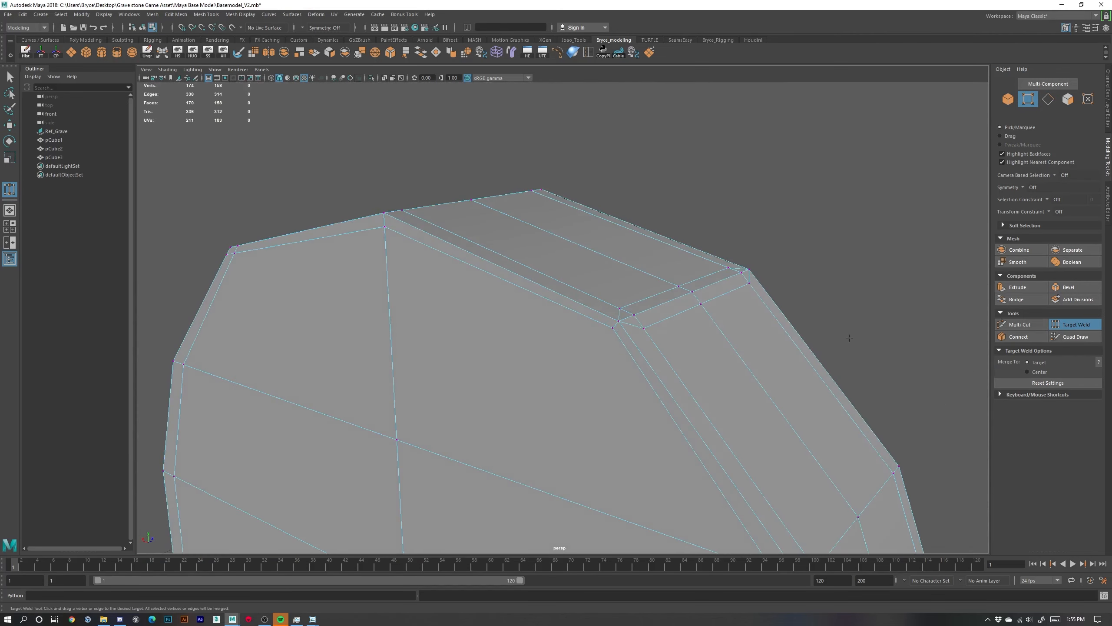
Try inserting another edge loop around the front face between its outer rim and inner support loop, and undo it
alt+drag(850, 338, 586, 307)
right_drag(581, 296, 581, 269)
shift+right_drag(577, 334, 620, 327)
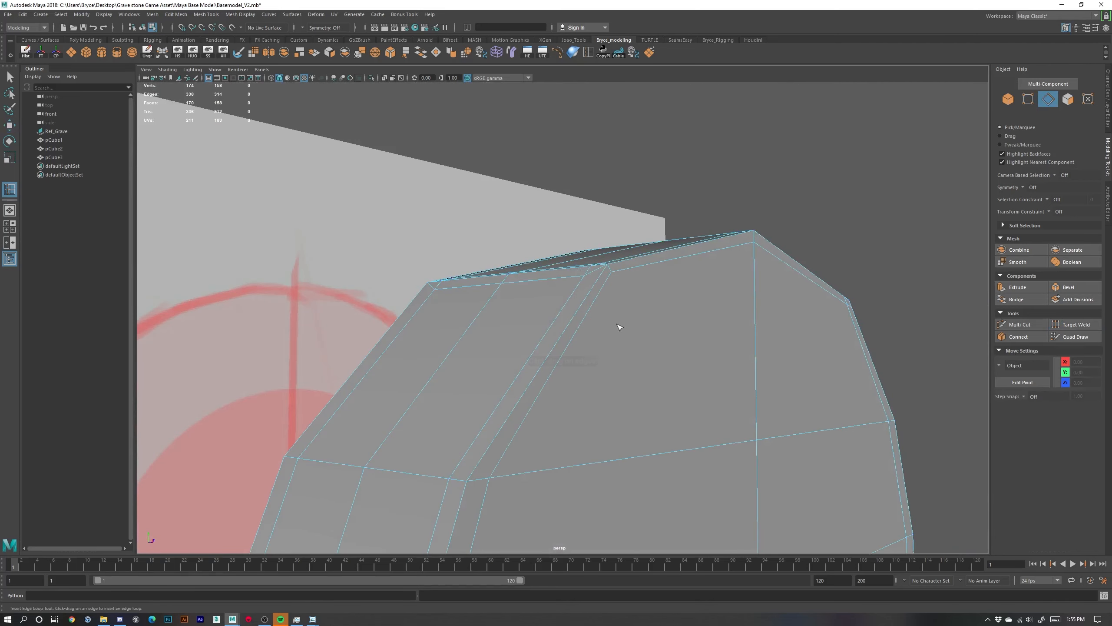
click(612, 269)
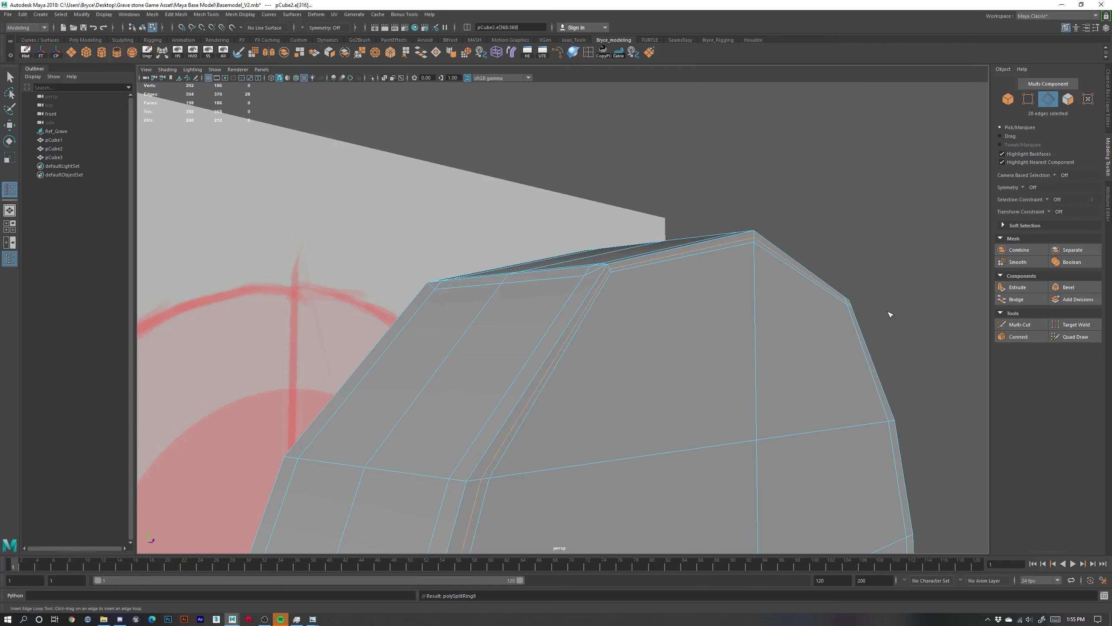
key(ctrl+z)
Try target-welding the remaining extra support-loop vertices into the corner vertices at the gravestone's other upper corners
alt+drag(844, 316, 650, 325)
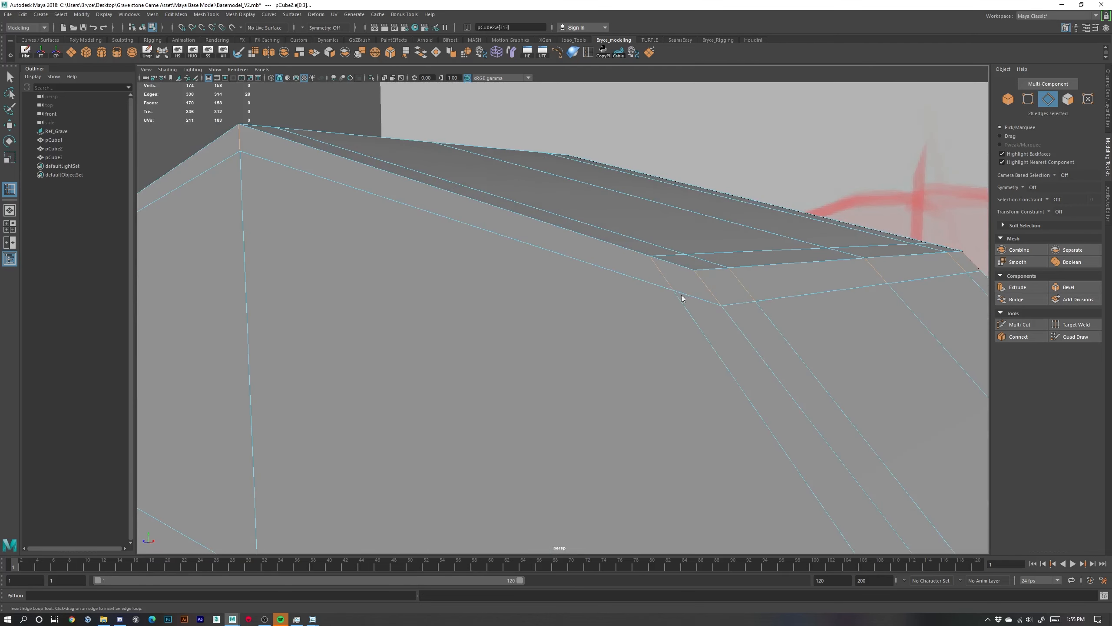
right_drag(681, 295, 643, 289)
key(w)
click(653, 260)
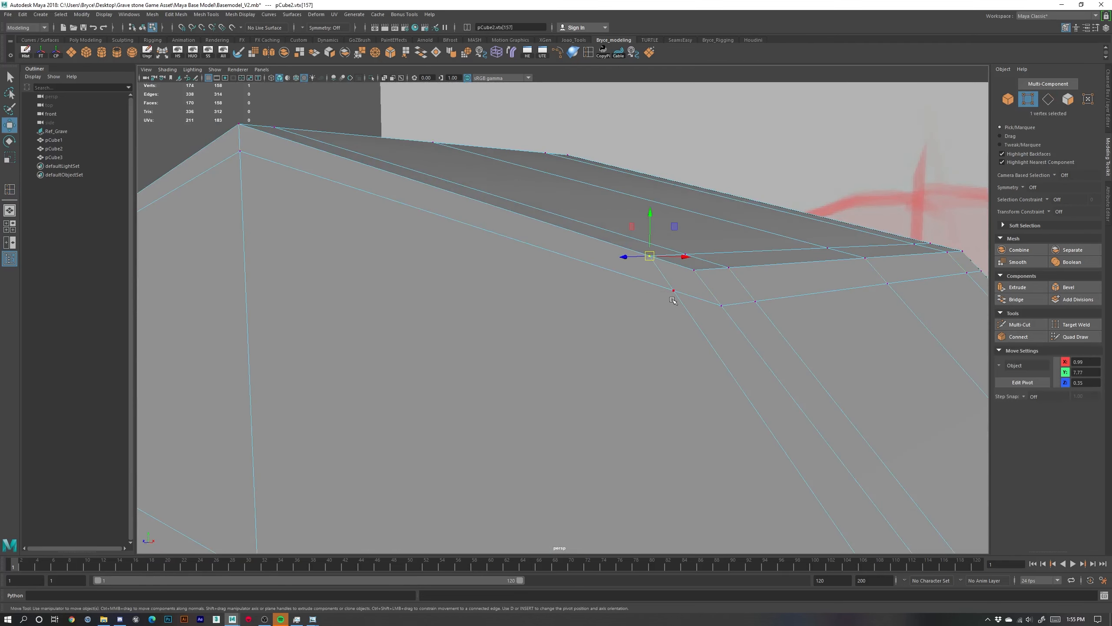
key(g)
drag(694, 269, 694, 270)
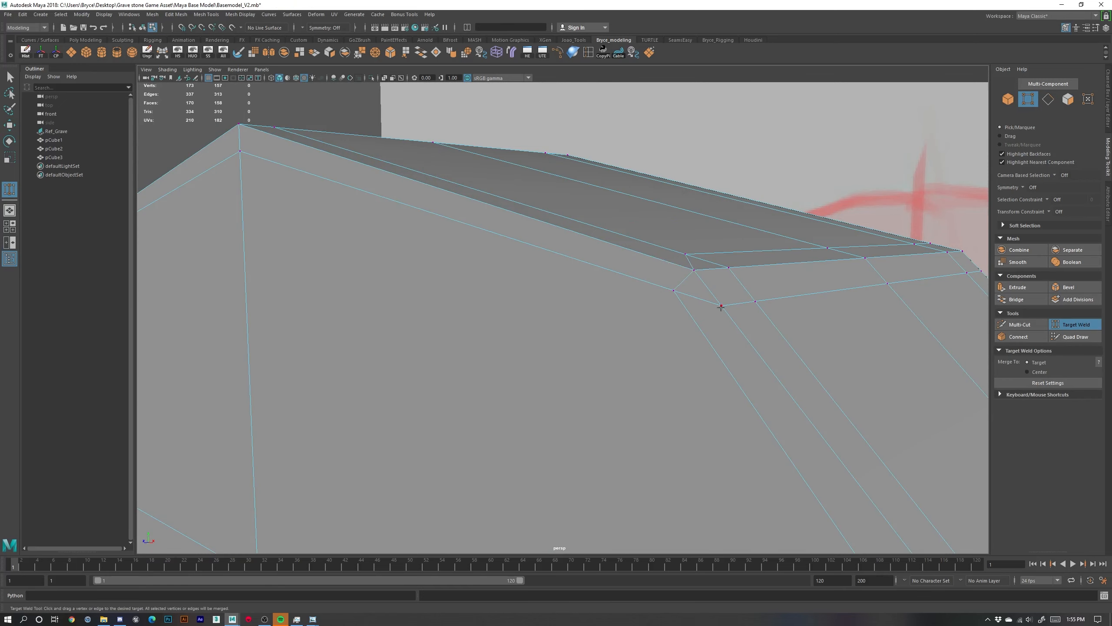
scroll(703, 277, down, 5)
alt+drag(850, 337, 469, 310)
scroll(438, 313, up, 3)
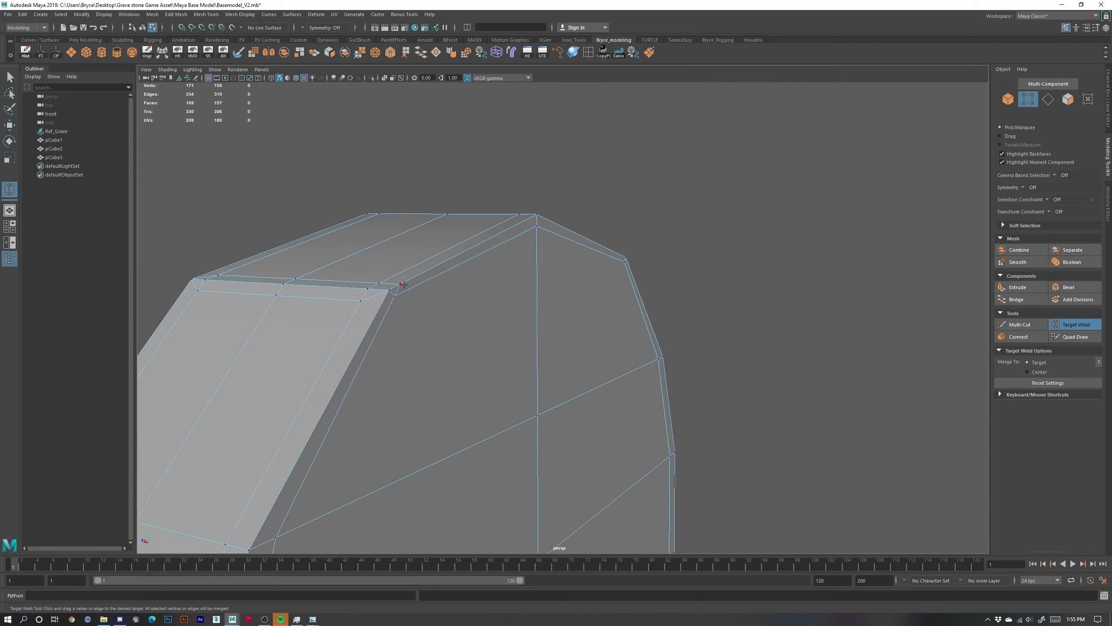
drag(384, 292, 385, 291)
alt+drag(386, 292, 690, 316)
Try deleting the leftover edges that cross the gravestone's thickness beside its two upper corners
right_drag(702, 310, 703, 273)
click(788, 345)
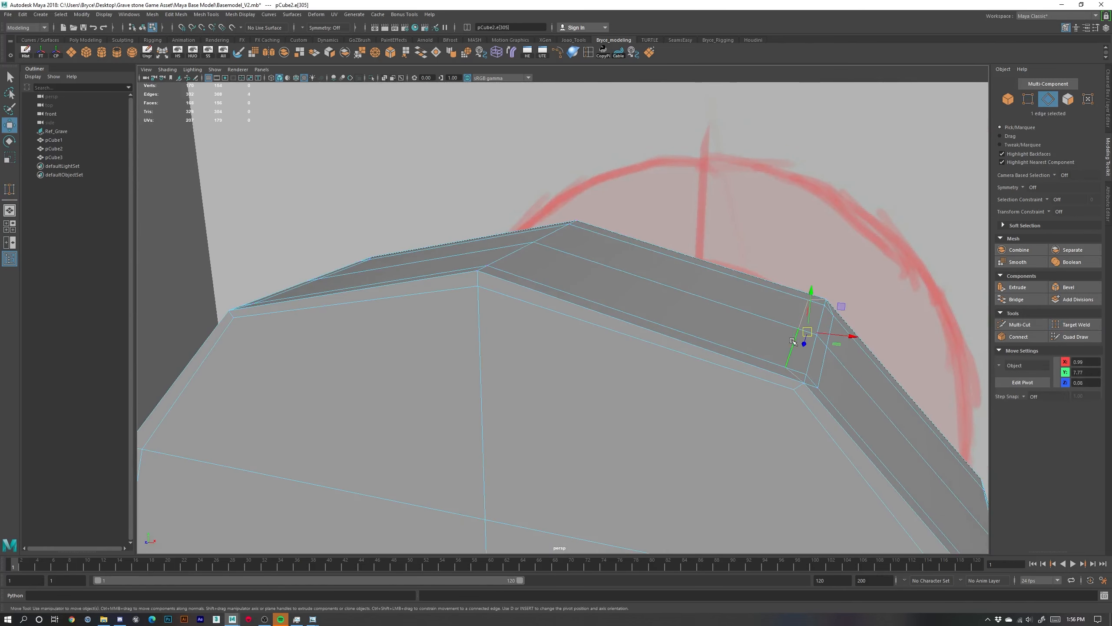
shift+double_click(822, 368)
alt+drag(430, 271, 507, 301)
alt+middle_drag(372, 347, 487, 319)
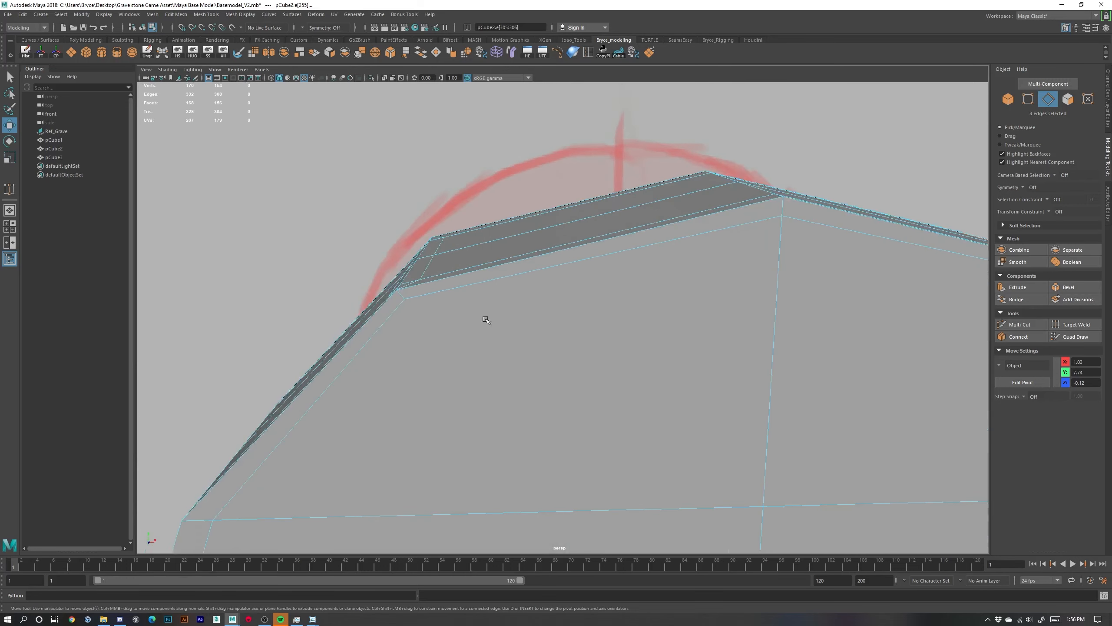
alt+drag(487, 318, 495, 324)
shift+click(519, 303)
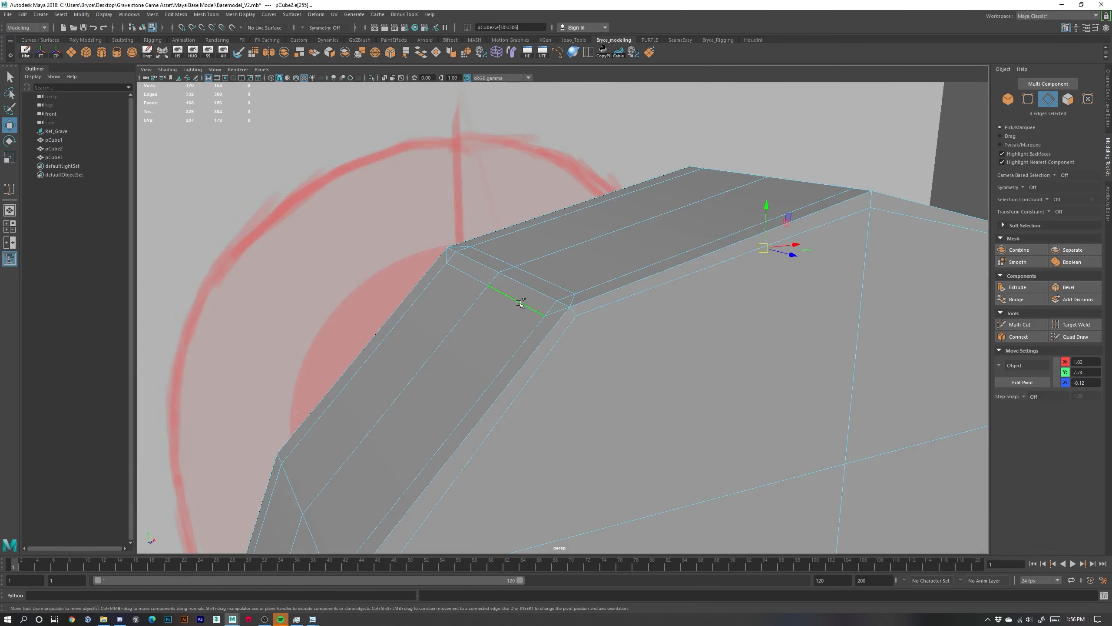
shift+double_click(551, 280)
key(ctrl+Delete)
Preview the gravestone smoothed and examine its rounded top and rims in object mode without the wireframe
alt+drag(613, 342, 664, 354)
key(3)
alt+right_drag(665, 354, 616, 311)
alt+drag(675, 397, 658, 379)
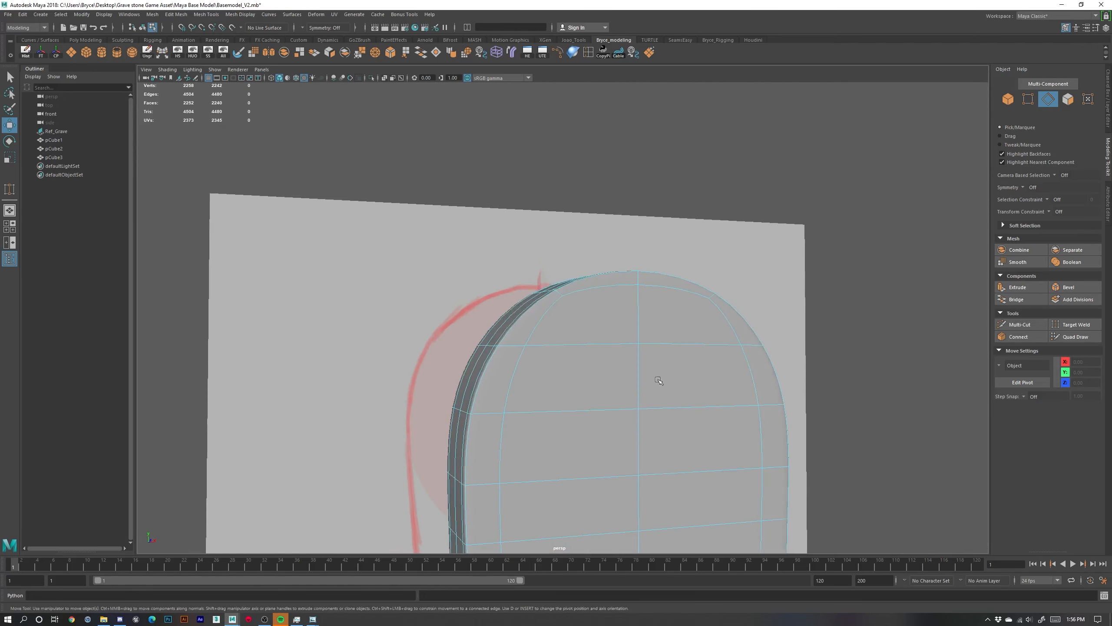
alt+middle_drag(658, 379, 641, 306)
alt+right_drag(640, 306, 611, 306)
alt+drag(604, 307, 632, 328)
right_drag(613, 253, 657, 241)
click(792, 357)
alt+right_drag(788, 360, 655, 390)
mouse_move(654, 390)
alt+mouse_down()
mouse_move(622, 386)
mouse_move(641, 377)
alt+mouse_up()
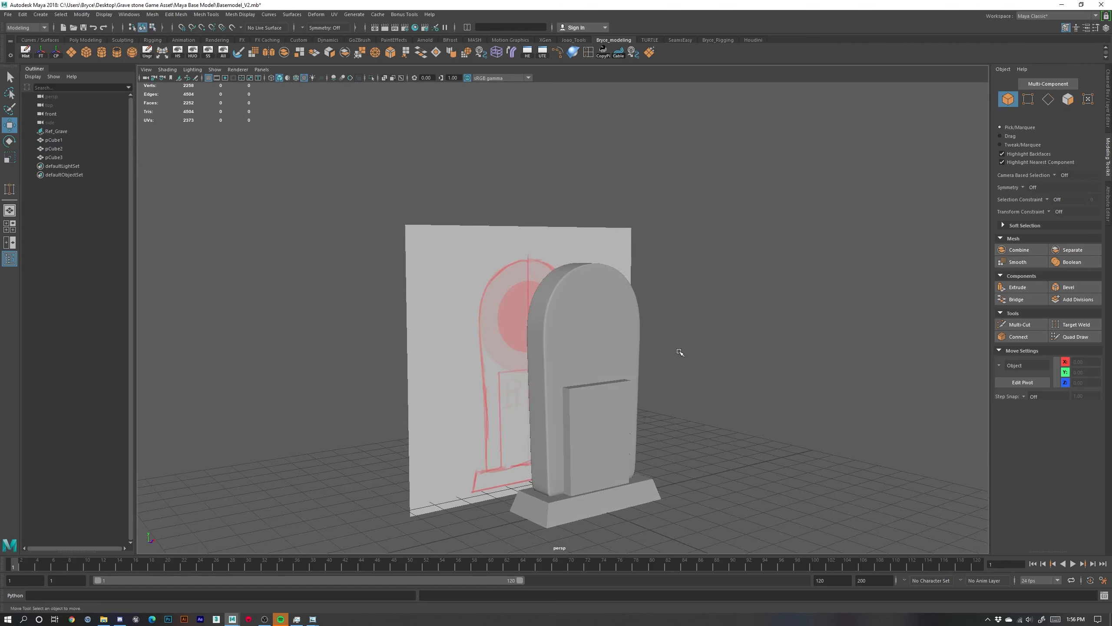
Return the gravestone to its unsmoothed mesh and undo the corner edge deletions and vertex welds
click(606, 321)
key(1)
alt+right_drag(556, 322, 611, 309)
key(ctrl+z)
key(ctrl+z)
key(ctrl+z)
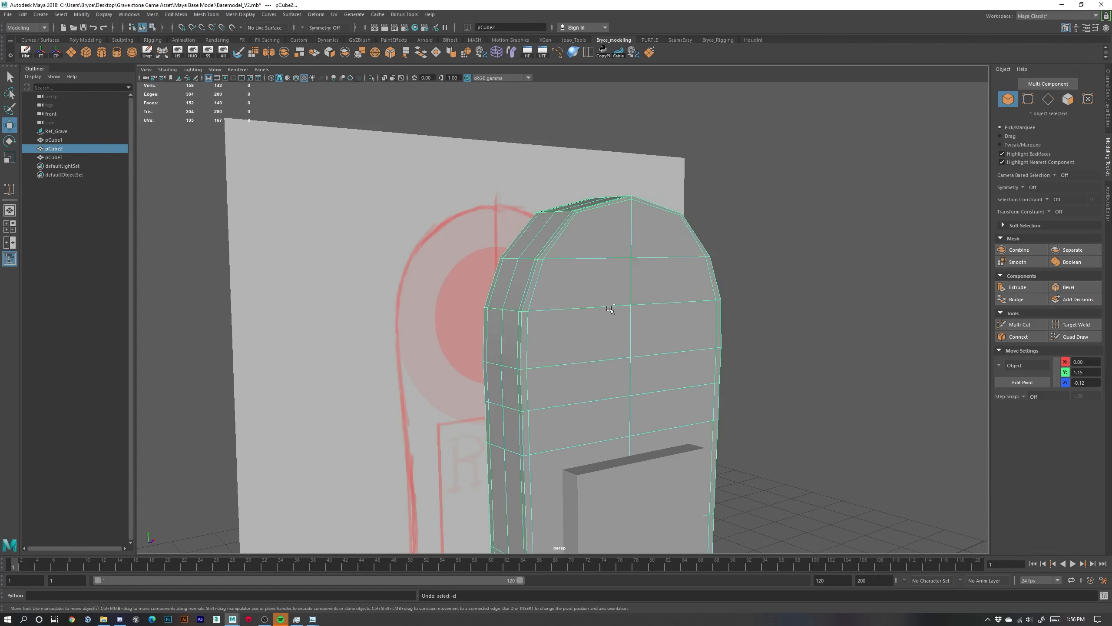
key(ctrl+z)
key(ctrl+z)
key(ctrl+z)
key(ctrl+z)
key(ctrl+z)
key(ctrl+z)
key(ctrl+z)
key(ctrl+z)
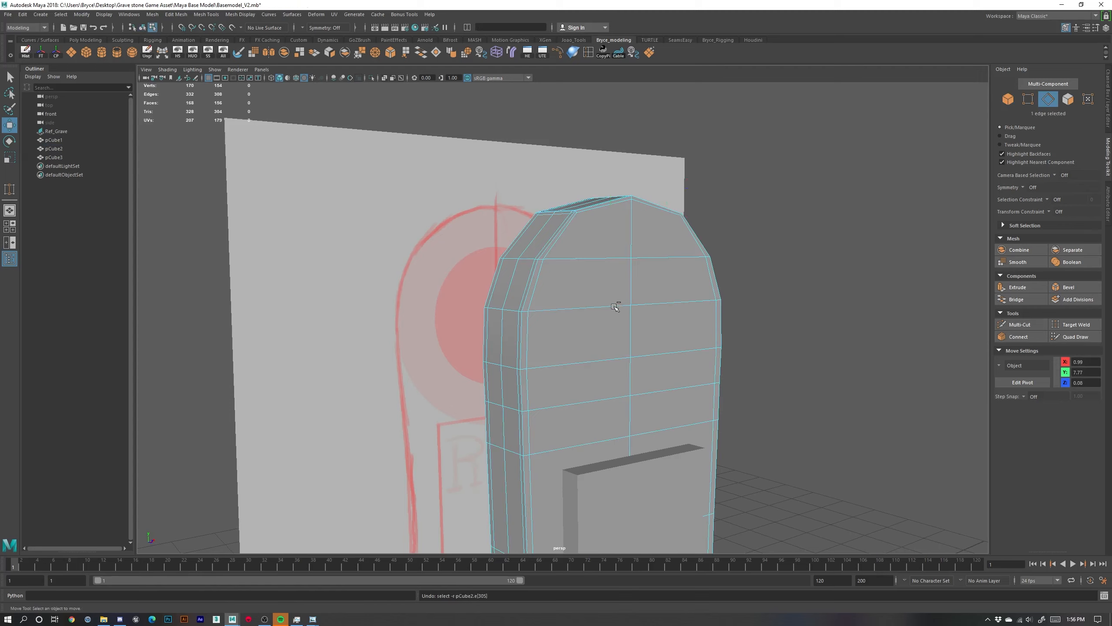
key(ctrl+z)
key(ctrl+z)
key(ctrl+z)
key(ctrl+z)
key(ctrl+z)
key(ctrl+z)
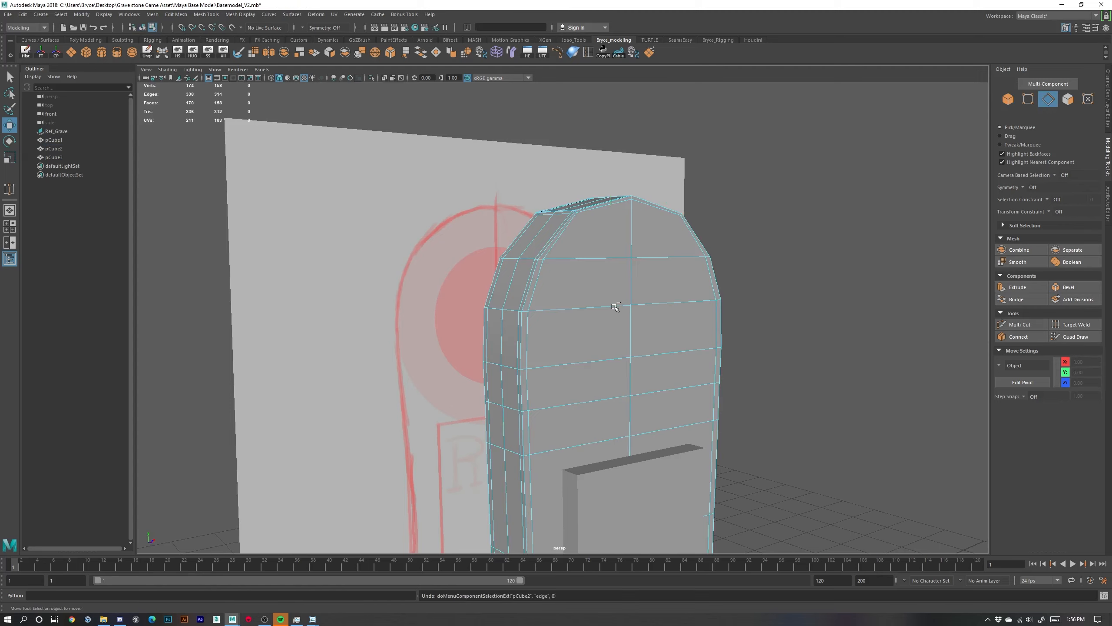
key(ctrl+z)
key(ctrl+z)
key(ctrl+z)
key(ctrl+z)
key(ctrl+z)
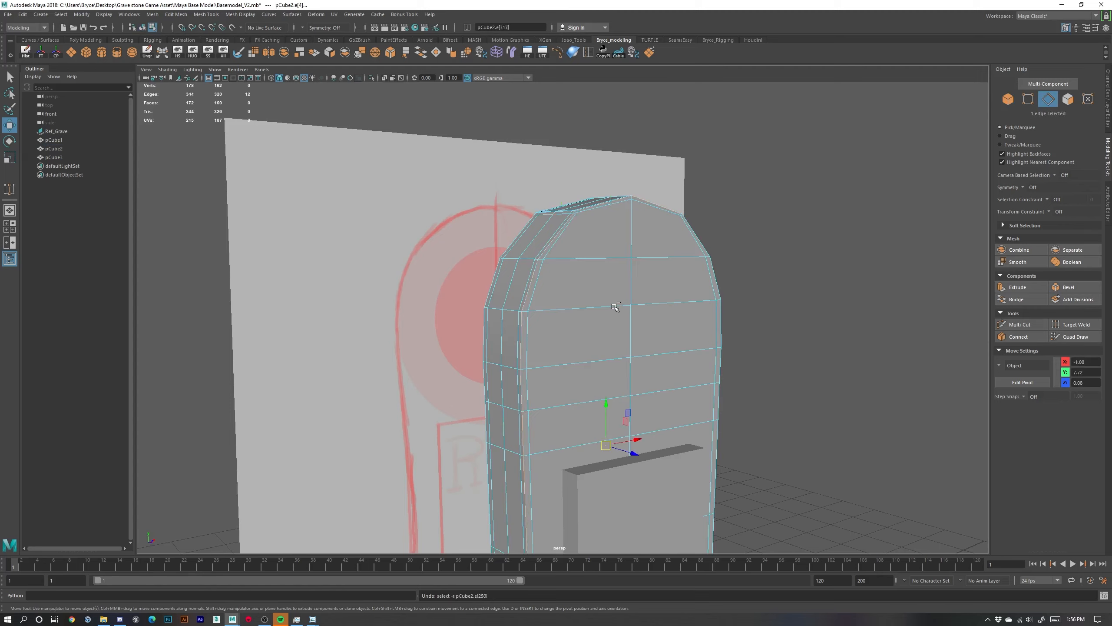
key(ctrl+z)
key(ctrl+z)
key(ctrl+z)
key(ctrl+z)
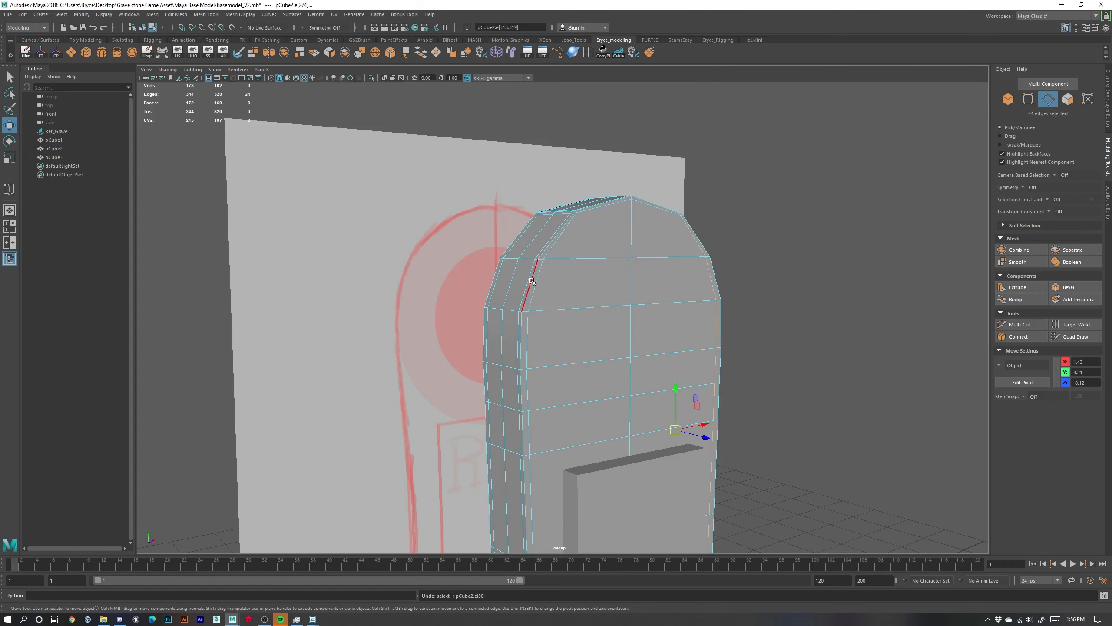
Delete the support edge loops that run around the rims of the gravestone's front and back faces
click(532, 280)
double_click(533, 293)
alt+right_drag(539, 299, 641, 189)
alt+middle_drag(642, 188, 592, 378)
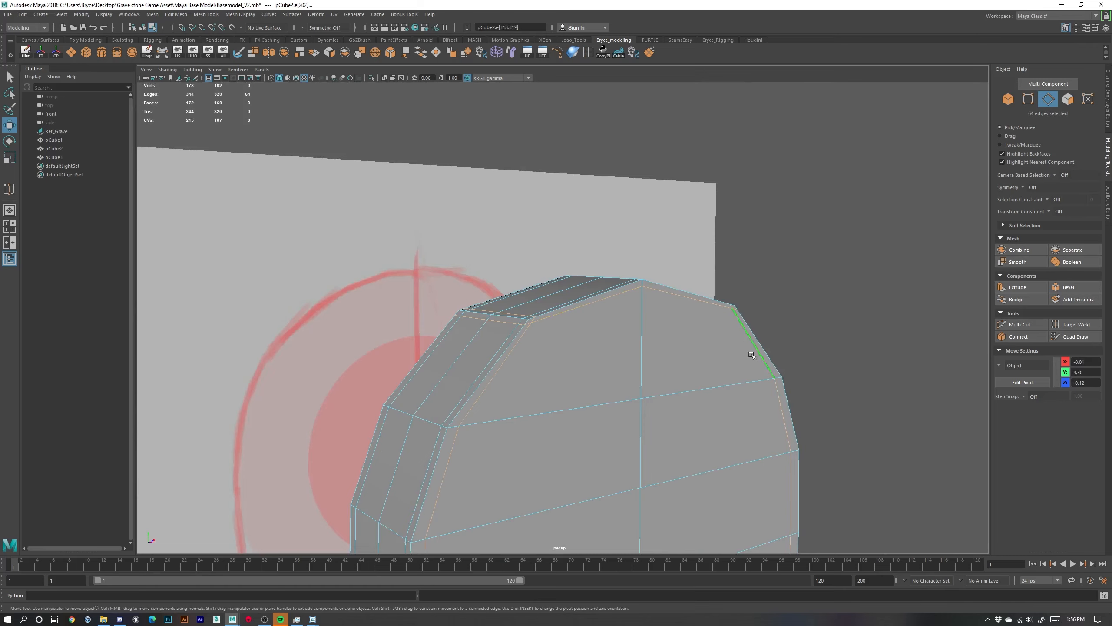
key(ctrl+Delete)
Isolate the gravestone in the viewport and switch to face selection
alt+right_drag(607, 358, 603, 389)
alt+drag(627, 386, 569, 341)
right_drag(564, 334, 567, 365)
click(567, 364)
alt+drag(566, 364, 601, 309)
right_drag(601, 309, 570, 305)
key(ctrl+1)
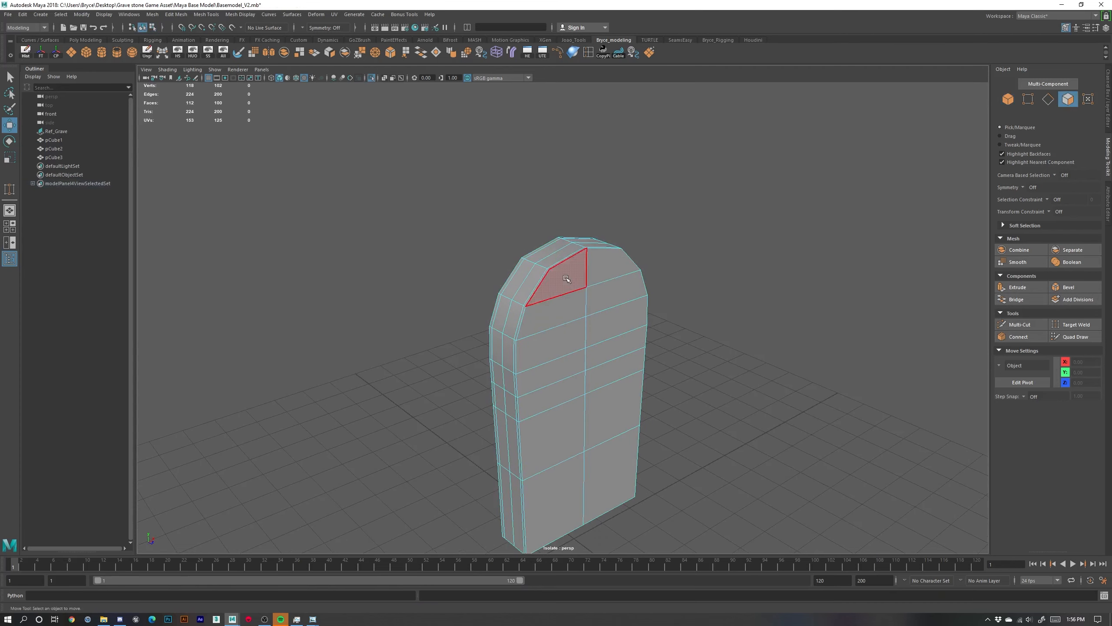
Select all 14 faces on the gravestone's front side, from the rounded top down to the base
click(559, 275)
shift+click(615, 270)
shift+click(574, 311)
shift+click(623, 301)
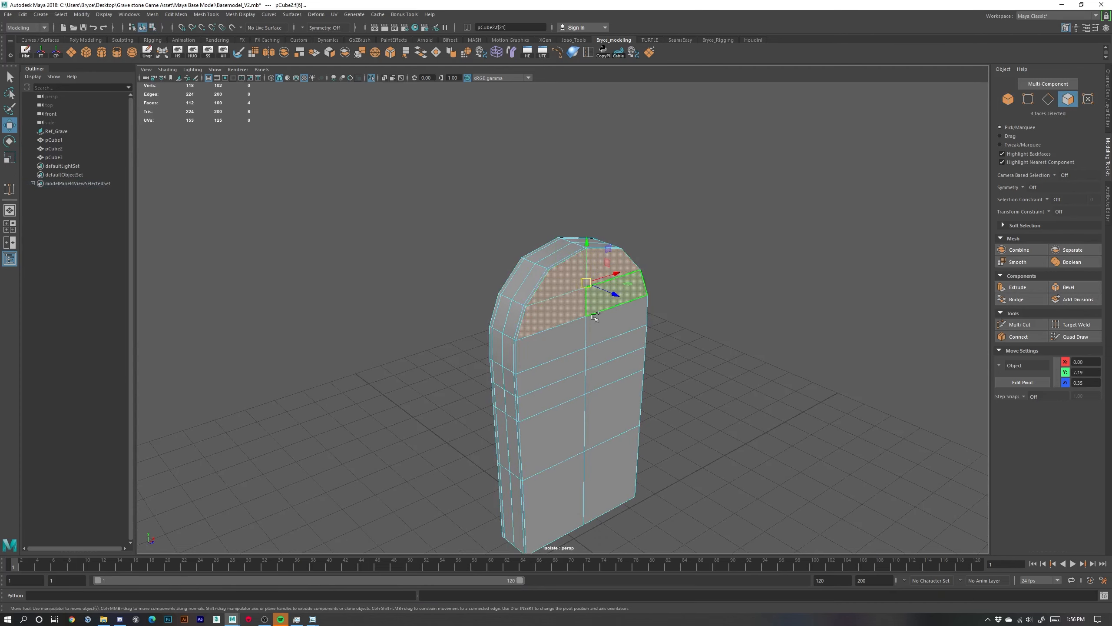
shift+click(570, 337)
shift+click(628, 326)
shift+click(563, 365)
shift+click(612, 345)
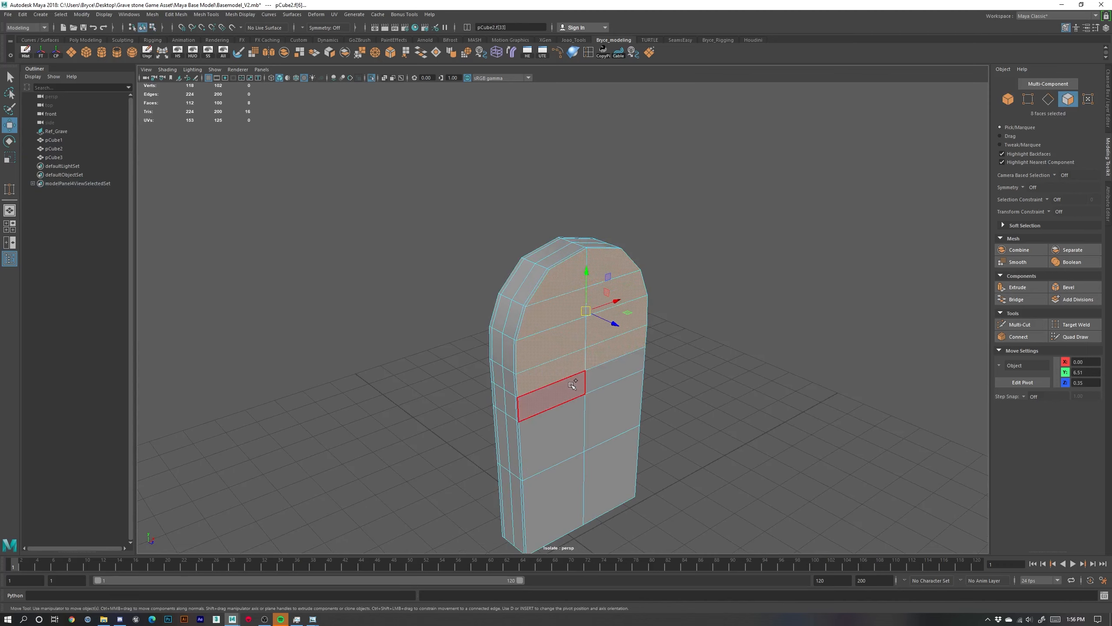
shift+click(572, 381)
shift+click(608, 371)
shift+click(595, 412)
shift+click(552, 438)
shift+click(553, 504)
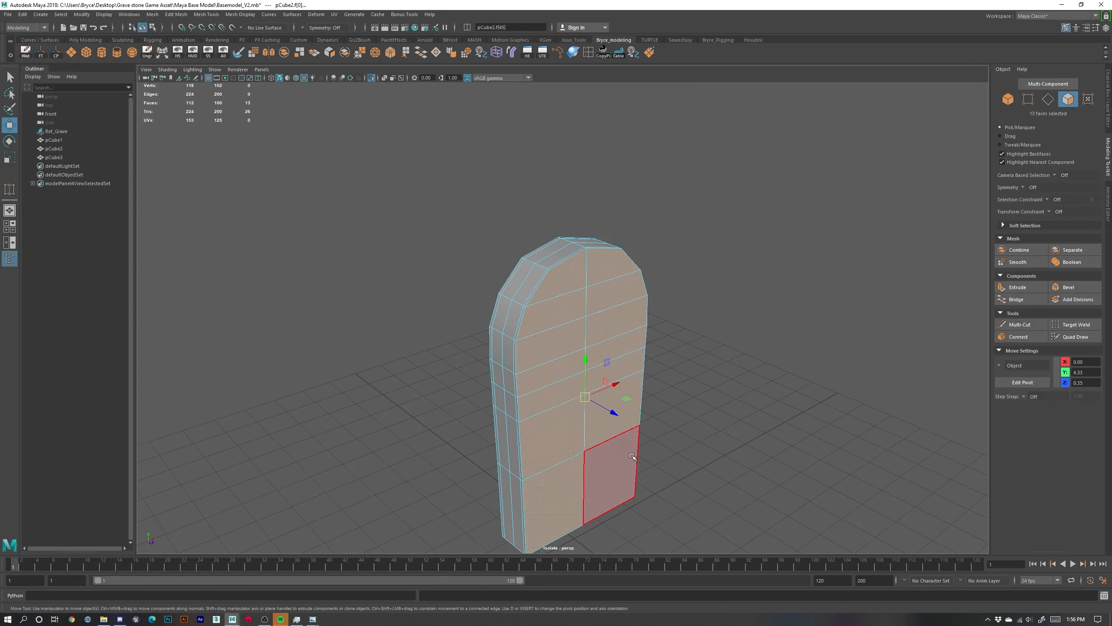
shift+click(623, 469)
Add all 14 faces of the gravestone's back side to the selection, keeping the front faces selected
scroll(697, 450, down, 4)
alt+drag(698, 450, 582, 401)
scroll(614, 416, up, 6)
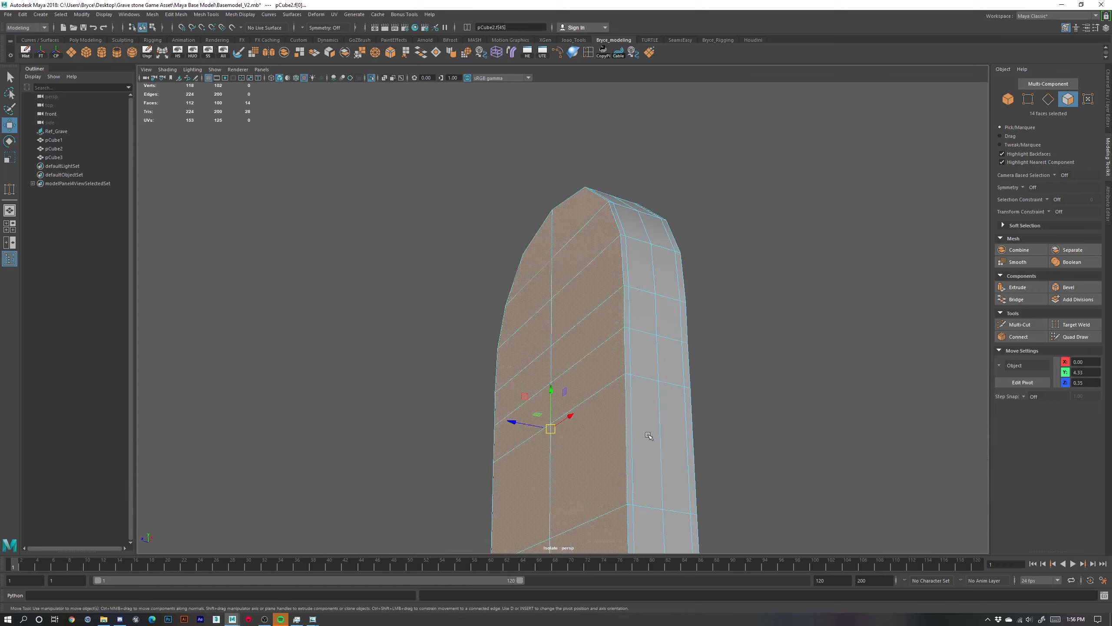
alt+middle_drag(651, 437, 619, 279)
alt+drag(649, 313, 788, 388)
alt+middle_drag(760, 370, 668, 475)
alt+drag(703, 423, 663, 415)
alt+middle_drag(684, 440, 668, 372)
alt+drag(571, 372, 701, 370)
shift+click(527, 161)
shift+click(545, 163)
shift+click(542, 207)
shift+click(498, 216)
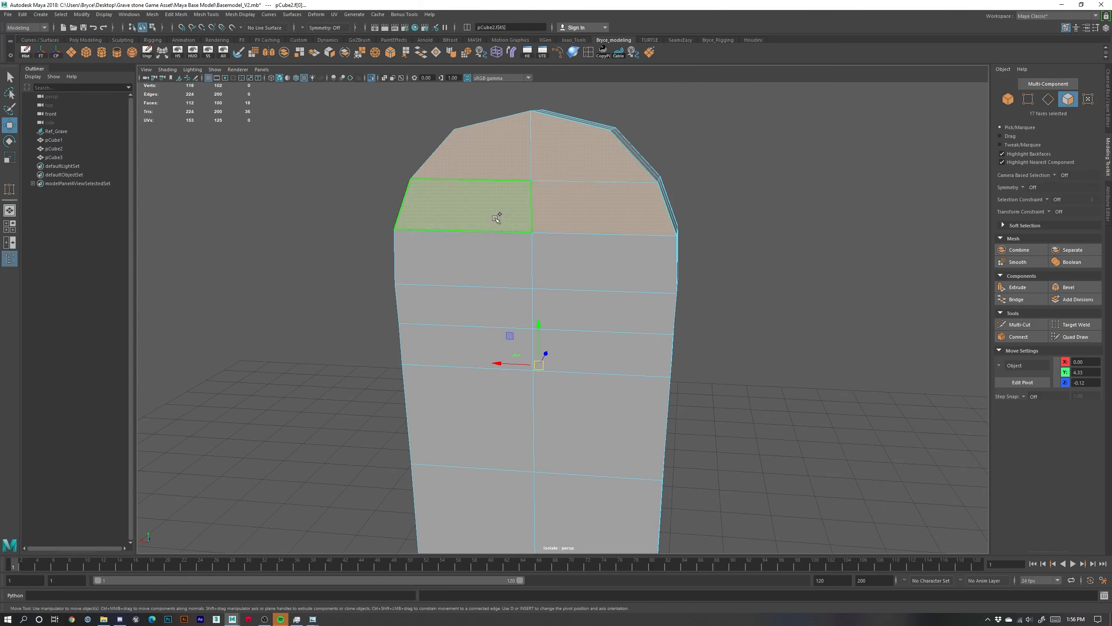
shift+click(486, 258)
shift+click(560, 265)
shift+click(486, 303)
shift+click(593, 319)
shift+click(612, 357)
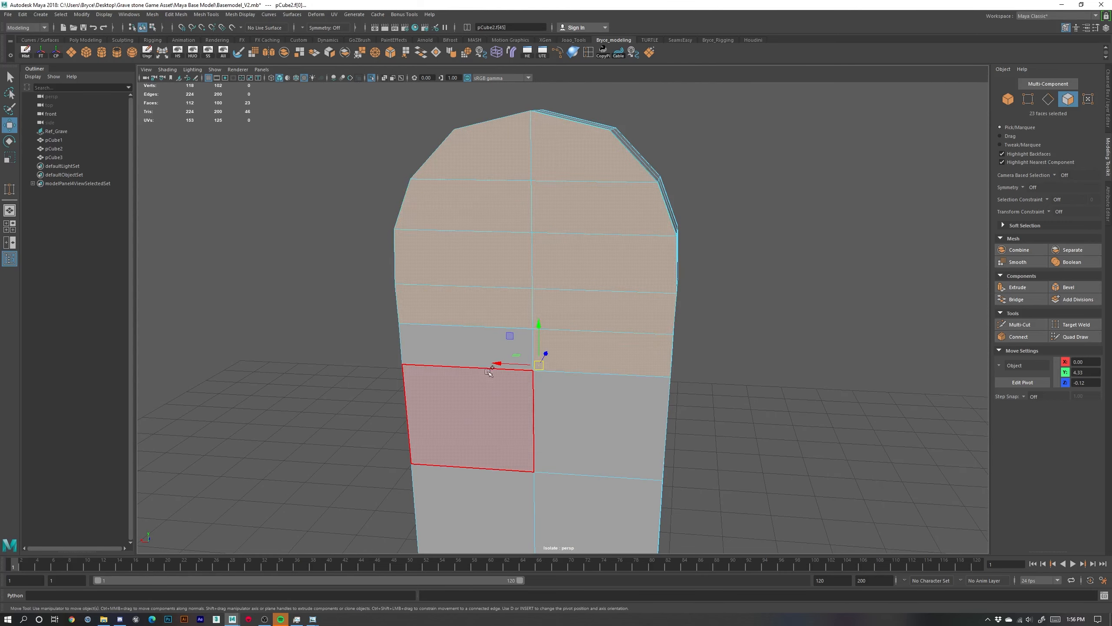
shift+click(479, 365)
shift+click(474, 416)
shift+click(600, 420)
shift+click(600, 508)
shift+click(473, 504)
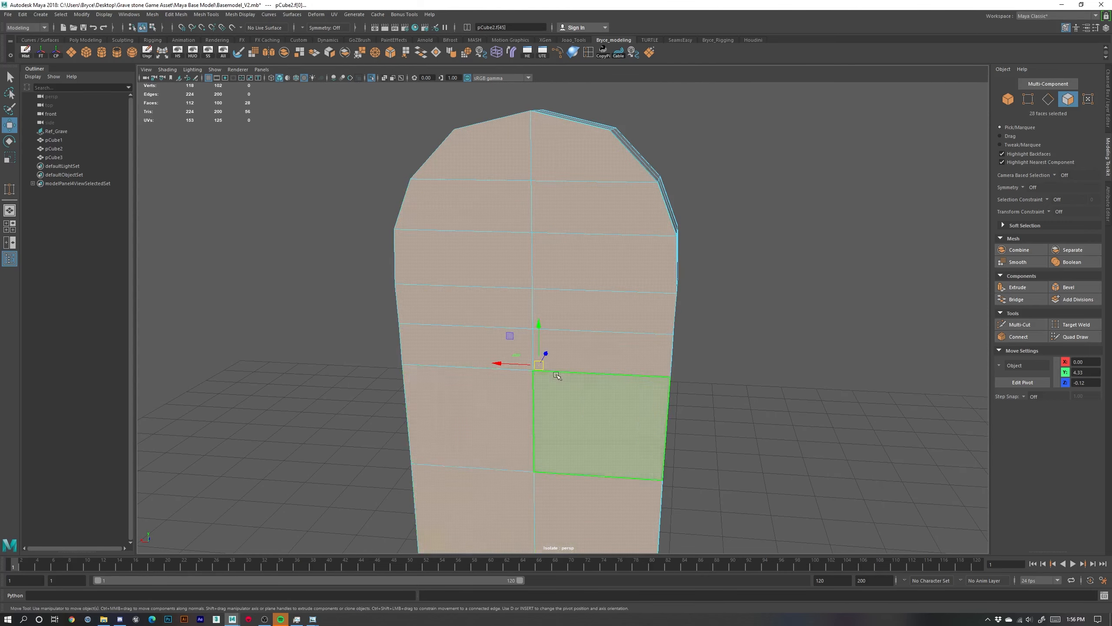
Extrude the selected front and back faces, scale them inward to form a narrow border, and select the gravestone in object mode
mouse_move(596, 420)
alt+mouse_down()
mouse_move(654, 423)
mouse_move(638, 388)
mouse_move(595, 407)
alt+mouse_up()
alt+right_drag(598, 406, 688, 387)
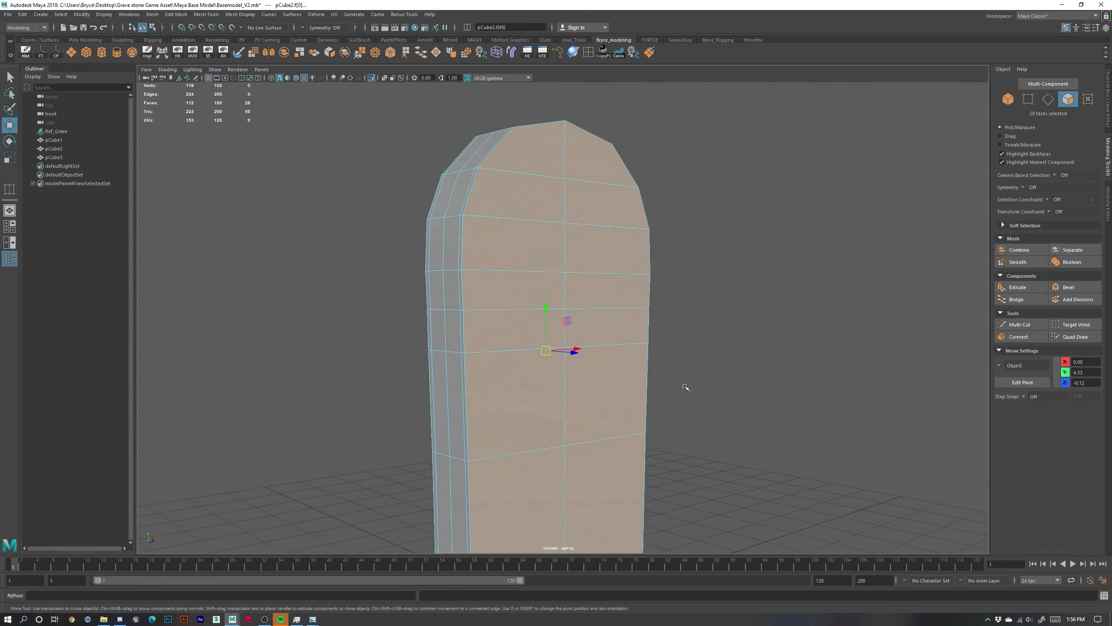
alt+drag(687, 387, 664, 399)
key(ctrl+e)
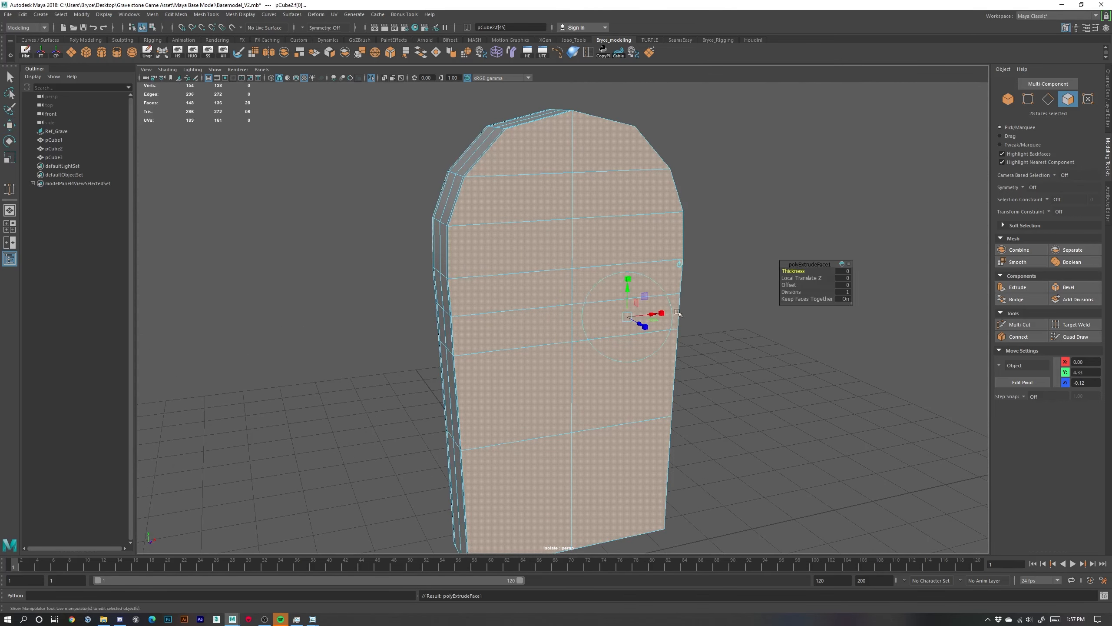
click(627, 276)
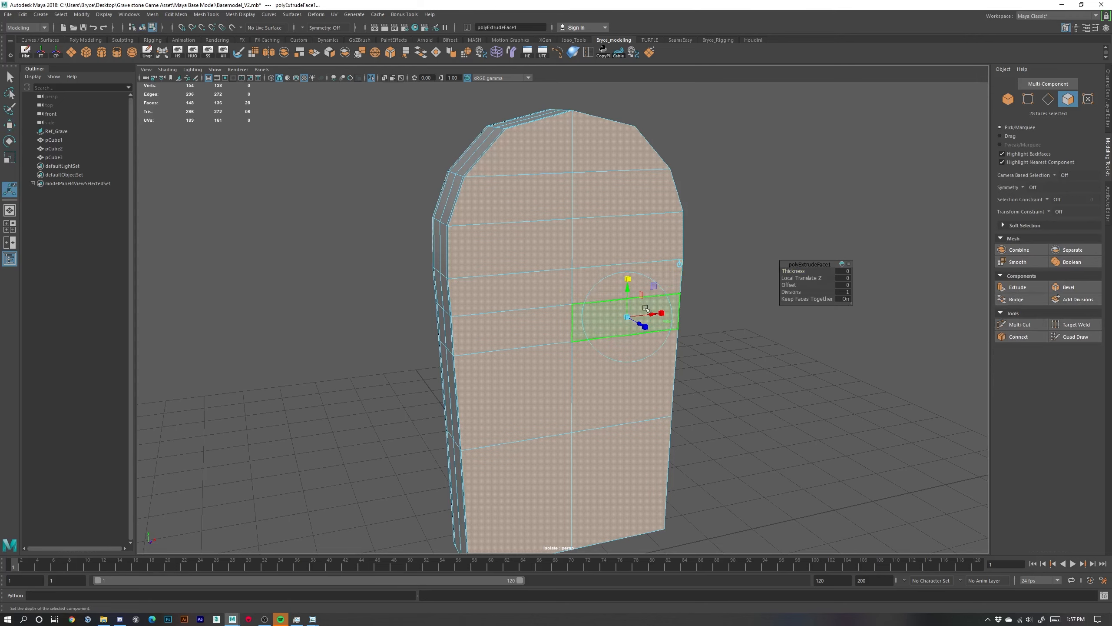
alt+drag(664, 299, 582, 185)
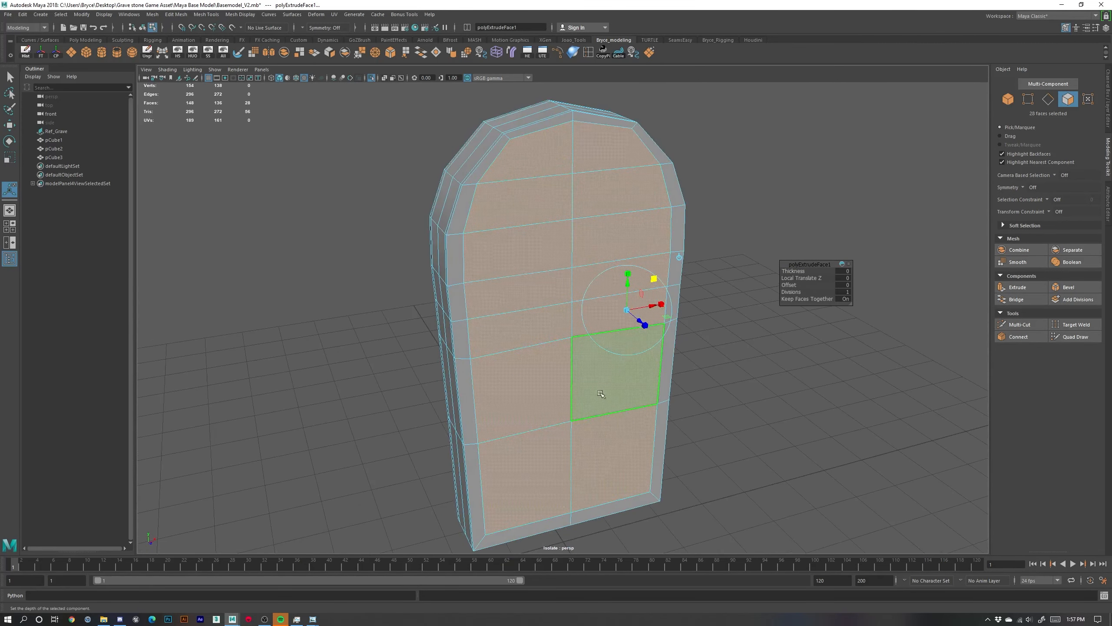
right_drag(571, 234, 606, 221)
click(715, 259)
click(570, 182)
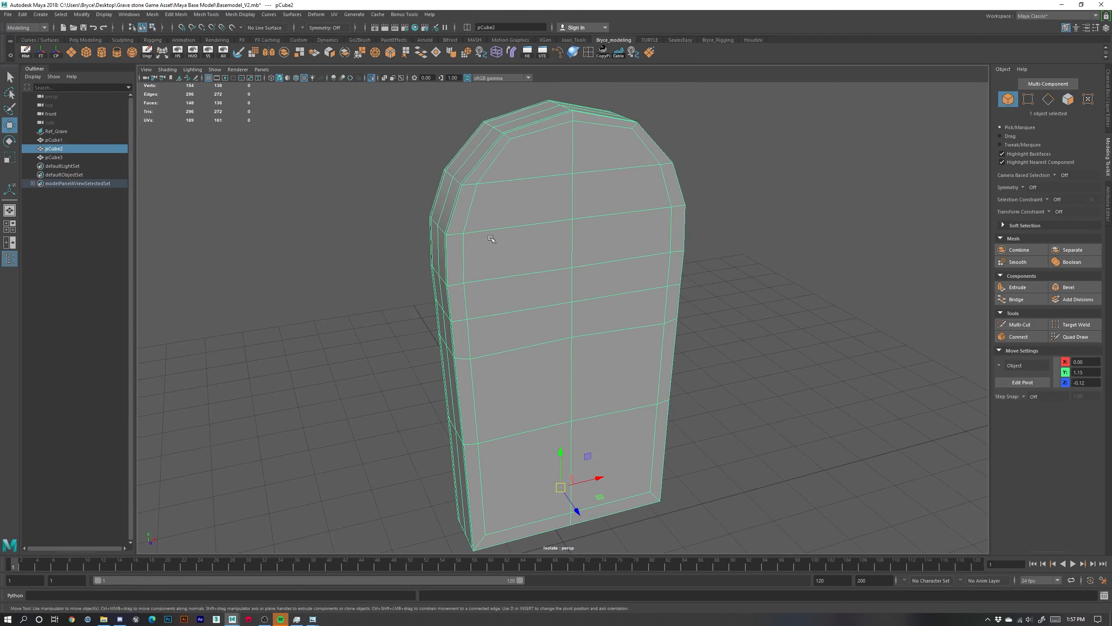
Try selecting the gravestone's front faces with Drag selection, undo the selection and restore Pick/Marquee
click(1006, 137)
right_drag(561, 227, 559, 251)
mouse_move(536, 209)
mouse_down()
mouse_move(610, 405)
mouse_move(571, 284)
mouse_move(583, 448)
mouse_move(538, 401)
mouse_up()
key(ctrl+z)
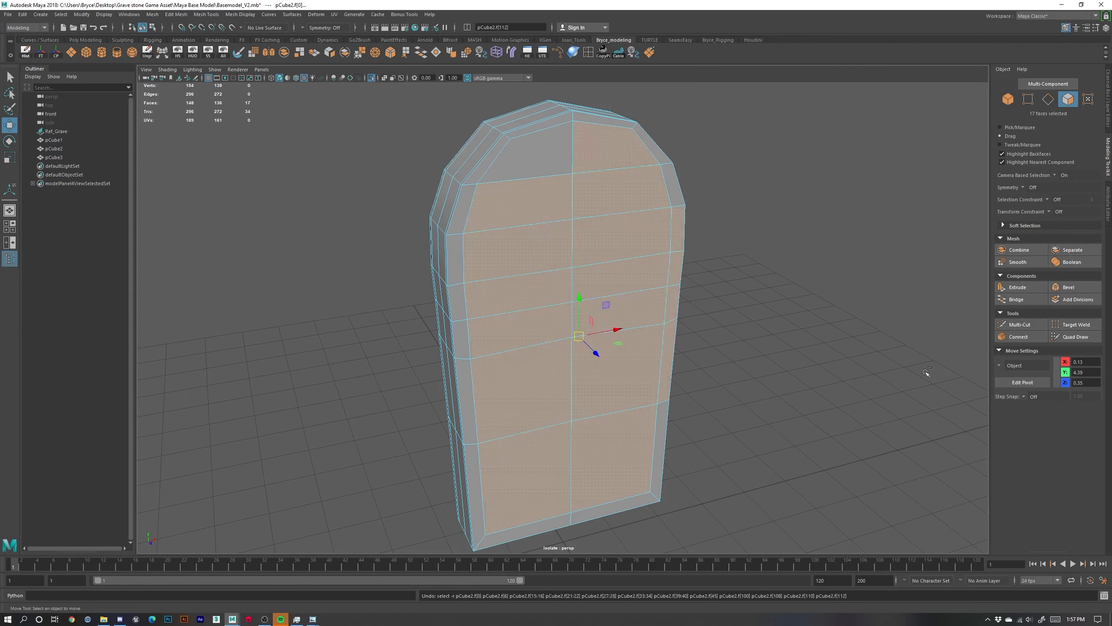
click(1016, 128)
Preview the gravestone smoothed, examine its rounded top and rims in object mode, and return it to the unsmoothed mesh
alt+drag(575, 280, 586, 259)
alt+middle_drag(550, 270, 550, 267)
alt+drag(550, 267, 579, 241)
right_drag(592, 226, 594, 196)
key(3)
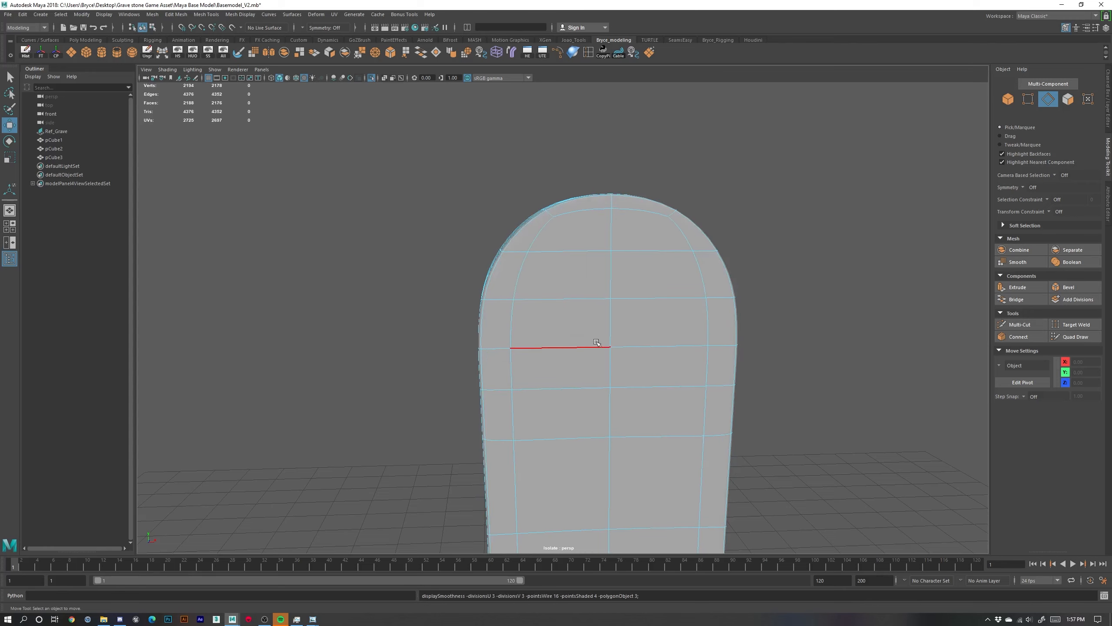
alt+drag(547, 342, 603, 340)
right_drag(559, 268, 622, 257)
click(788, 323)
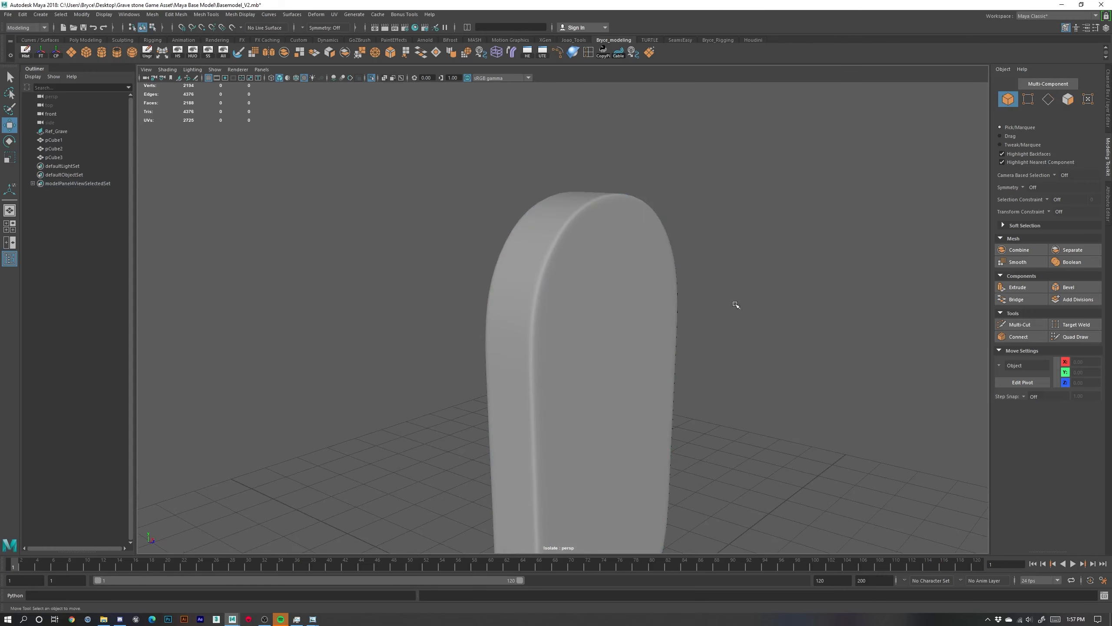
alt+drag(735, 306, 611, 306)
click(611, 306)
key(1)
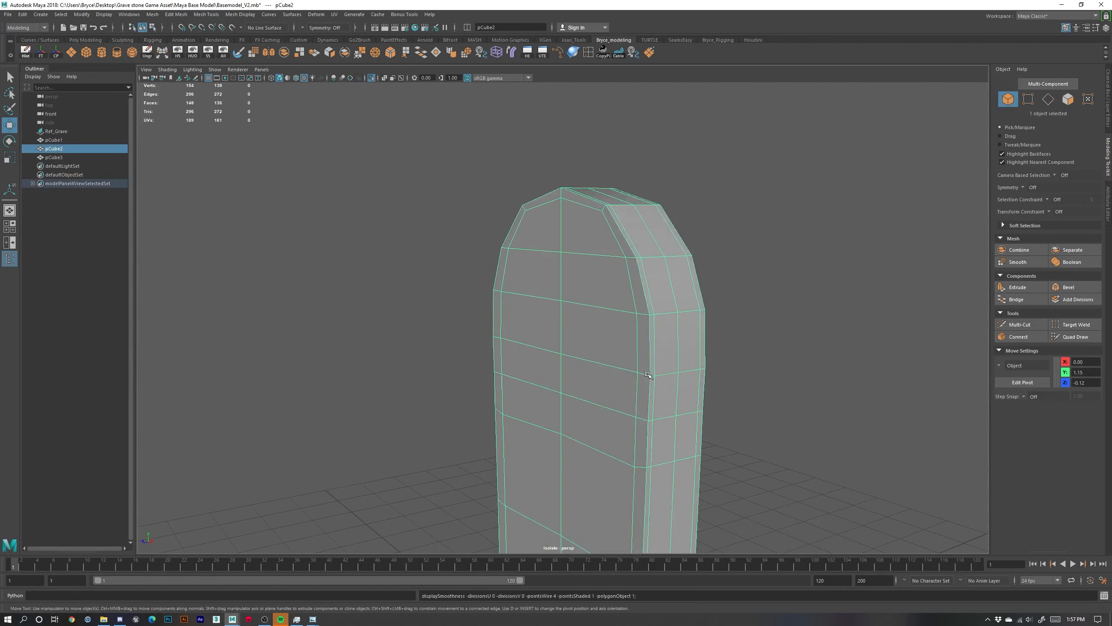
Select the four topmost inner border edges on the gravestone's front and back and lower them to Y 7.69
scroll(661, 438, up, 5)
scroll(699, 407, down, 2)
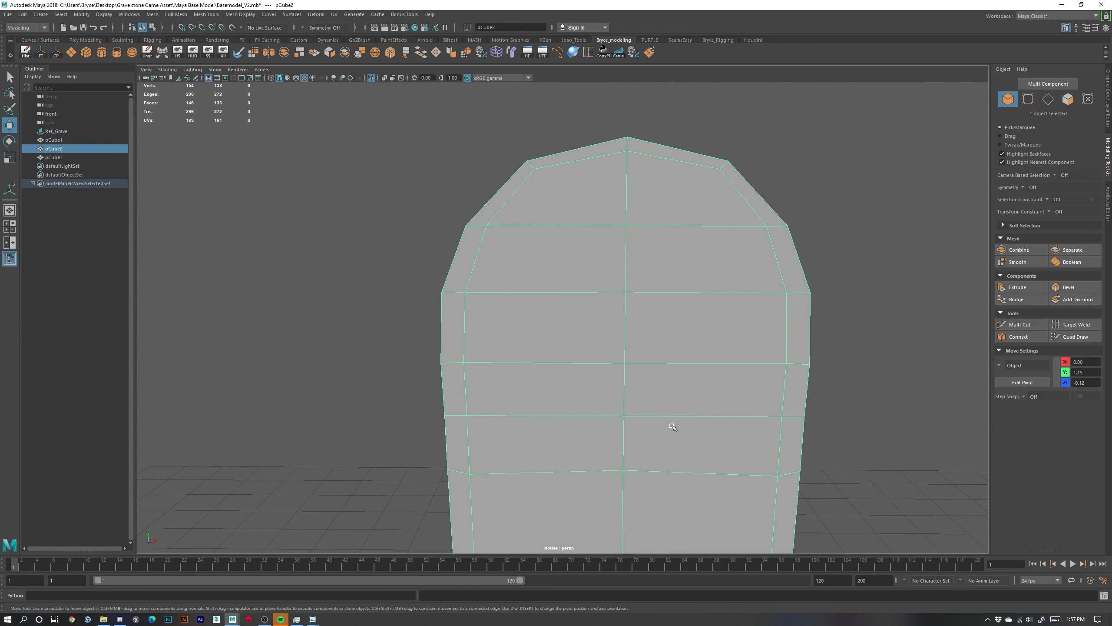
alt+drag(670, 427, 616, 360)
alt+middle_drag(614, 281, 565, 386)
scroll(550, 223, down, 1)
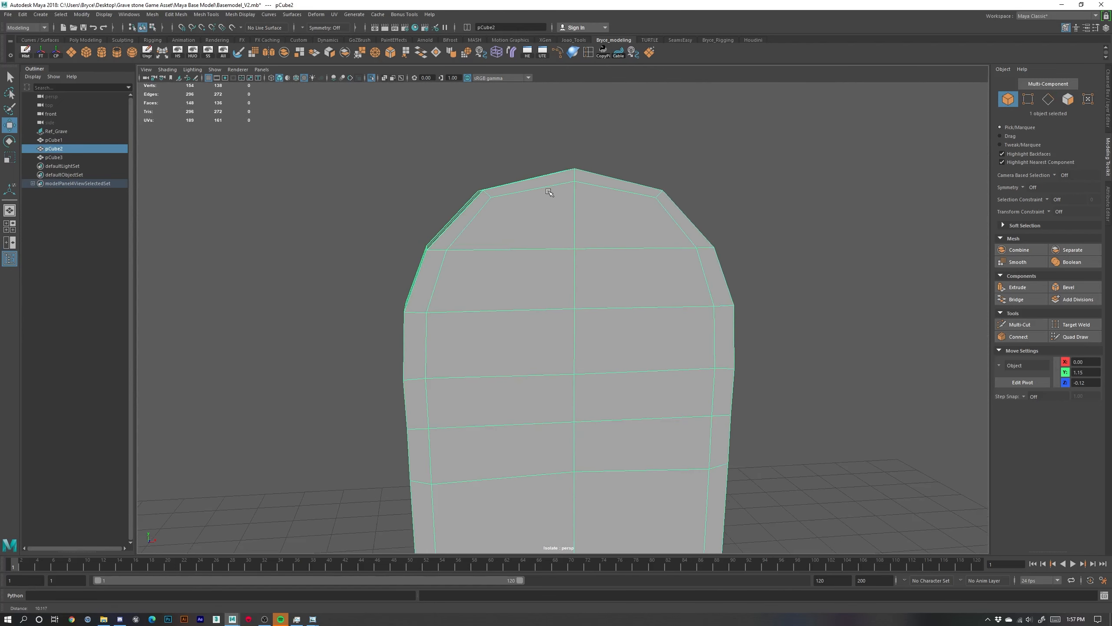
right_drag(548, 212, 546, 188)
click(535, 187)
shift+click(621, 193)
mouse_move(521, 263)
alt+mouse_down()
mouse_move(675, 285)
mouse_move(618, 313)
mouse_move(515, 282)
alt+mouse_up()
shift+click(609, 205)
shift+click(518, 193)
alt+right_drag(572, 231, 582, 243)
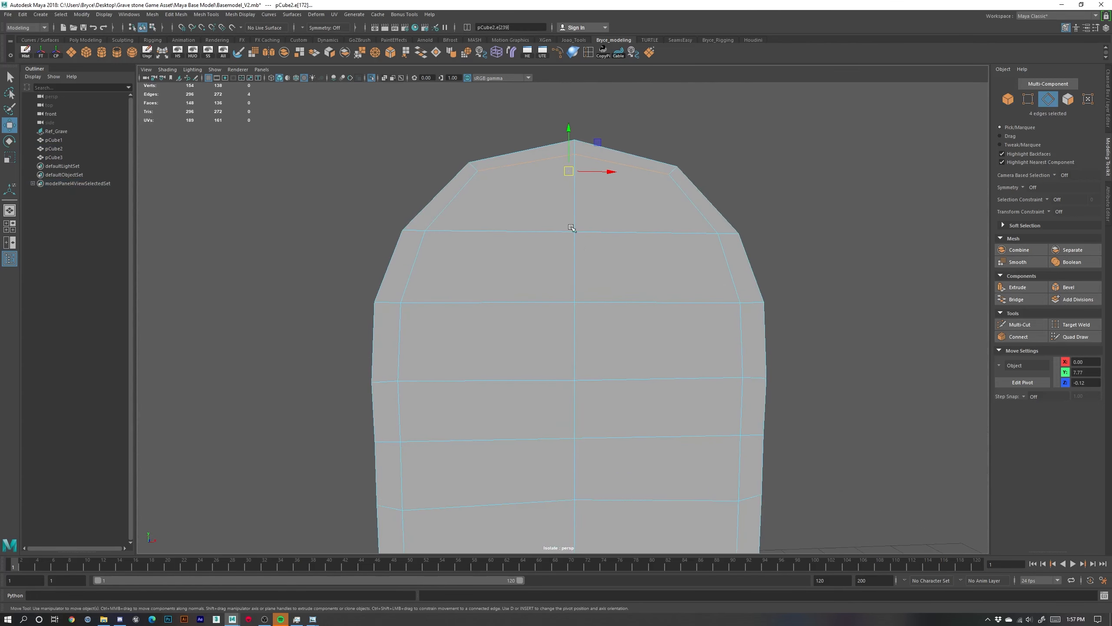
alt+drag(571, 228, 569, 121)
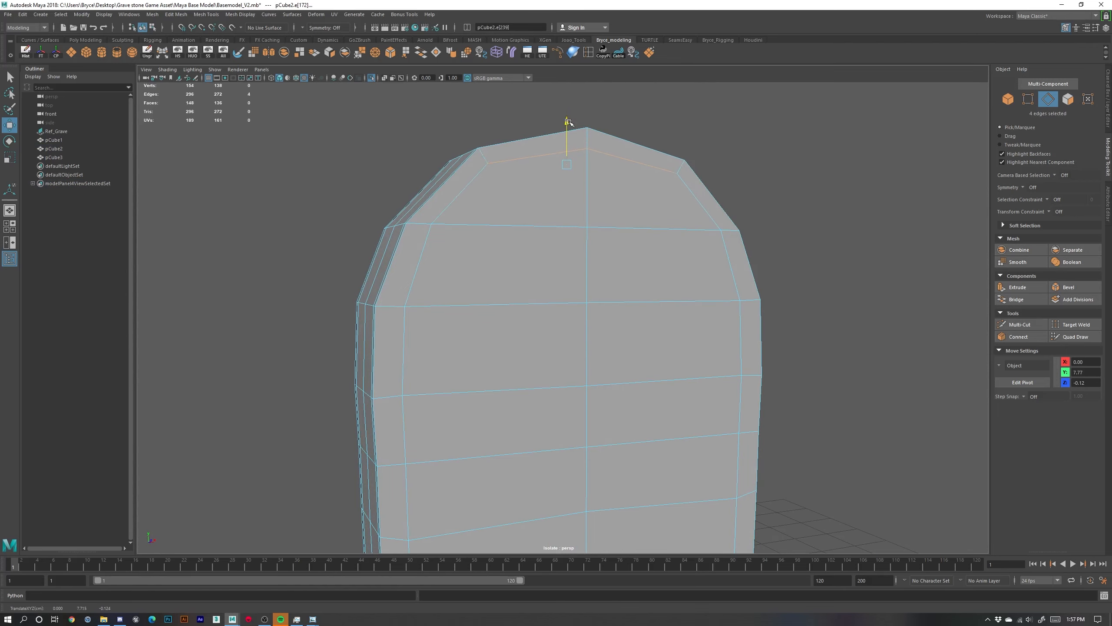
alt+drag(596, 237, 548, 234)
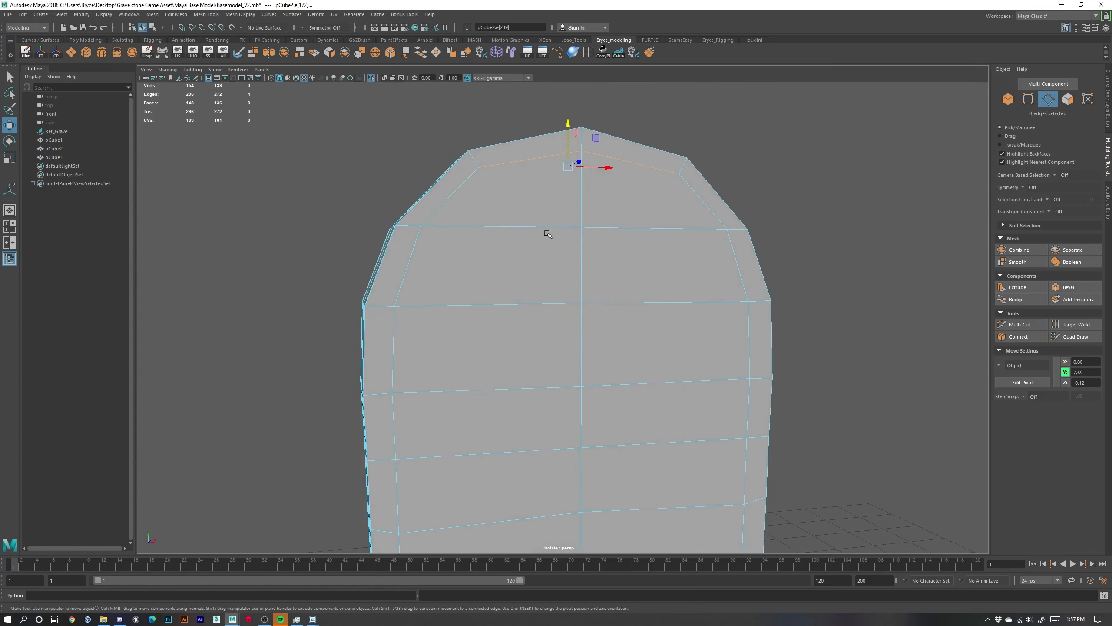
Select the two inner border vertices at the upper corners of the gravestone's front face
right_drag(517, 196, 481, 197)
click(480, 170)
shift+click(681, 193)
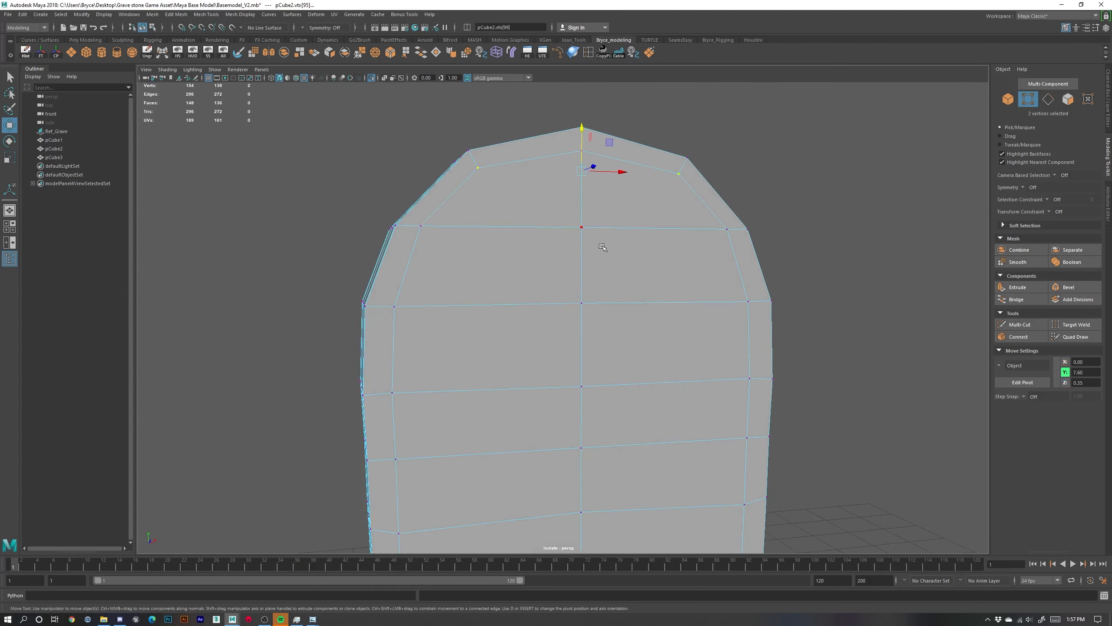
alt+drag(681, 193, 640, 254)
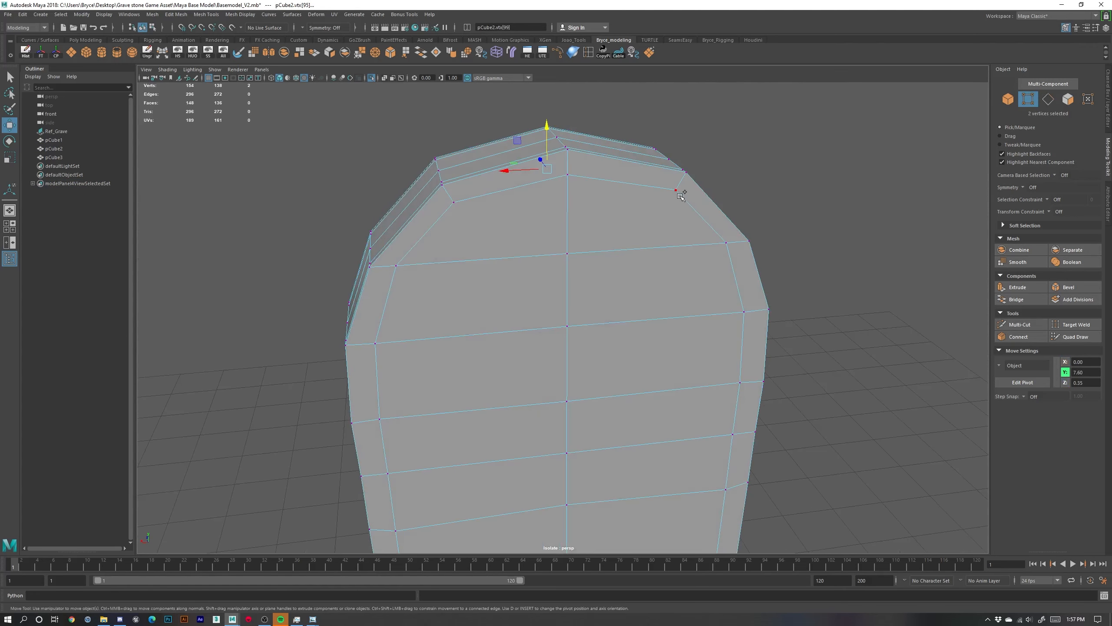
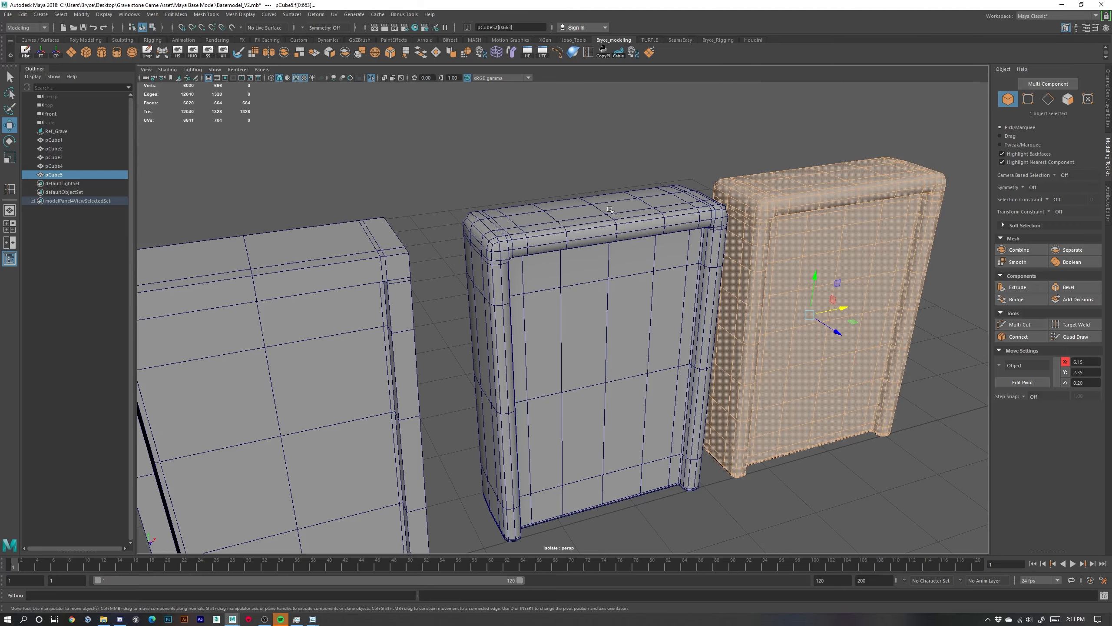
Delete the two rounded, denser panel copies pCube4 and pCube5, keeping the original low-poly framed panel
scroll(601, 229, down, 5)
alt+drag(618, 284, 586, 273)
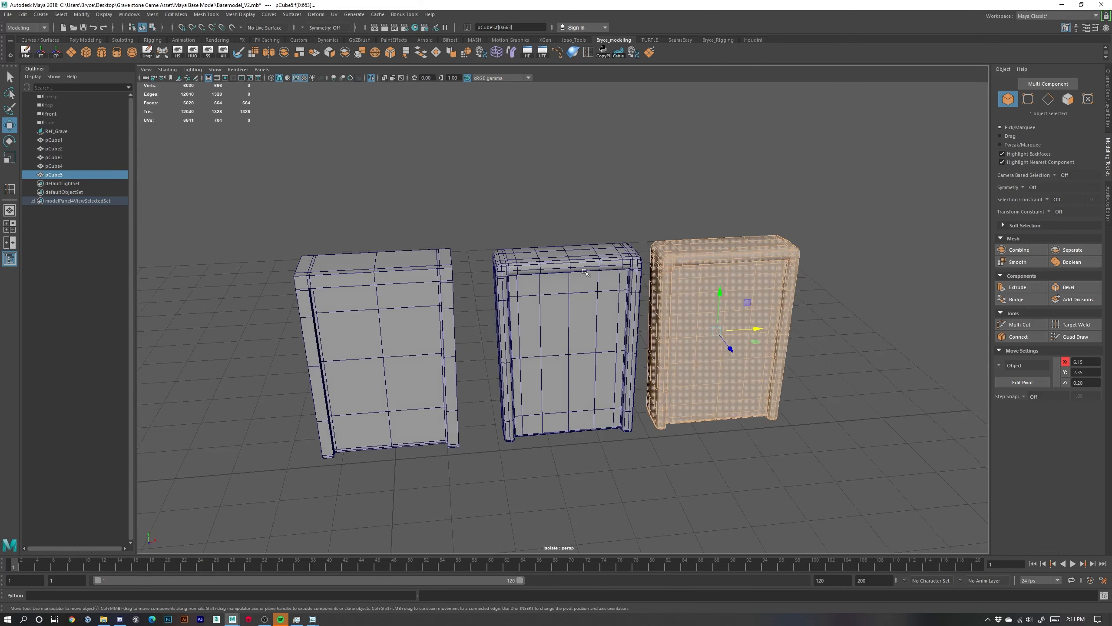
drag(487, 209, 631, 334)
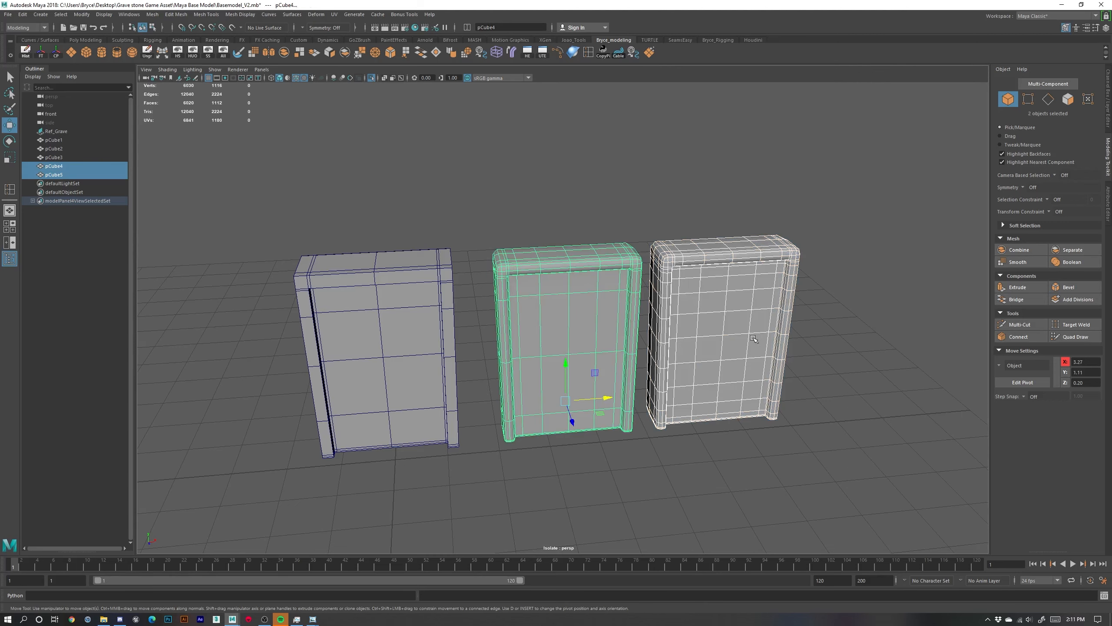
key(Delete)
Inspect the remaining framed panel from several angles, save the scene, and select the panel
alt+drag(418, 354, 587, 267)
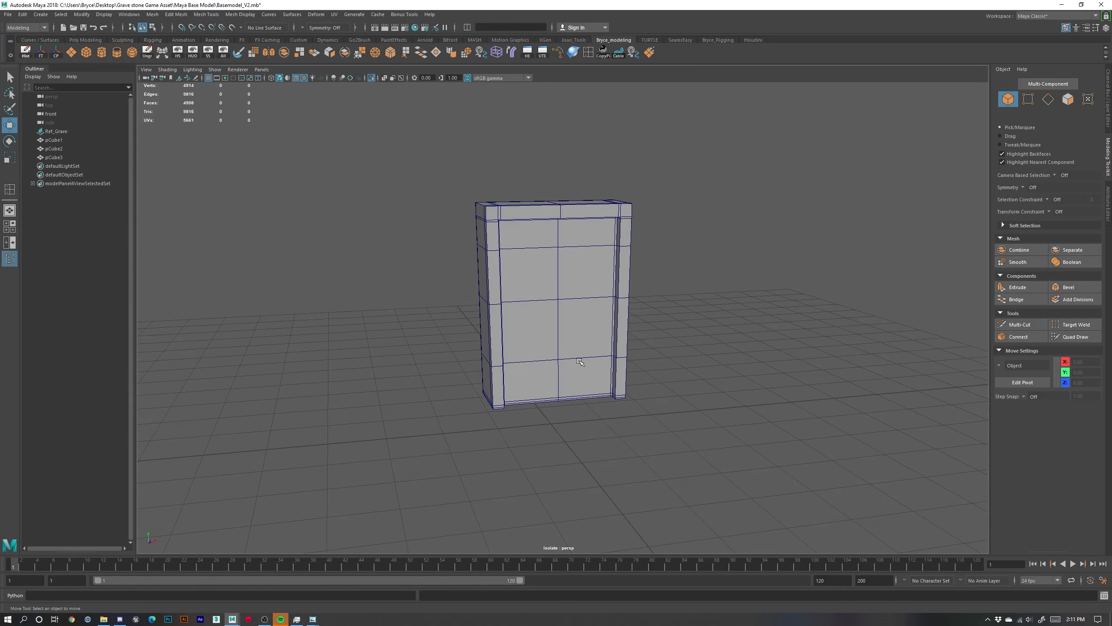
alt+middle_drag(569, 306, 553, 385)
alt+right_drag(553, 386, 589, 390)
alt+middle_drag(563, 417, 599, 338)
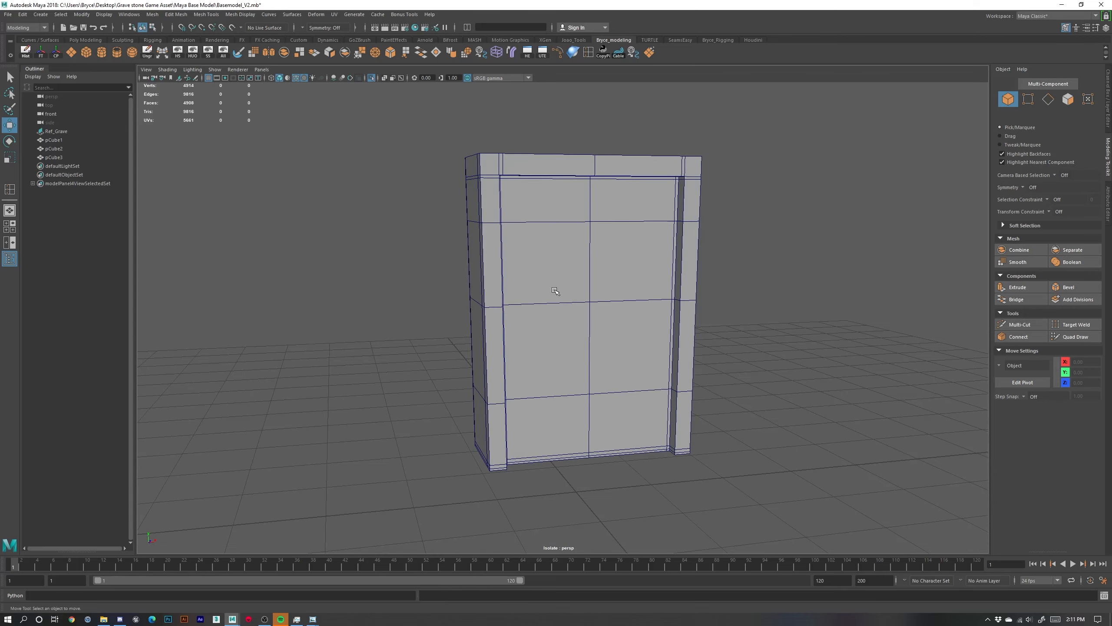
alt+drag(554, 291, 562, 369)
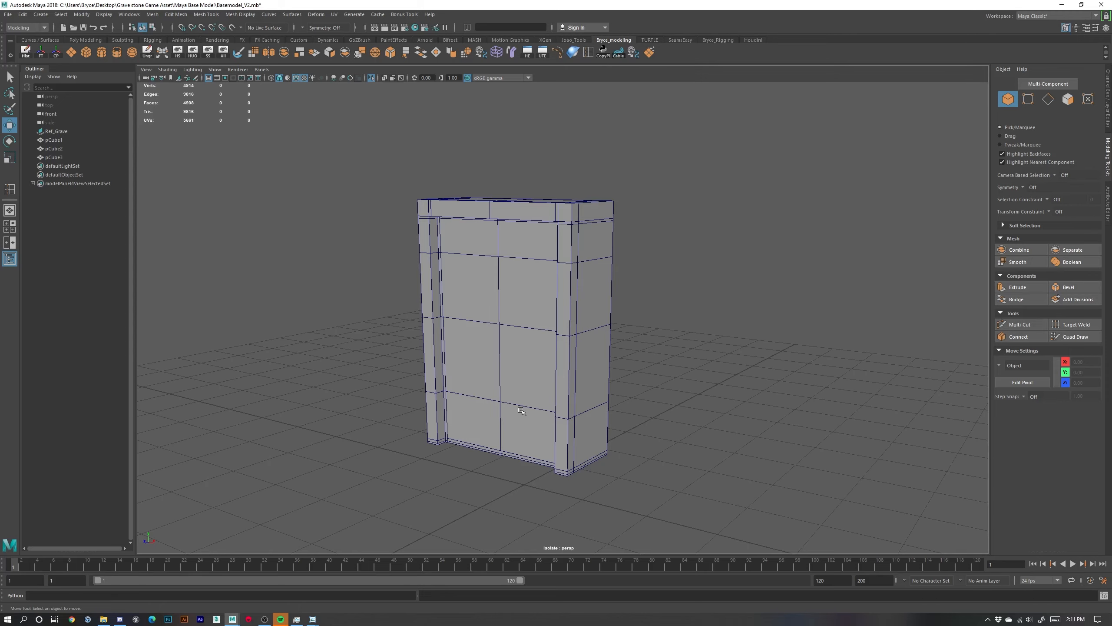
alt+drag(521, 410, 591, 384)
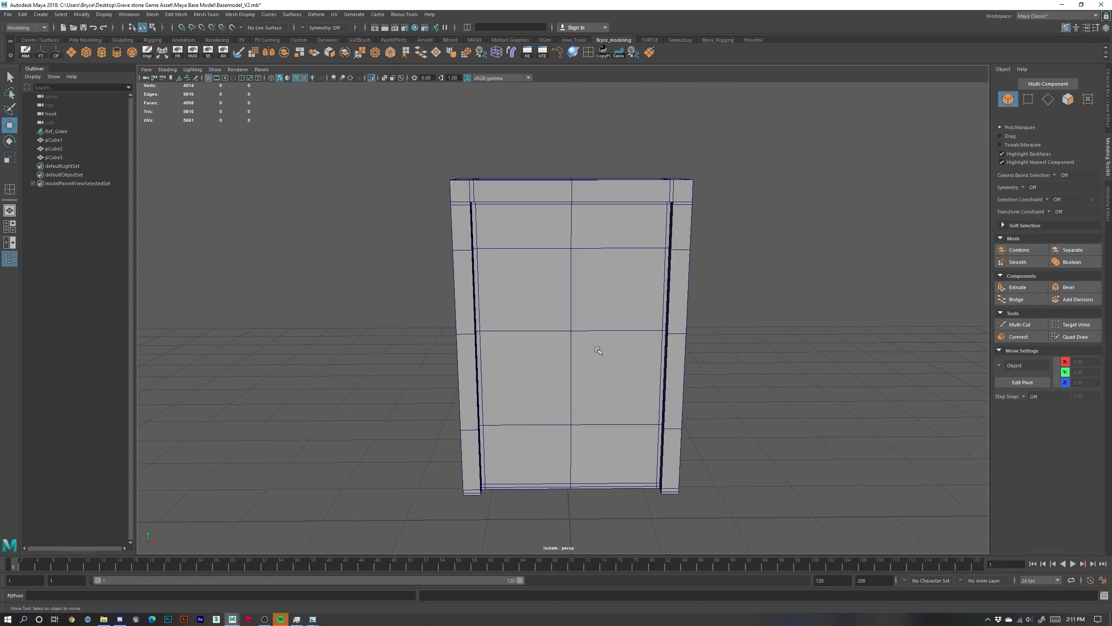
mouse_move(601, 307)
alt+mouse_down()
mouse_move(514, 308)
mouse_move(588, 313)
alt+mouse_up()
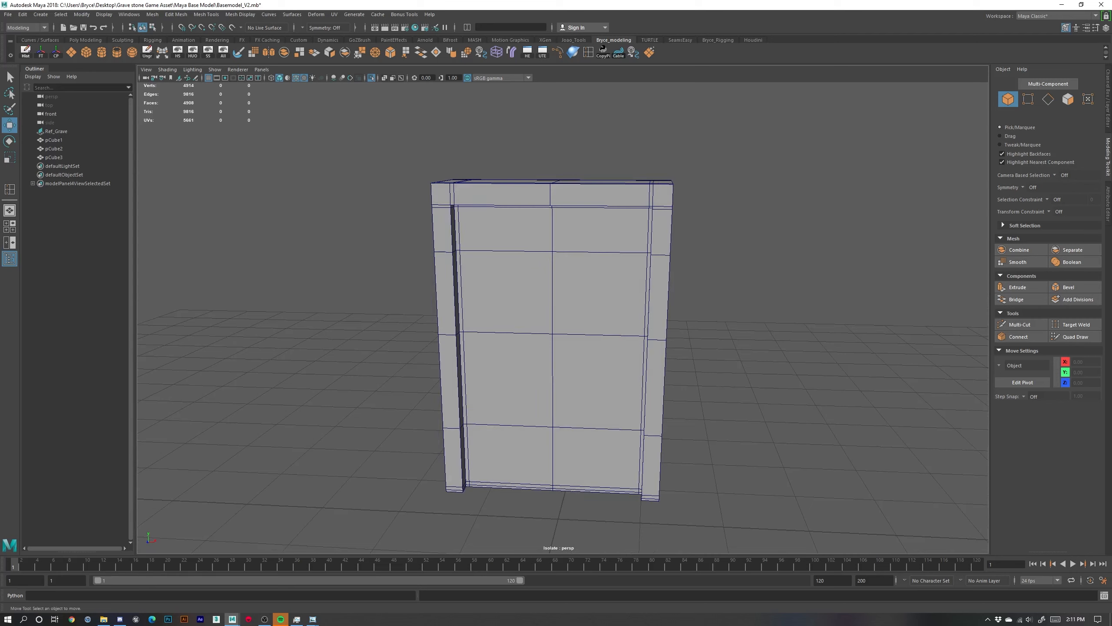
key(ctrl+s)
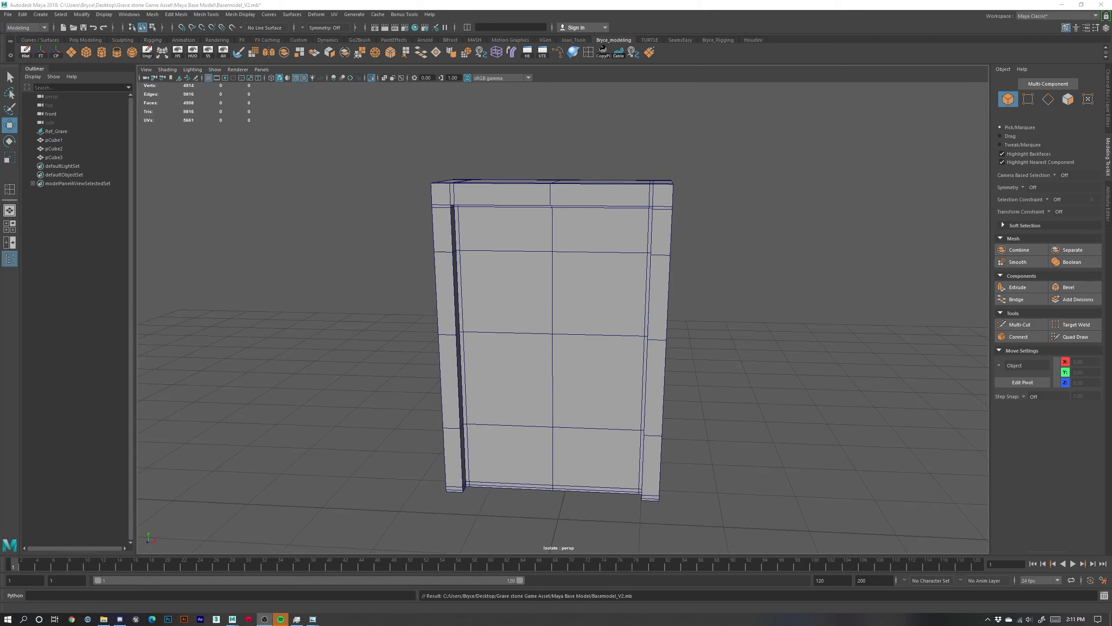
click(511, 242)
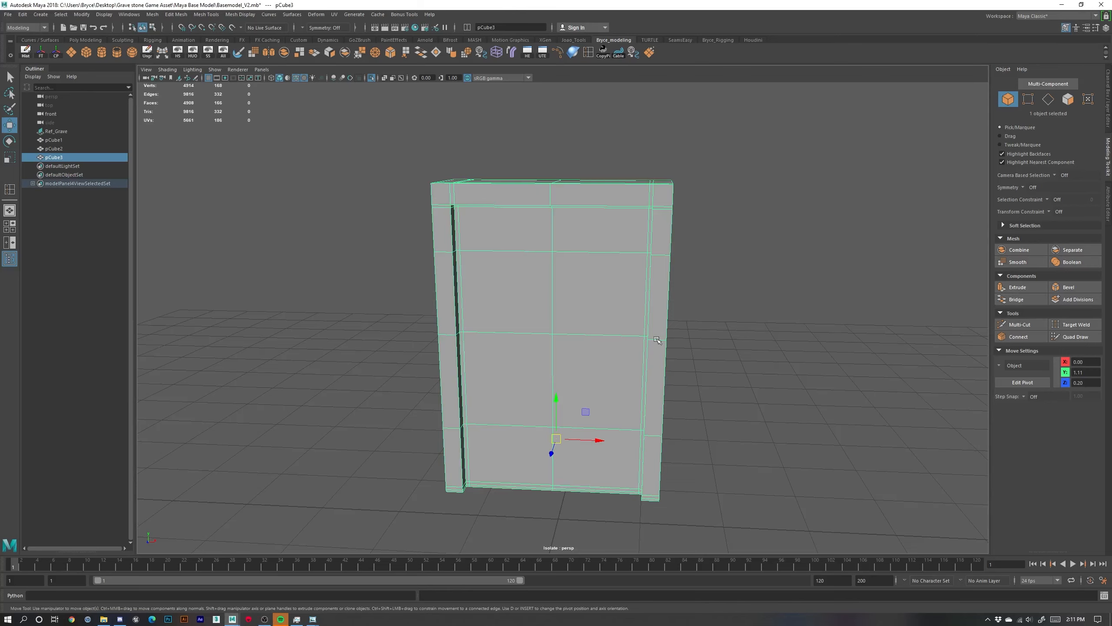
Insert a horizontal edge loop through the panel frame's top band and a vertical loop down each leg of the frame
alt+drag(545, 272, 531, 222)
key(g)
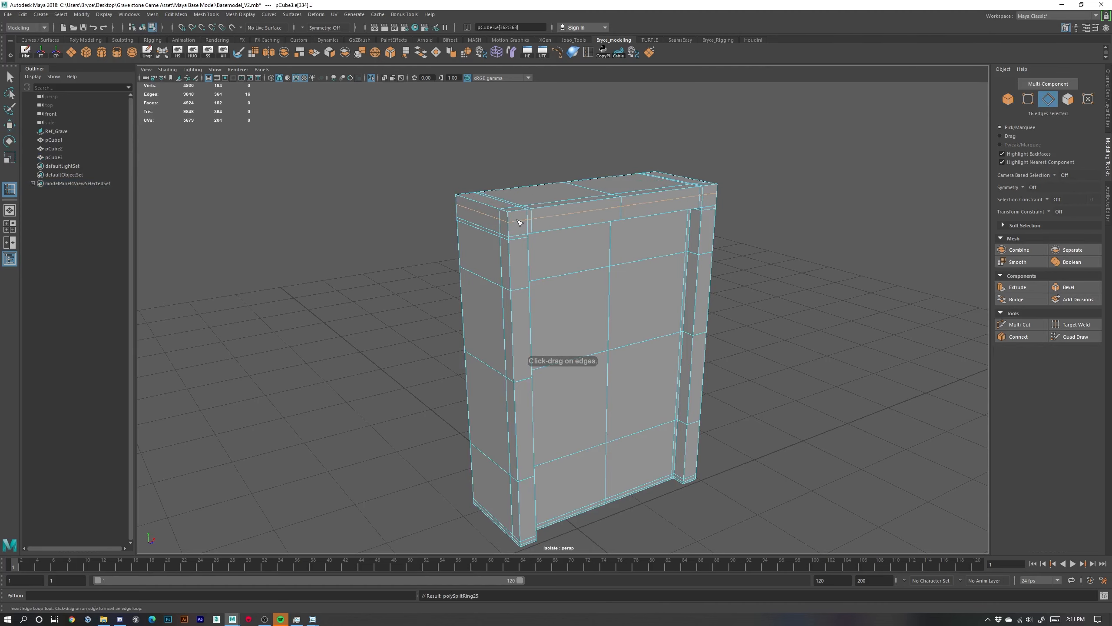
click(519, 222)
alt+drag(625, 247, 677, 204)
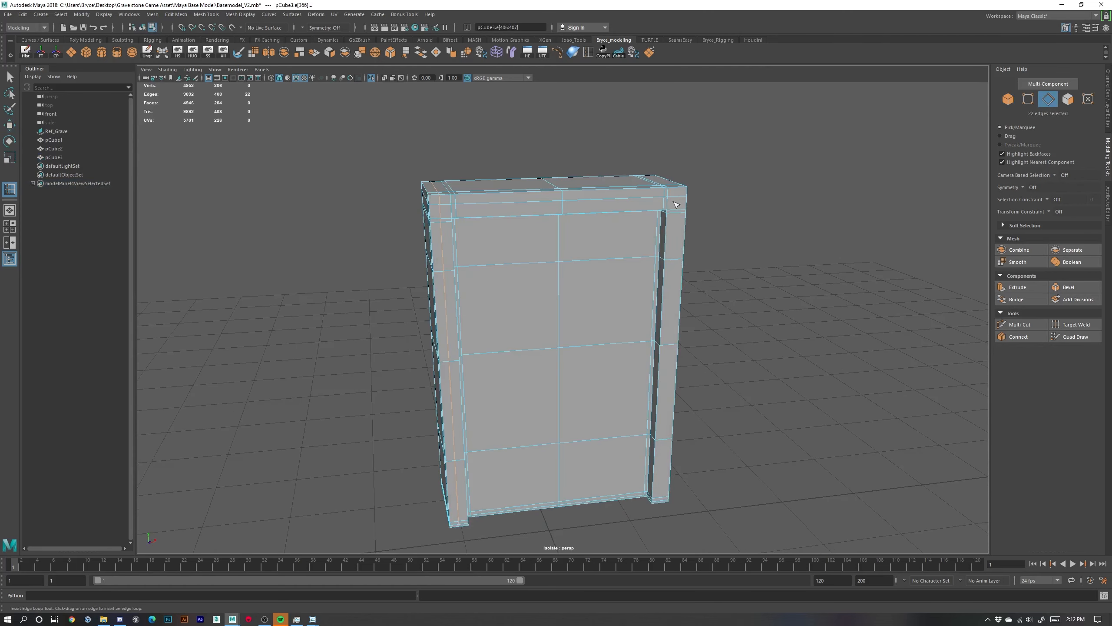
click(680, 198)
alt+drag(651, 242, 550, 241)
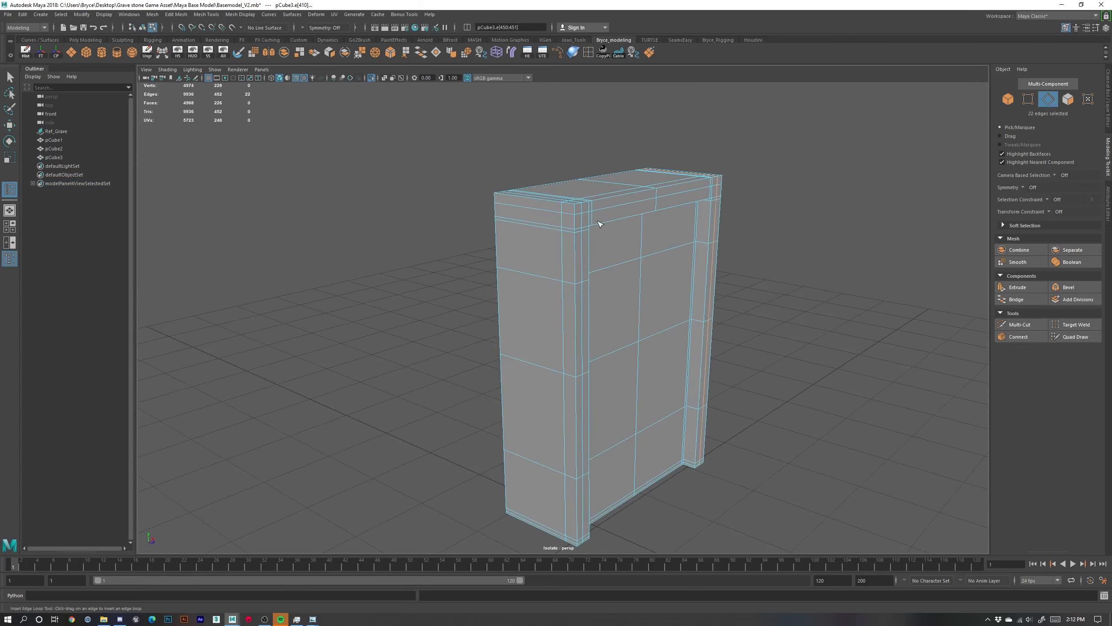
Insert further supporting edge loops close to the outer corners and top edge of the panel frame
alt+right_drag(596, 219, 682, 248)
alt+drag(682, 249, 590, 293)
key(3)
key(1)
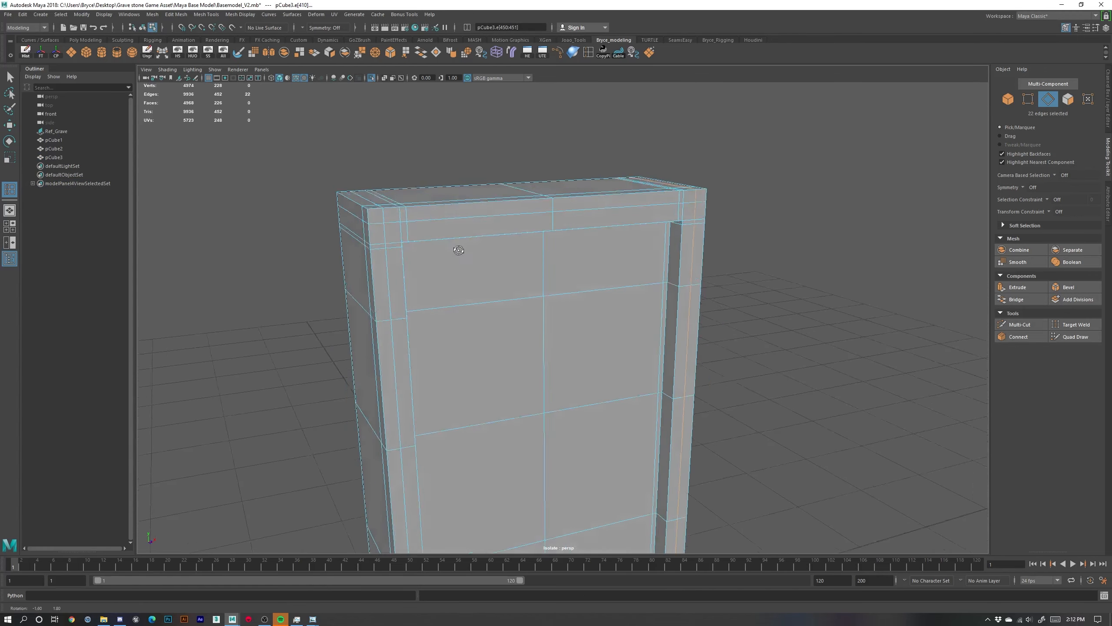
alt+drag(456, 249, 625, 298)
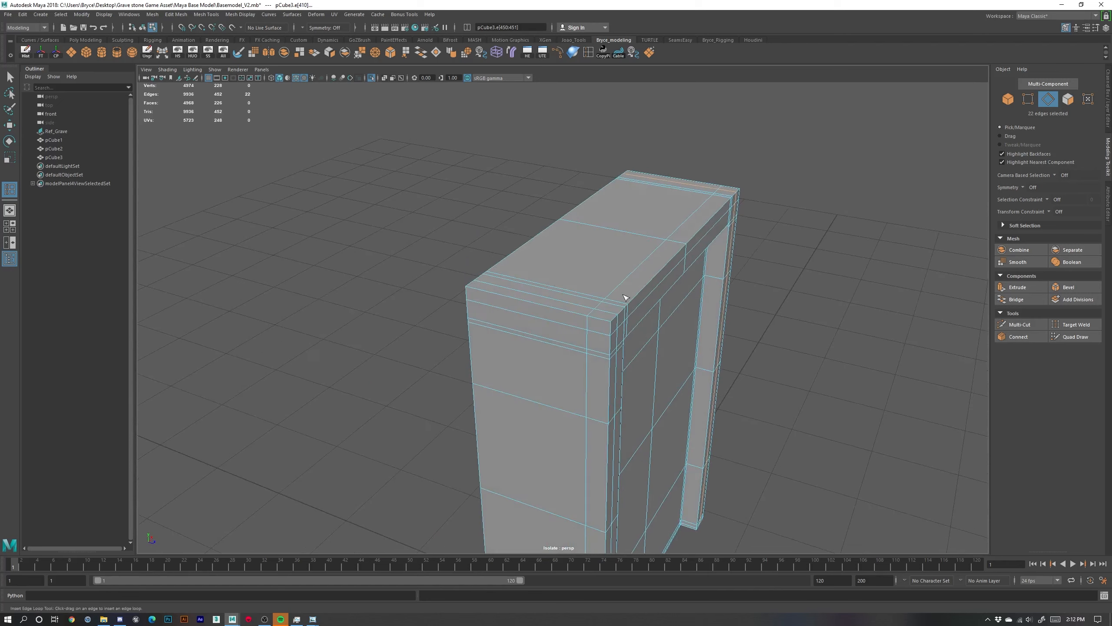
click(604, 320)
alt+drag(645, 346, 659, 156)
click(553, 161)
click(641, 156)
alt+drag(659, 156, 583, 223)
key(ctrl+z)
scroll(674, 300, down, 5)
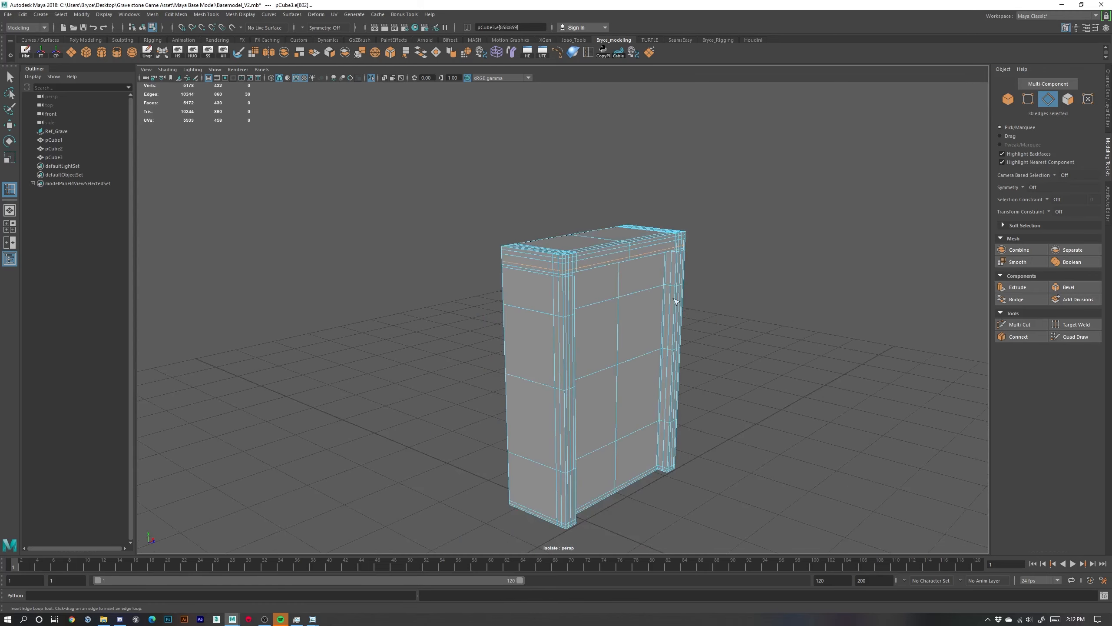
Preview the framed panel smoothed in object mode and inspect its rounded edges
alt+drag(674, 300, 639, 292)
key(3)
right_drag(519, 228, 582, 214)
key(w)
click(668, 283)
scroll(668, 283, down, 4)
alt+drag(688, 337, 647, 328)
click(556, 279)
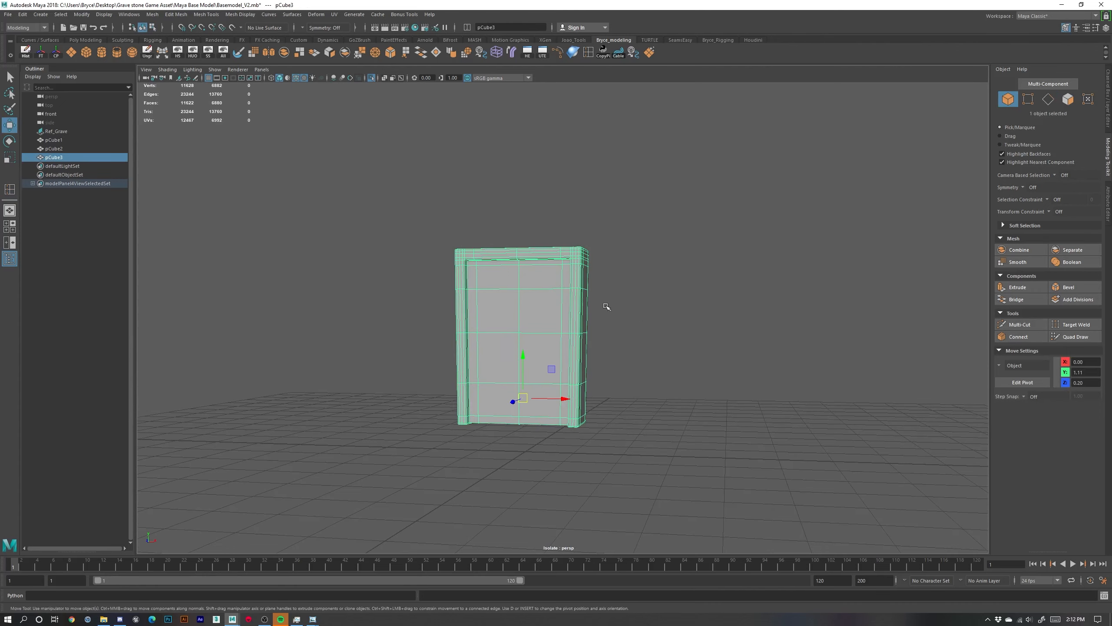
scroll(615, 315, up, 3)
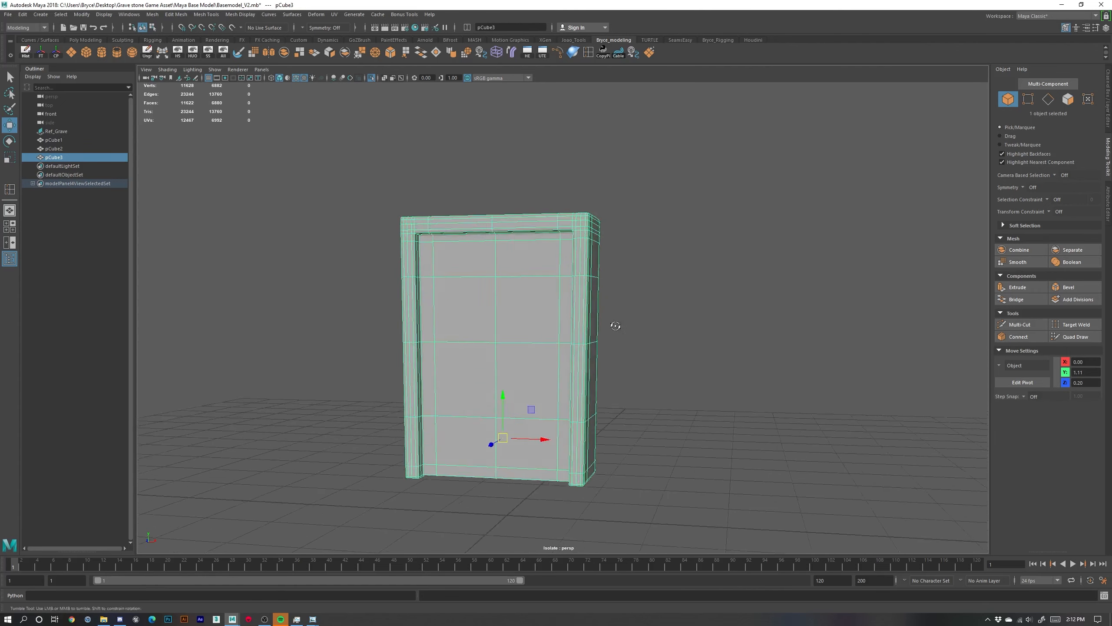
click(696, 340)
Take the panel out of isolation to show the whole gravestone and inspect the smoothed frame against the stone
mouse_move(620, 320)
alt+mouse_down()
mouse_move(658, 336)
mouse_move(560, 322)
alt+mouse_up()
scroll(660, 338, down, 2)
key(ctrl+1)
scroll(612, 302, up, 2)
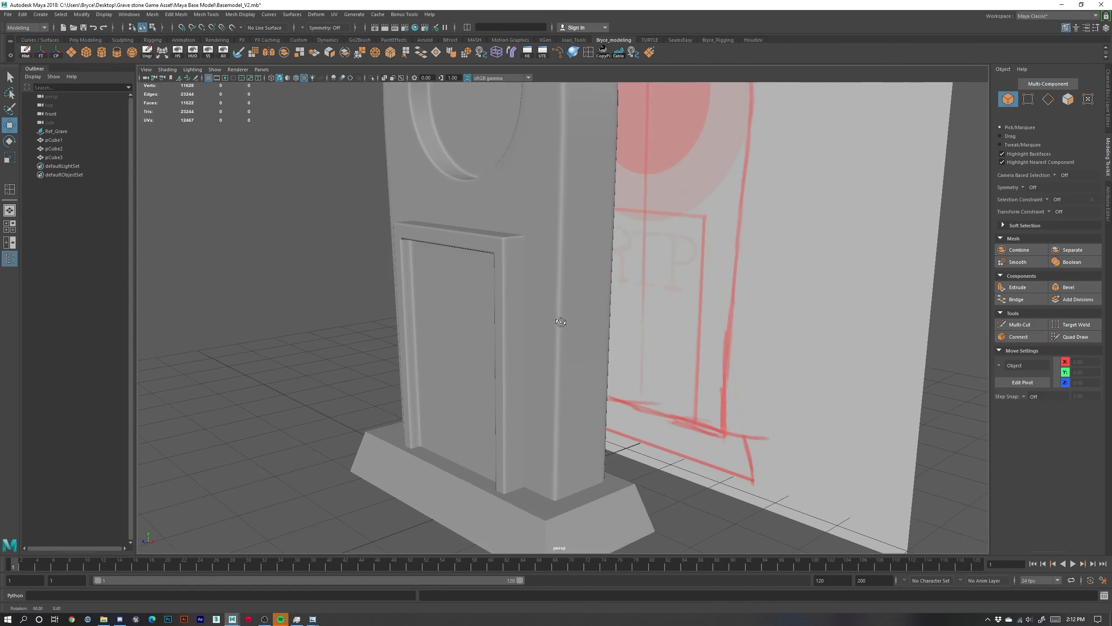
alt+middle_drag(577, 255, 575, 337)
alt+drag(574, 337, 589, 344)
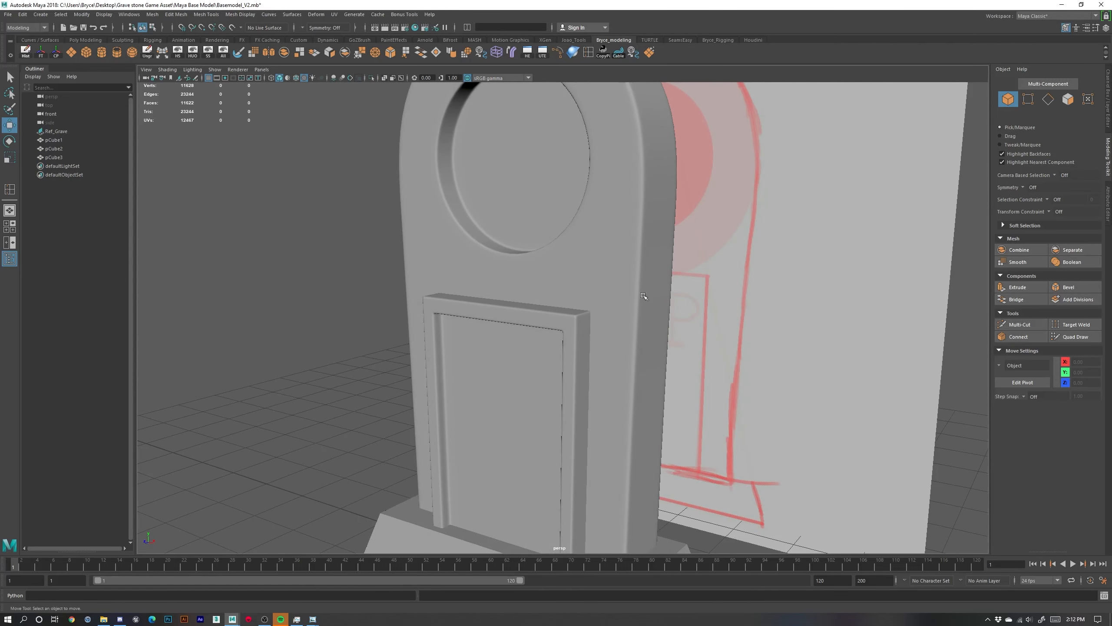
Select the surplus middle edge loops along the panel frame's top band and both legs and delete them
click(571, 343)
scroll(598, 328, up, 5)
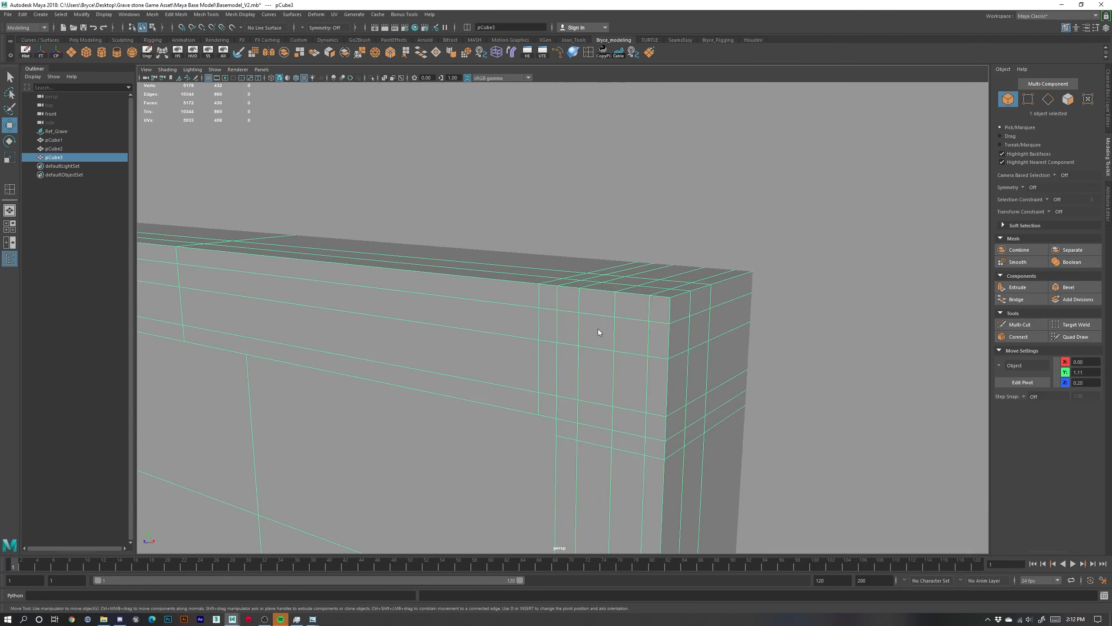
right_drag(598, 329, 596, 293)
click(651, 376)
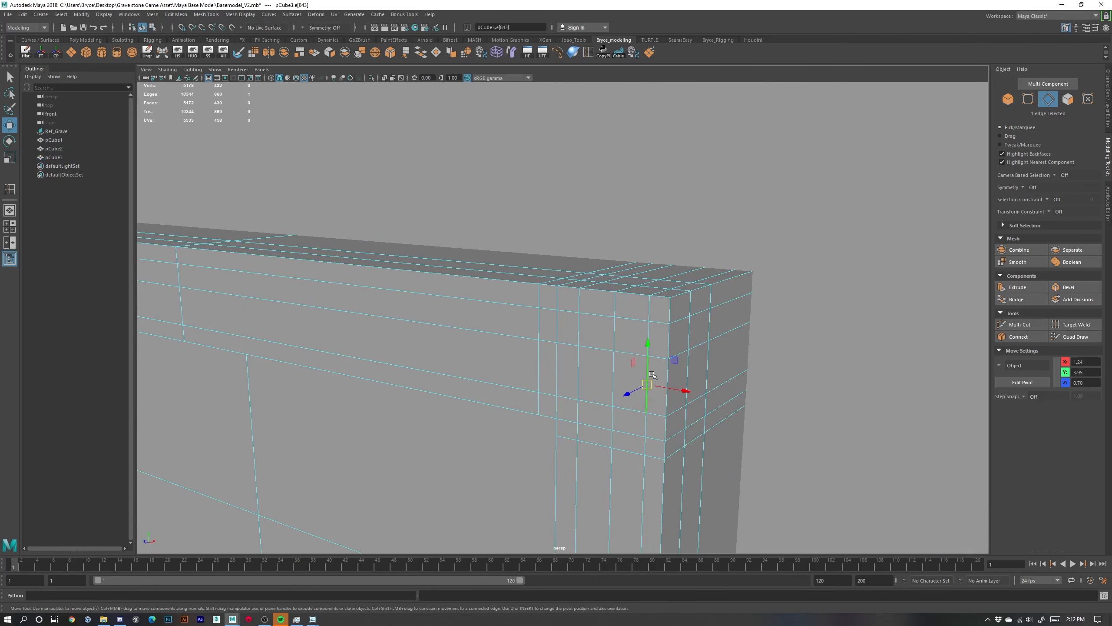
double_click(611, 385)
shift+double_click(601, 351)
scroll(600, 351, down, 6)
scroll(587, 351, up, 2)
alt+middle_drag(351, 282, 498, 262)
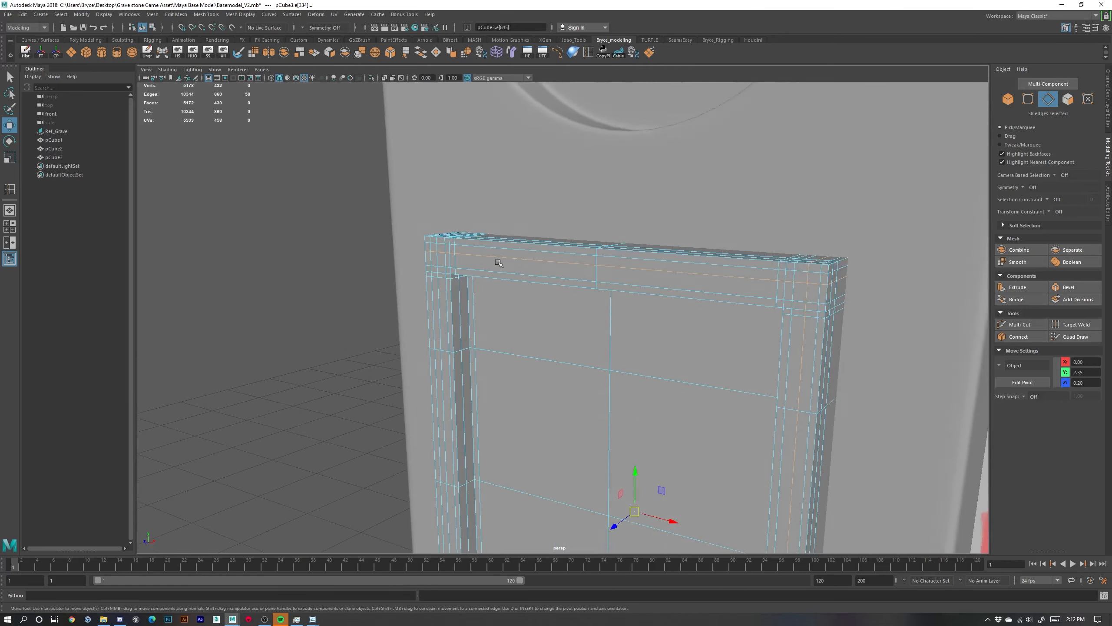
alt+drag(499, 262, 511, 270)
shift+double_click(504, 276)
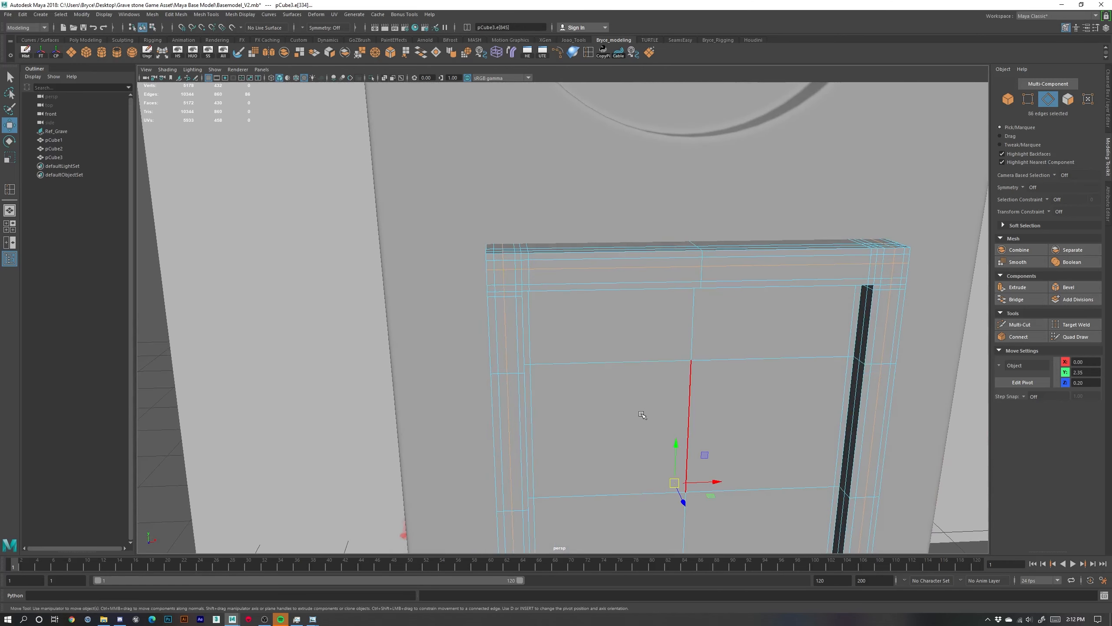
key(ctrl+Delete)
Display the framed panel smoothed, return to object mode, and clear the selection
alt+drag(623, 370, 576, 378)
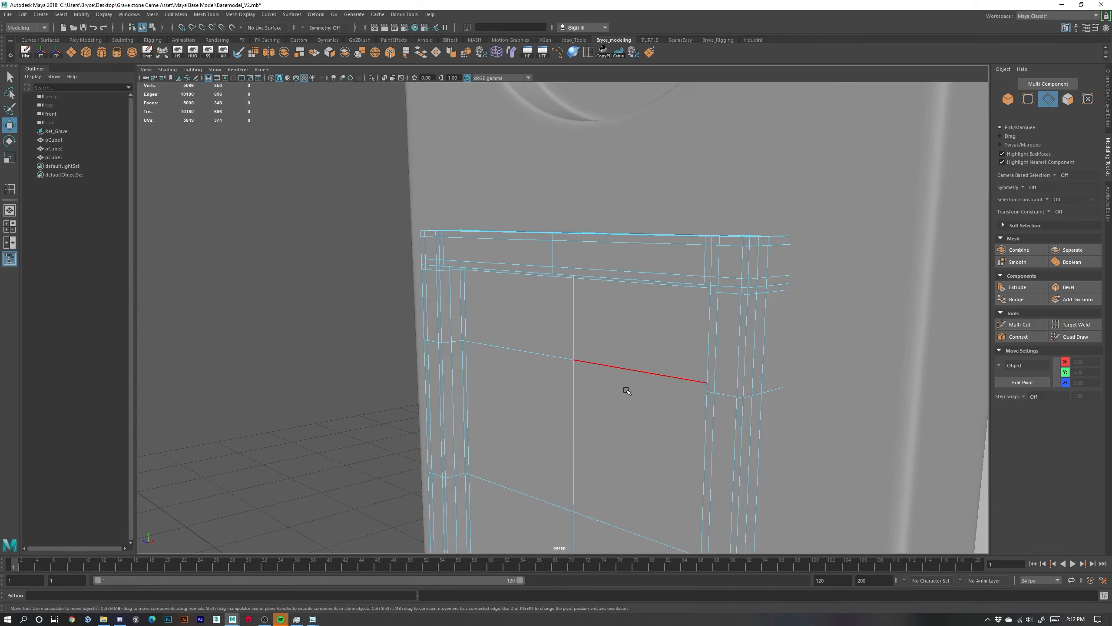
key(3)
alt+drag(696, 344, 659, 333)
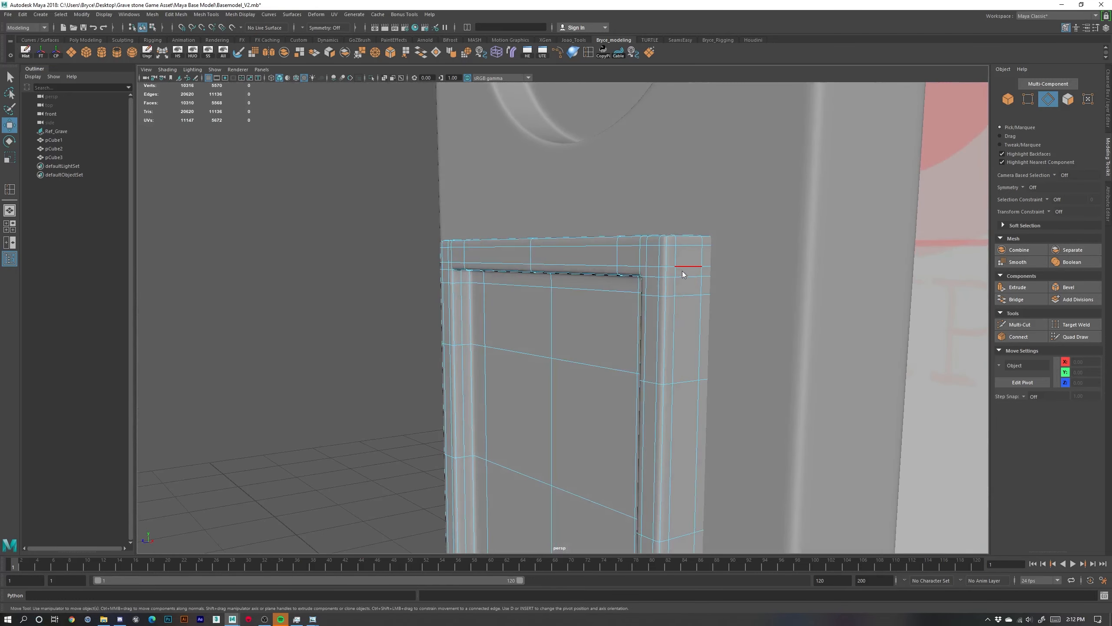
right_drag(682, 271, 704, 262)
click(305, 350)
Inspect the whole gravestone from several angles, checking the smoothed panel, stone and base together
scroll(473, 384, down, 5)
alt+drag(489, 387, 505, 392)
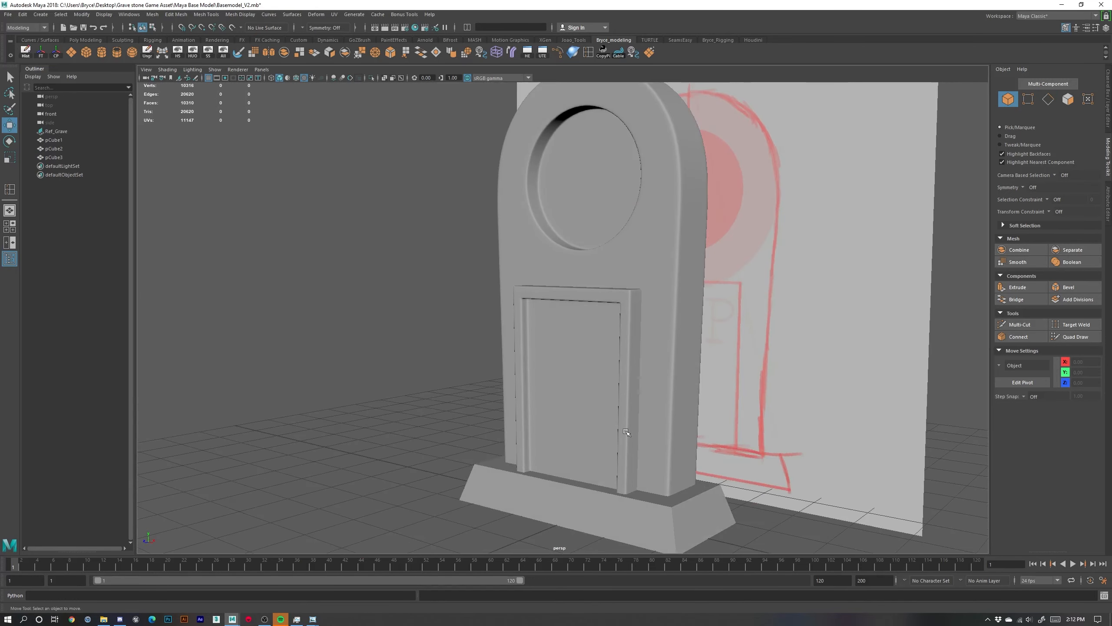
scroll(569, 412, down, 3)
alt+drag(631, 429, 629, 429)
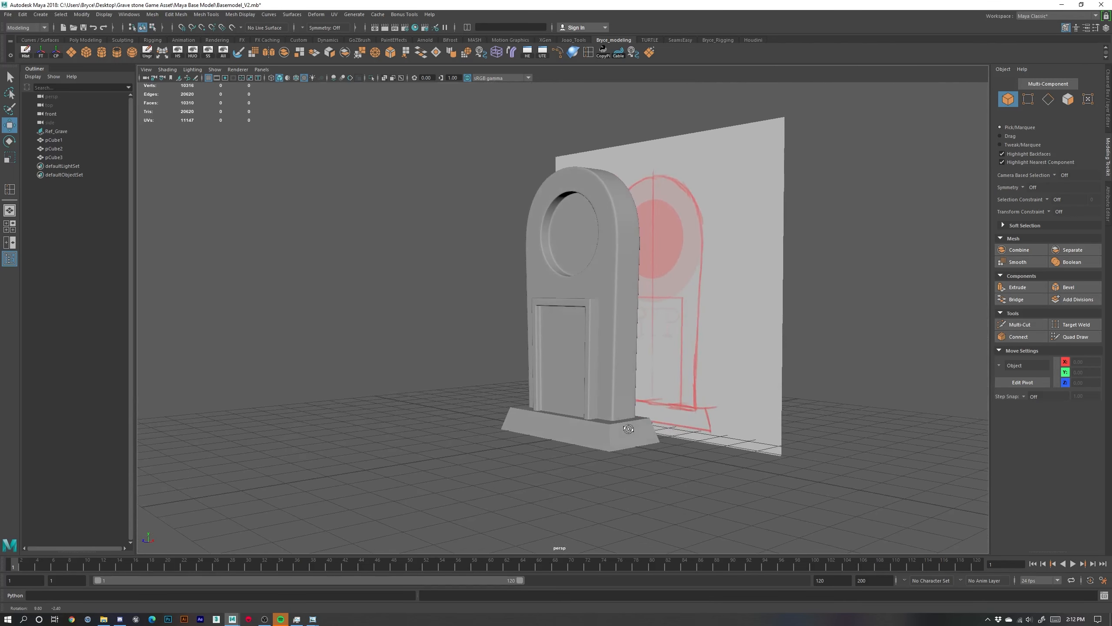
scroll(639, 392, up, 3)
alt+drag(639, 393, 646, 258)
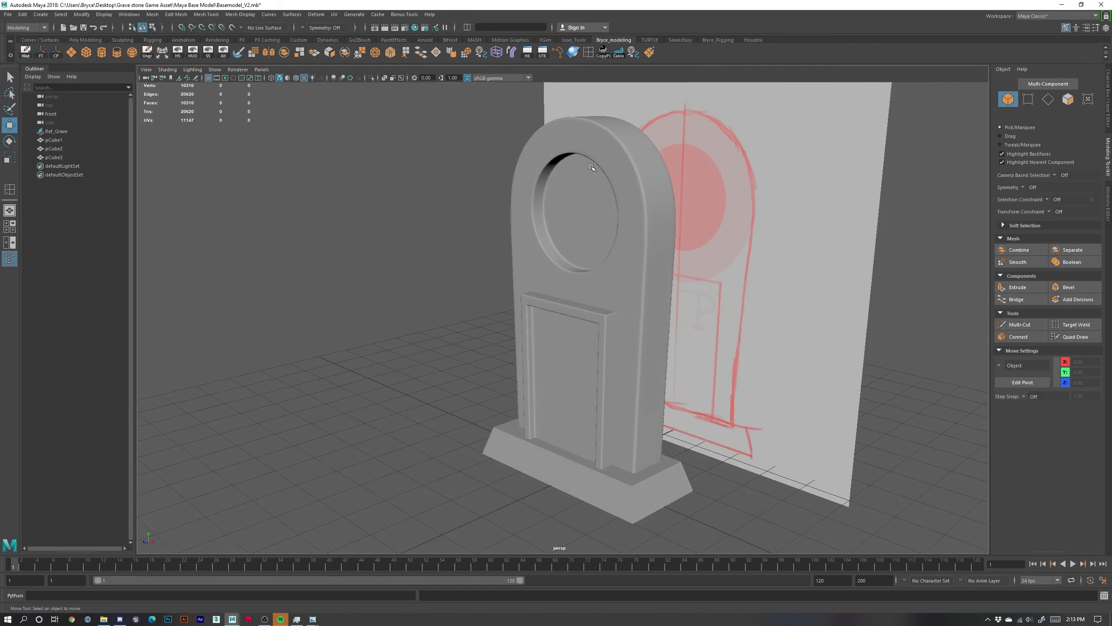
alt+drag(688, 360, 689, 348)
alt+drag(641, 409, 635, 366)
Try inserting supporting edge loops around the base block, close to its upper and lower edges
click(566, 479)
alt+middle_drag(583, 525, 604, 424)
scroll(604, 424, up, 4)
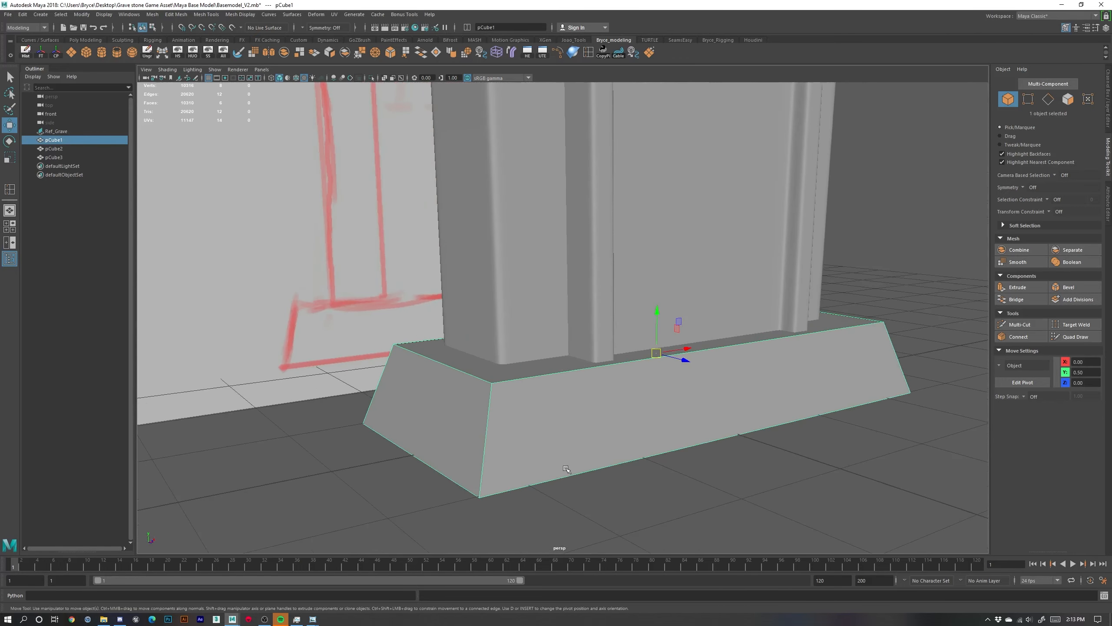
alt+middle_drag(558, 482, 594, 461)
shift+right_drag(631, 400, 561, 364)
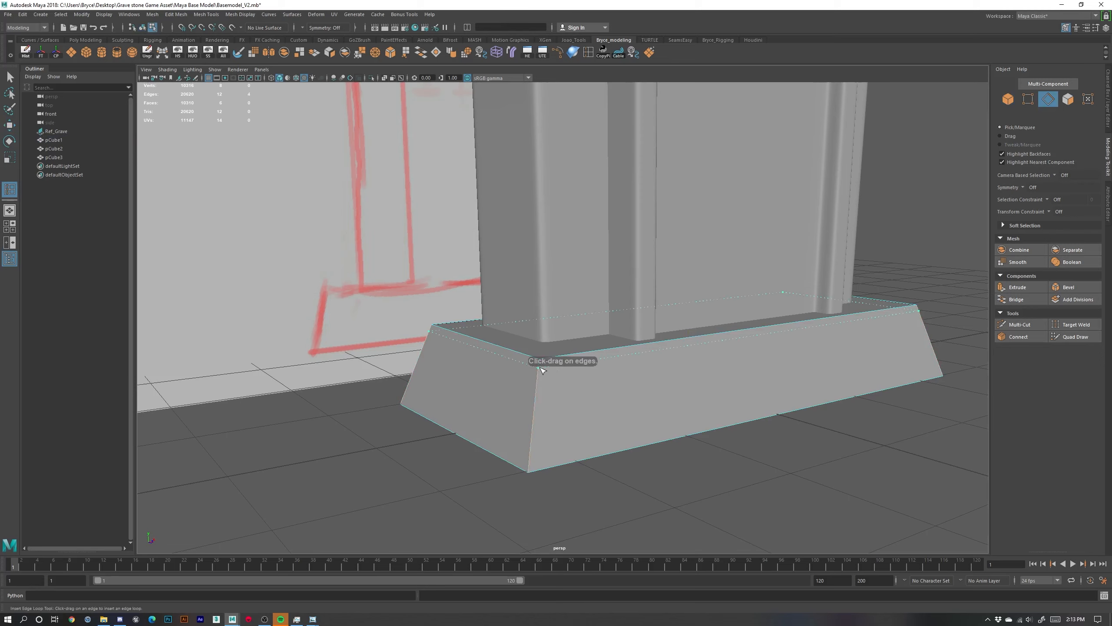
click(540, 368)
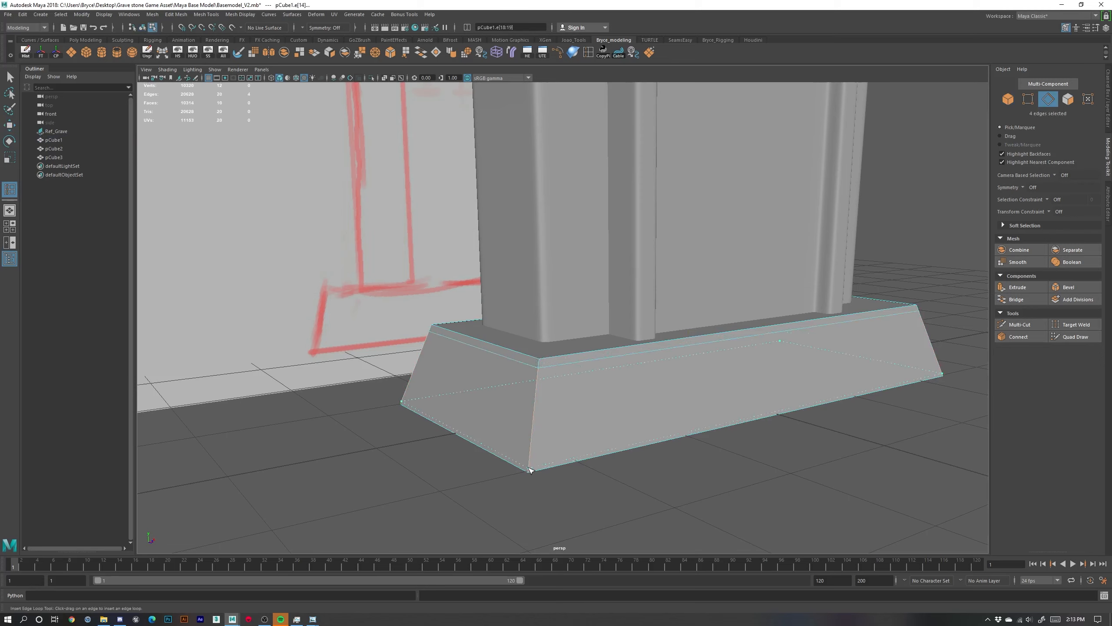
click(530, 466)
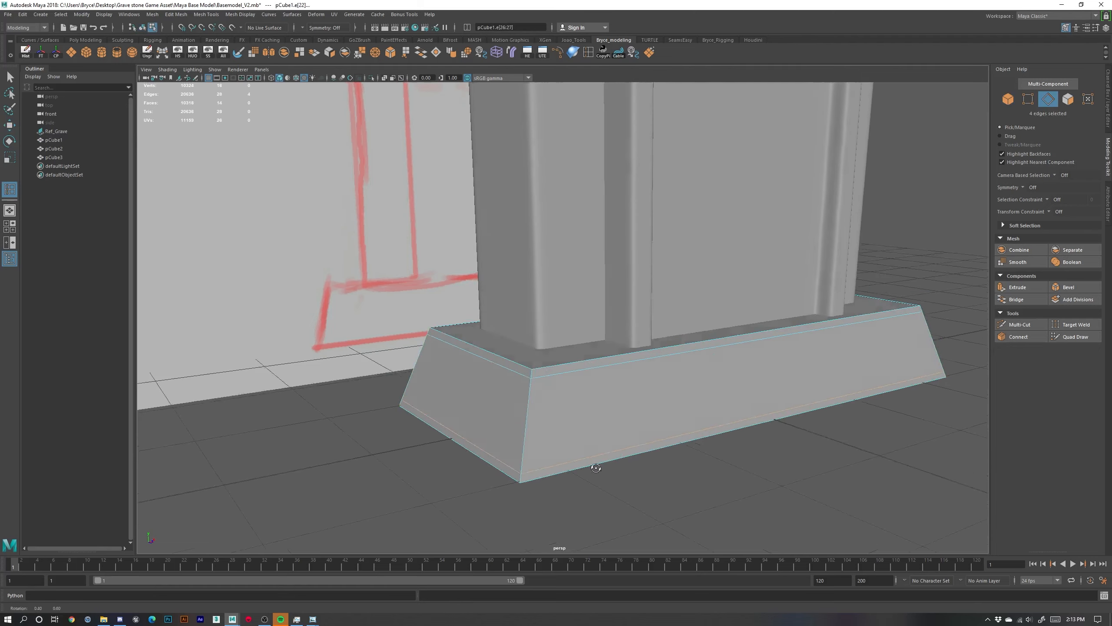
Try inserting supporting edge loops close to the front, back and end corners of the base block
alt+drag(596, 466, 581, 450)
click(565, 433)
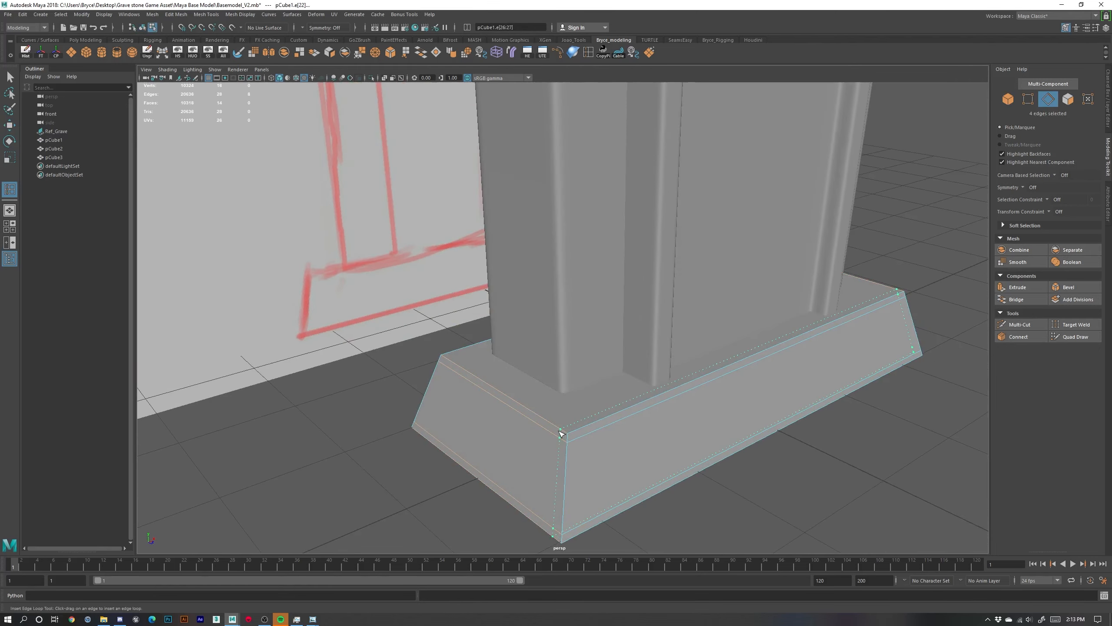
click(578, 433)
alt+drag(578, 433, 631, 432)
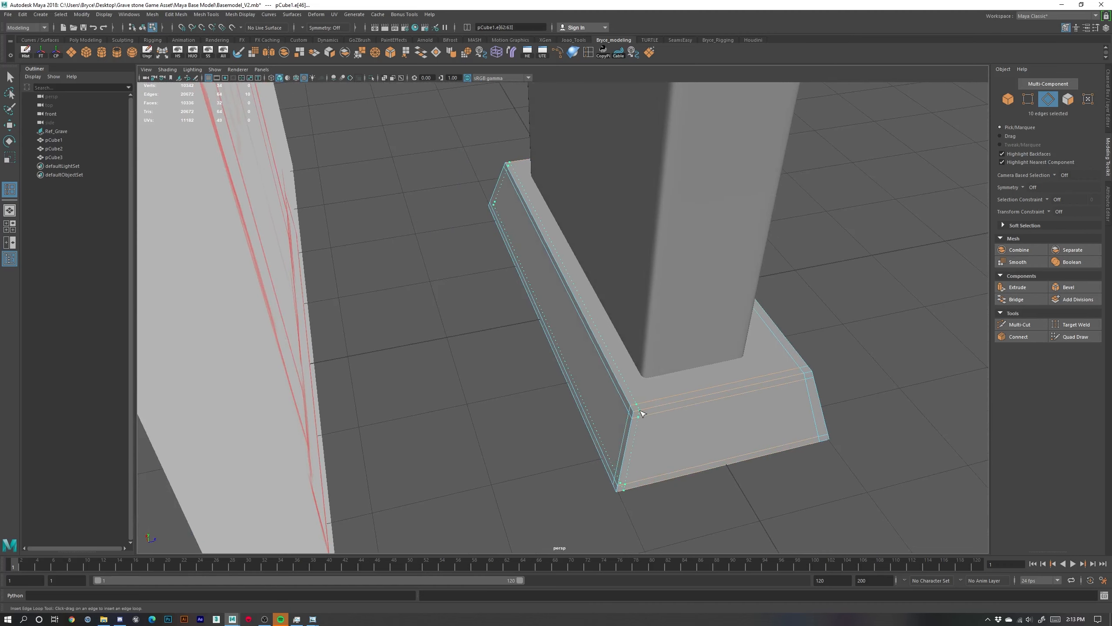
click(640, 411)
alt+drag(757, 471, 725, 471)
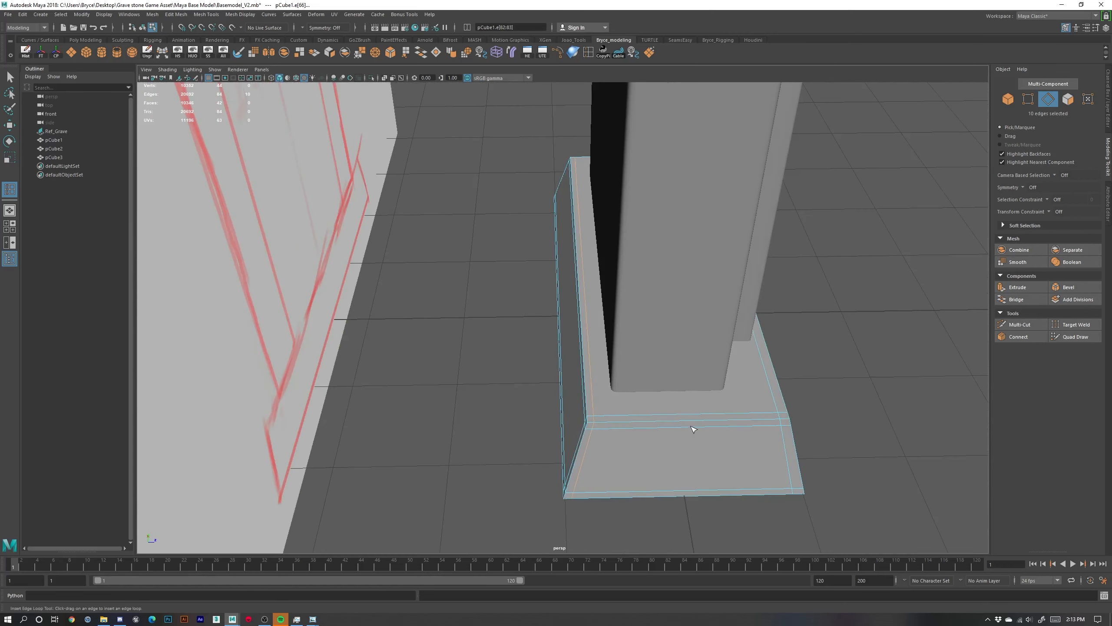
alt+drag(693, 428, 602, 471)
alt+right_drag(603, 471, 677, 509)
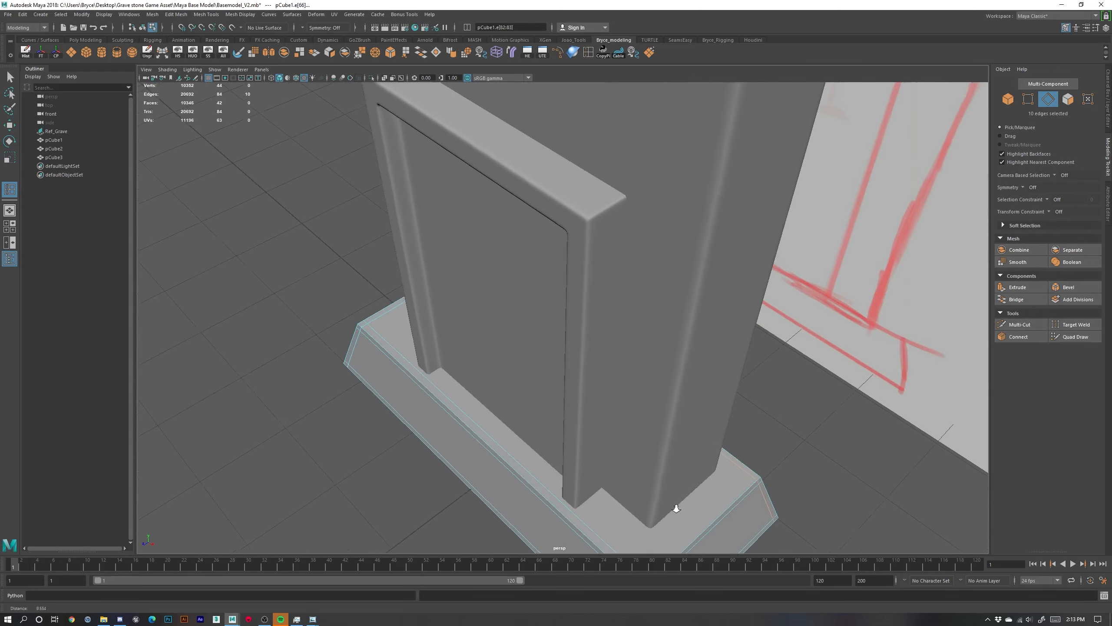
alt+middle_drag(677, 509, 650, 361)
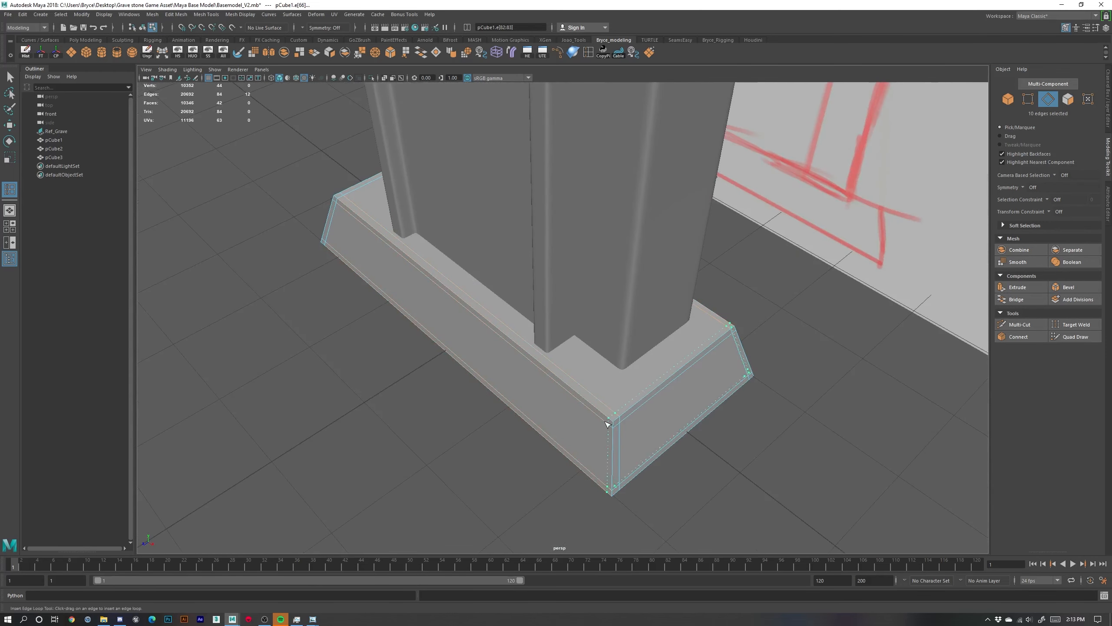
click(606, 423)
alt+drag(548, 423, 594, 430)
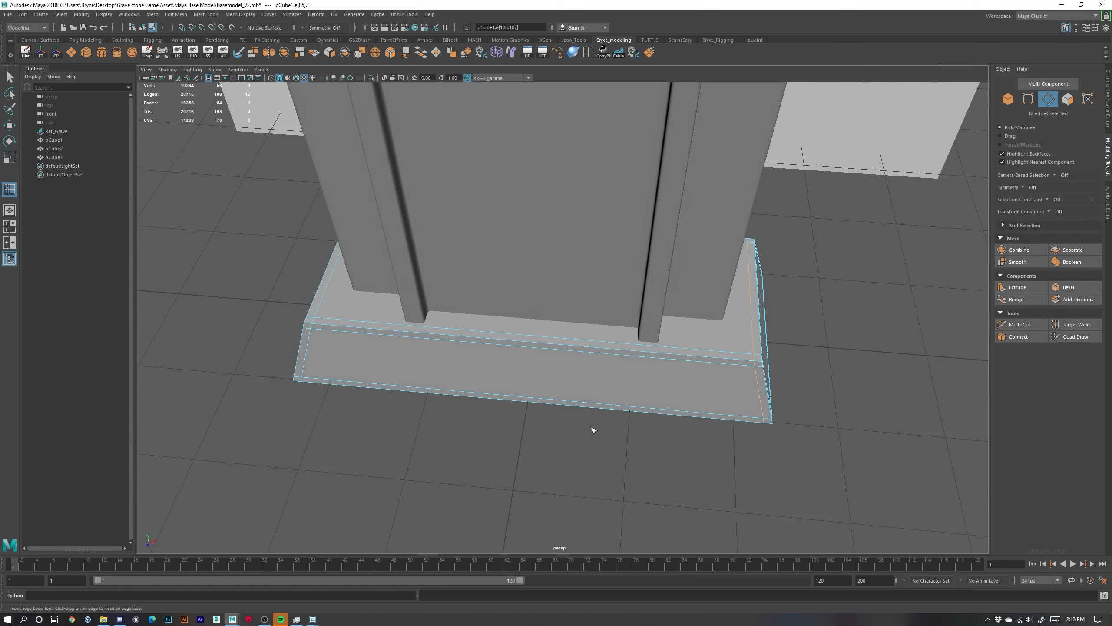
Undo all the supporting edge loops inserted in the base block
key(ctrl+z)
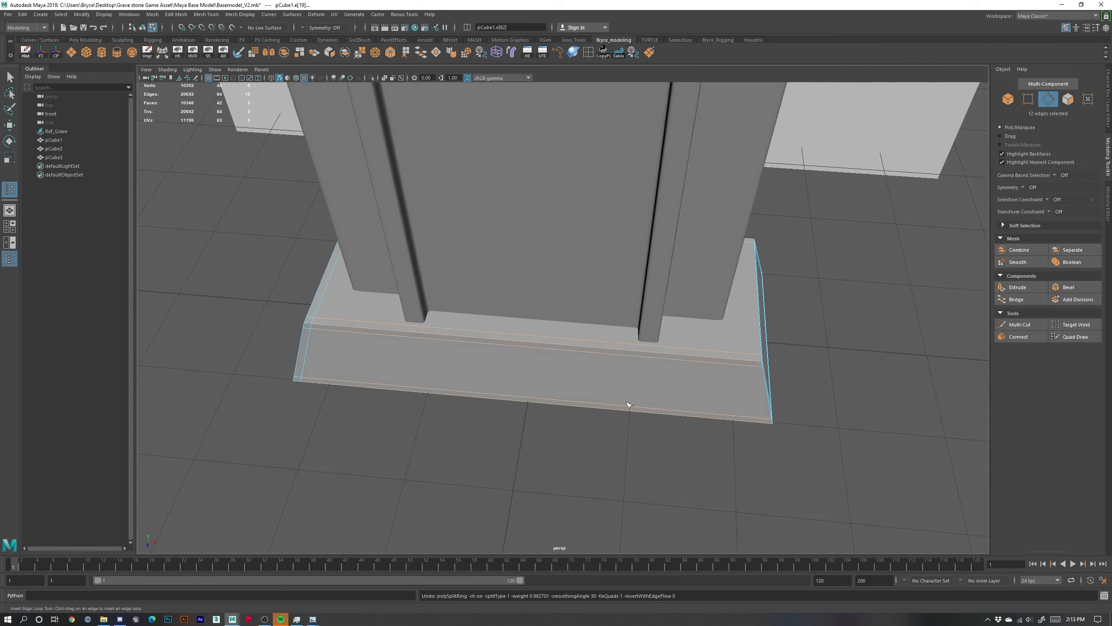
key(ctrl+z)
alt+drag(608, 400, 578, 349)
key(ctrl+z)
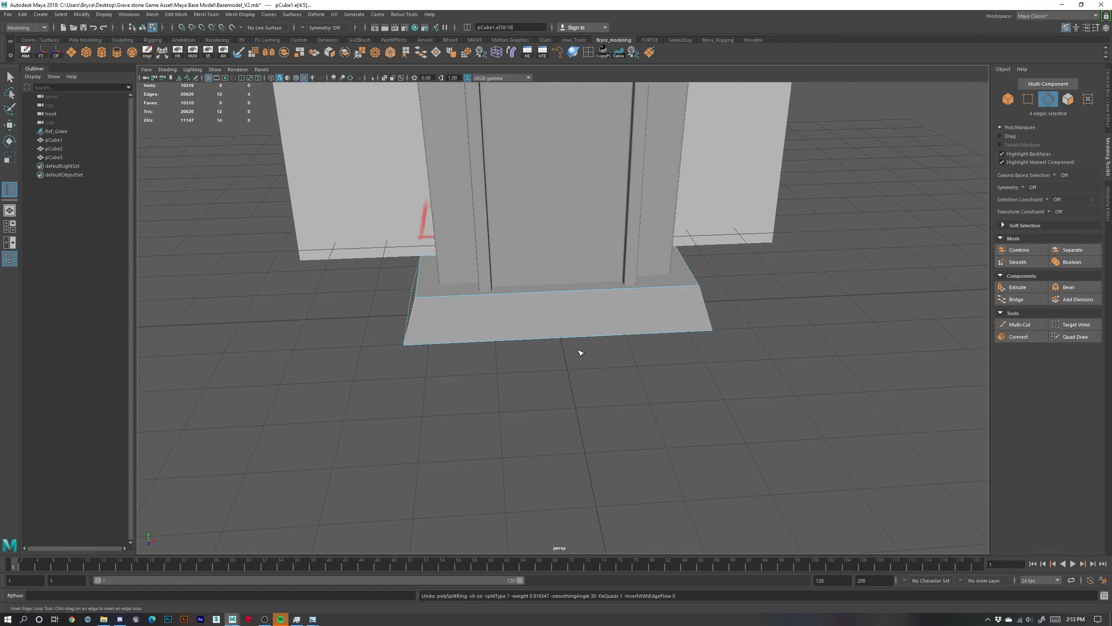
Select the base block's four lengthwise edges and connect them with 3 segments and a pinch of 0.5
right_drag(526, 328, 526, 304)
key(w)
drag(560, 419, 540, 196)
alt+drag(602, 390, 939, 389)
click(1020, 336)
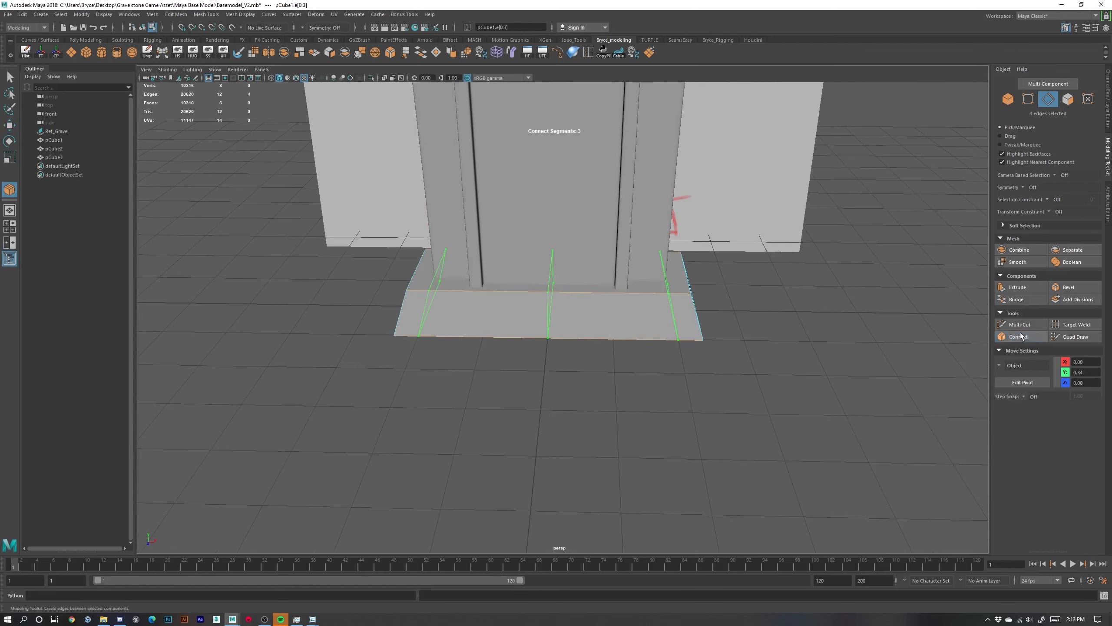
alt+middle_drag(688, 401, 710, 425)
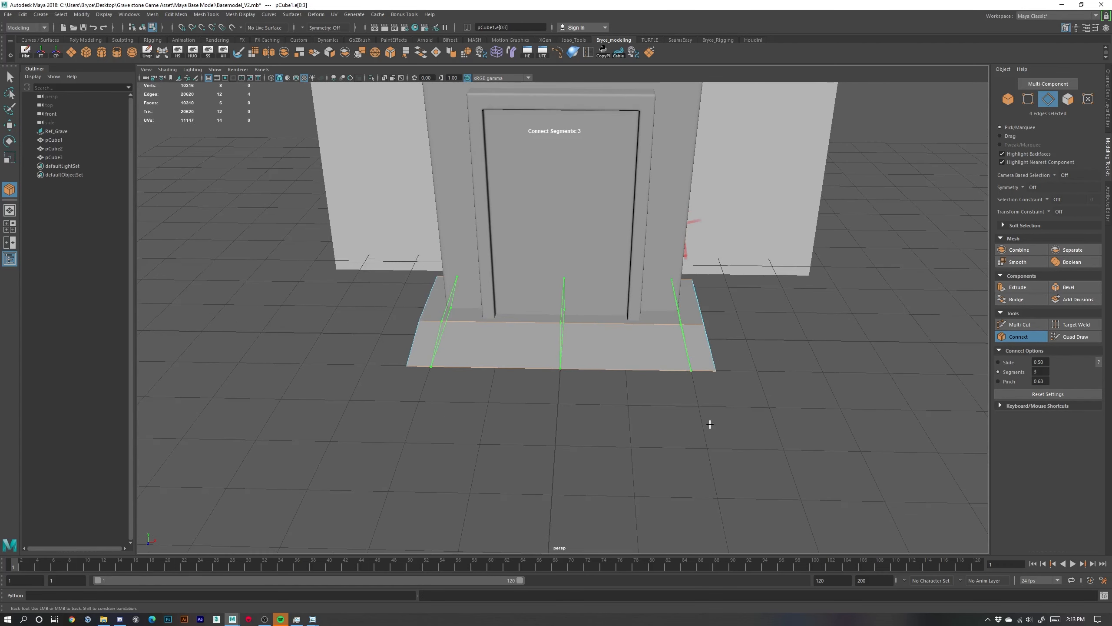
drag(1050, 382, 1009, 380)
text(.5)
key(Return)
key(w)
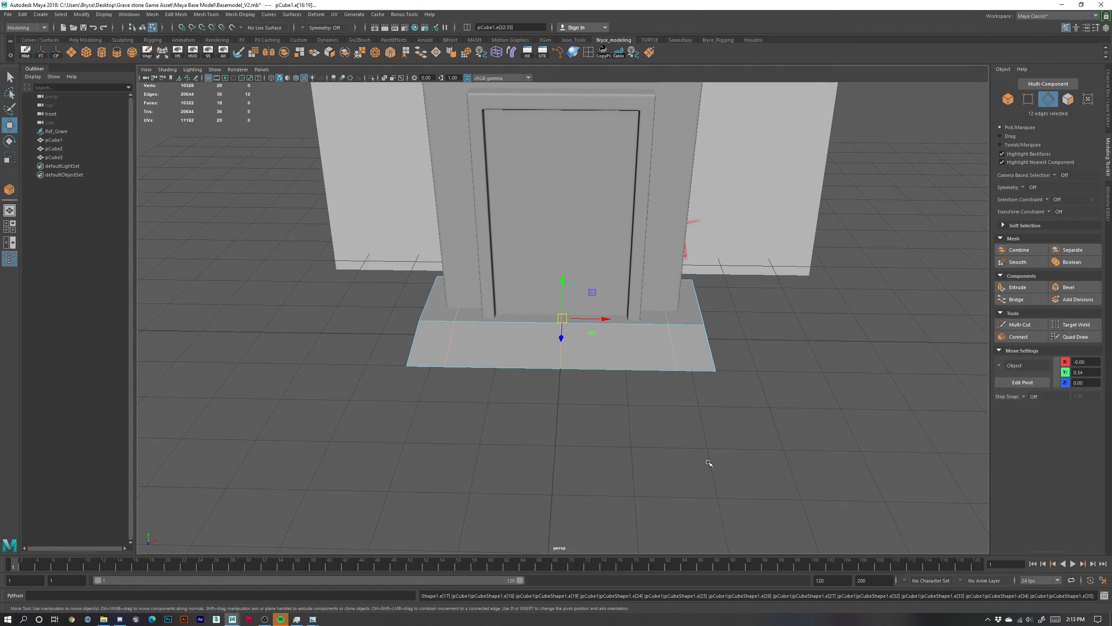
click(631, 380)
mouse_move(631, 380)
alt+mouse_down()
mouse_move(621, 472)
mouse_move(606, 404)
mouse_move(658, 375)
mouse_move(648, 392)
alt+mouse_up()
alt+right_drag(580, 363, 613, 377)
alt+middle_drag(594, 371, 570, 383)
alt+drag(570, 382, 639, 387)
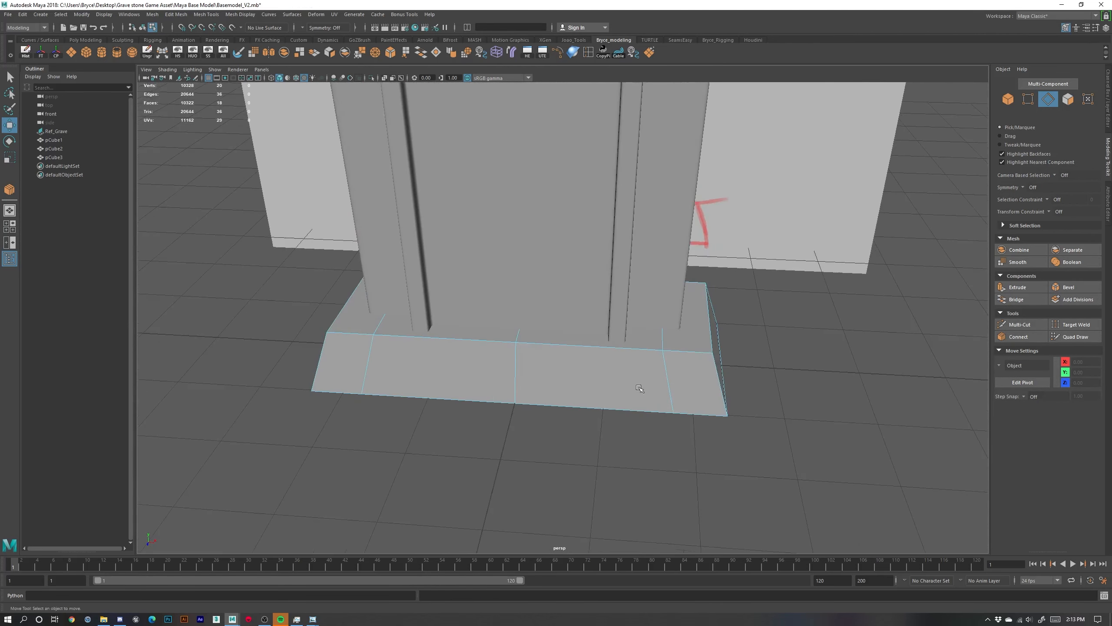
Set symmetry to Object X and insert mirrored supporting edge loops close to both ends of the base block
click(1024, 187)
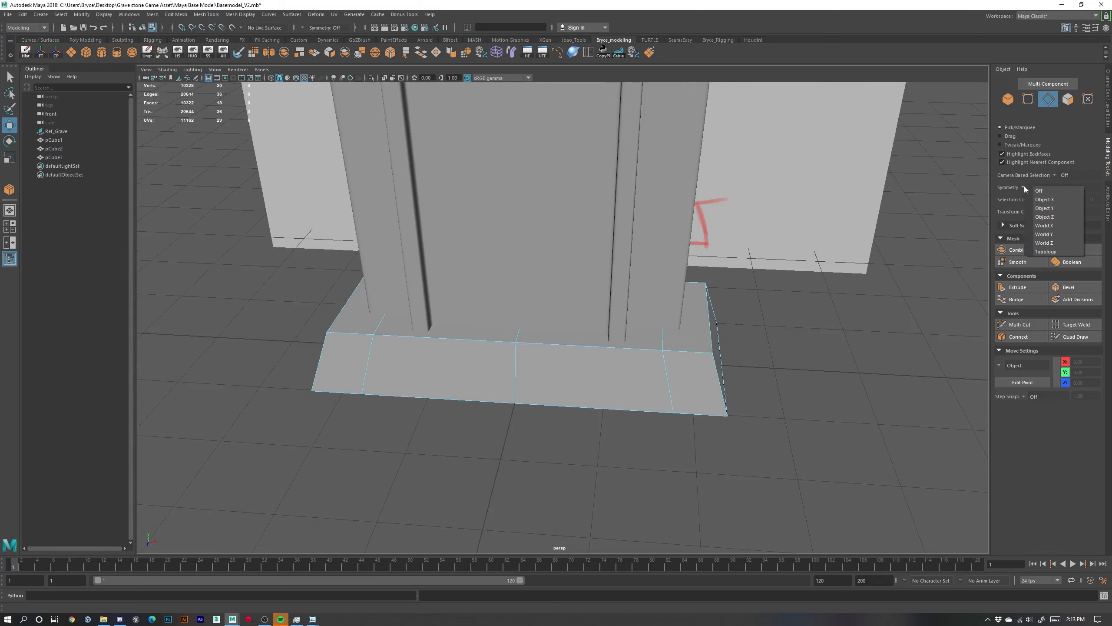
click(1058, 199)
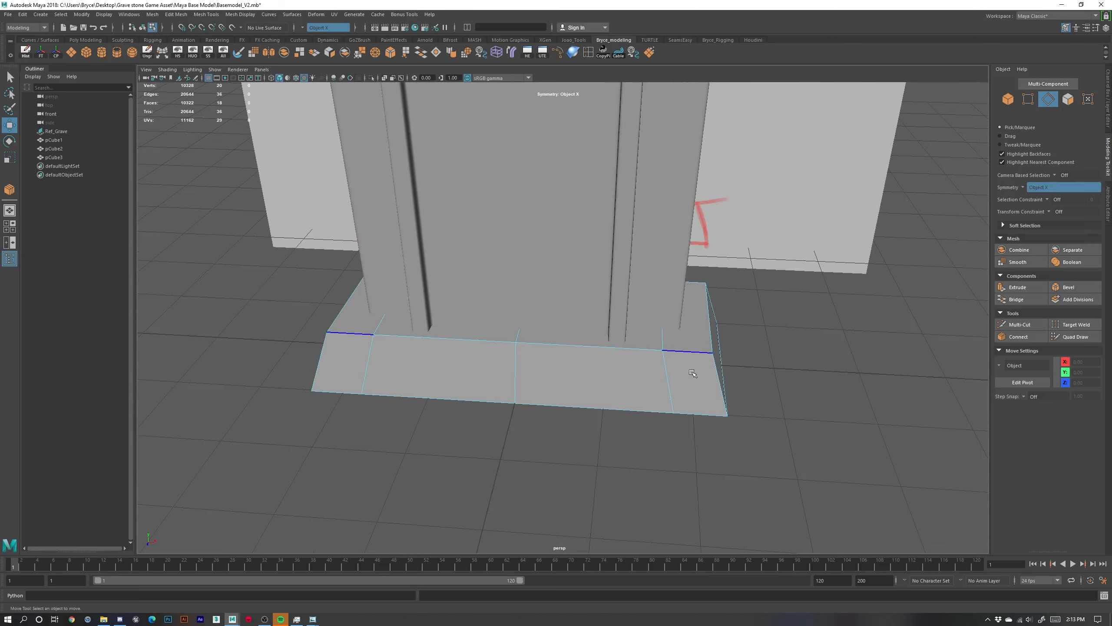
key(g)
drag(707, 352, 711, 355)
alt+drag(724, 431, 709, 389)
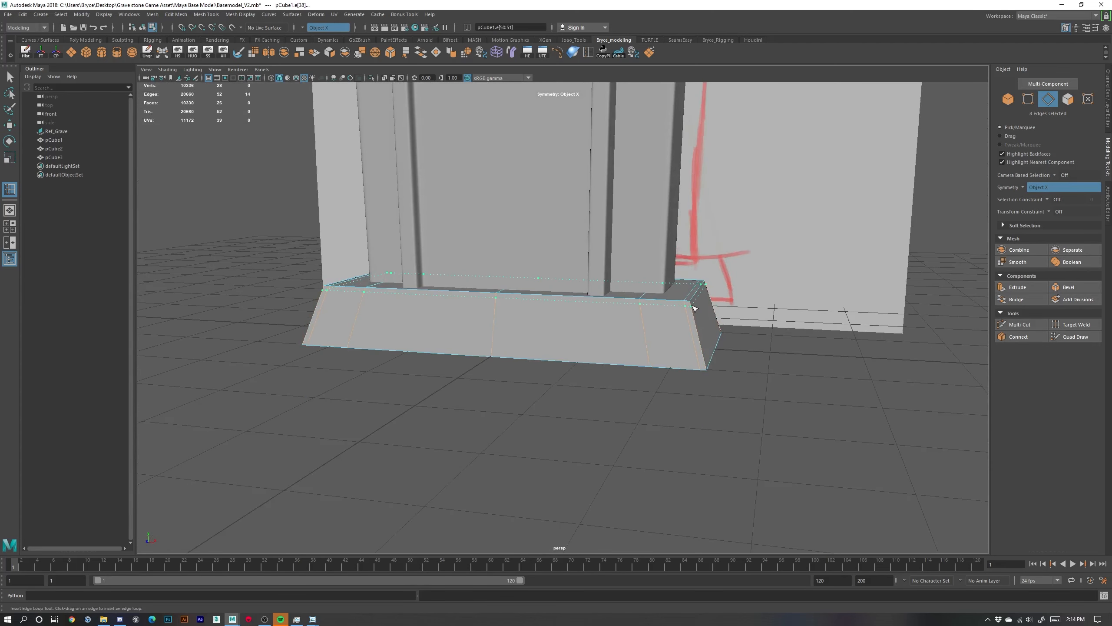
Insert supporting edge loops around the base block close to its upper and lower edges
drag(693, 308, 694, 309)
drag(705, 363, 704, 361)
alt+drag(601, 334, 689, 343)
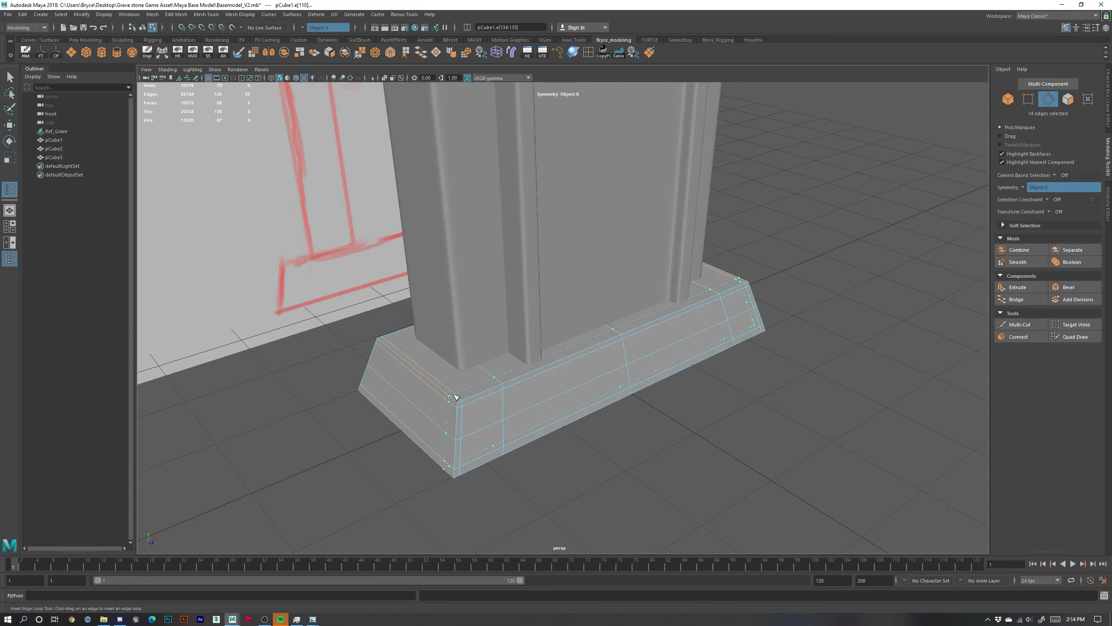
Try inserting a loop close to the base block's front long edge under Object X symmetry, then under Object Z symmetry
drag(460, 398, 783, 358)
key(ctrl+z)
click(1047, 187)
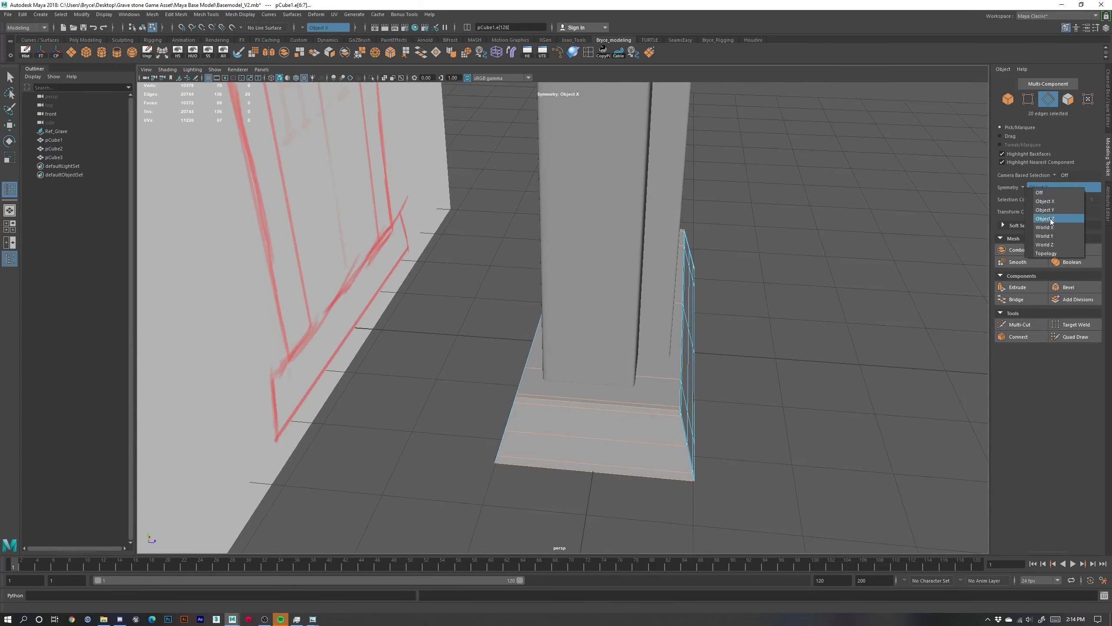
click(1049, 237)
click(667, 409)
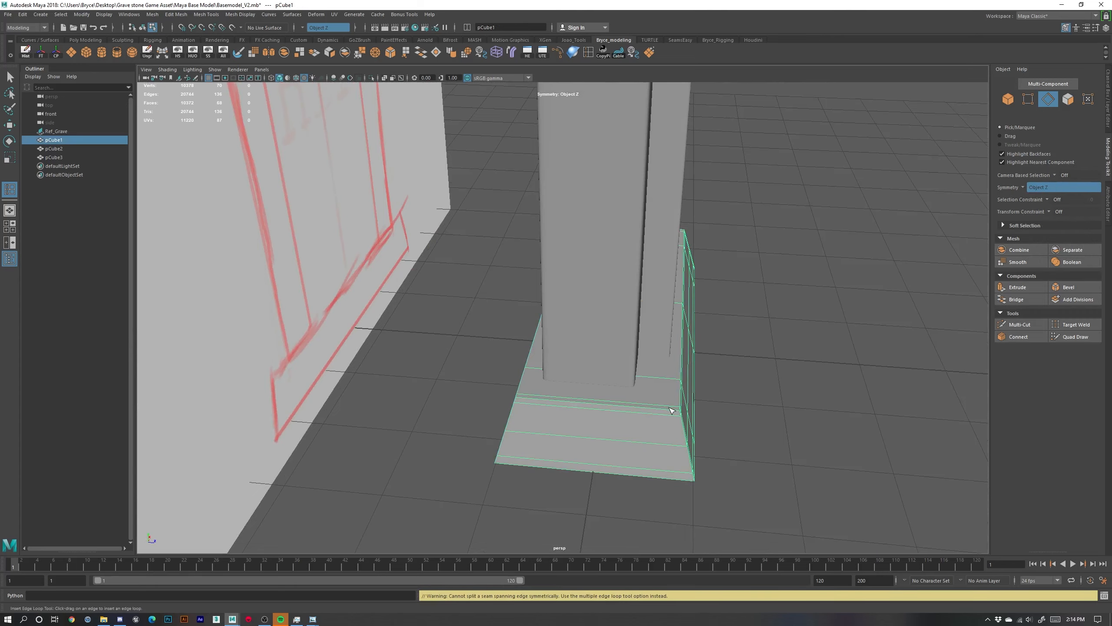
alt+drag(677, 418, 819, 408)
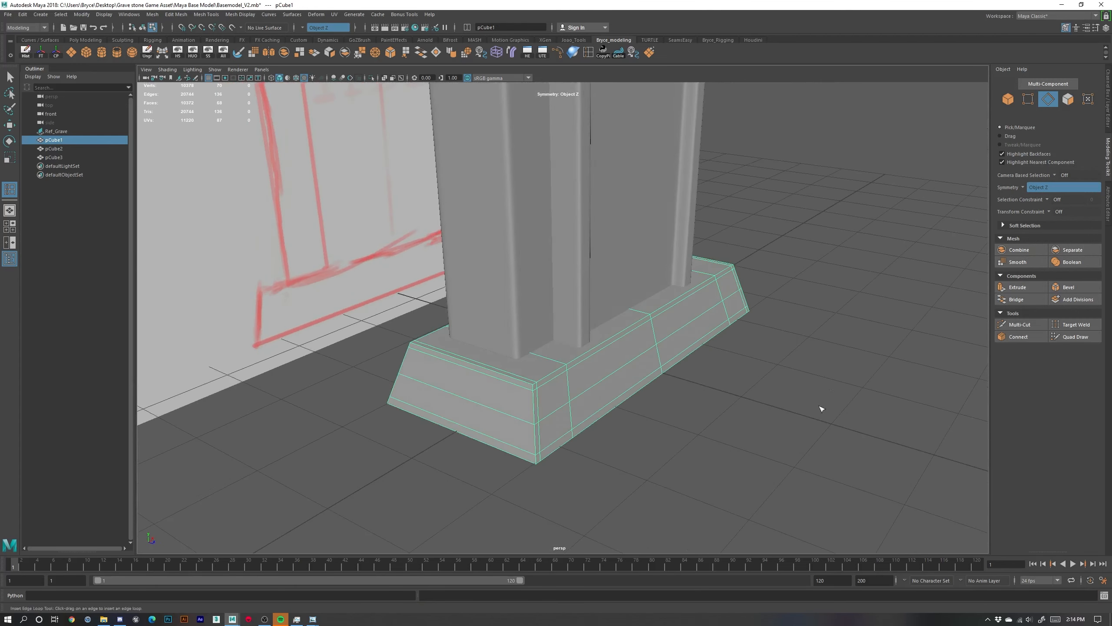
Try inserting the front supporting edge loop on the base block with symmetry set to Object Y, and undo it
click(1049, 188)
click(1047, 209)
alt+drag(800, 321, 723, 390)
click(692, 377)
alt+right_drag(724, 390, 516, 328)
alt+drag(516, 327, 601, 335)
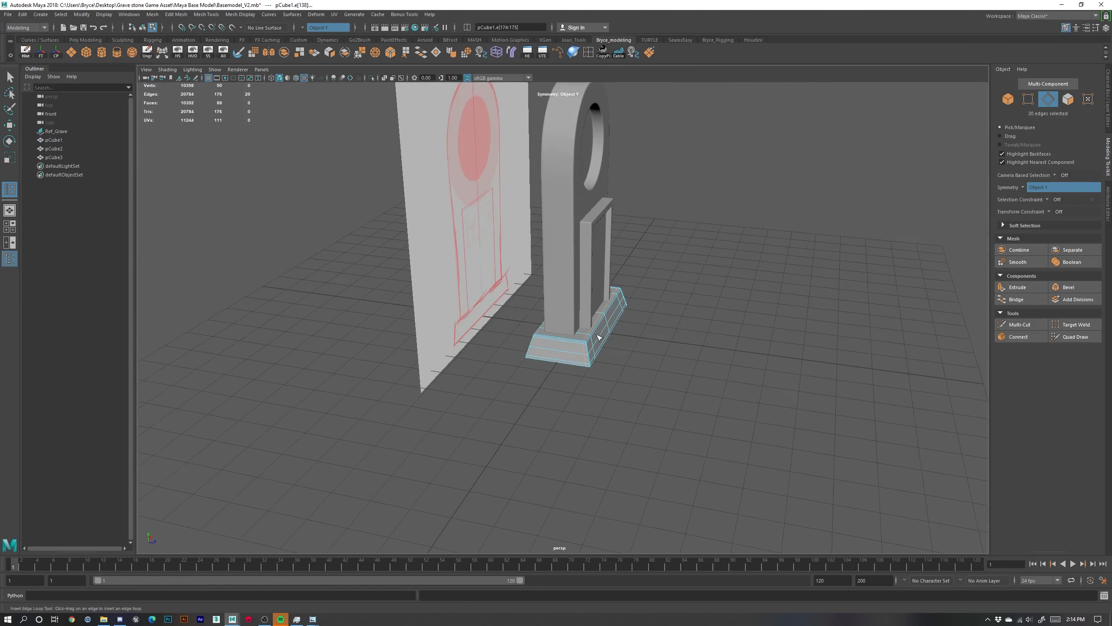
alt+right_drag(600, 335, 754, 351)
key(ctrl+z)
Turn modeling symmetry off
click(1021, 188)
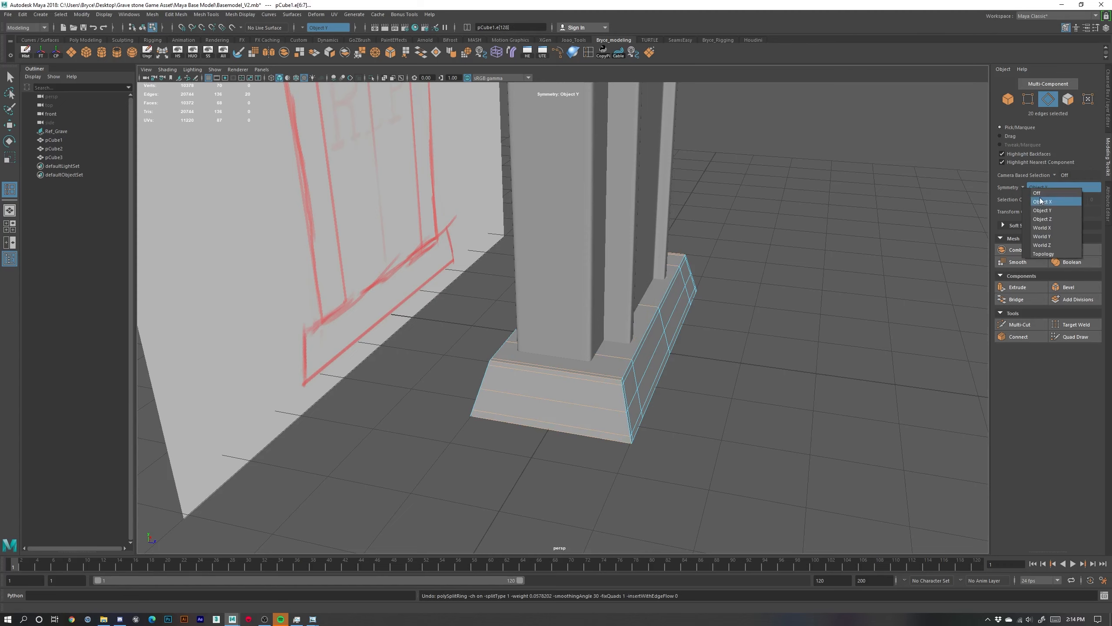
click(1051, 193)
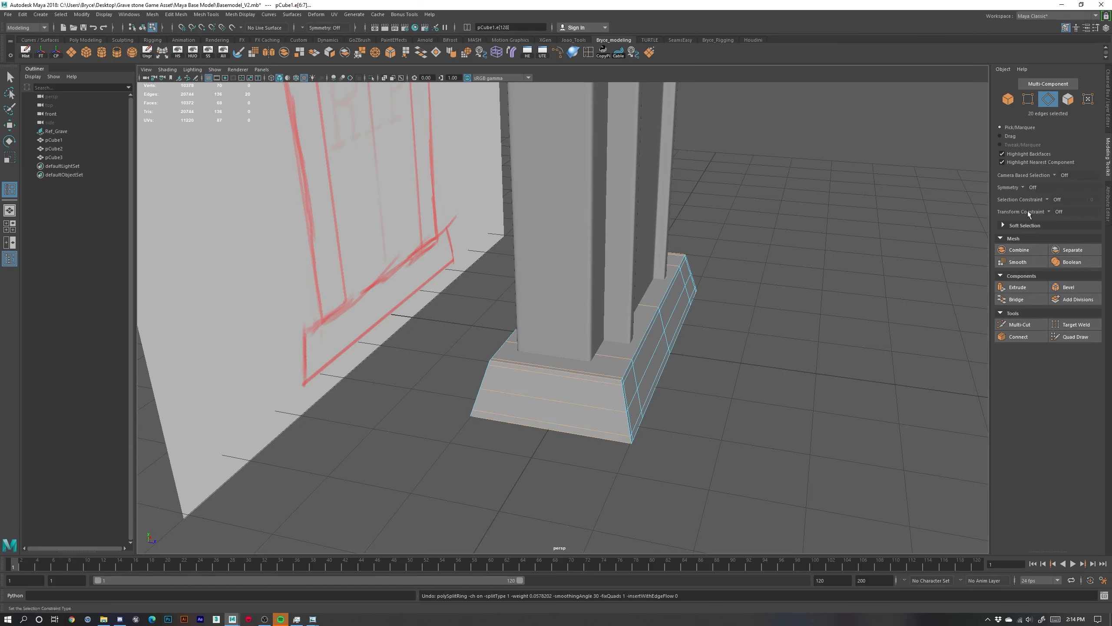
Try inserting supporting edge loops close to the base block's front and back long edges without symmetry, and undo them
click(617, 382)
alt+drag(616, 382, 599, 383)
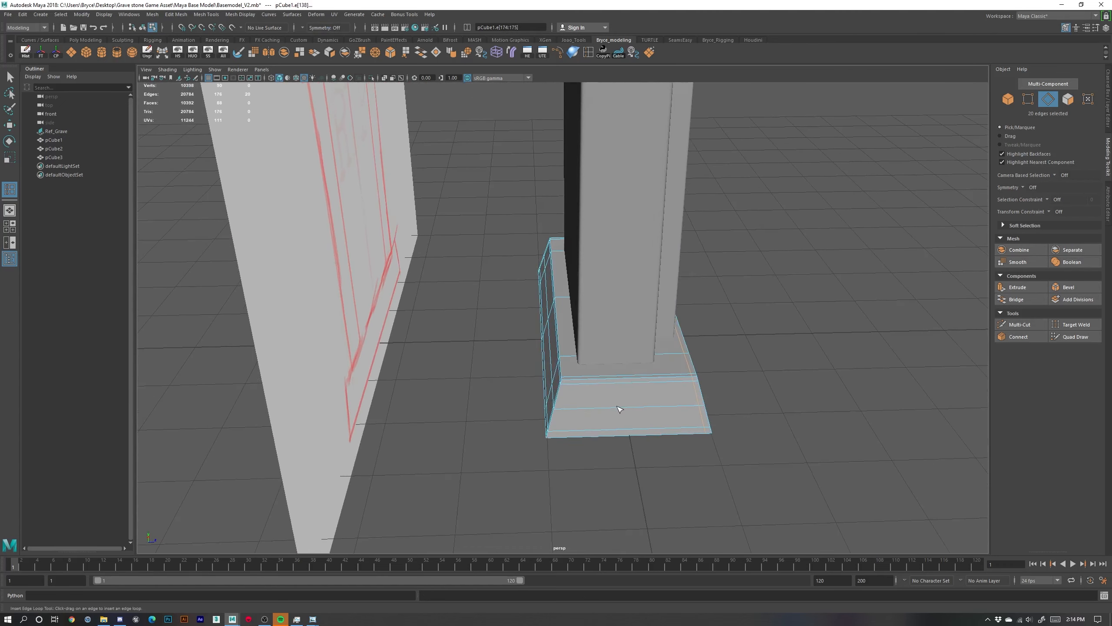
click(571, 383)
key(ctrl+z)
key(ctrl+z)
key(ctrl+z)
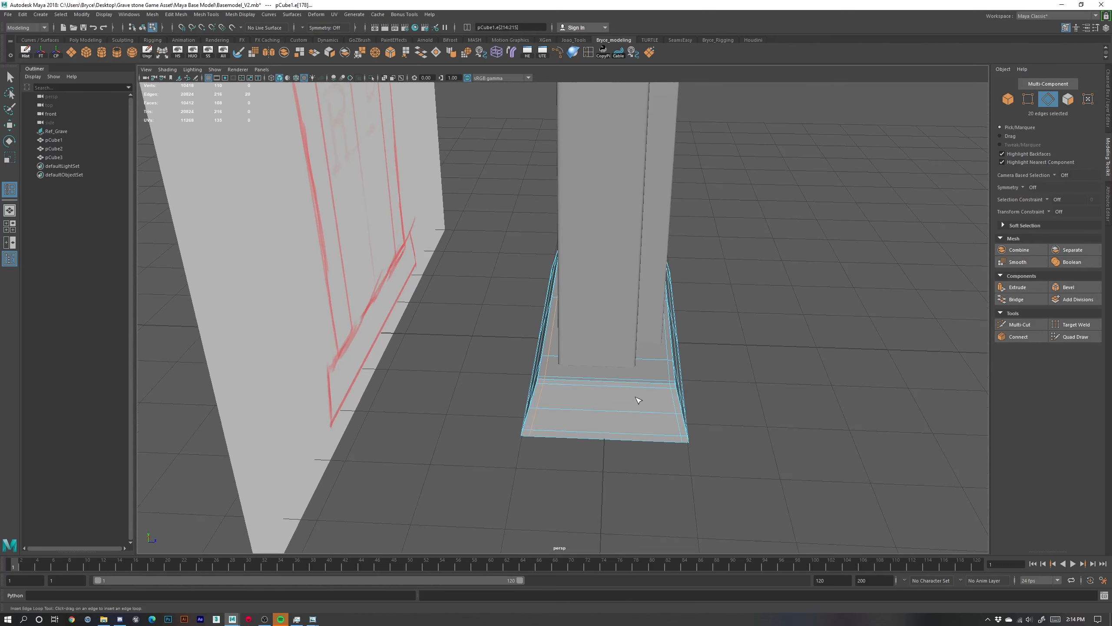
right_drag(592, 384, 605, 420)
click(594, 410)
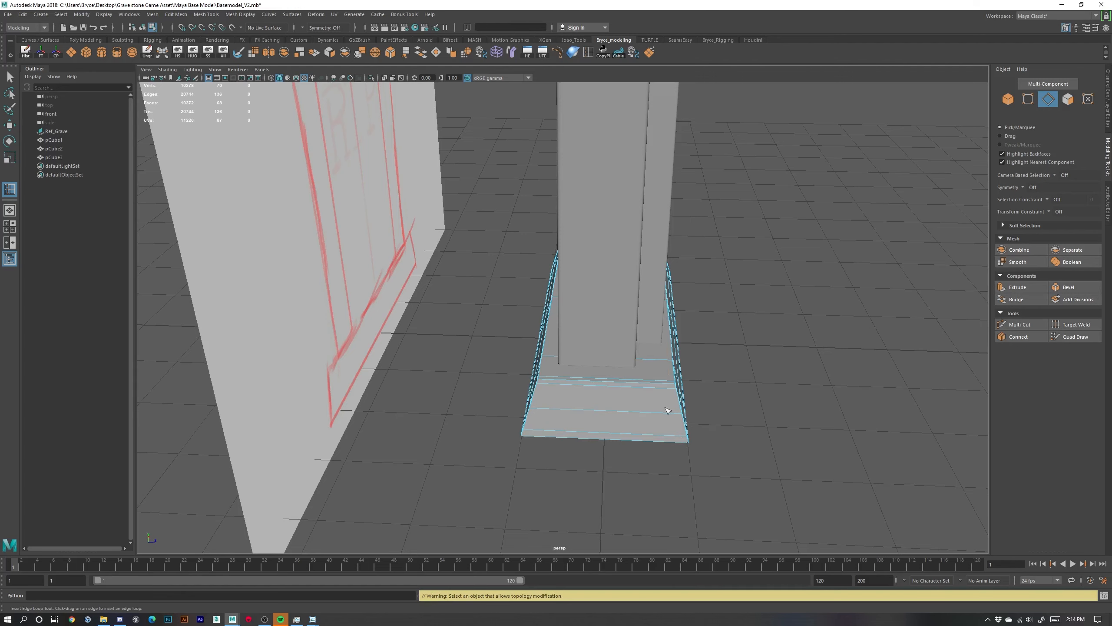
Select the base block's crosswise edge ring, connect it with 3 segments and a pinch of 0.5, and check the smooth preview
right_drag(627, 378, 626, 357)
key(w)
click(613, 408)
shift+double_click(607, 432)
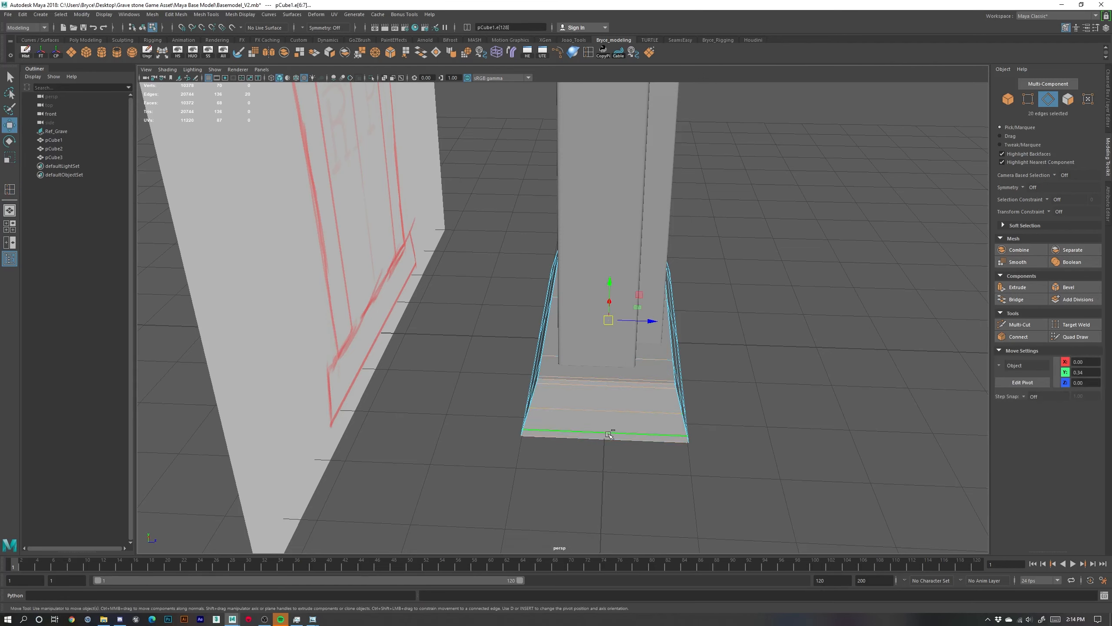
click(1019, 336)
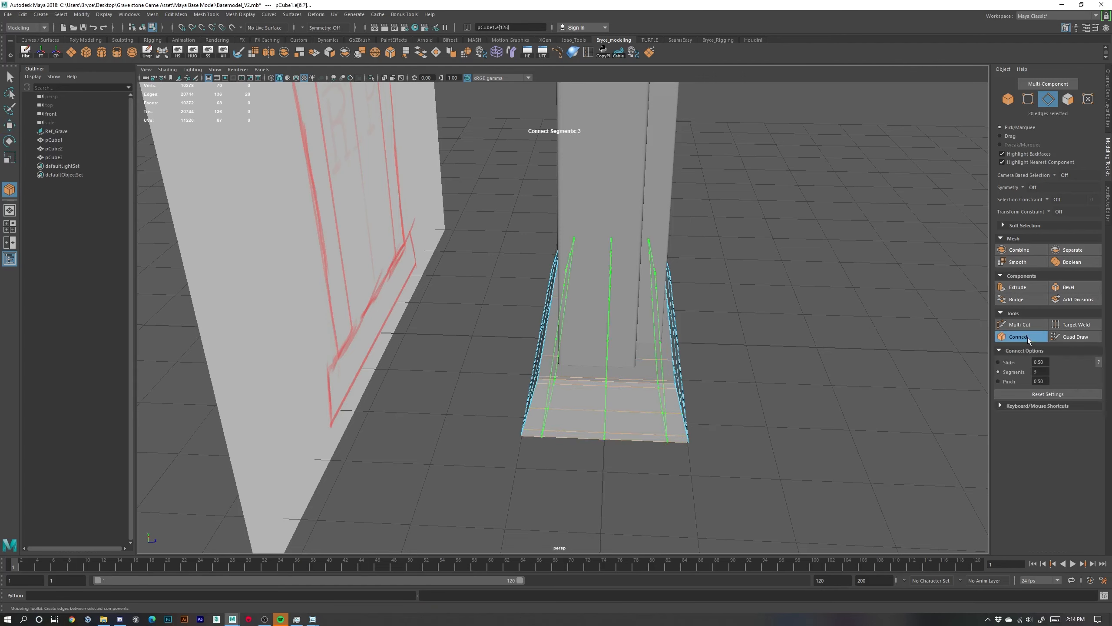
click(795, 454)
click(788, 452)
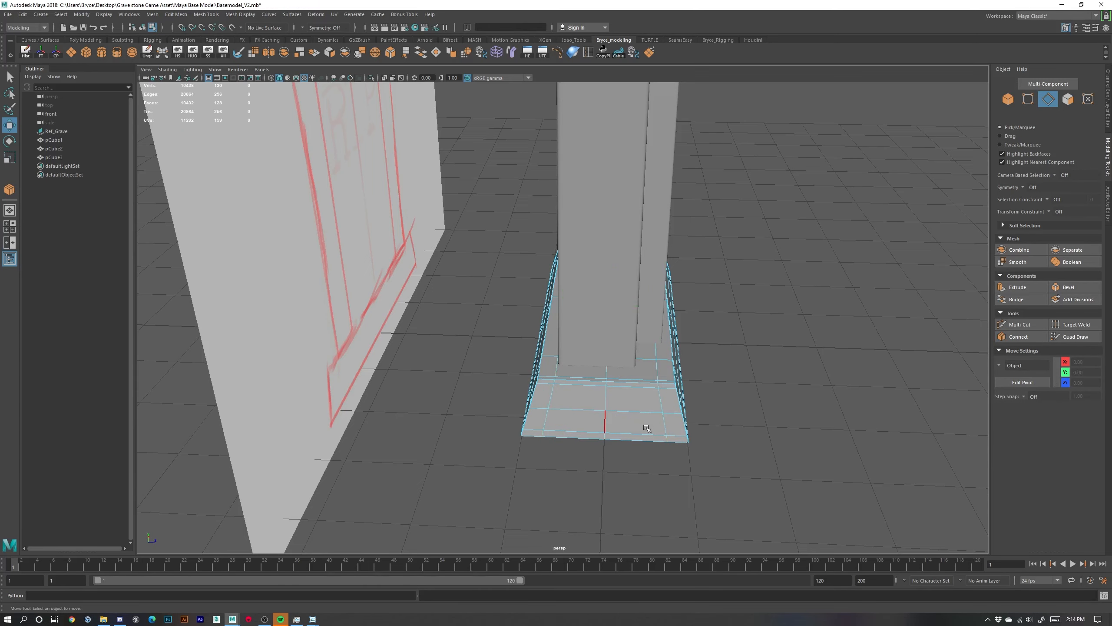
alt+drag(604, 422, 663, 449)
key(3)
key(1)
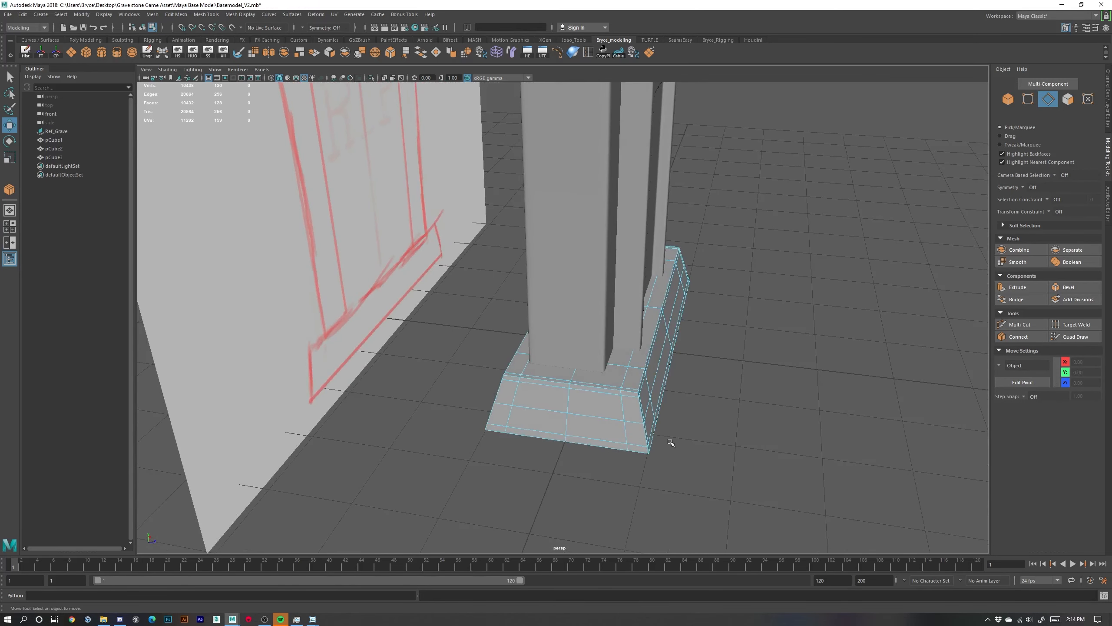
Insert supporting edge loops close to the base block's front and back long edges, turn on its smooth preview and return to object mode
key(g)
click(635, 396)
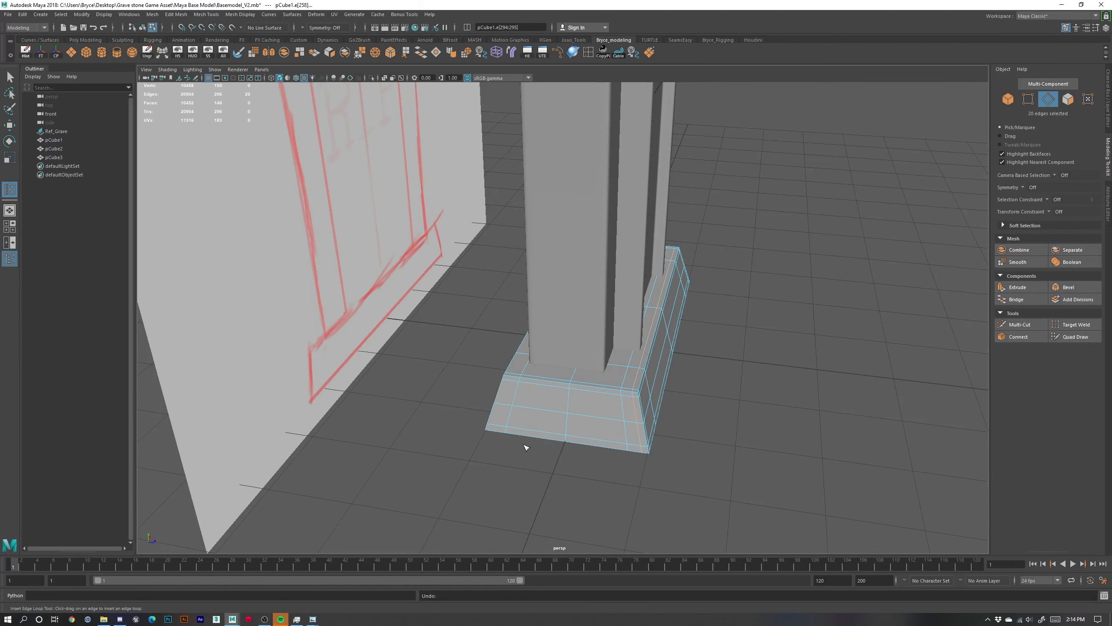
alt+drag(523, 445, 604, 434)
click(595, 374)
key(3)
right_drag(609, 347, 650, 336)
key(w)
Examine the smoothed gravestone from several angles, checking the edges of the stone, framed panel and base
scroll(627, 370, down, 1)
alt+drag(627, 371, 591, 387)
alt+middle_drag(607, 315, 626, 436)
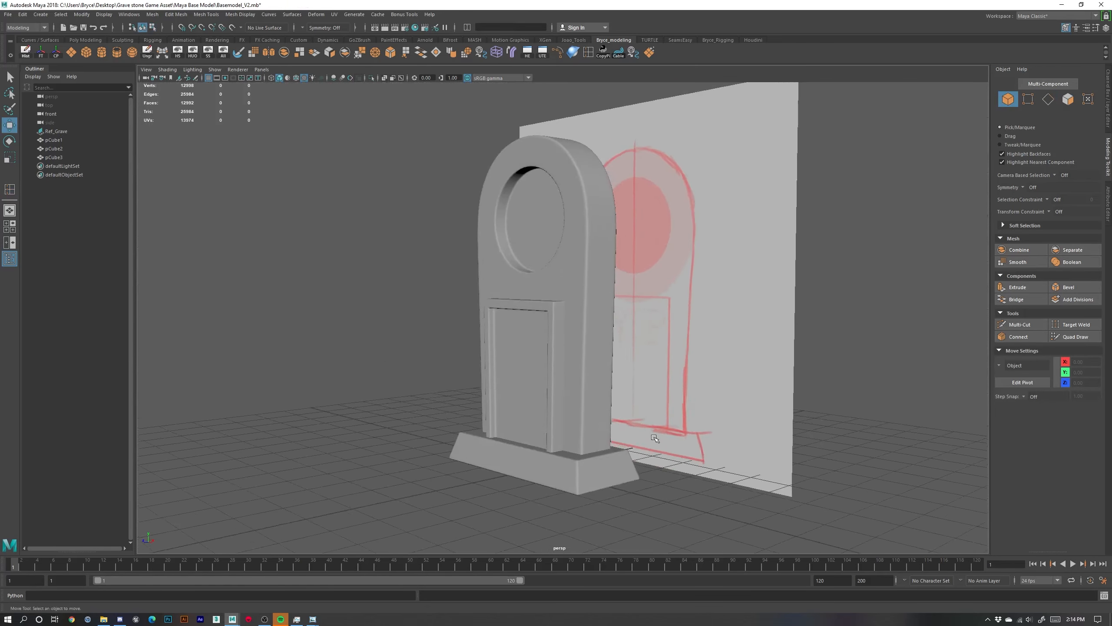
alt+drag(626, 436, 643, 427)
alt+right_drag(643, 427, 657, 458)
mouse_move(657, 458)
alt+mouse_down()
mouse_move(635, 428)
mouse_move(648, 442)
alt+mouse_up()
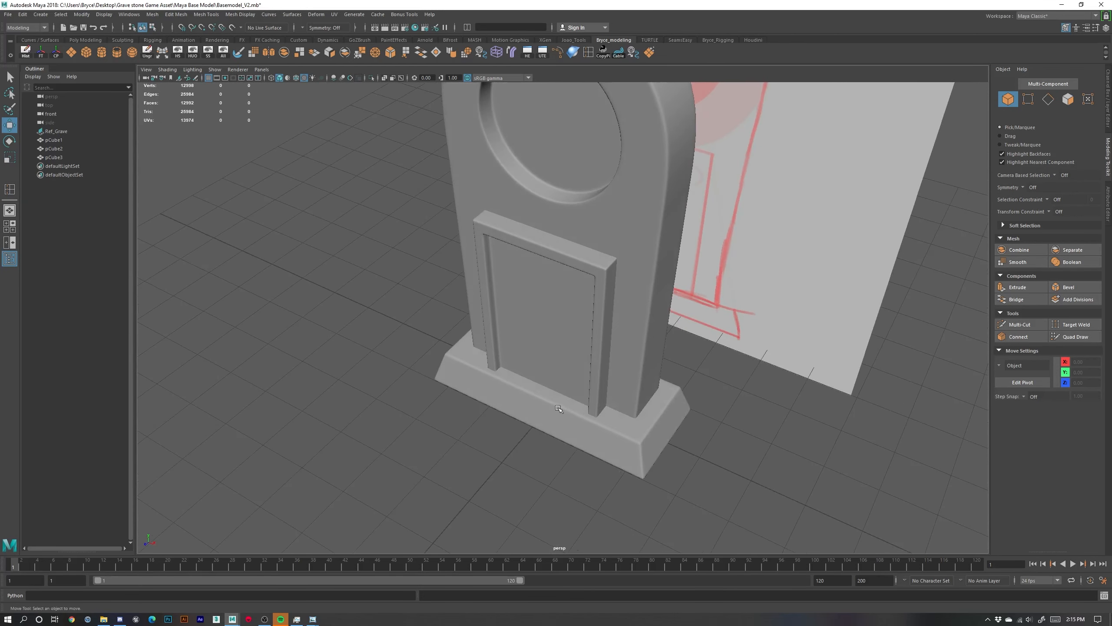
alt+right_drag(705, 445, 605, 401)
alt+middle_drag(605, 402, 599, 486)
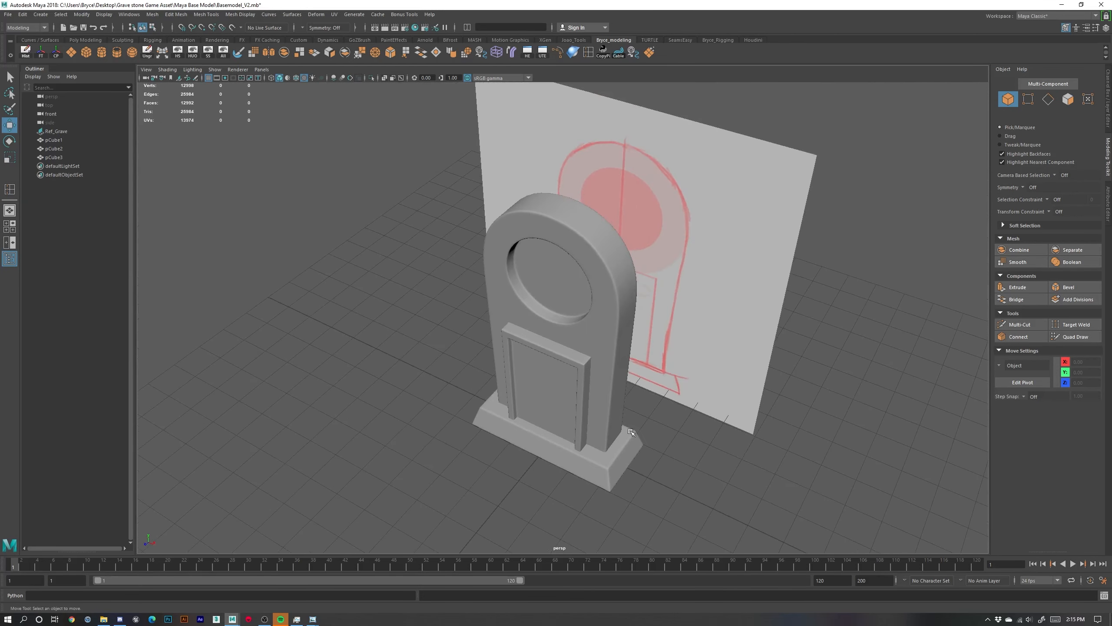
alt+drag(599, 485, 612, 447)
alt+right_drag(612, 448, 648, 456)
alt+drag(647, 456, 616, 466)
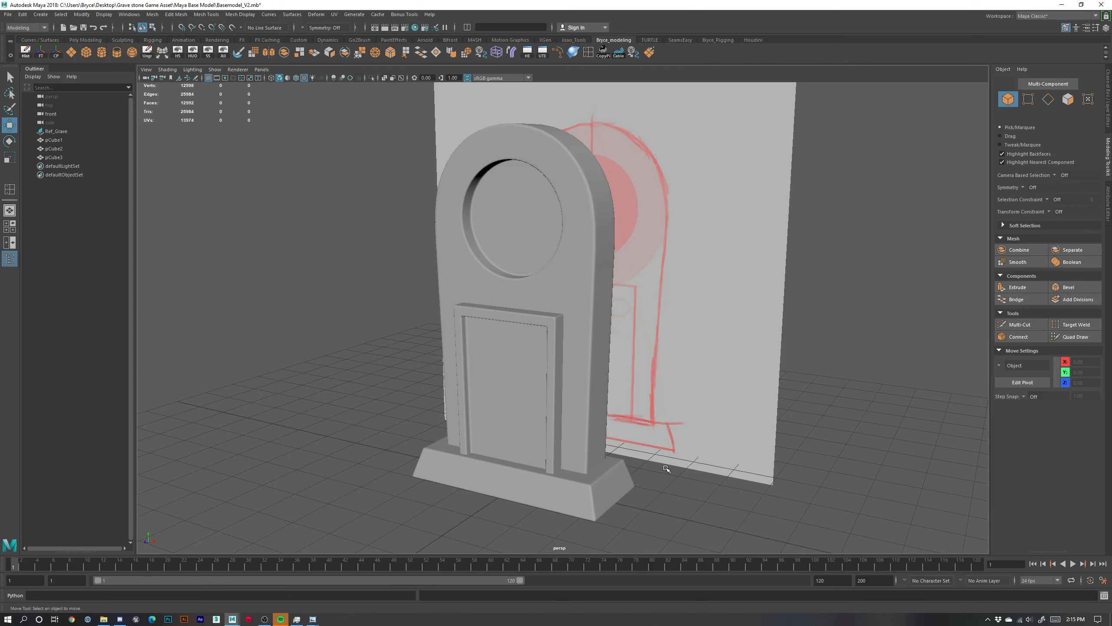
scroll(611, 403, up, 2)
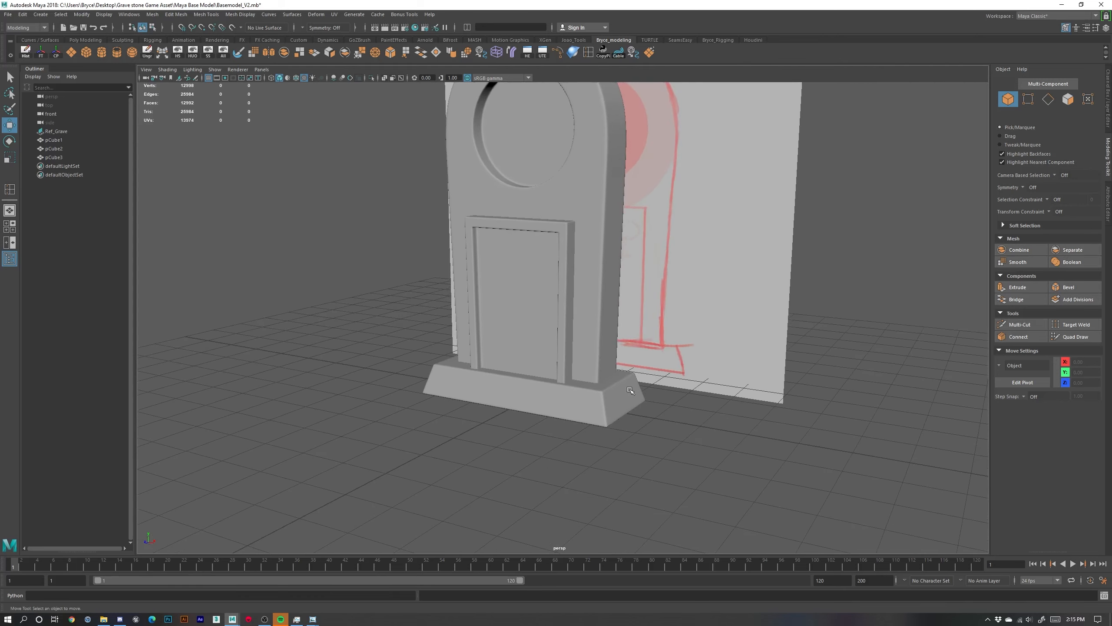
alt+drag(614, 336, 592, 401)
scroll(612, 408, up, 4)
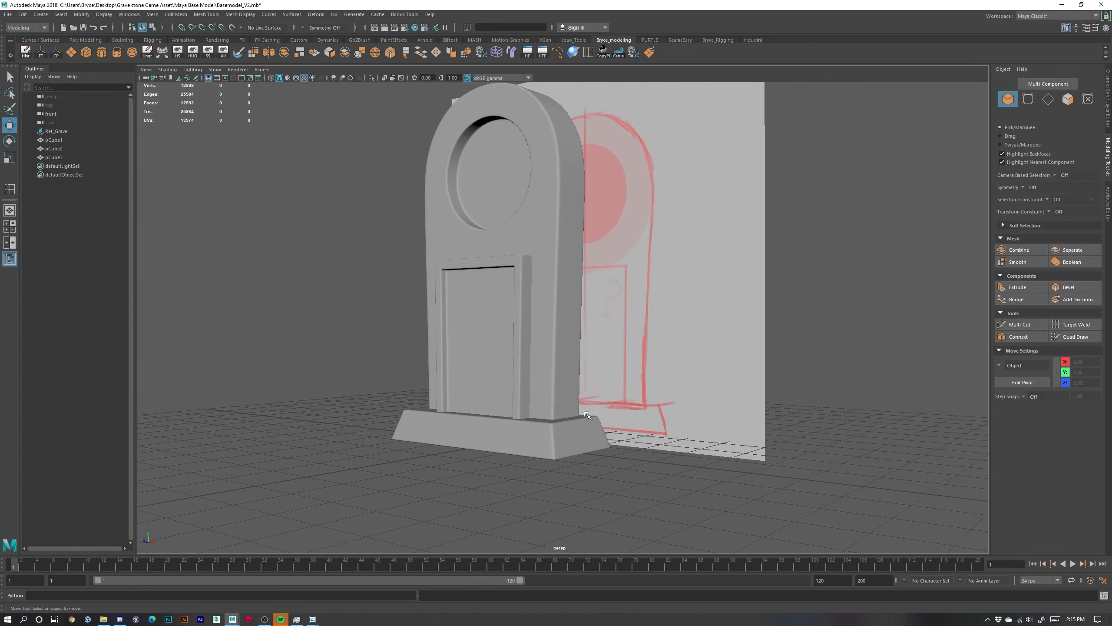
alt+right_drag(629, 451, 607, 443)
alt+drag(607, 444, 658, 433)
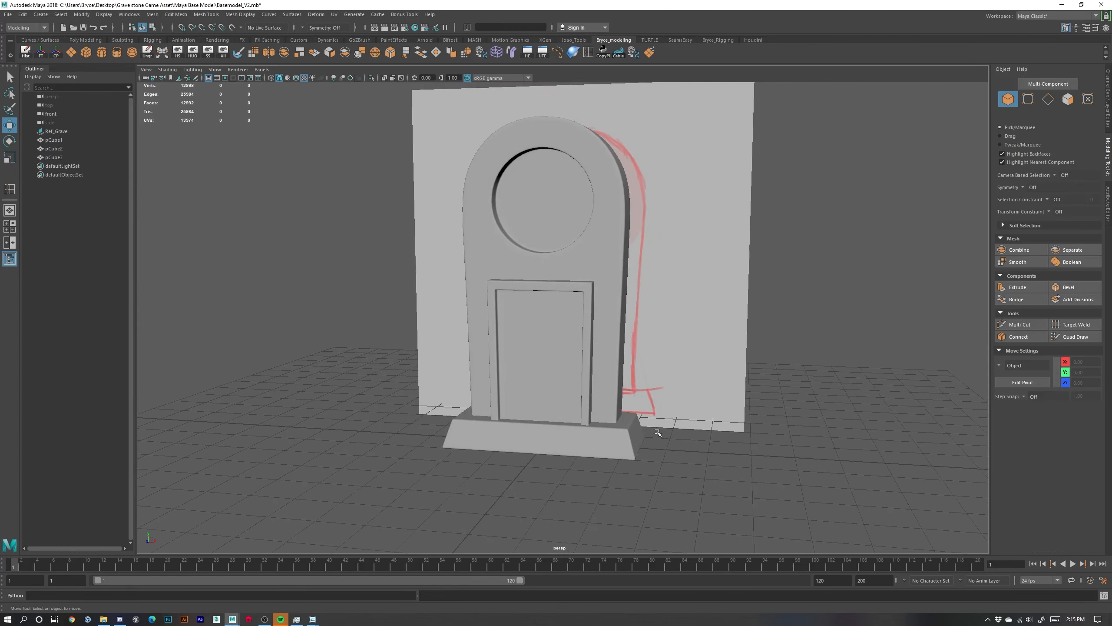
alt+middle_drag(651, 410, 635, 426)
alt+right_drag(635, 426, 655, 431)
mouse_move(655, 432)
alt+mouse_down()
mouse_move(626, 434)
mouse_move(676, 430)
alt+mouse_up()
Show the wireframe over the shaded gravestone and examine the edge flow from the front and side
key(alt+5)
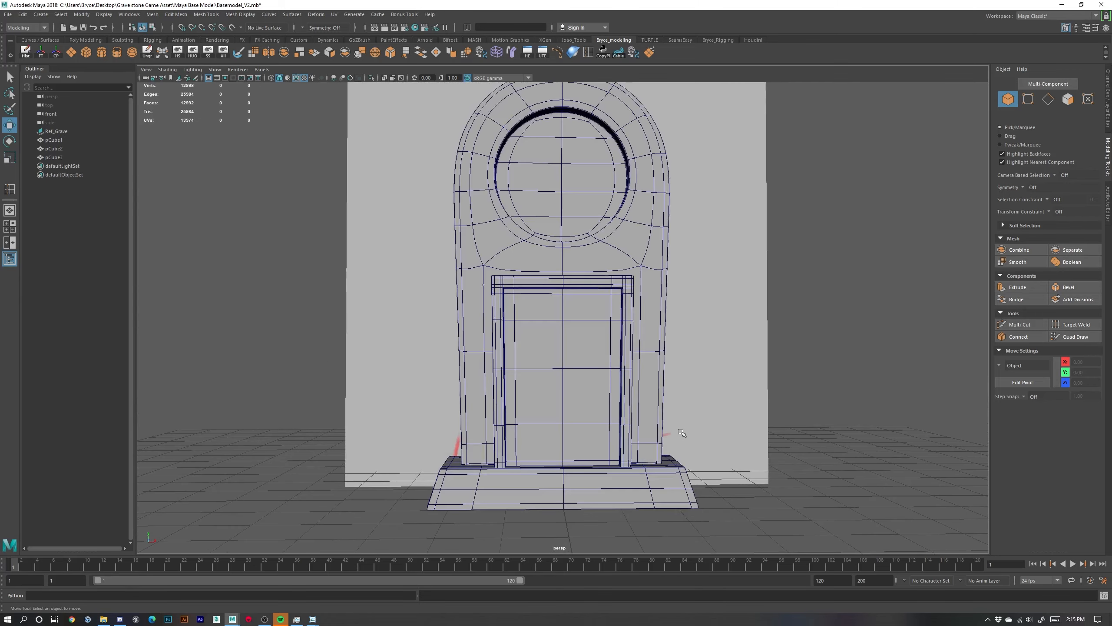
alt+drag(581, 381, 645, 390)
alt+right_drag(727, 378, 744, 412)
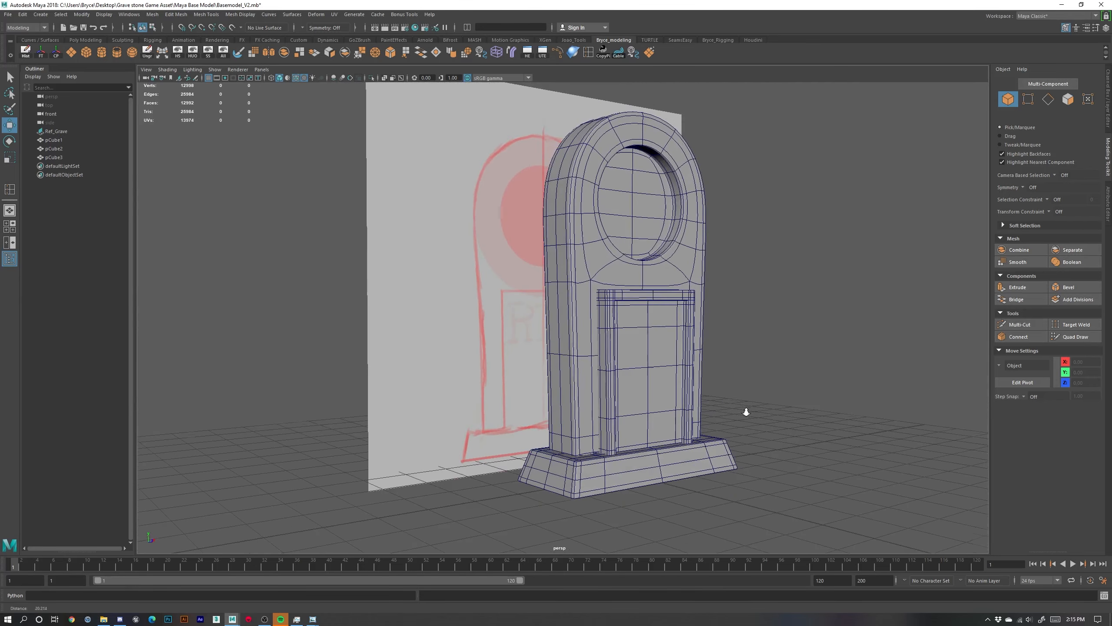
alt+middle_drag(745, 415, 736, 429)
alt+right_drag(736, 428, 755, 435)
alt+middle_drag(756, 435, 733, 434)
alt+drag(740, 435, 733, 439)
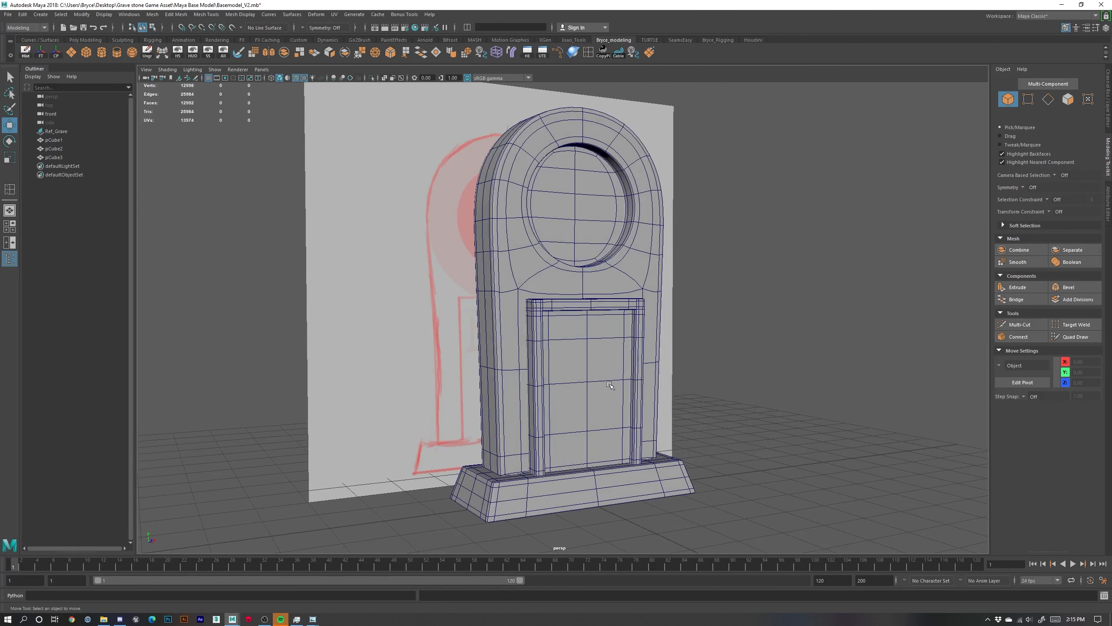
Turn off the smooth preview on the stone, the framed panel and the base block
click(547, 293)
key(1)
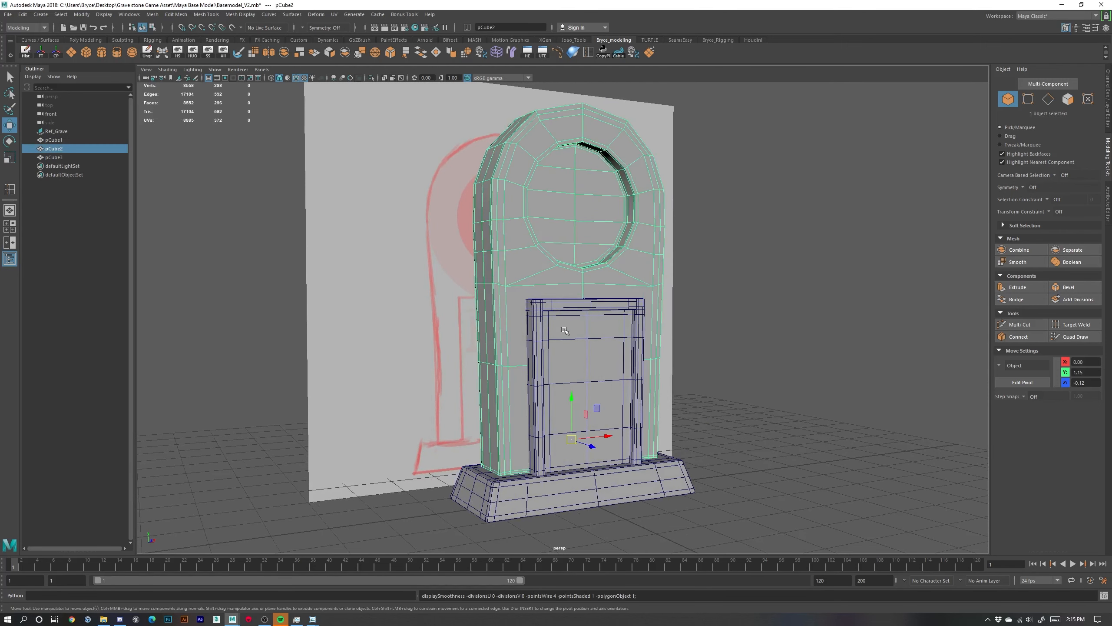
click(567, 378)
click(536, 500)
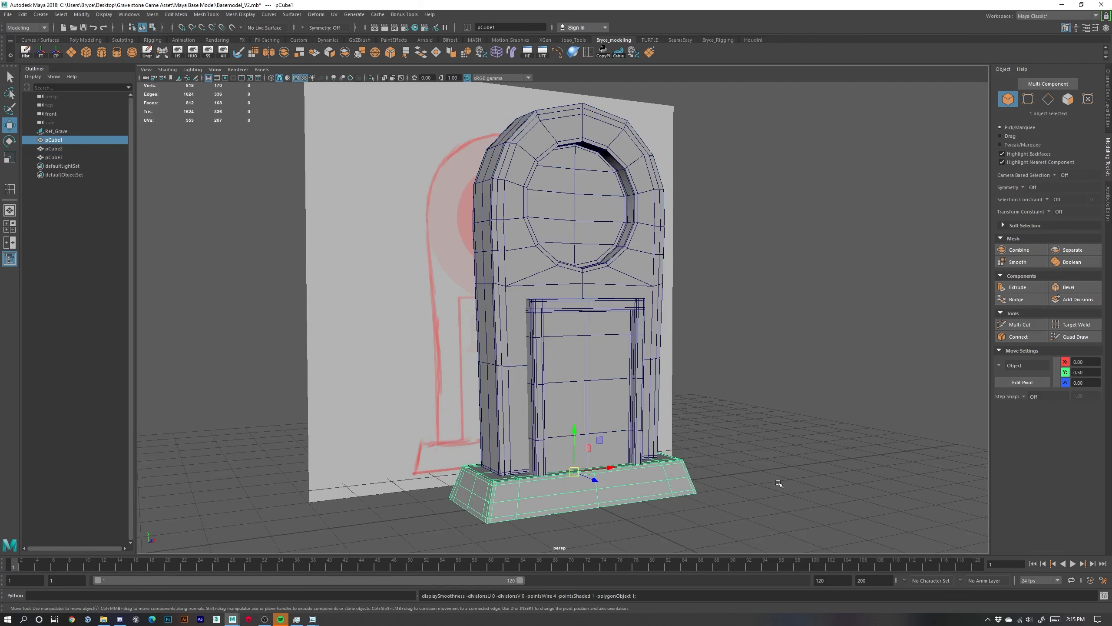